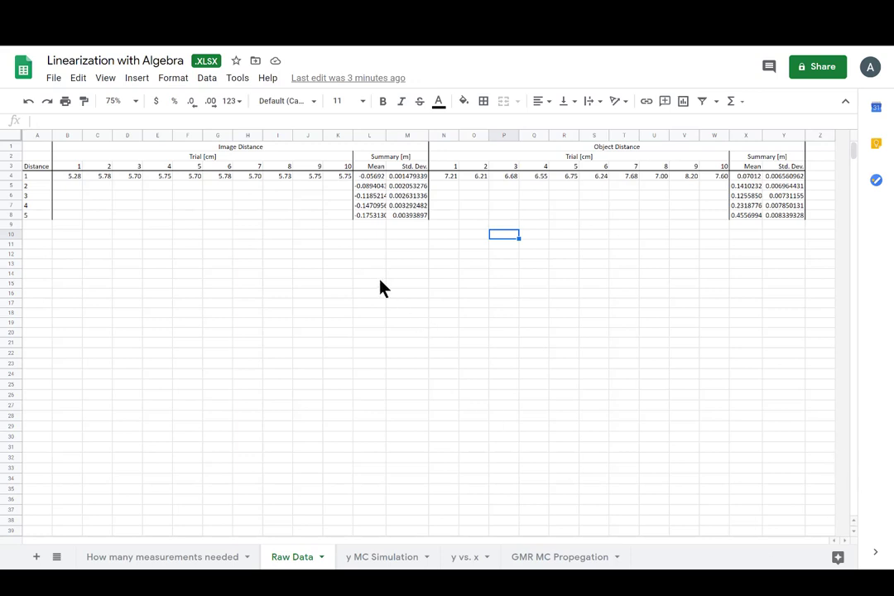
Review the image distance means and standard deviations in the summary columns of the Raw Data sheet
{"action": "left_click_drag", "start_coordinate": [364, 272], "coordinate": [447, 313]}
{"action": "left_click", "coordinate": [410, 314]}
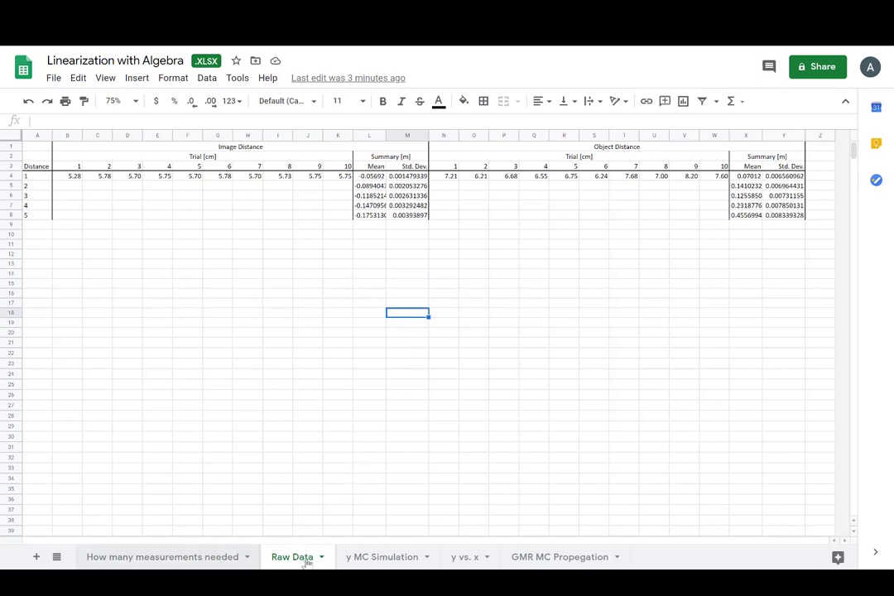
{"action": "left_click", "coordinate": [375, 559]}
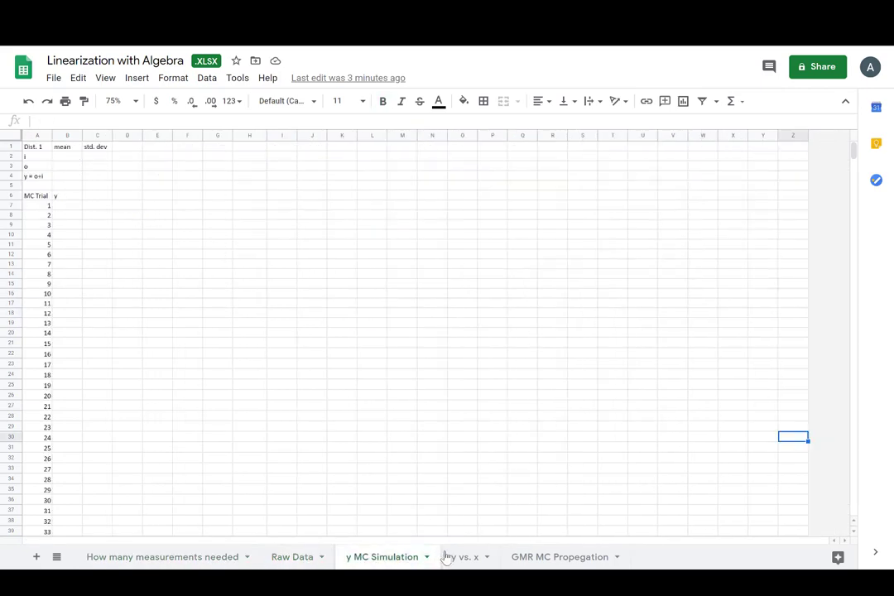
{"action": "left_click", "coordinate": [300, 561]}
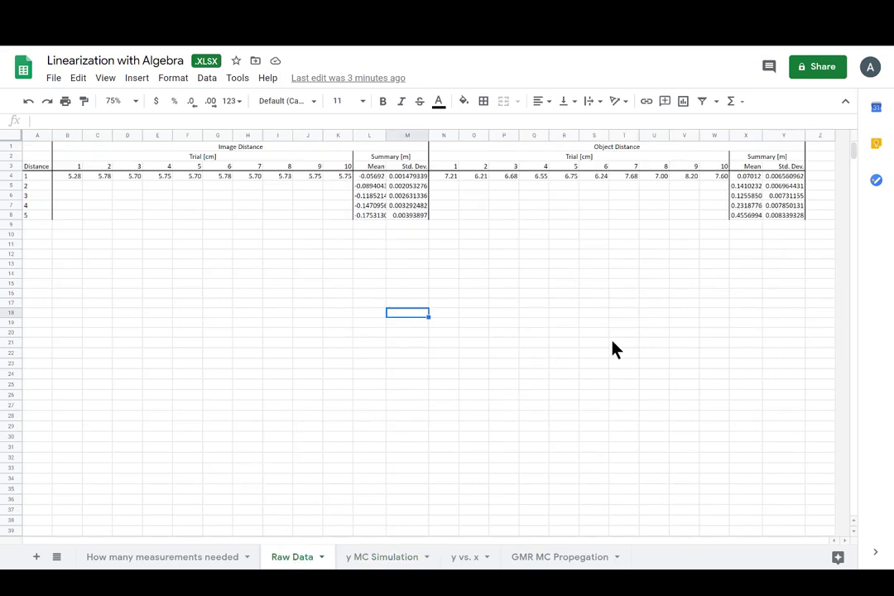
{"action": "left_click_drag", "start_coordinate": [384, 178], "coordinate": [409, 215]}
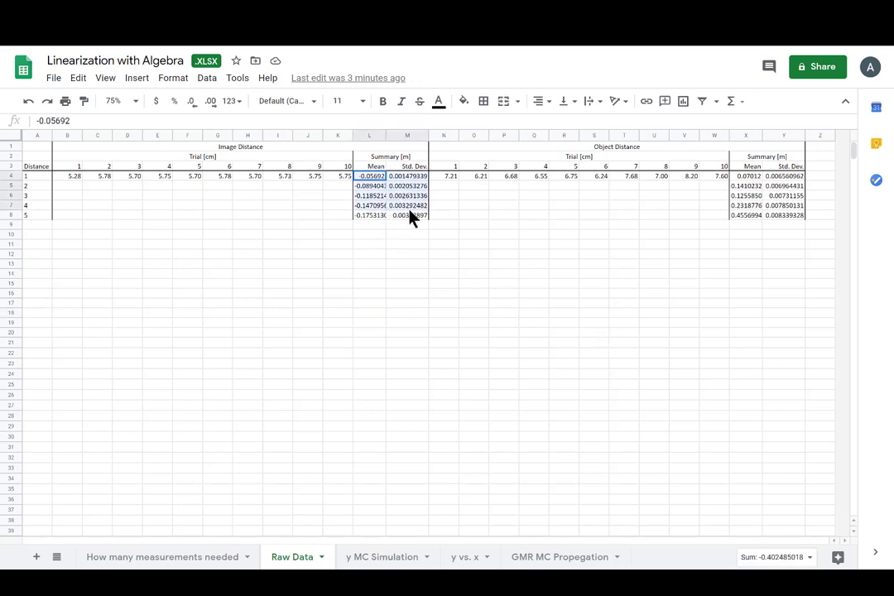
{"action": "left_click", "coordinate": [407, 236]}
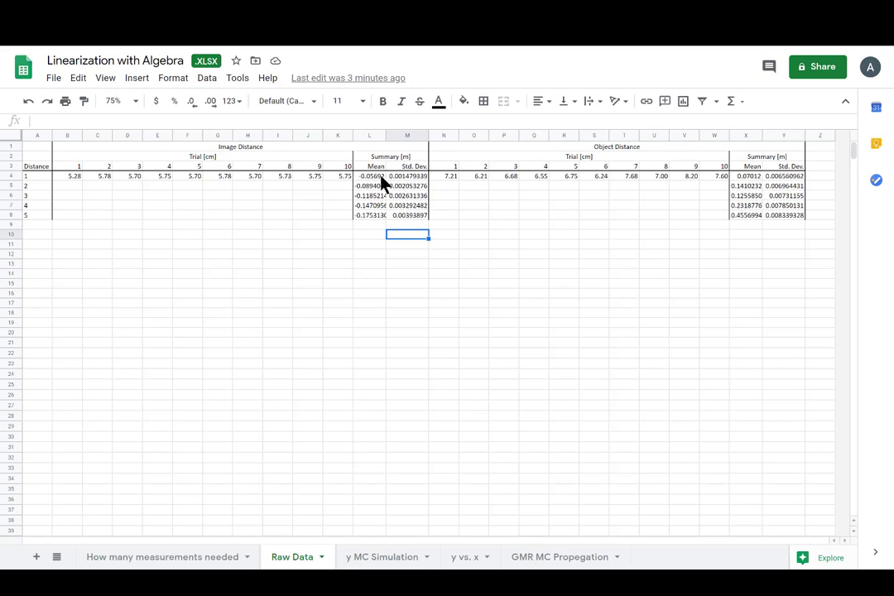
{"action": "left_click_drag", "start_coordinate": [383, 177], "coordinate": [385, 221]}
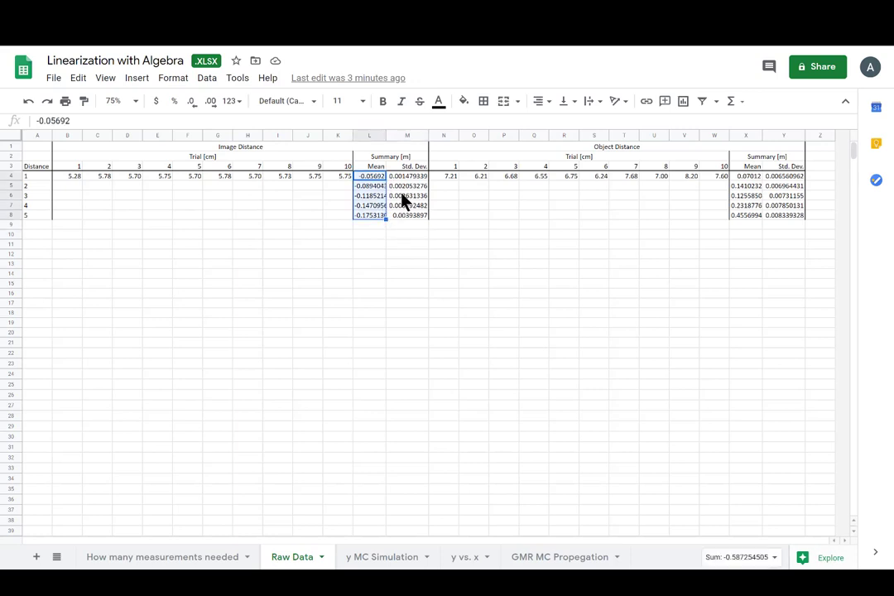
{"action": "left_click", "coordinate": [417, 255]}
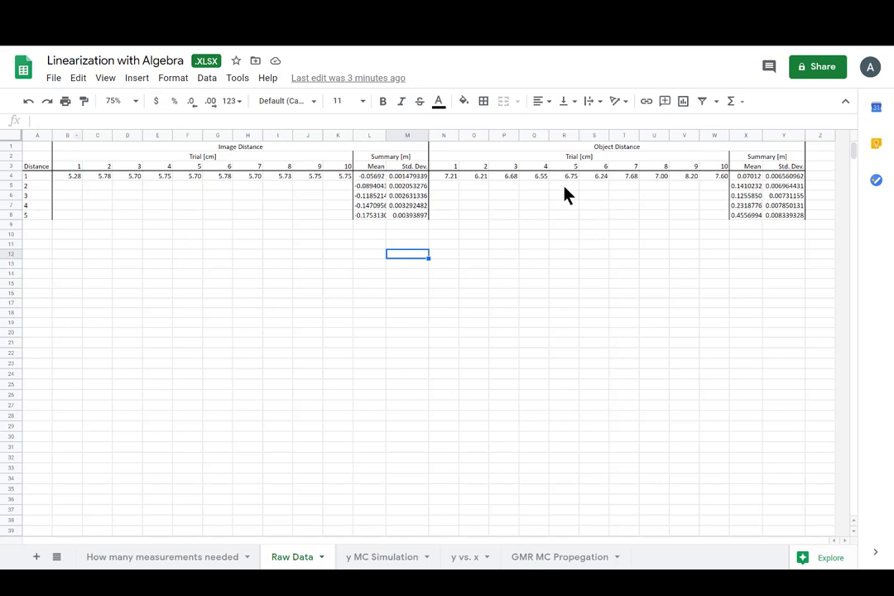
Examine the object distance trial area and compare the image and object standard deviations for distance 1
{"action": "left_click_drag", "start_coordinate": [564, 188], "coordinate": [567, 208]}
{"action": "left_click", "coordinate": [606, 198]}
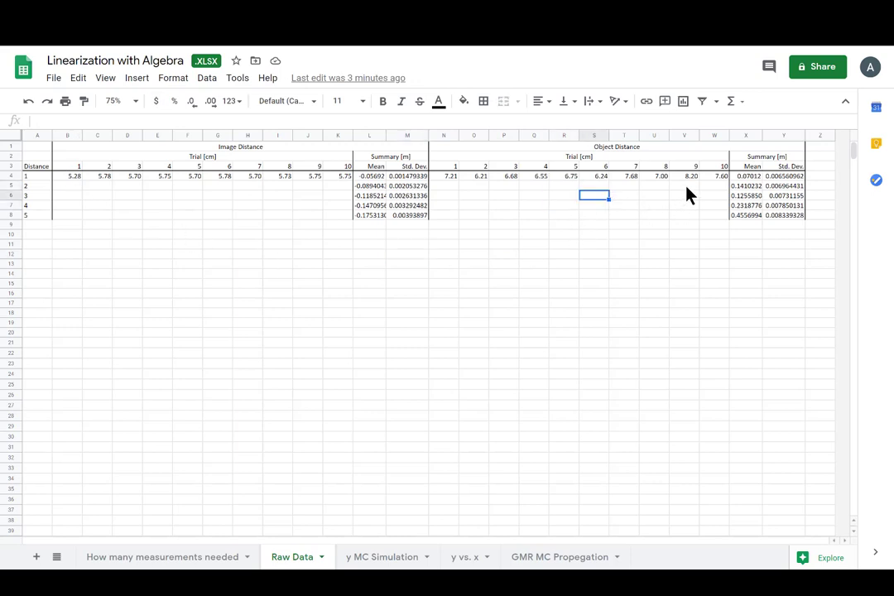
{"action": "left_click_drag", "start_coordinate": [686, 187], "coordinate": [635, 224]}
{"action": "left_click", "coordinate": [604, 246]}
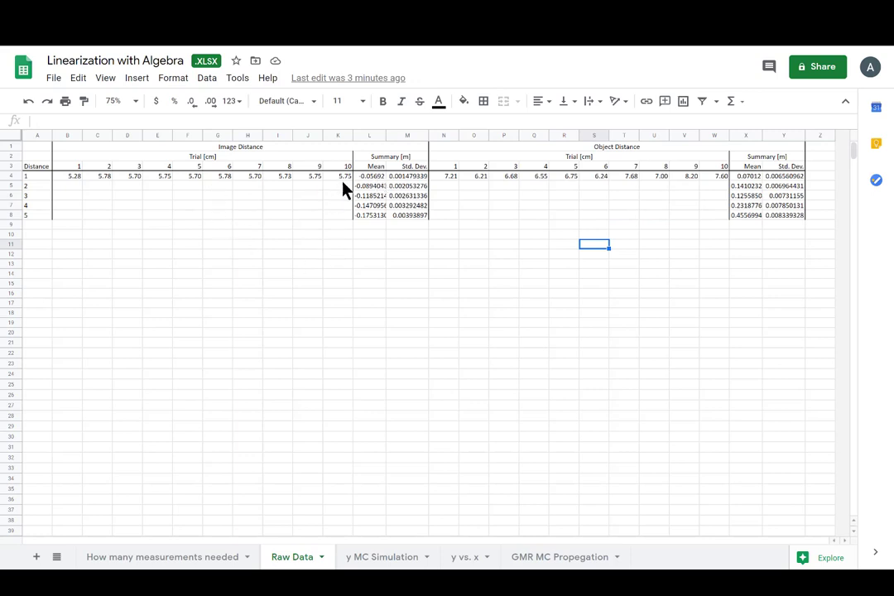
{"action": "left_click", "coordinate": [399, 177]}
{"action": "left_click", "coordinate": [783, 178]}
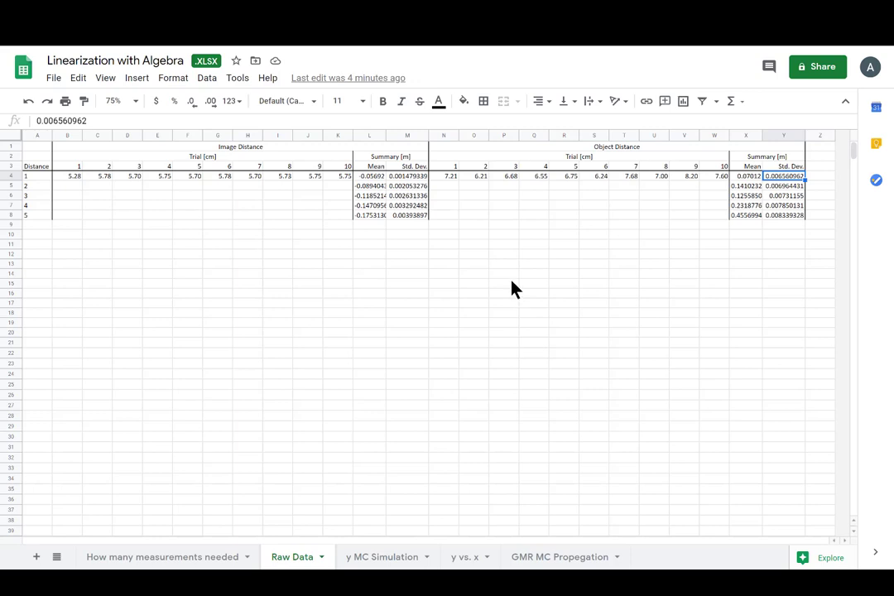
{"action": "left_click", "coordinate": [469, 333]}
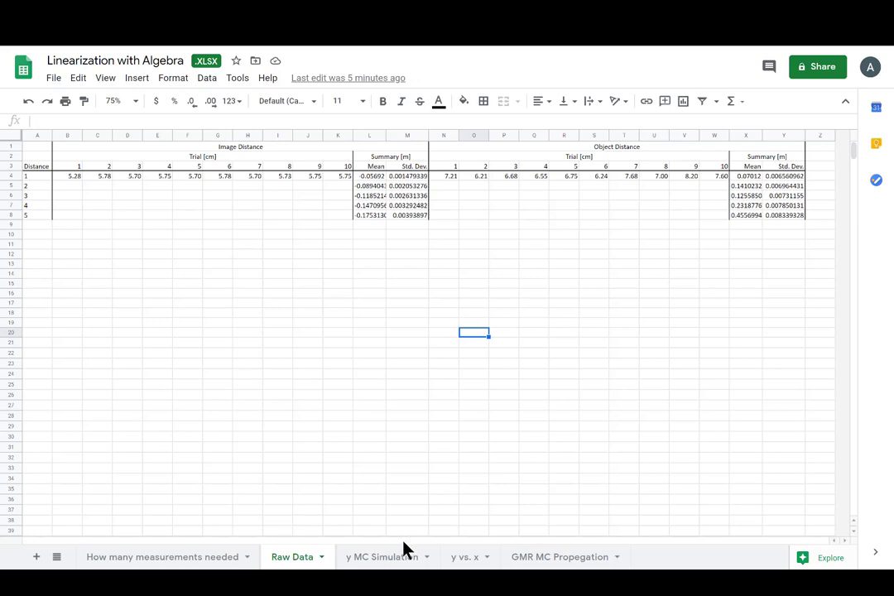
Examine the y MC Simulation sheet's distance 1 block and the empty columns beside it available for further distances
{"action": "left_click", "coordinate": [399, 561]}
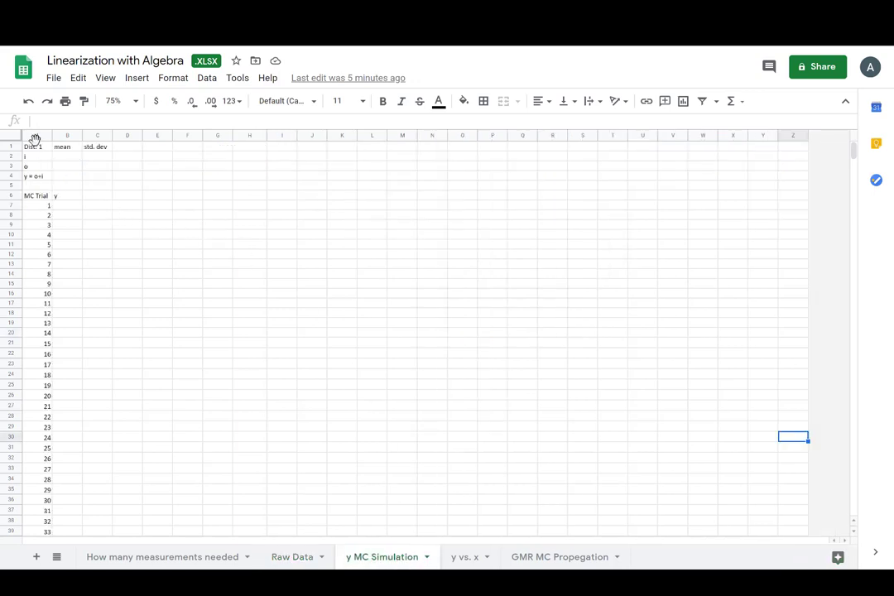
{"action": "left_click_drag", "start_coordinate": [37, 151], "coordinate": [89, 227]}
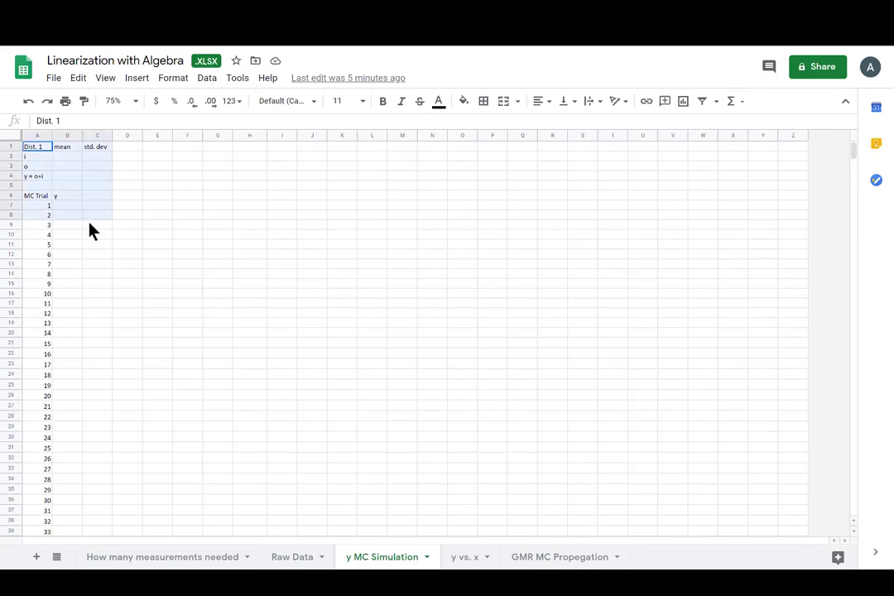
{"action": "left_click", "coordinate": [157, 195]}
{"action": "left_click", "coordinate": [42, 150]}
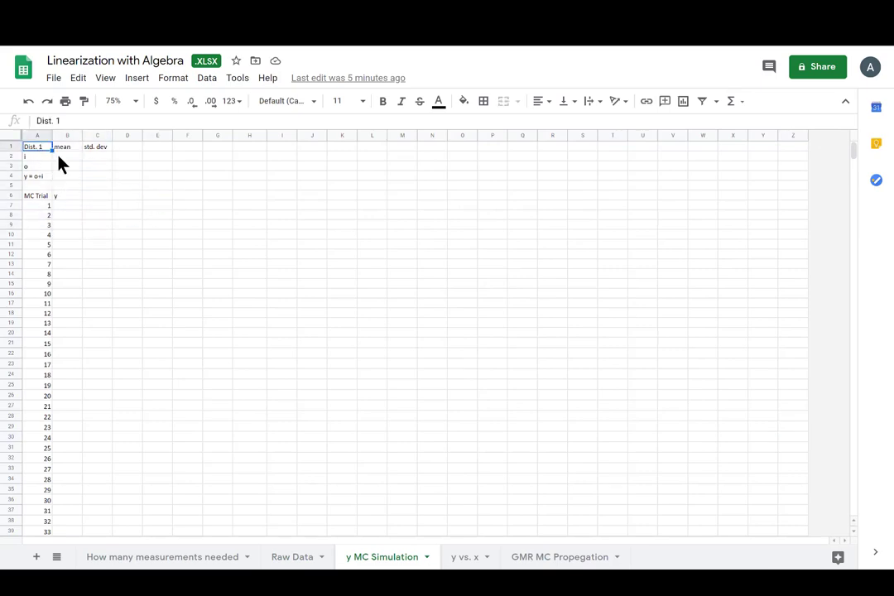
{"action": "left_click", "coordinate": [95, 176]}
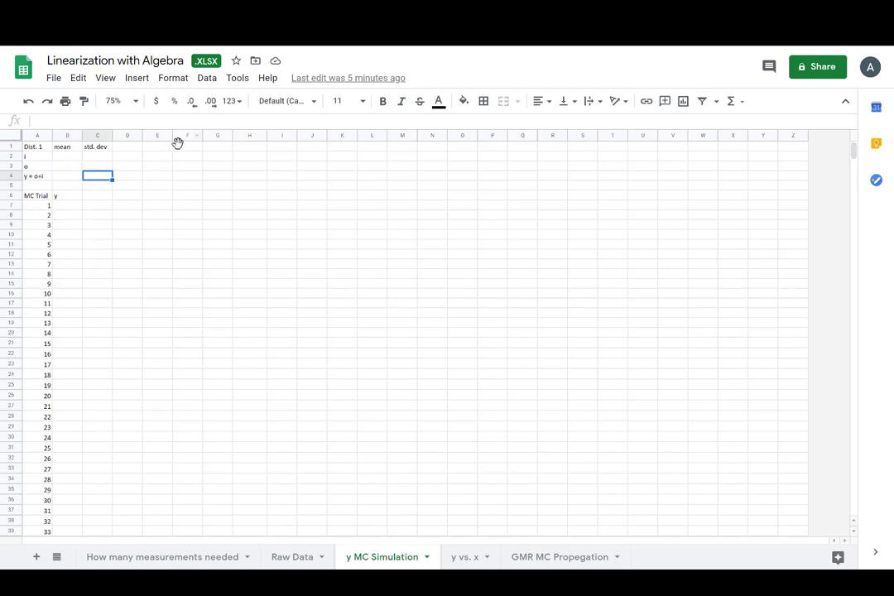
{"action": "left_click_drag", "start_coordinate": [186, 149], "coordinate": [277, 215]}
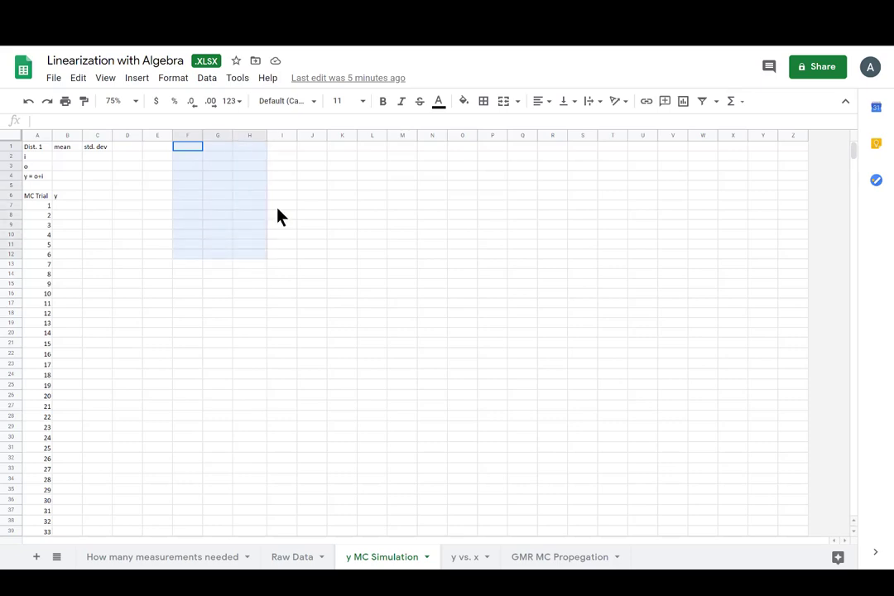
{"action": "left_click_drag", "start_coordinate": [343, 140], "coordinate": [396, 292]}
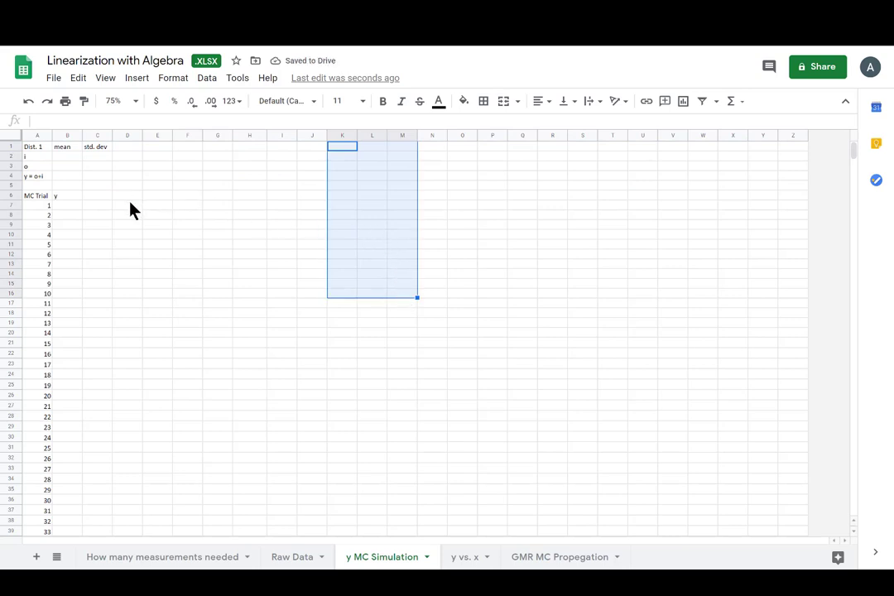
{"action": "left_click", "coordinate": [292, 235]}
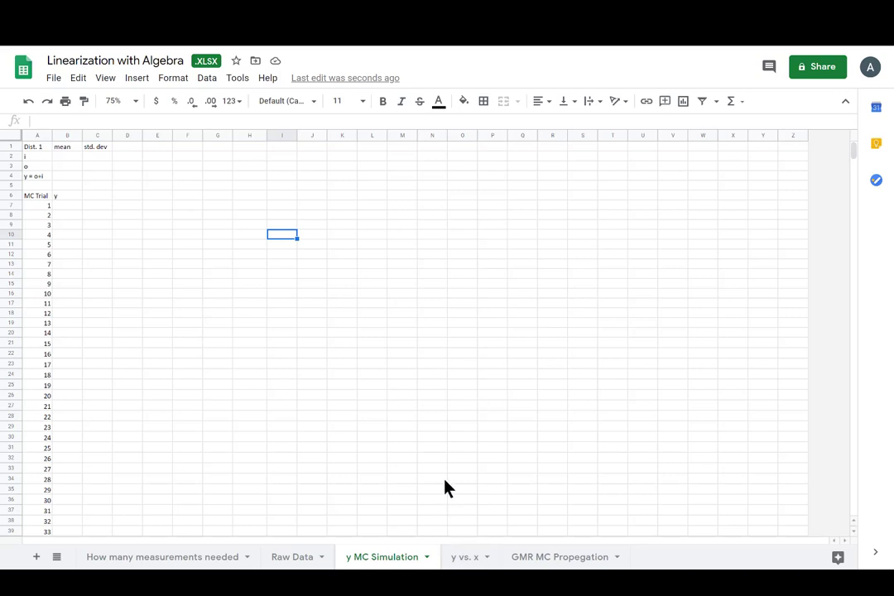
{"action": "left_click", "coordinate": [442, 377]}
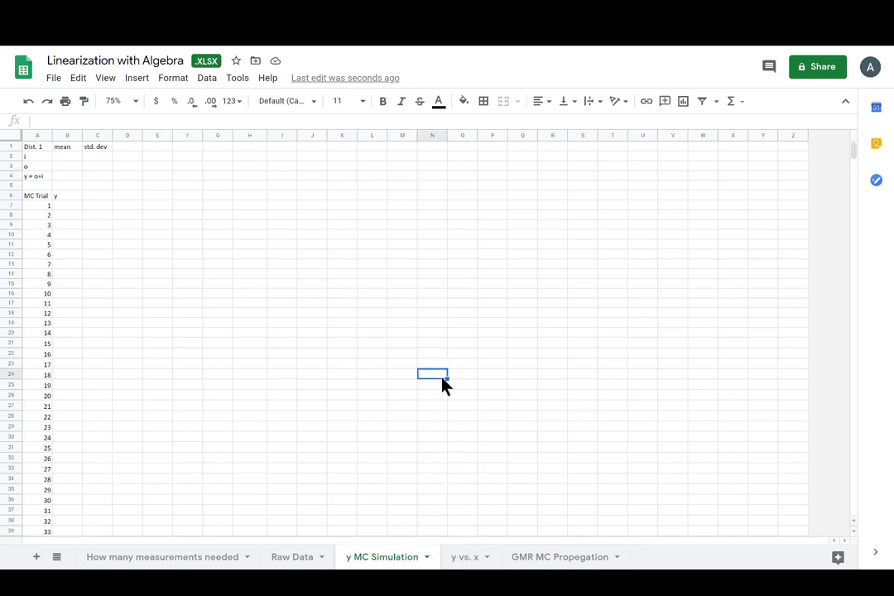
Duplicate the y MC Simulation sheet and relabel cell A4 of the copy as x-io
{"action": "right_click", "coordinate": [381, 558]}
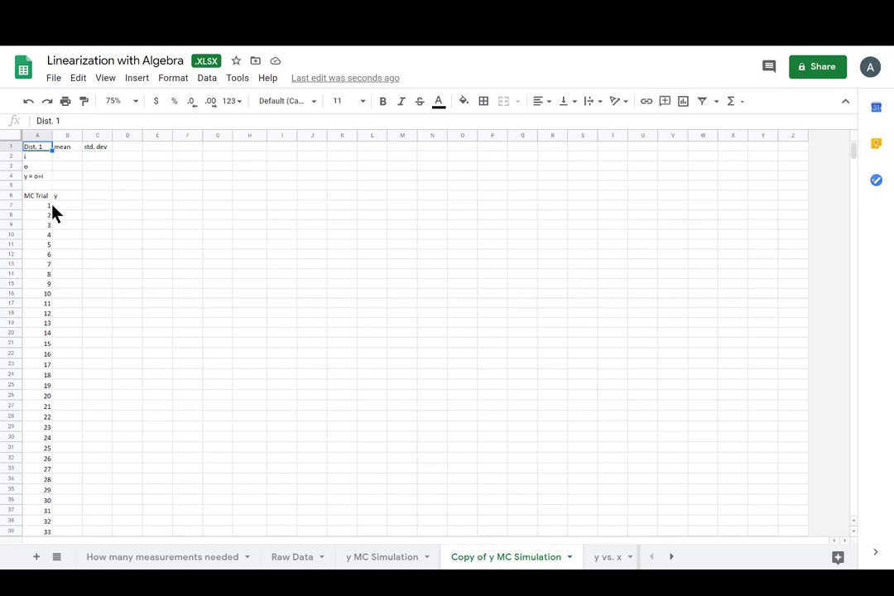
{"action": "left_click", "coordinate": [32, 177]}
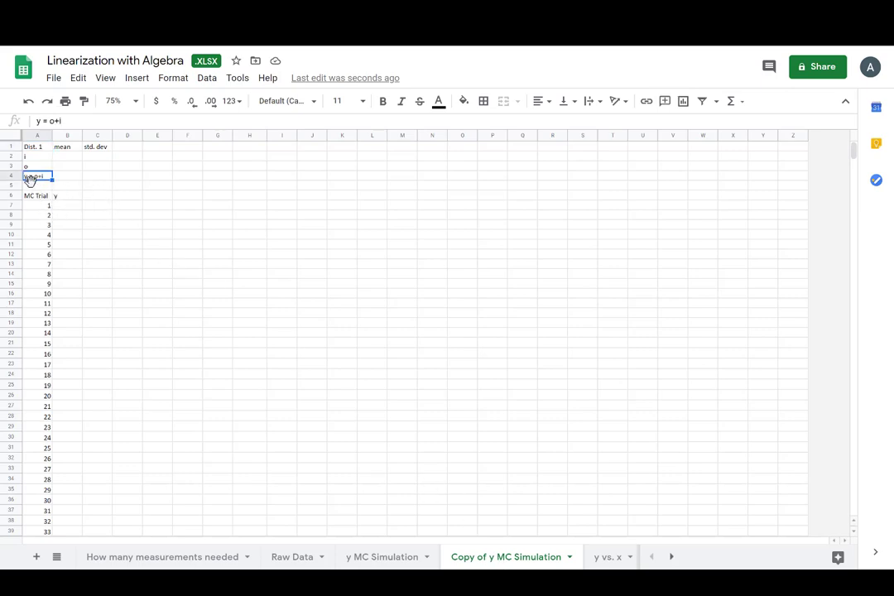
{"action": "key", "text": "Delete"}
{"action": "type", "text": "x-io"}
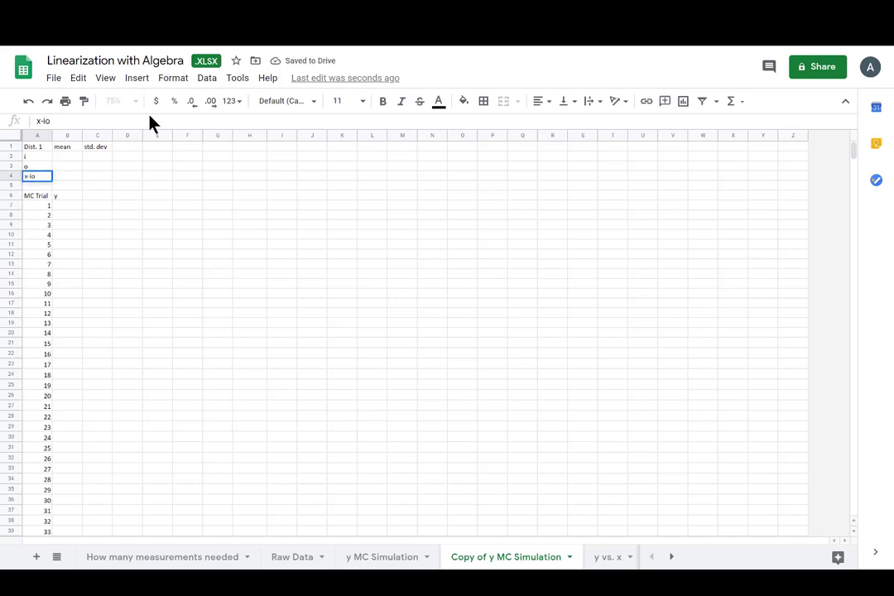
{"action": "key", "text": "Return"}
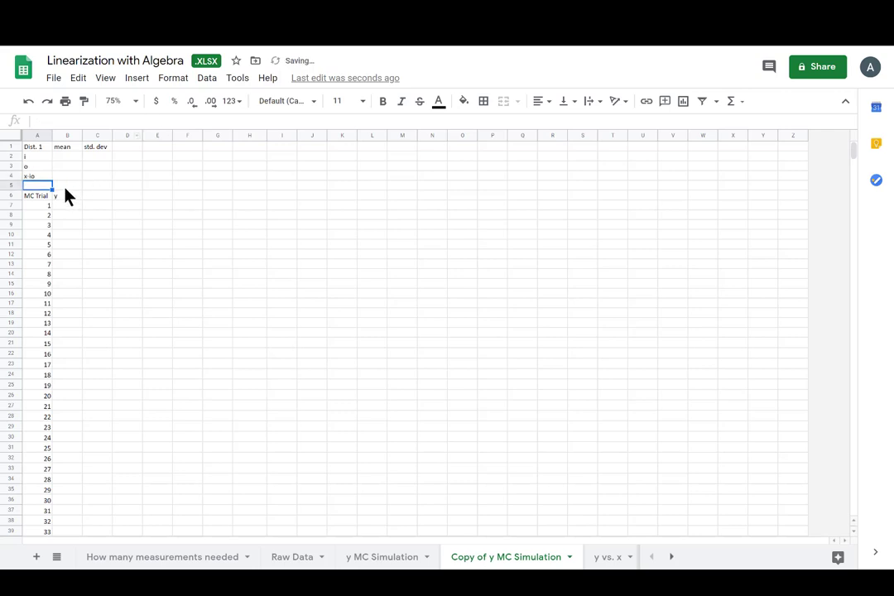
Change the Monte Carlo trial column header in cell B6 of the copied sheet to x
{"action": "key", "text": "Right"}
{"action": "key", "text": "Down"}
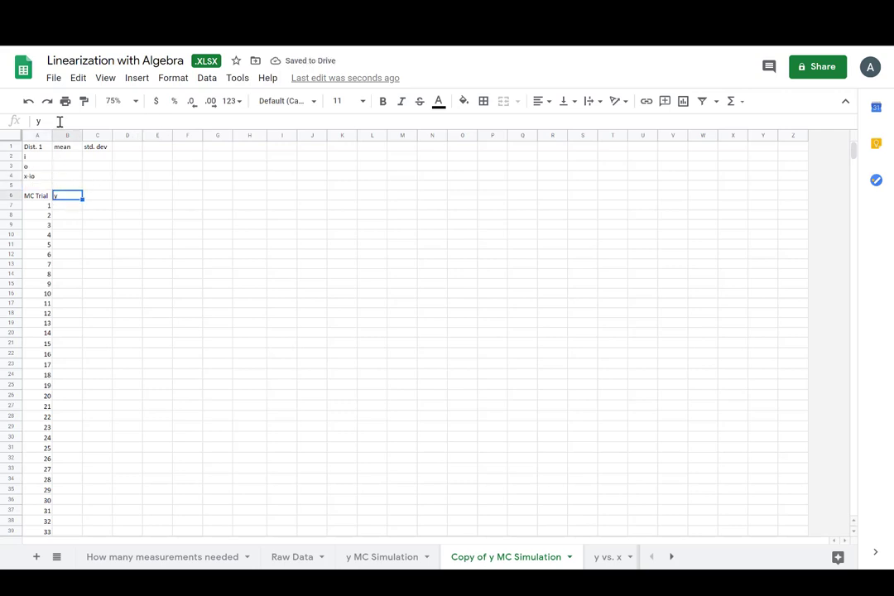
{"action": "type", "text": "x"}
{"action": "key", "text": "Return"}
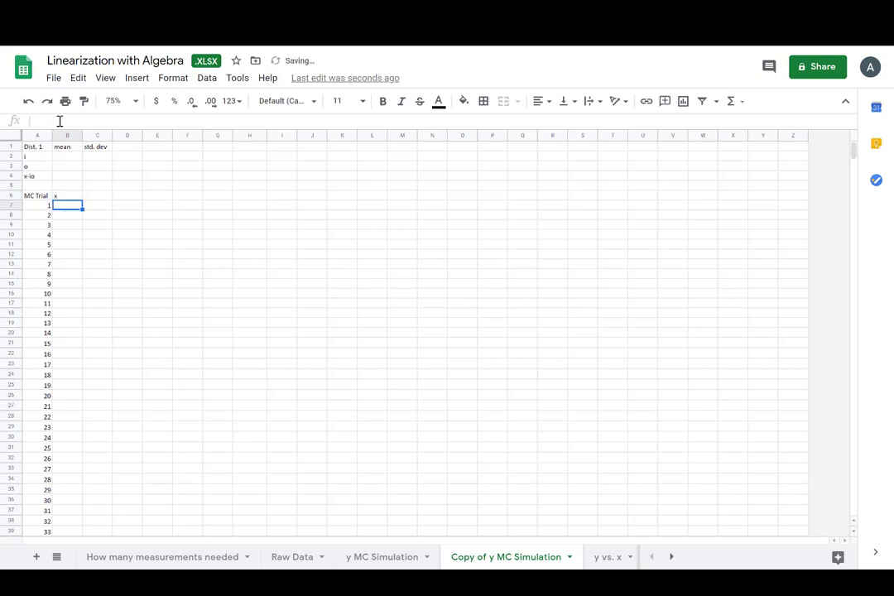
{"action": "left_click", "coordinate": [217, 206]}
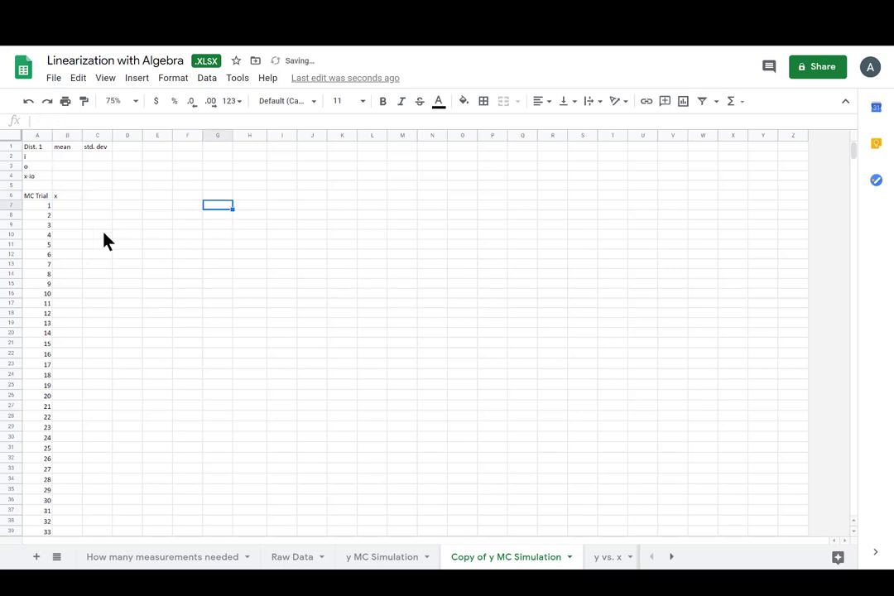
Rename the copied sheet as x MC Simulation
{"action": "right_click", "coordinate": [489, 563]}
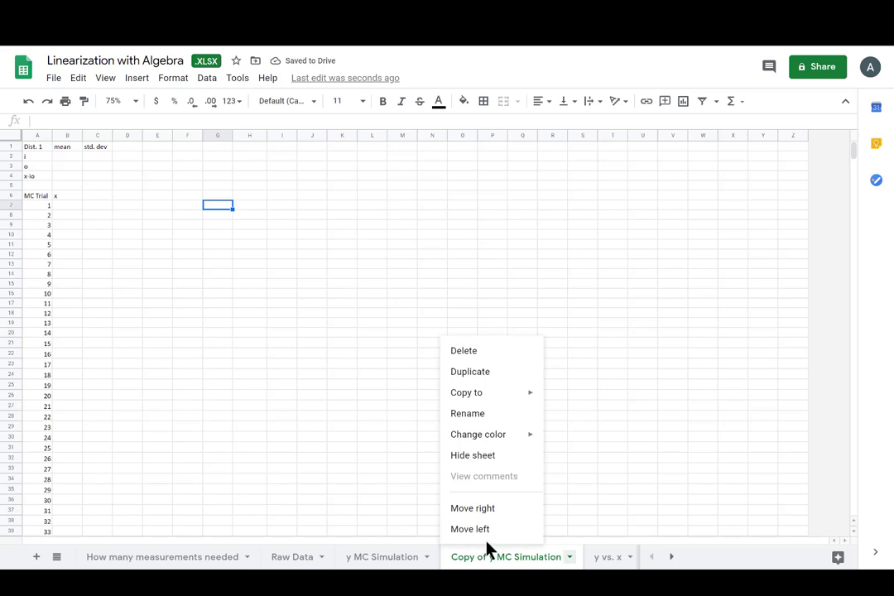
{"action": "left_click", "coordinate": [475, 421]}
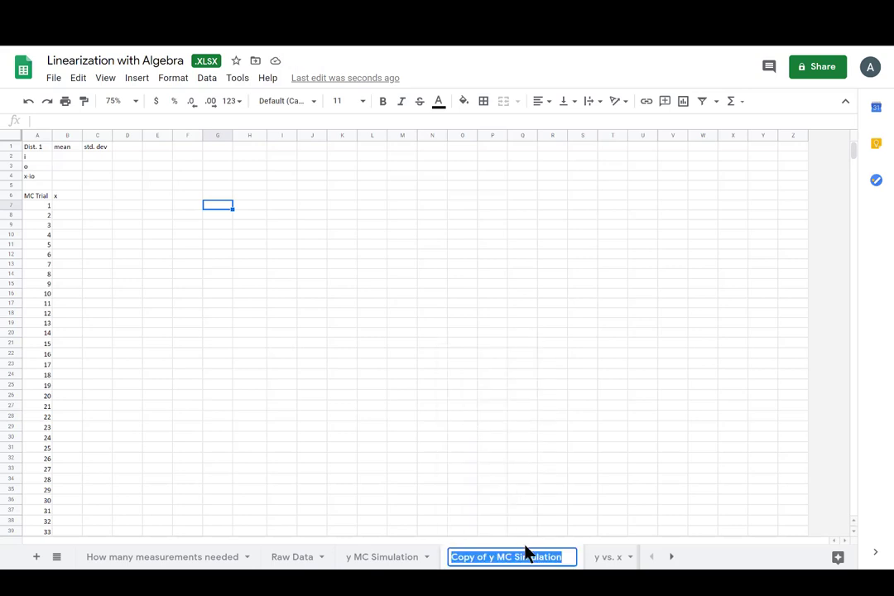
{"action": "key", "text": "Home"}
{"action": "key", "text": "Right"}
{"action": "key", "text": "Right"}
{"action": "key", "text": "Right"}
{"action": "key", "text": "Right"}
{"action": "key", "text": "Right"}
{"action": "key", "text": "Right"}
{"action": "key", "text": "Right"}
{"action": "key", "text": "Right"}
{"action": "key", "text": "Right"}
{"action": "key", "text": "BackSpace"}
{"action": "key", "text": "BackSpace"}
{"action": "key", "text": "BackSpace"}
{"action": "key", "text": "BackSpace"}
{"action": "key", "text": "BackSpace"}
{"action": "key", "text": "BackSpace"}
{"action": "key", "text": "BackSpace"}
{"action": "key", "text": "BackSpace"}
{"action": "key", "text": "BackSpace"}
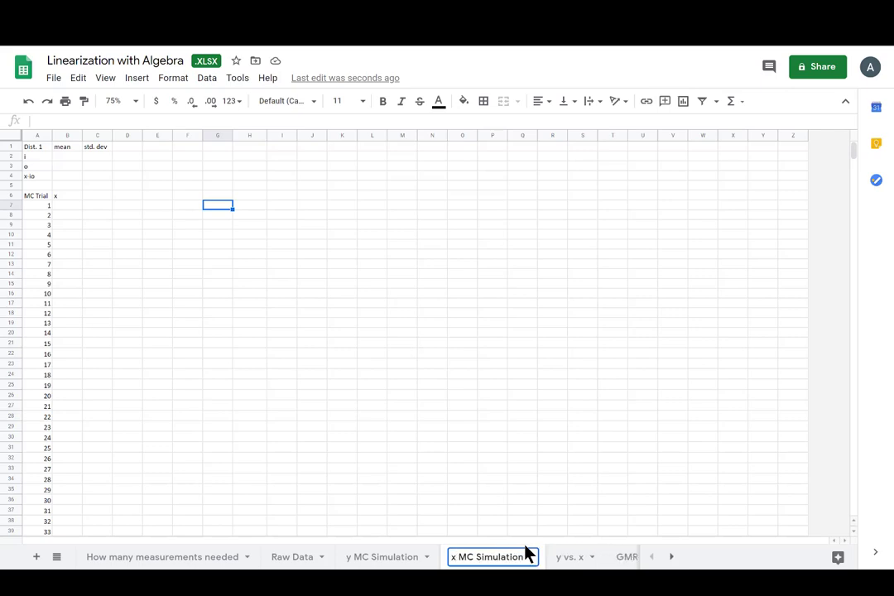
{"action": "key", "text": "Return"}
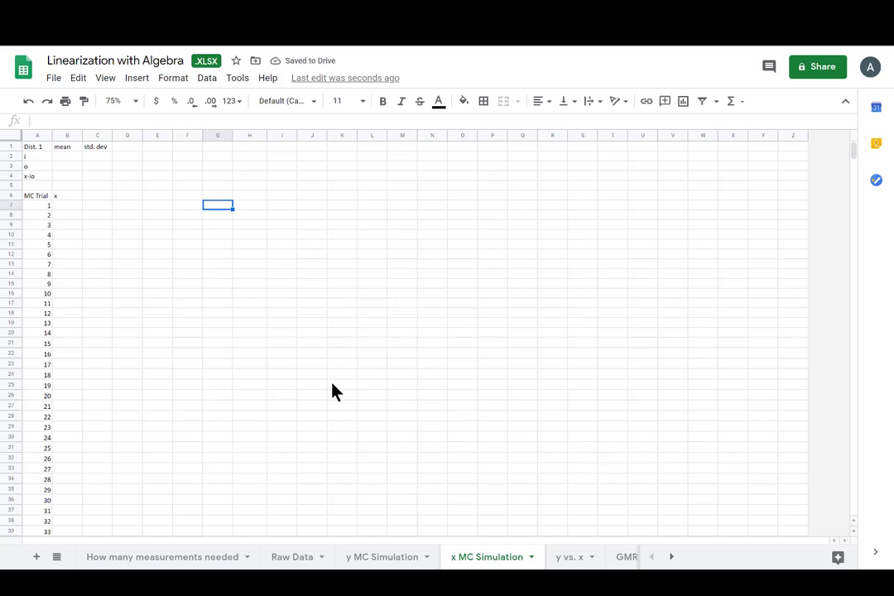
Review the mean and standard deviation cells for i and the y trial column on the y MC Simulation sheet
{"action": "left_click", "coordinate": [396, 556]}
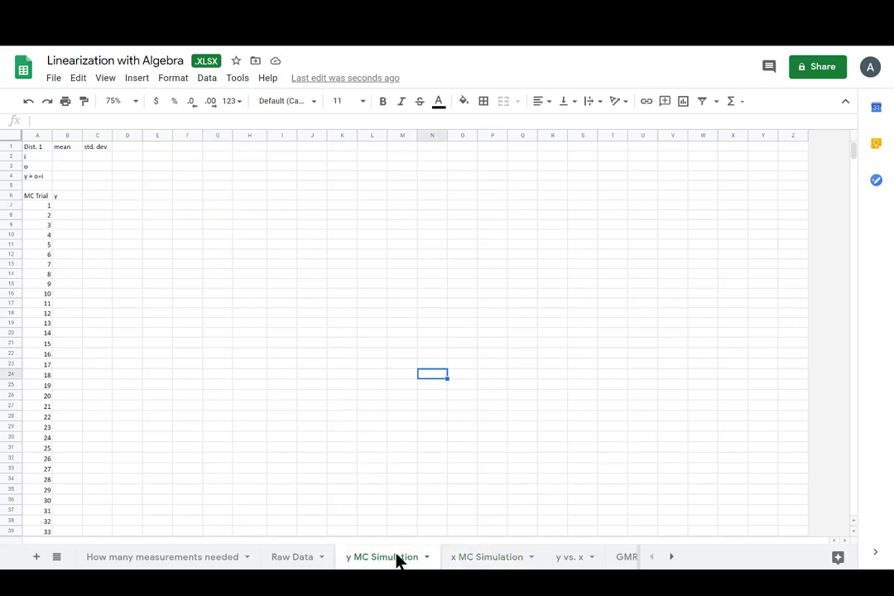
{"action": "left_click", "coordinate": [502, 479]}
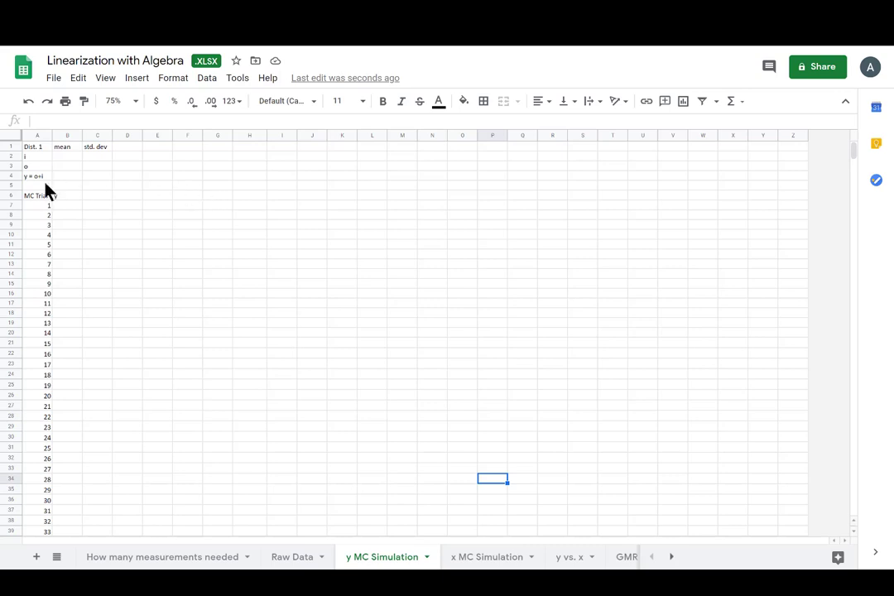
{"action": "left_click", "coordinate": [64, 157]}
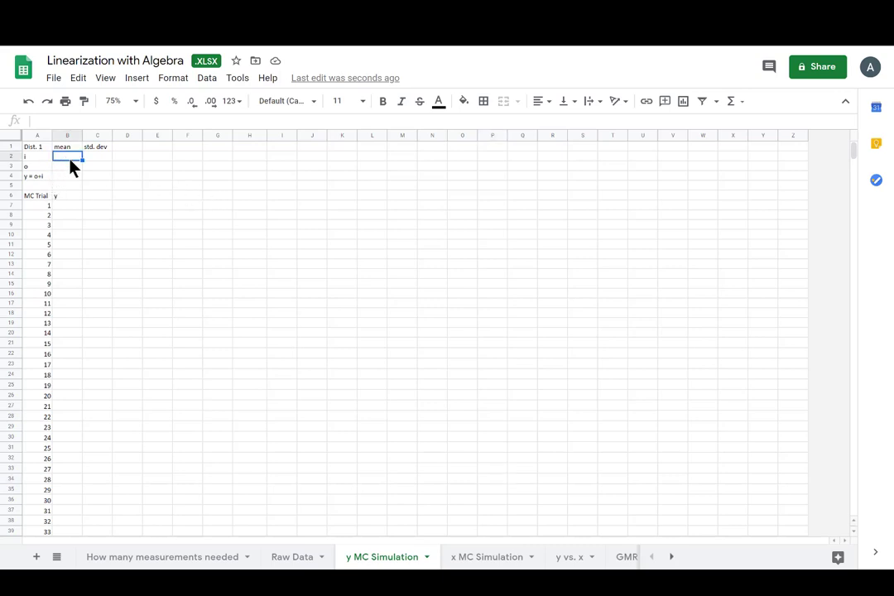
{"action": "left_click", "coordinate": [96, 158]}
{"action": "left_click_drag", "start_coordinate": [70, 207], "coordinate": [70, 465]}
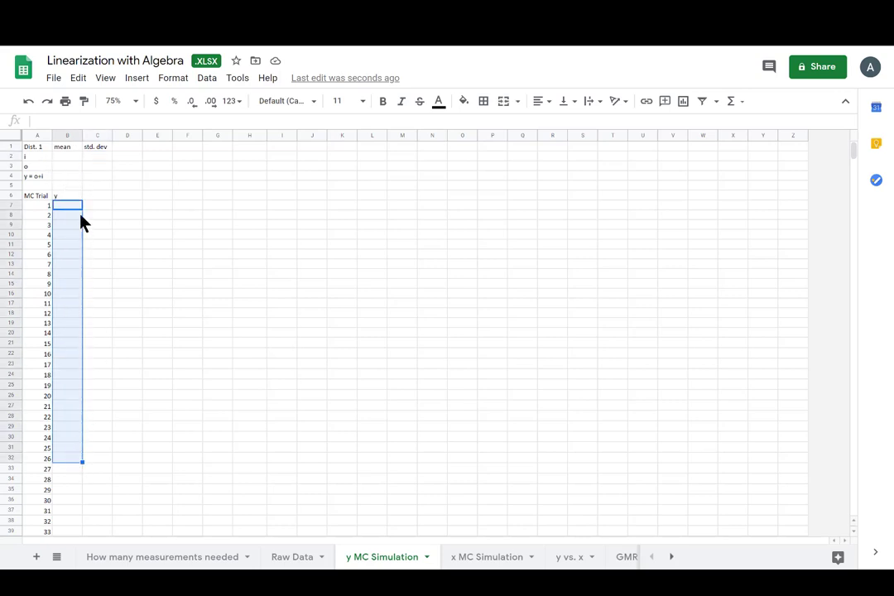
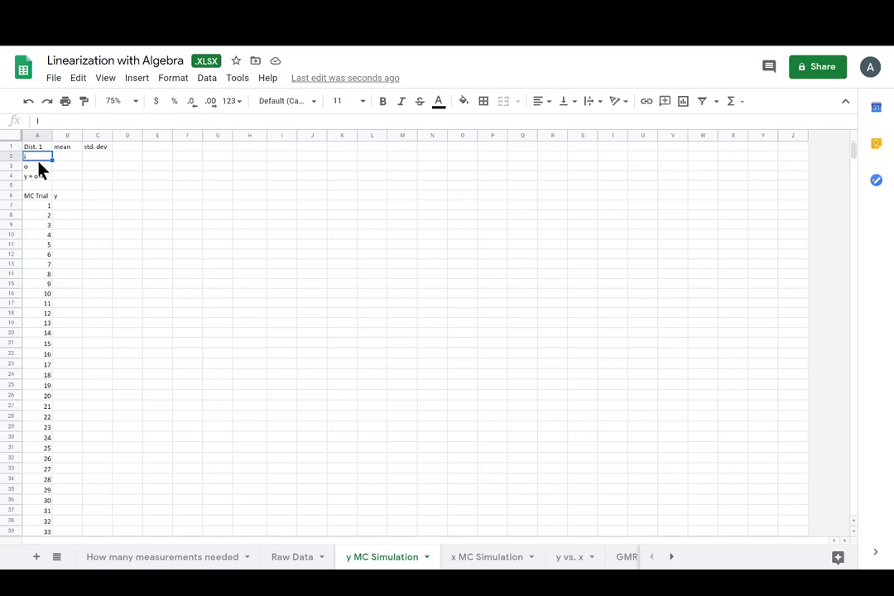
Link the mean of i in cell B2 to the distance 1 image mean with ='Raw Data'!L4
{"action": "key", "text": "Tab"}
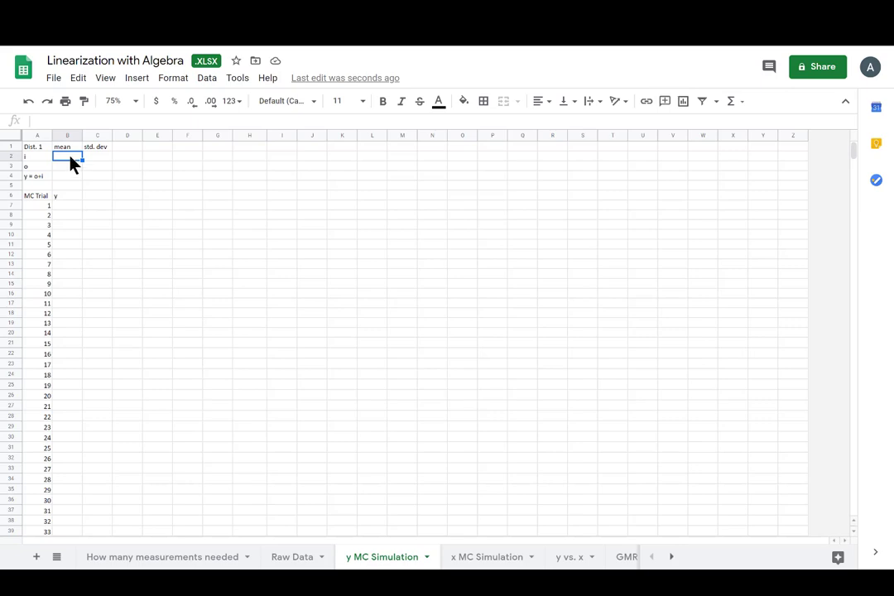
{"action": "type", "text": "="}
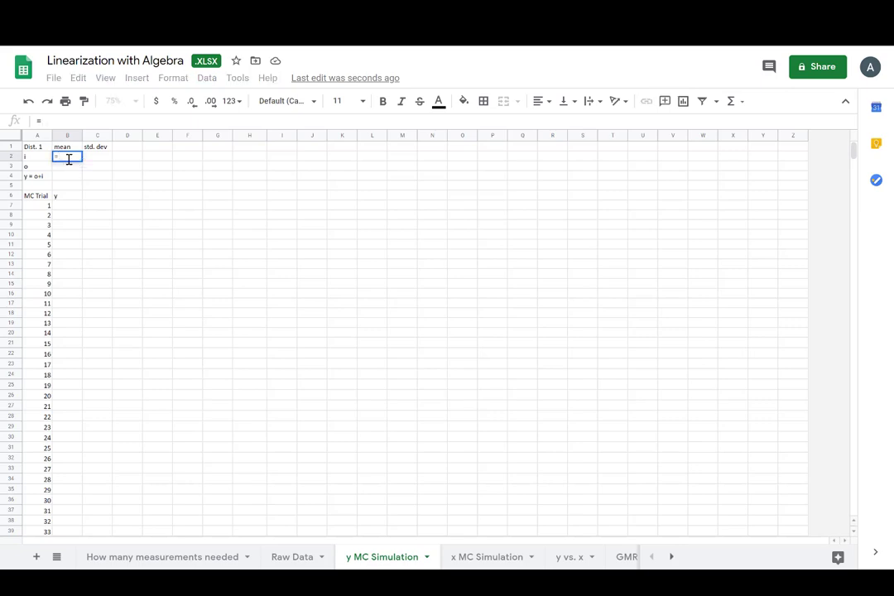
{"action": "left_click", "coordinate": [303, 557]}
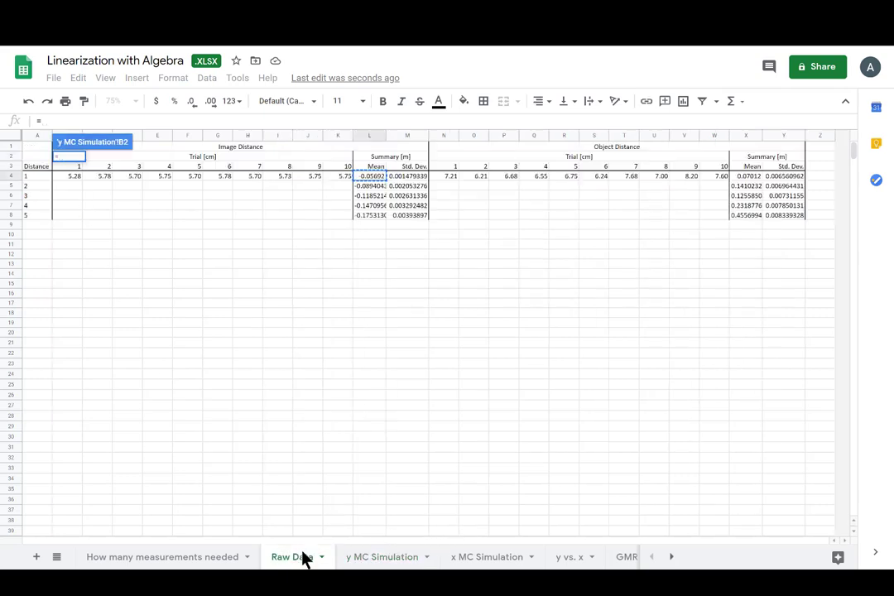
{"action": "left_click", "coordinate": [374, 177]}
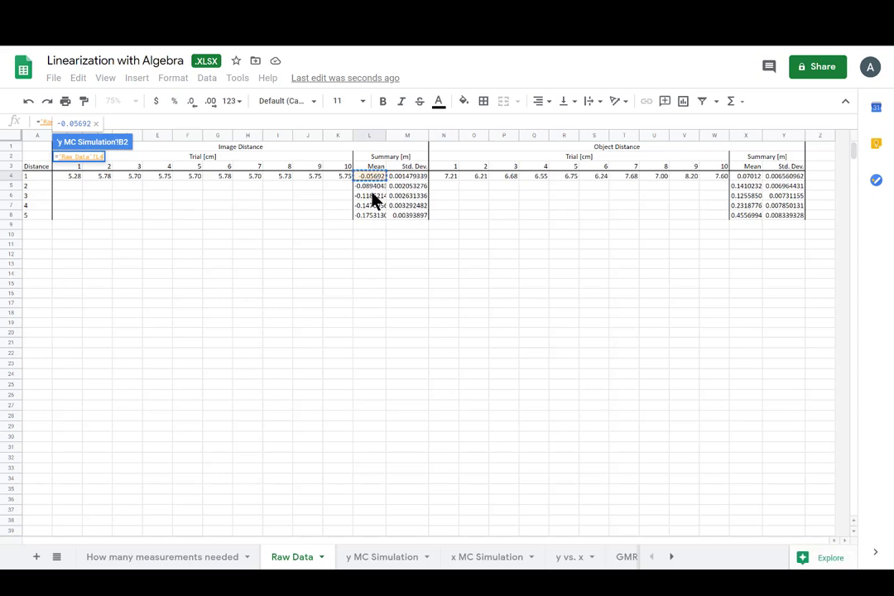
{"action": "left_click", "coordinate": [373, 556]}
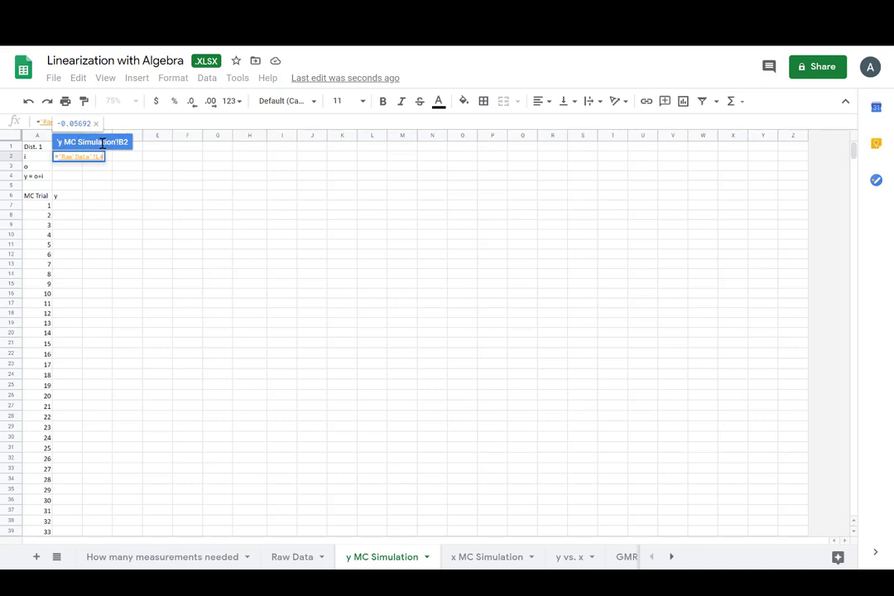
{"action": "key", "text": "Return"}
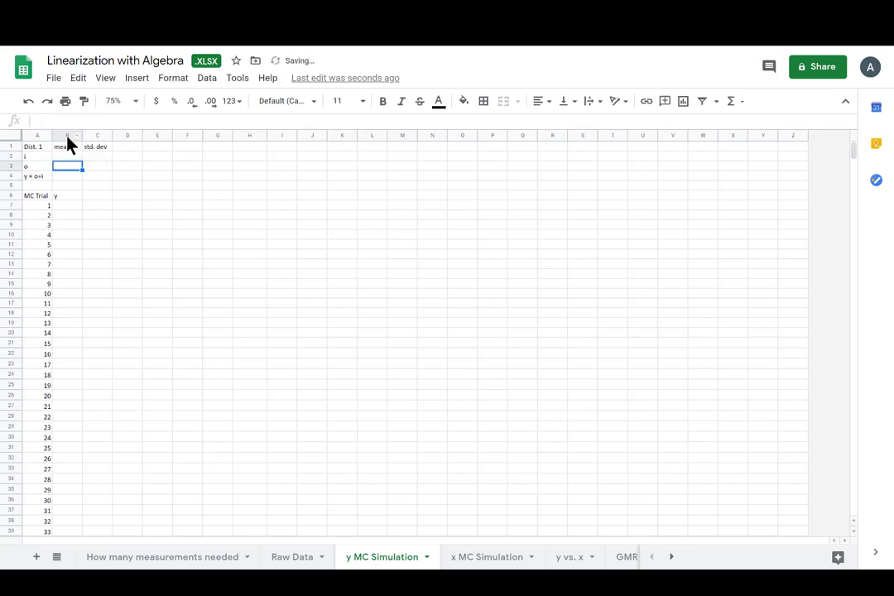
Extend the Raw Data reference in B2 across to C2 to fill in the standard deviation of i
{"action": "left_click", "coordinate": [71, 156]}
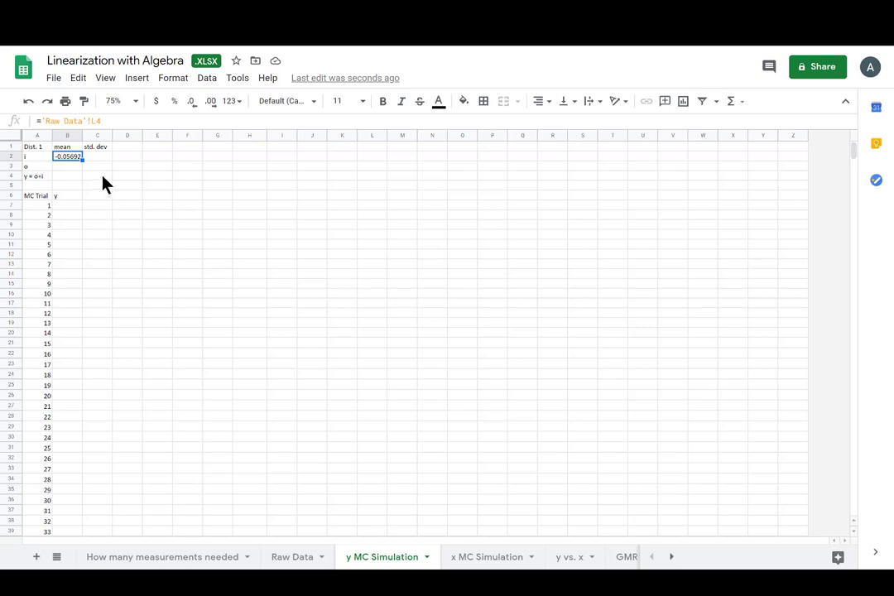
{"action": "left_click", "coordinate": [298, 555]}
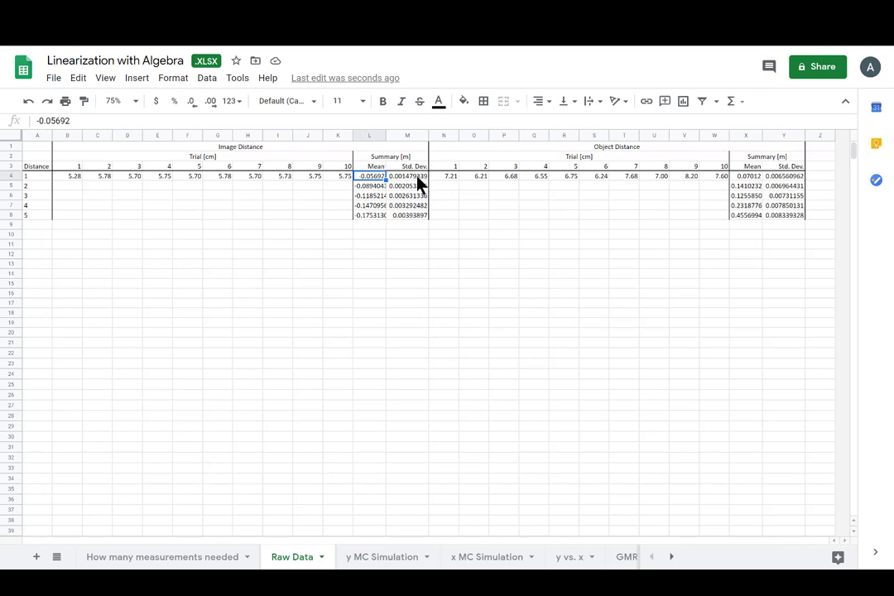
{"action": "left_click", "coordinate": [399, 556]}
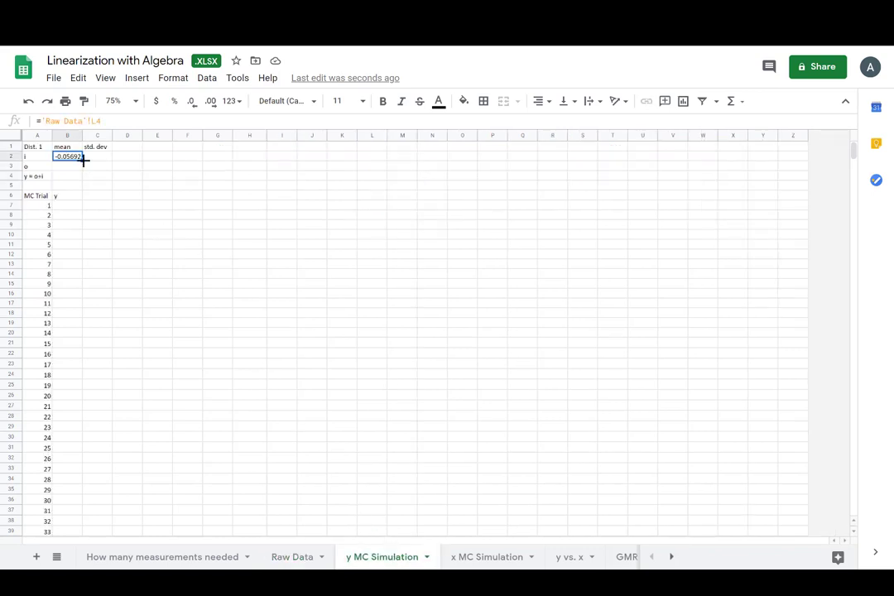
{"action": "left_click_drag", "start_coordinate": [82, 160], "coordinate": [104, 168]}
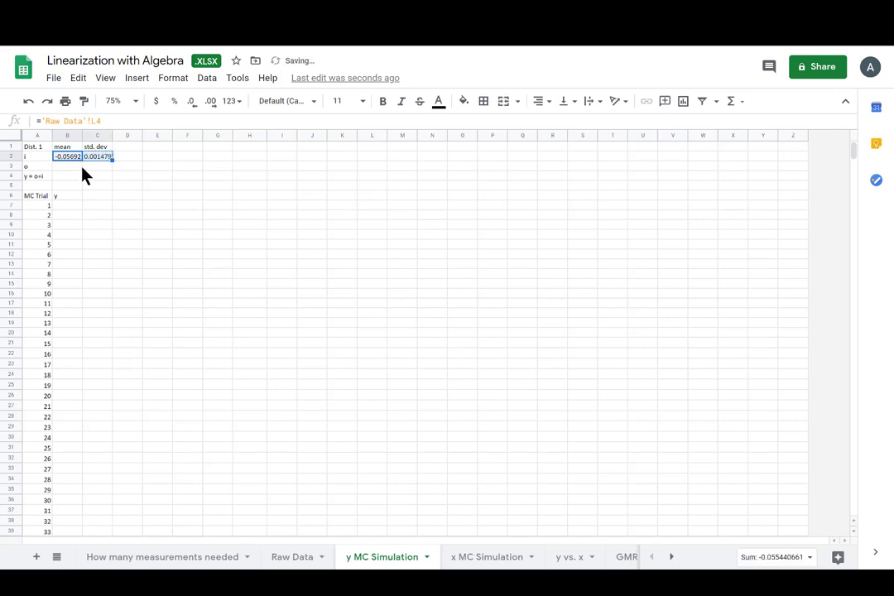
Link the mean of o in B3 to ='Raw Data'!X4 and extend the reference to its standard deviation in C3
{"action": "left_click", "coordinate": [66, 167]}
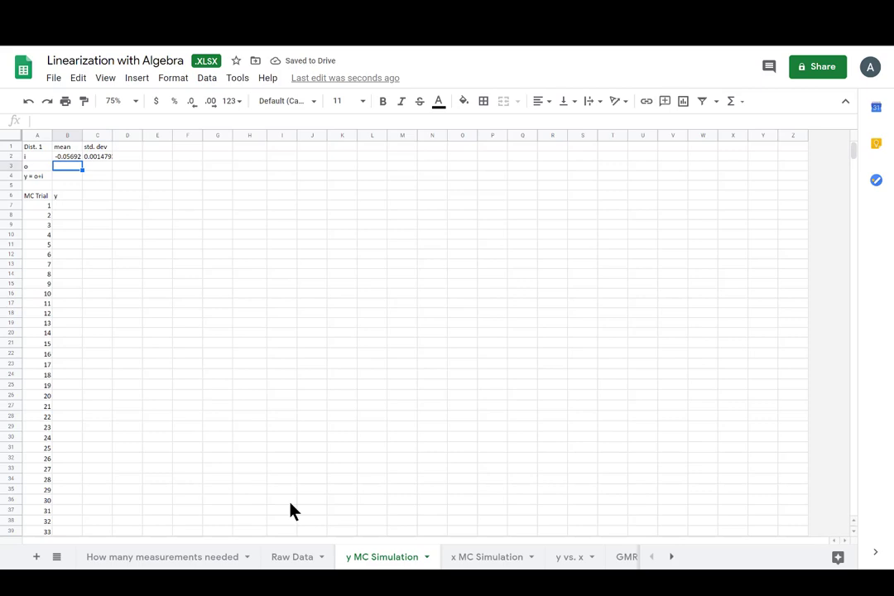
{"action": "type", "text": "="}
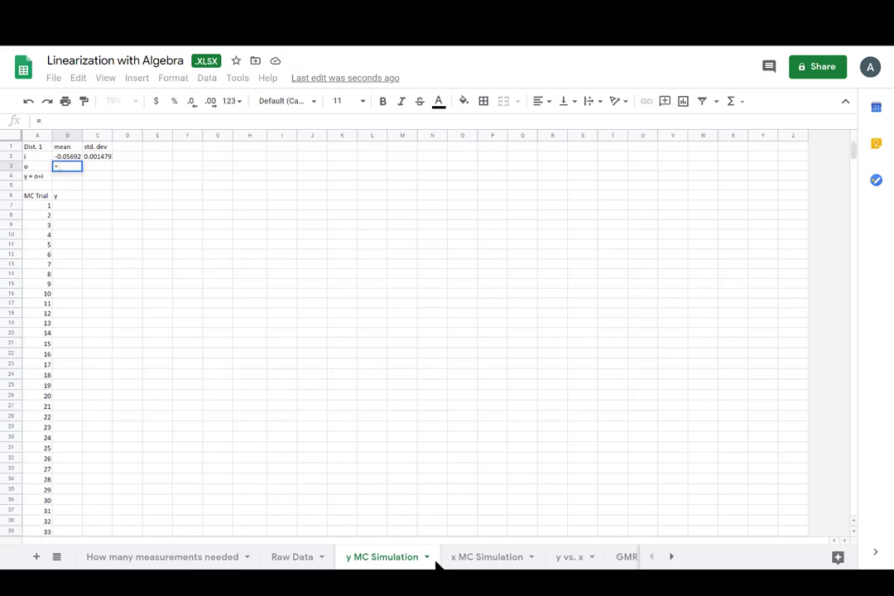
{"action": "left_click", "coordinate": [299, 557]}
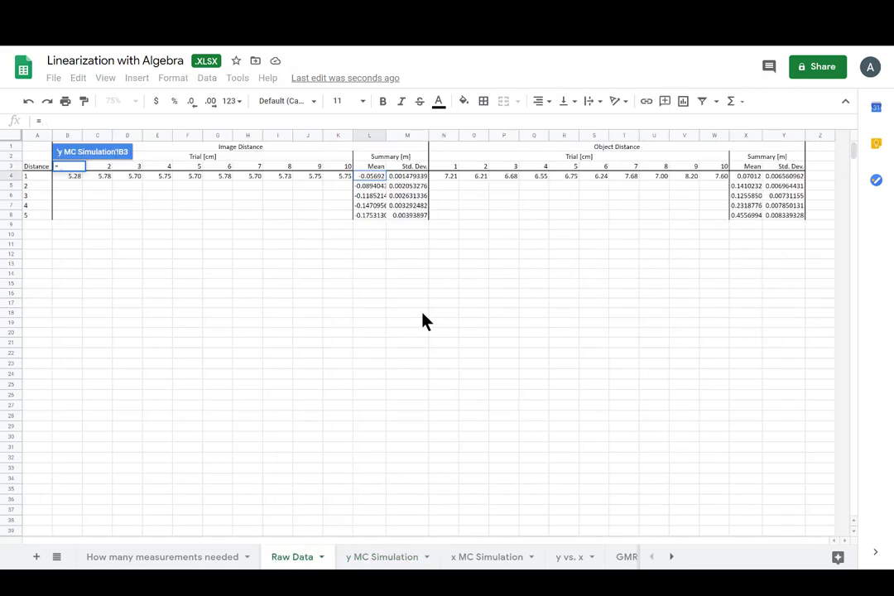
{"action": "left_click", "coordinate": [743, 176]}
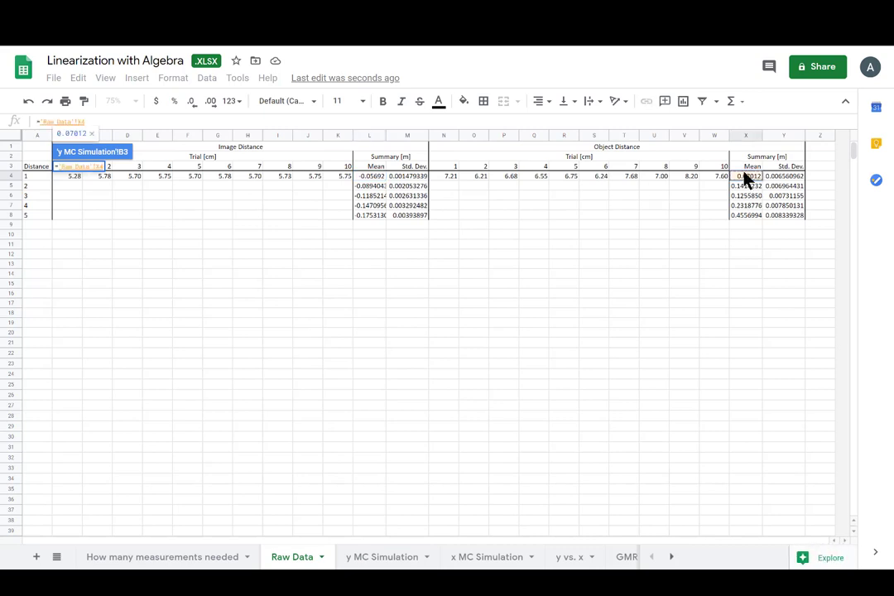
{"action": "key", "text": "Return"}
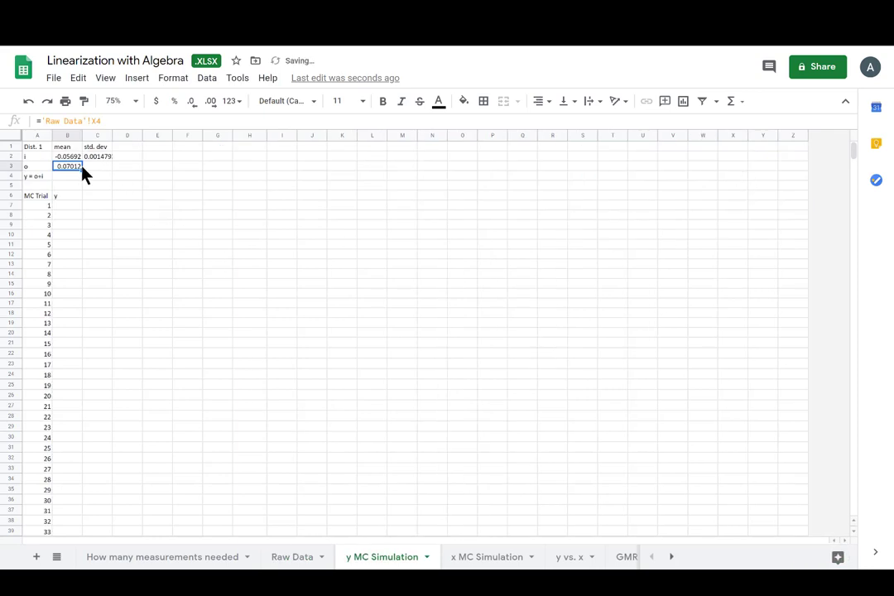
{"action": "left_click_drag", "start_coordinate": [82, 170], "coordinate": [93, 171]}
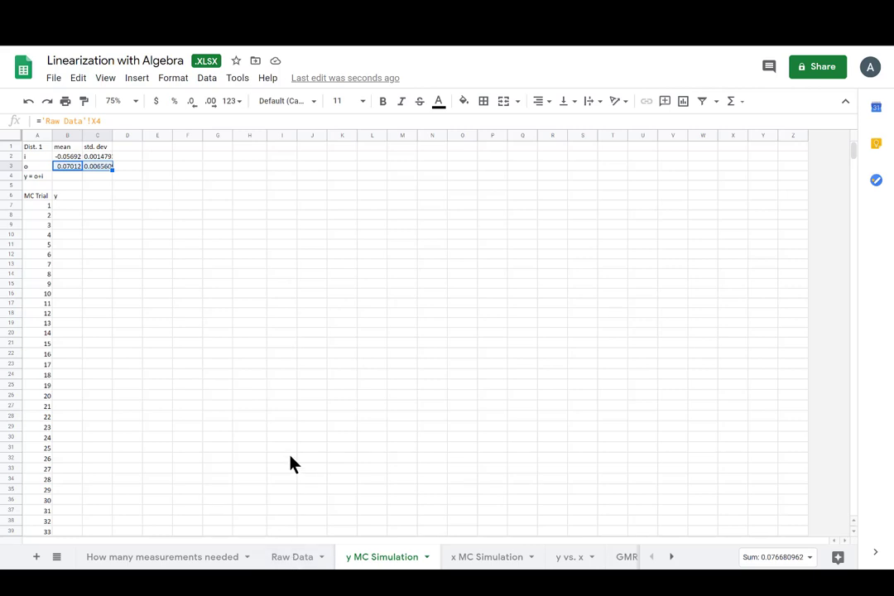
Begin the trial 1 formula for y in cell B7 with the random image distance term =NORMINV(Rand(),B2,C2)
{"action": "left_click", "coordinate": [74, 175]}
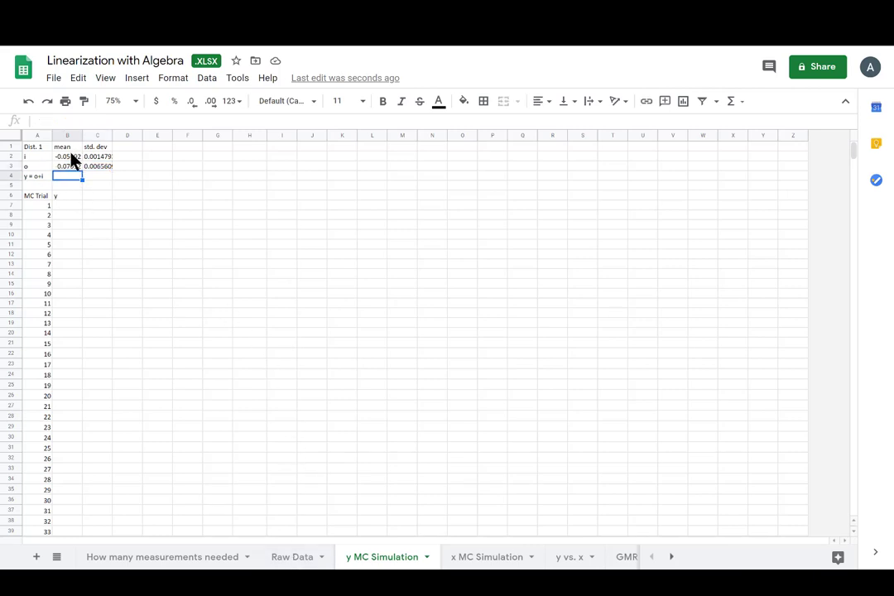
{"action": "left_click", "coordinate": [71, 208]}
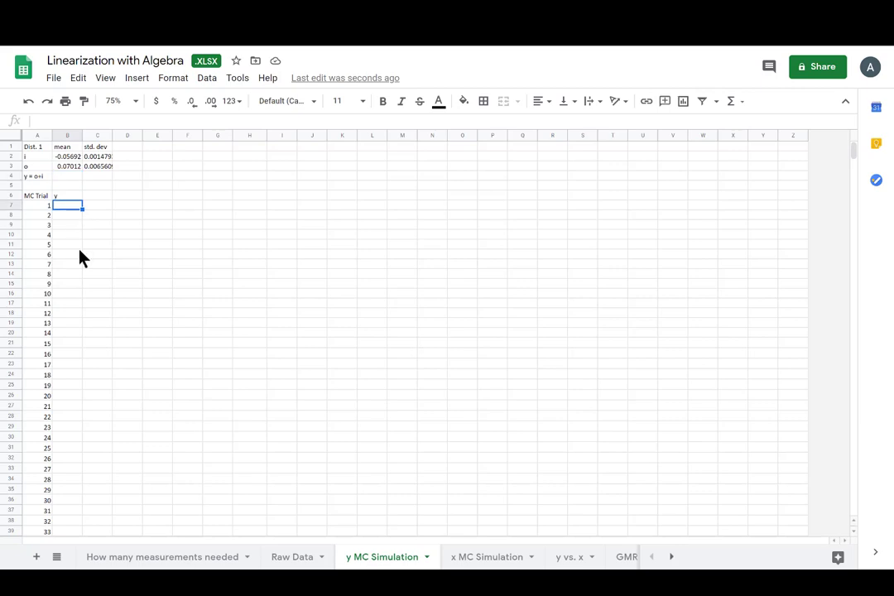
{"action": "left_click", "coordinate": [78, 120]}
{"action": "type", "text": "="}
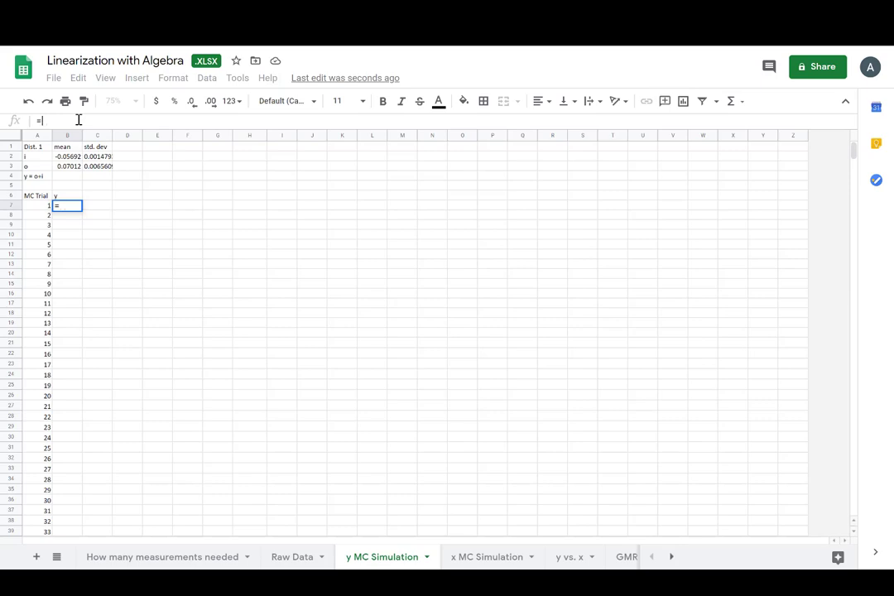
{"action": "type", "text": "normin"}
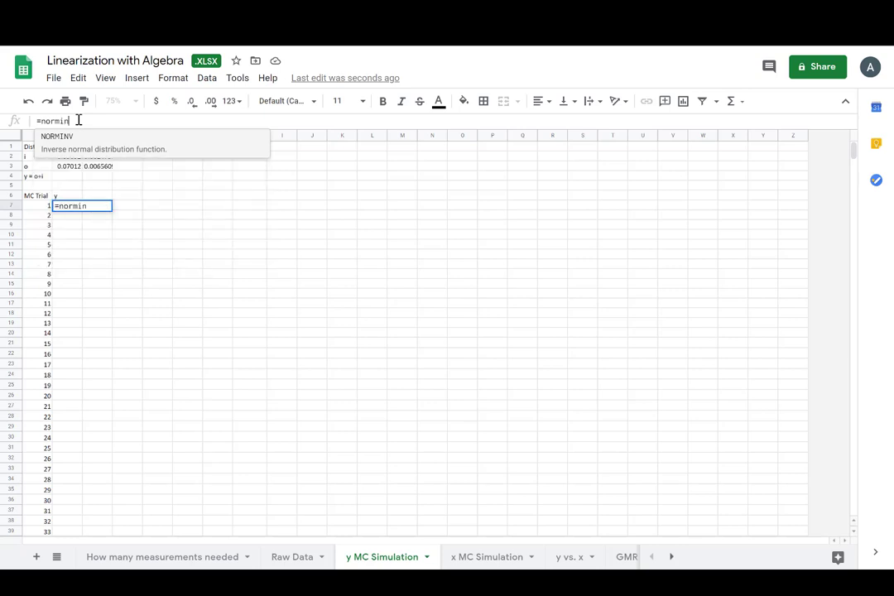
{"action": "left_click", "coordinate": [75, 145]}
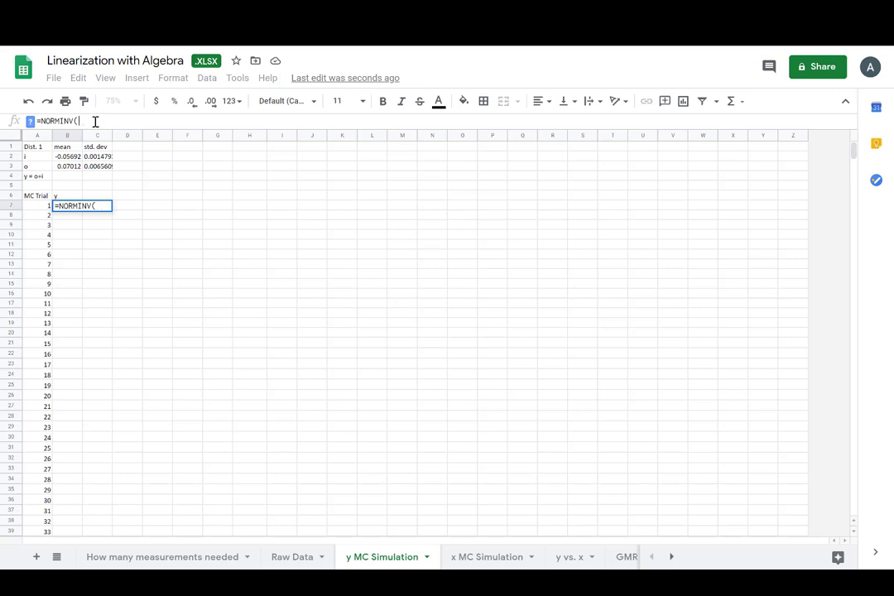
{"action": "type", "text": "Rand"}
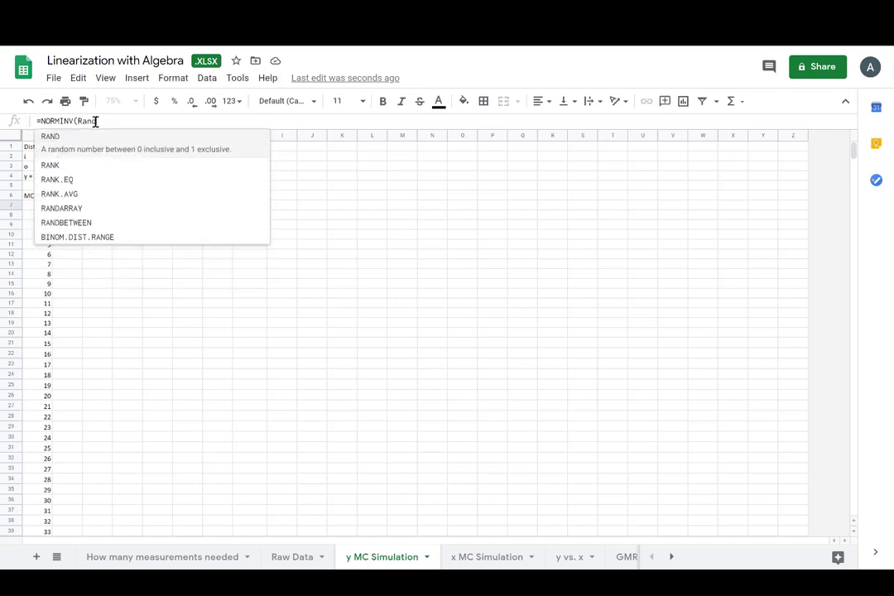
{"action": "type", "text": "()"}
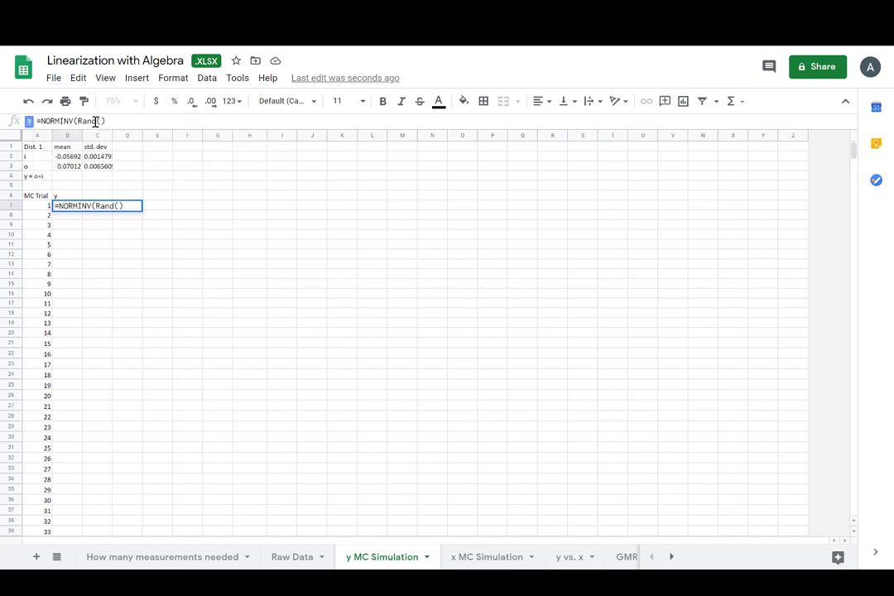
{"action": "type", "text": ","}
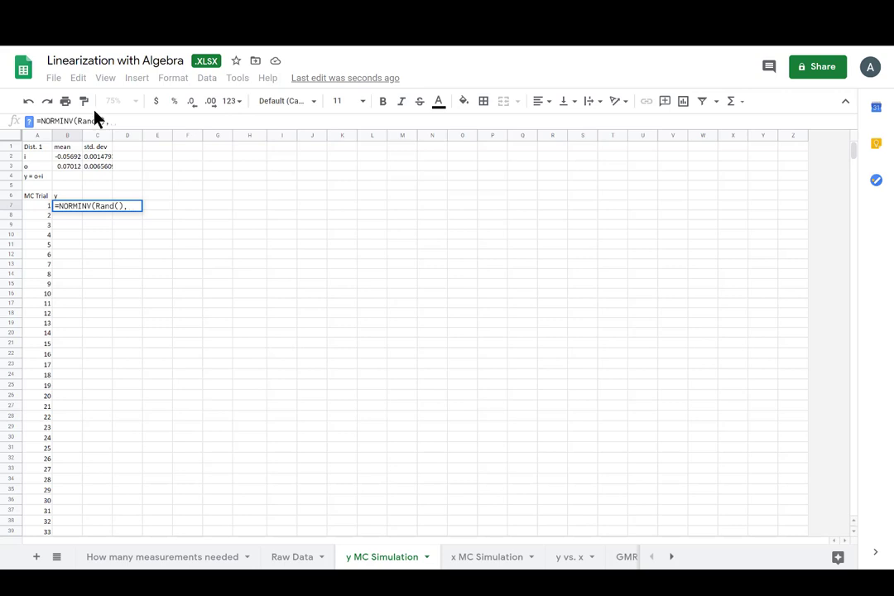
{"action": "left_click", "coordinate": [69, 157]}
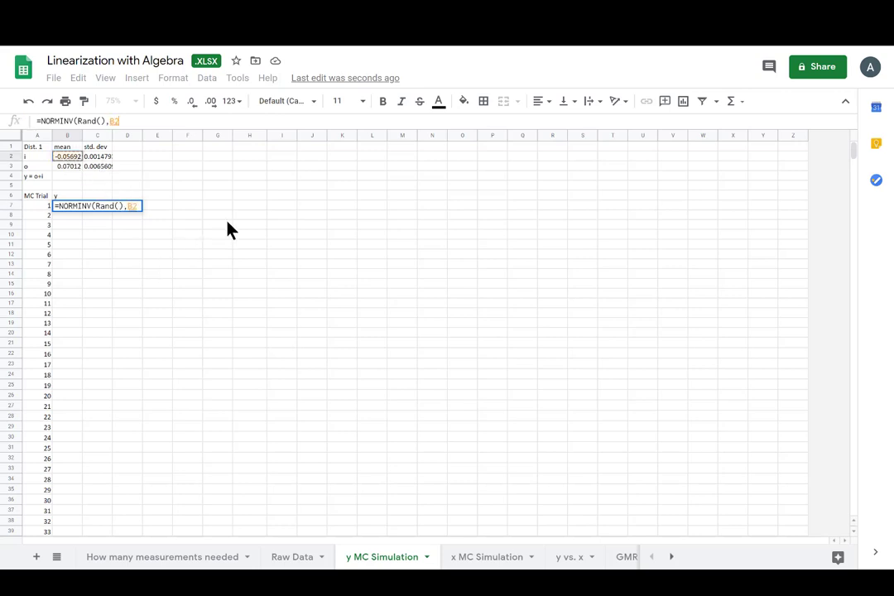
{"action": "type", "text": ","}
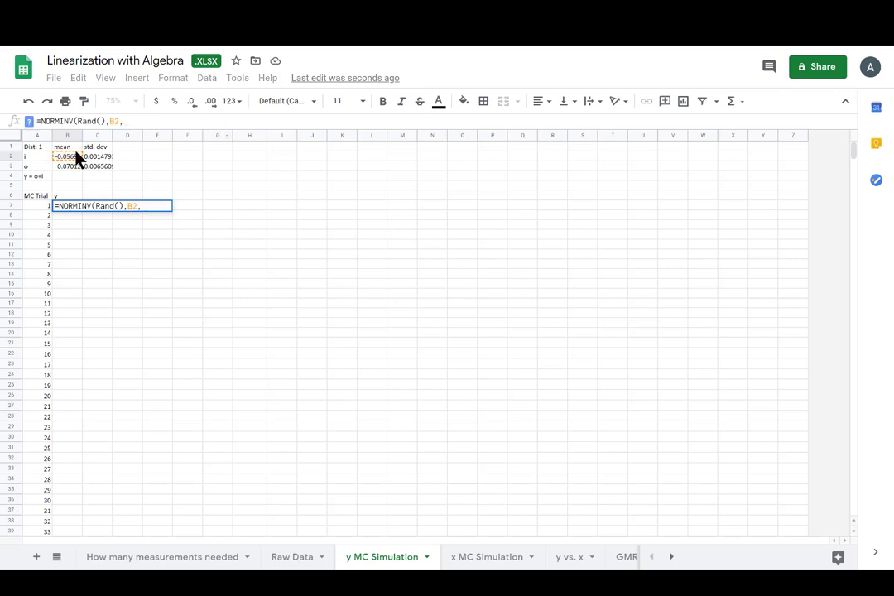
{"action": "left_click", "coordinate": [94, 157]}
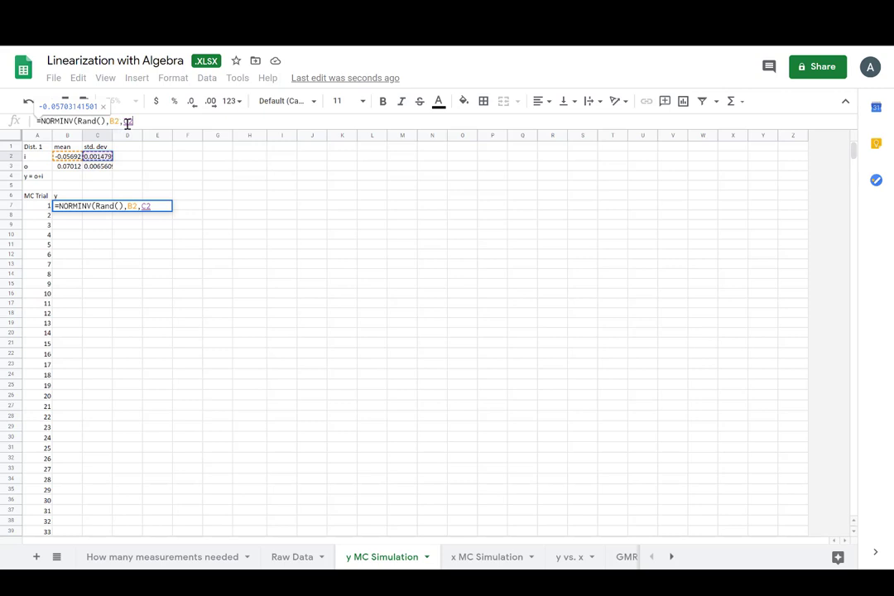
{"action": "type", "text": ")"}
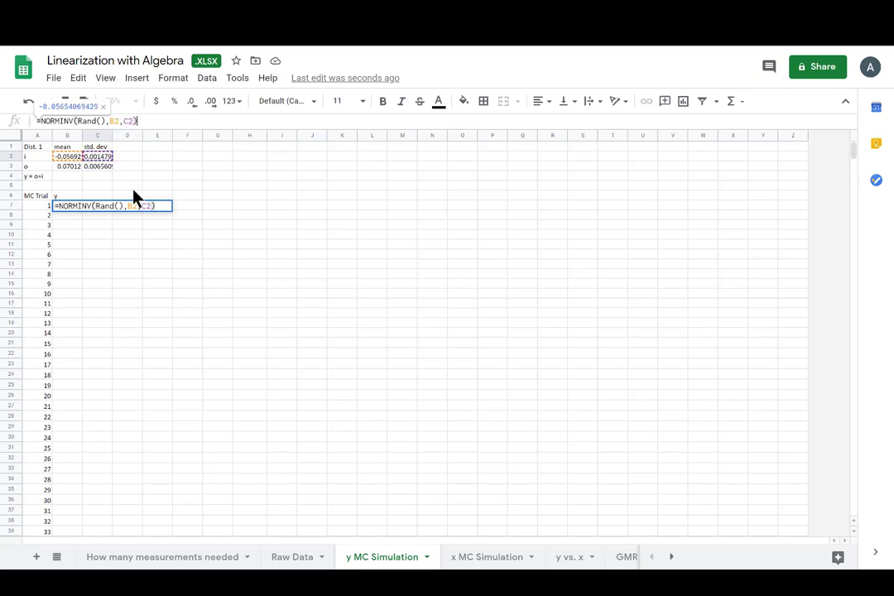
Complete the trial 1 formula in B7 by adding the random object distance term +NORMINV(Rand(),B3,C3)
{"action": "type", "text": "+"}
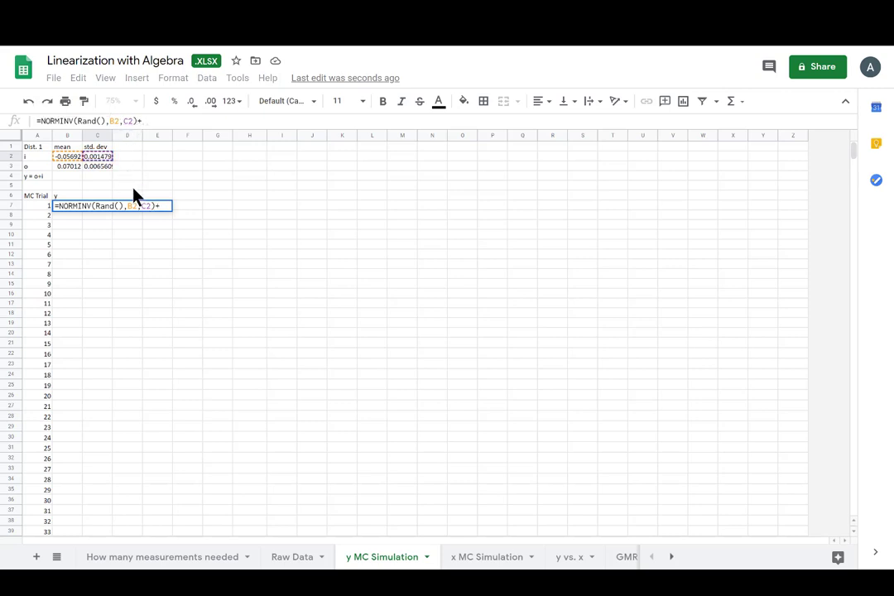
{"action": "type", "text": "Norm"}
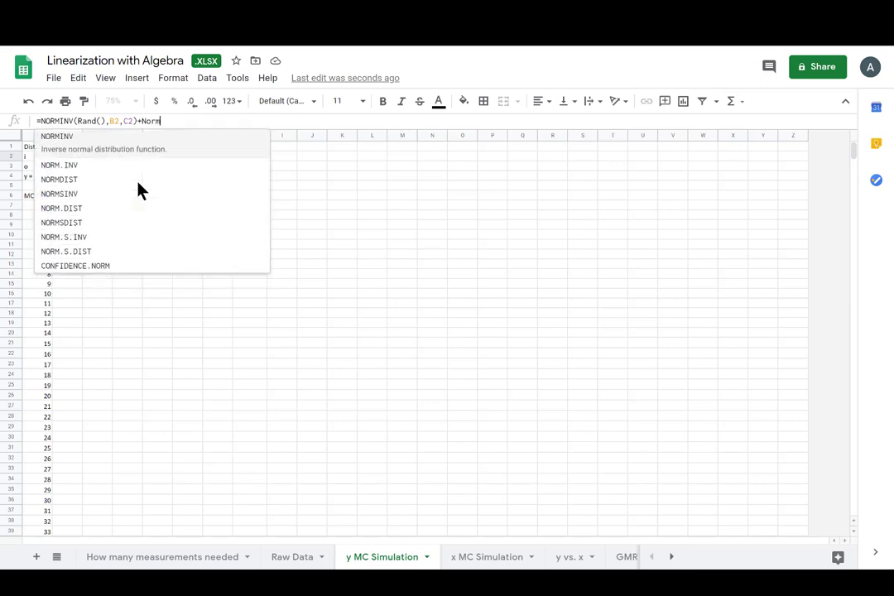
{"action": "left_click", "coordinate": [116, 139]}
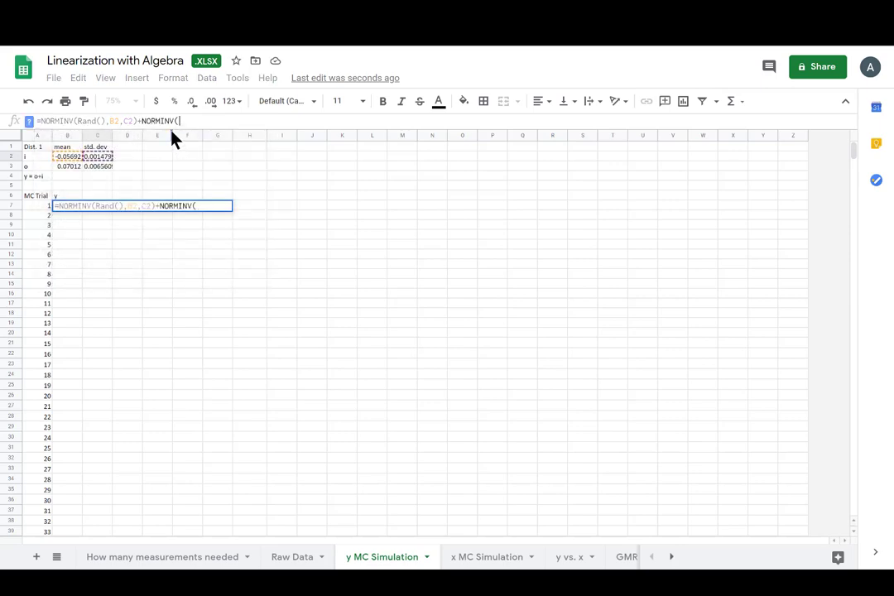
{"action": "type", "text": "Rand()"}
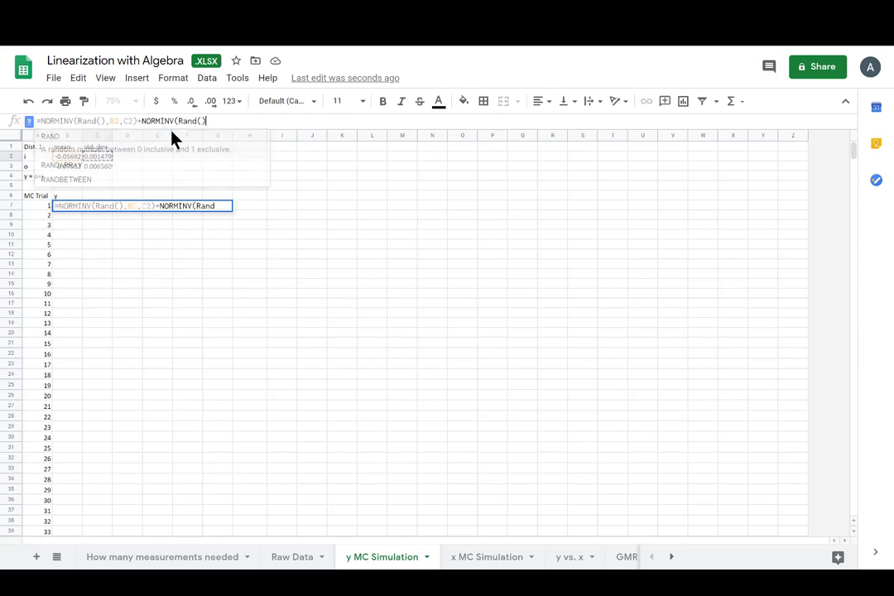
{"action": "type", "text": ","}
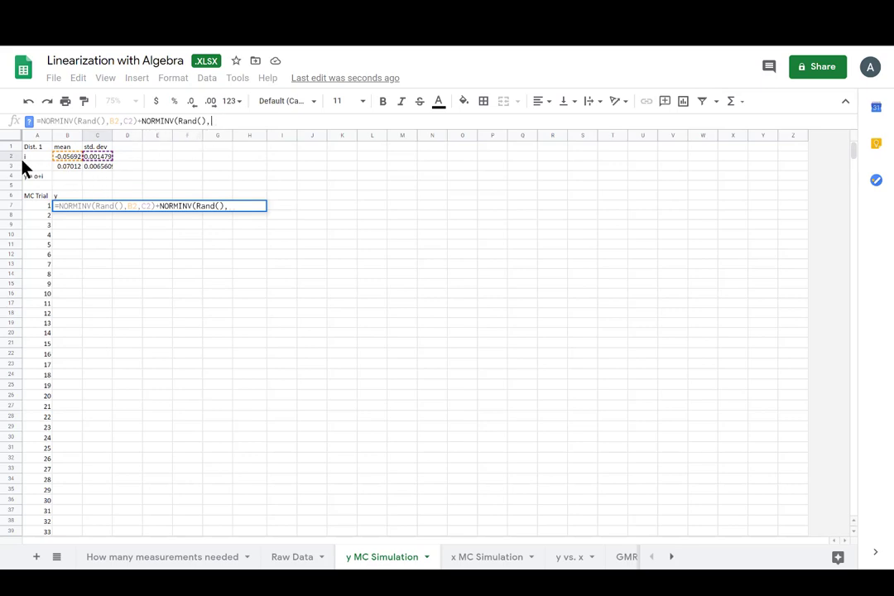
{"action": "left_click", "coordinate": [70, 167]}
{"action": "type", "text": ","}
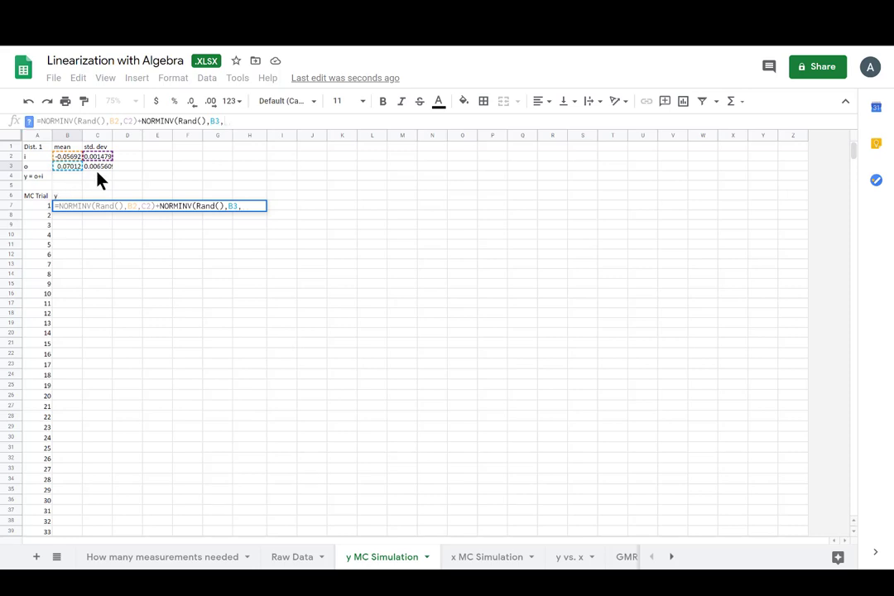
{"action": "left_click", "coordinate": [97, 167]}
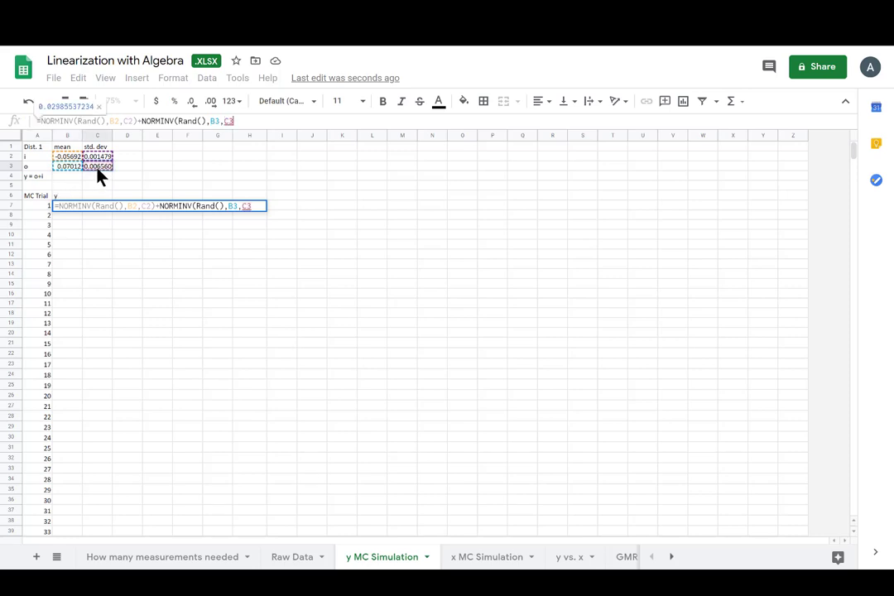
{"action": "type", "text": ")"}
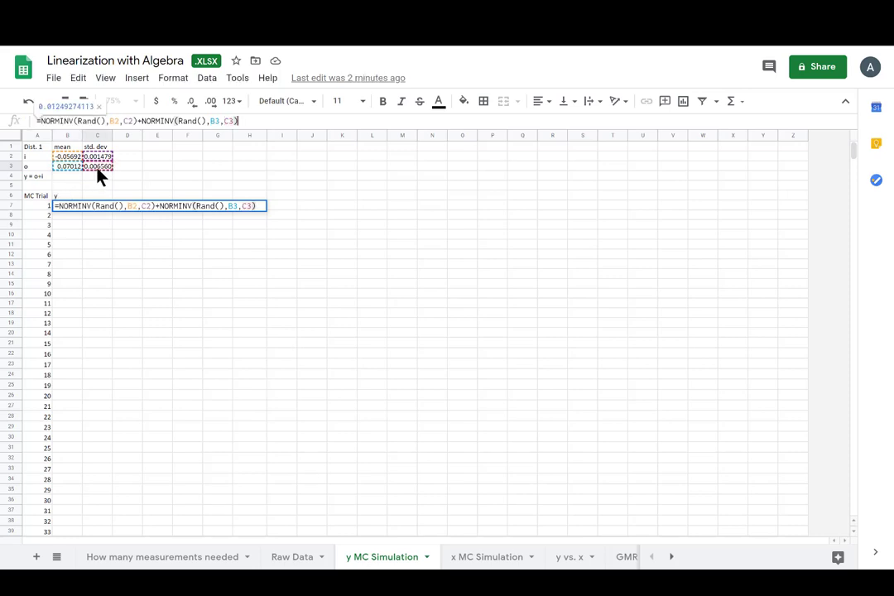
{"action": "key", "text": "Return"}
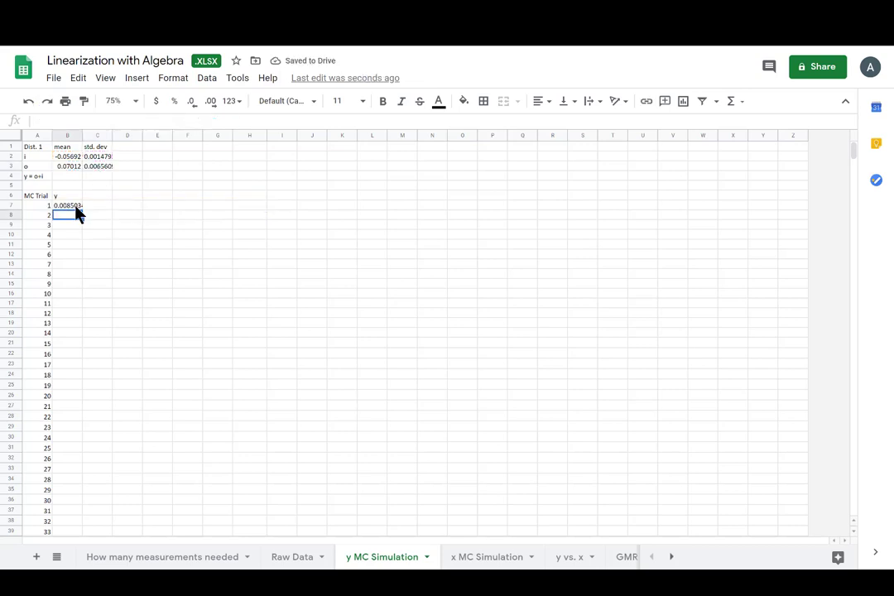
Try filling the trial 1 formula from B7 down to B10, and clear the copies in B8:B10
{"action": "left_click", "coordinate": [78, 206]}
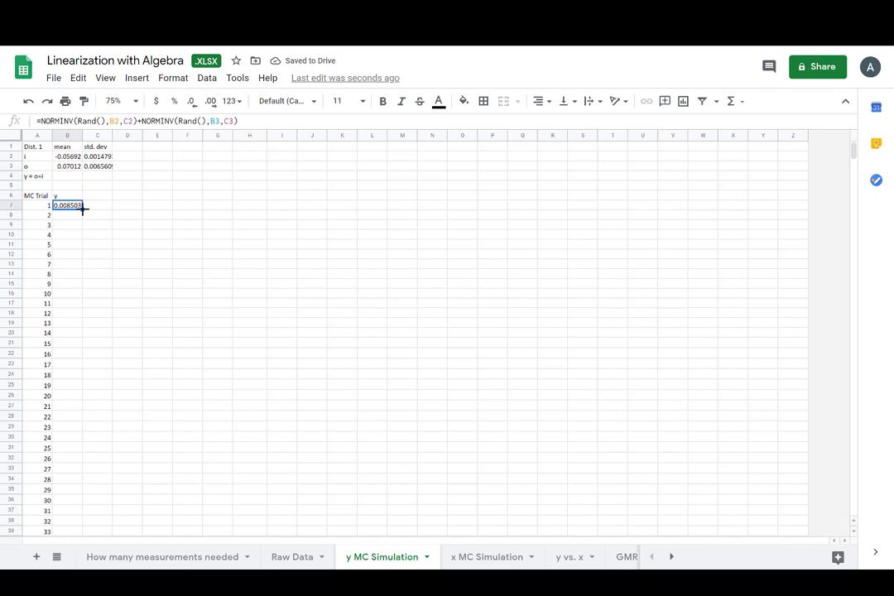
{"action": "left_click_drag", "start_coordinate": [83, 210], "coordinate": [86, 239]}
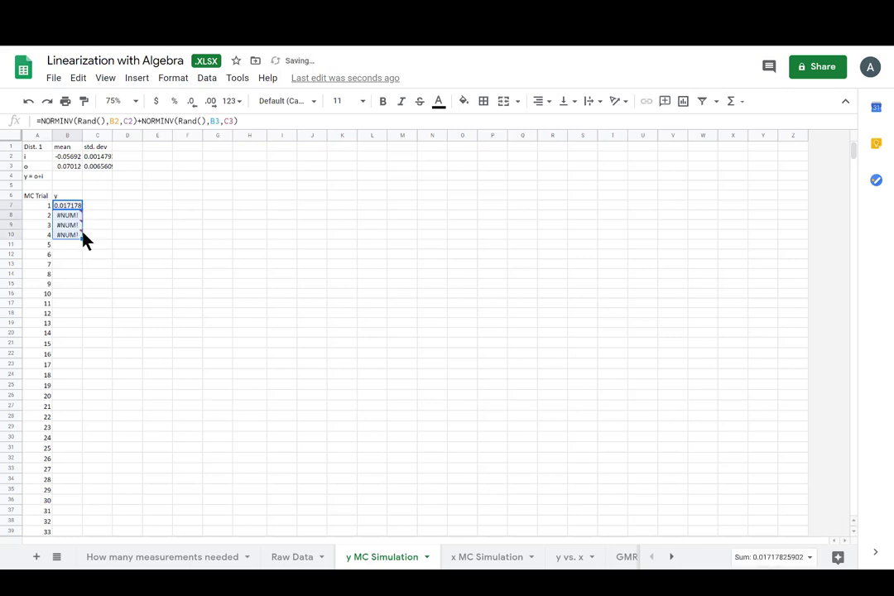
{"action": "left_click", "coordinate": [65, 217]}
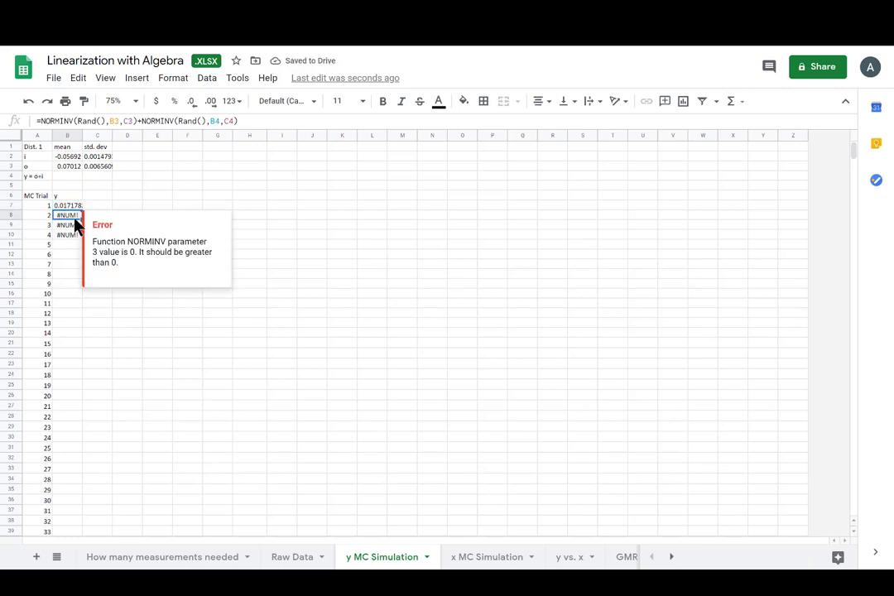
{"action": "left_click", "coordinate": [75, 239], "text": "shift"}
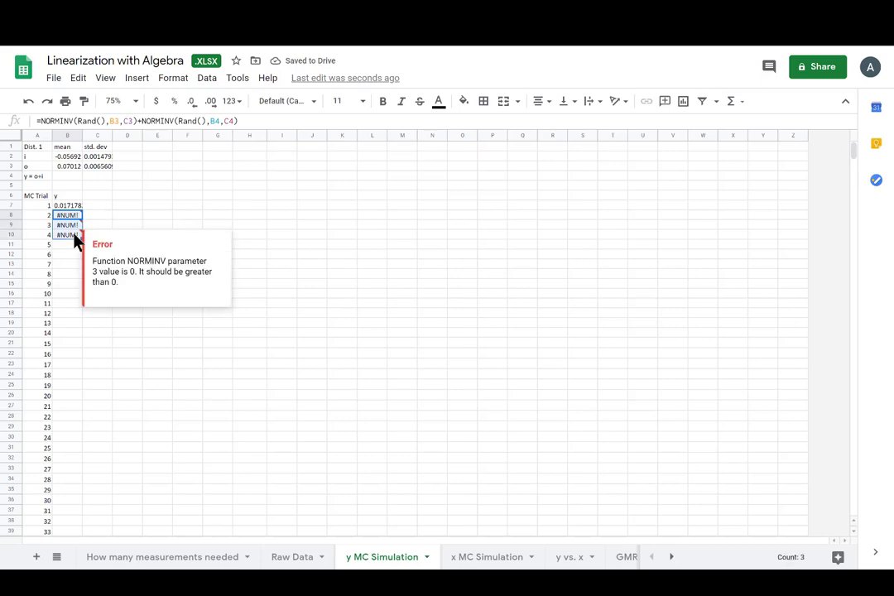
{"action": "key", "text": "Delete"}
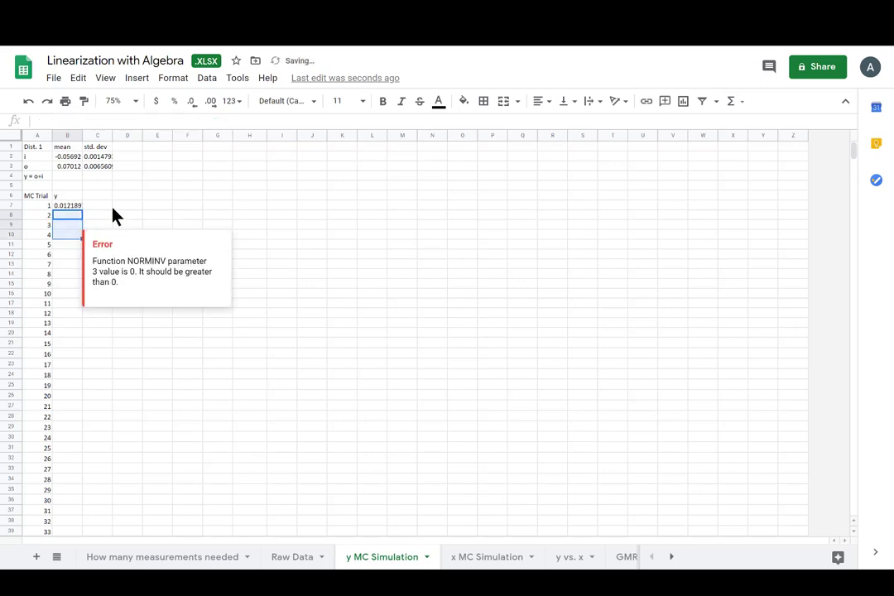
Lock the row references of the image distance term in B7's formula, making them B$2 and C$2
{"action": "left_click", "coordinate": [87, 207]}
{"action": "left_click", "coordinate": [77, 206]}
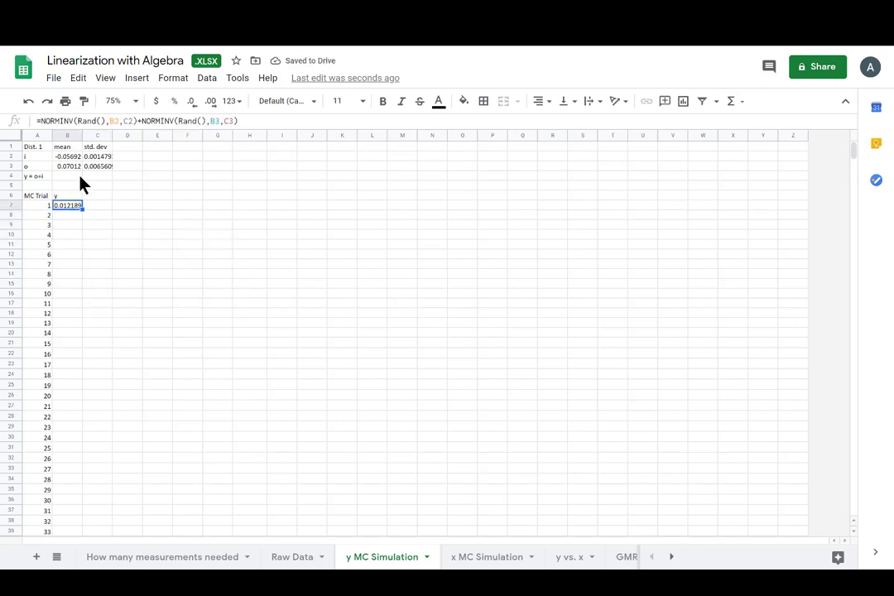
{"action": "left_click", "coordinate": [102, 120]}
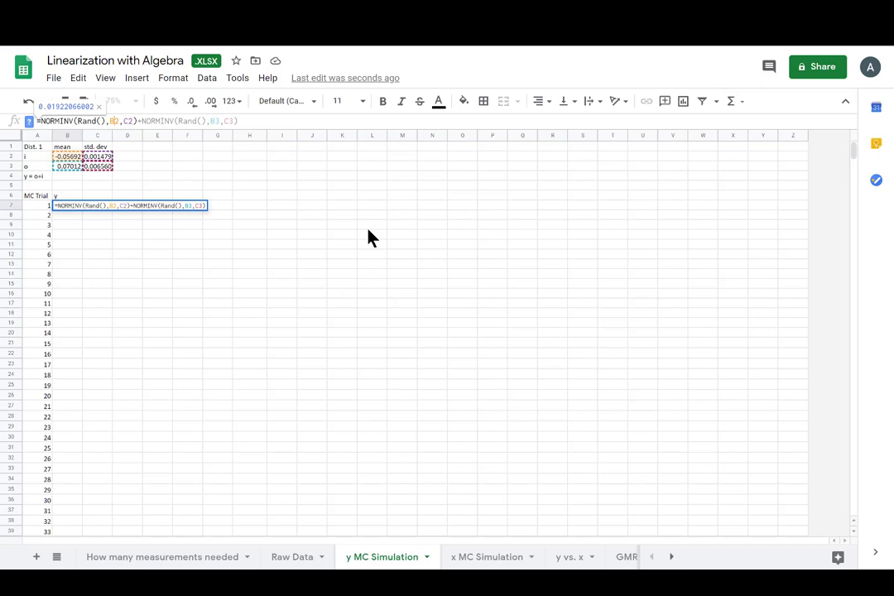
{"action": "type", "text": "$2,C"}
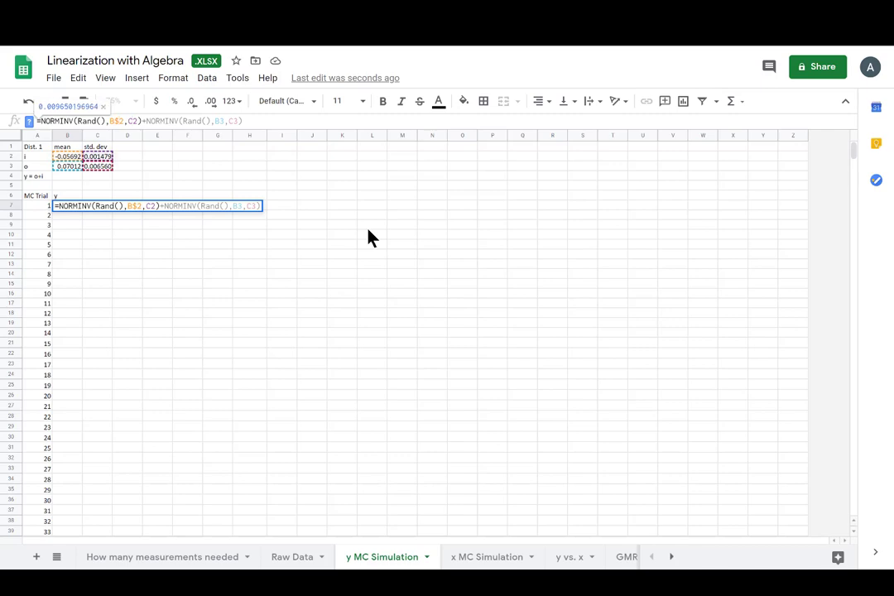
{"action": "type", "text": "$"}
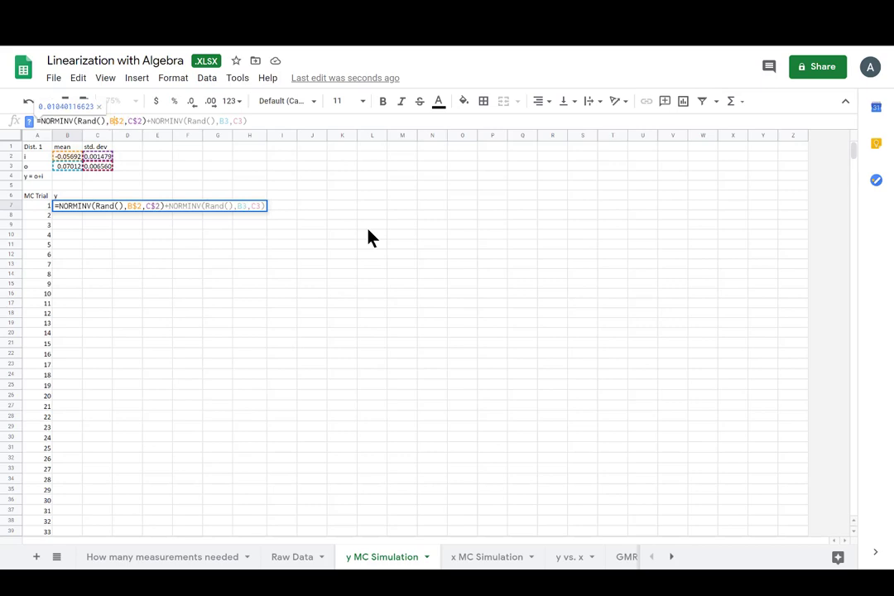
{"action": "key", "text": "Left"}
{"action": "key", "text": "Left"}
{"action": "key", "text": "Left"}
{"action": "key", "text": "Left"}
{"action": "type", "text": "$"}
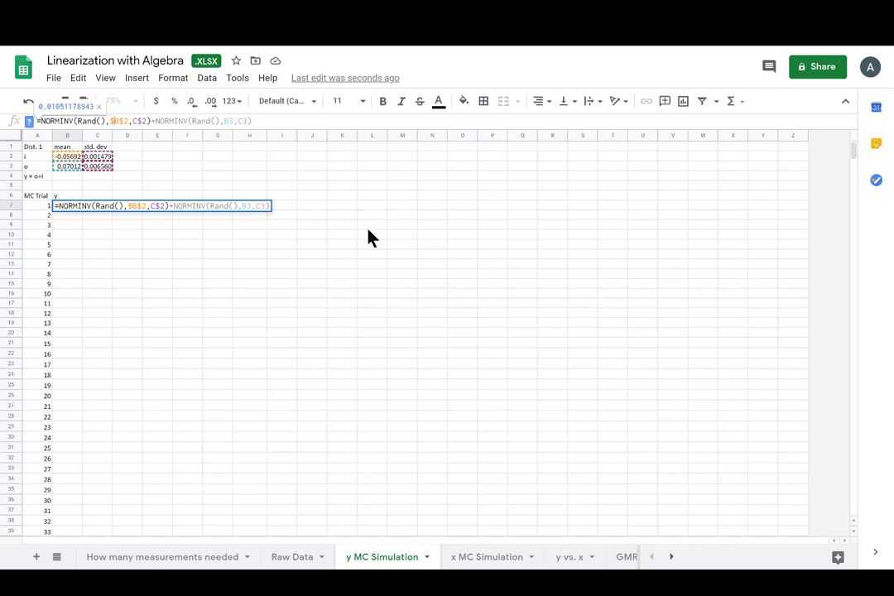
{"action": "key", "text": "BackSpace"}
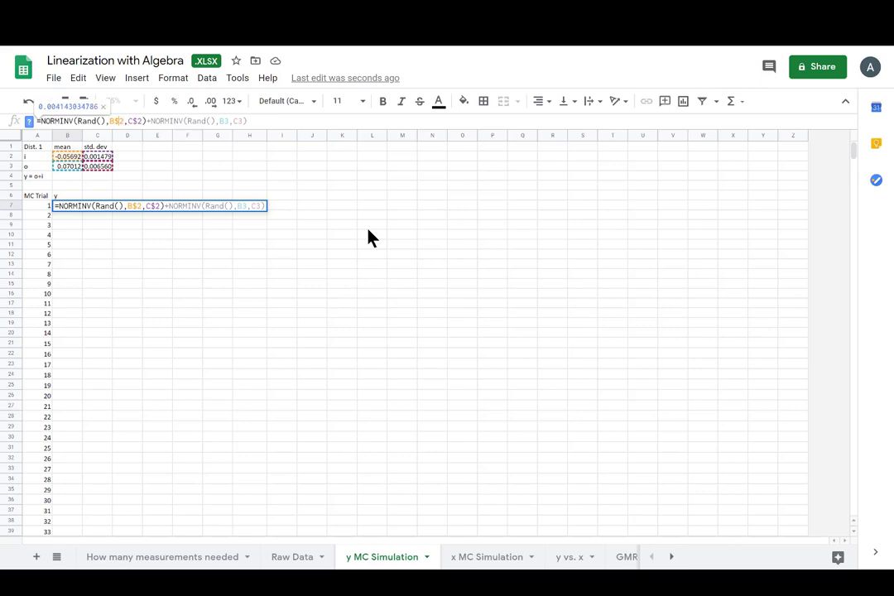
Lock the row references of the object distance term in B7's formula as B$3 and C$3
{"action": "key", "text": "End"}
{"action": "key", "text": "Left"}
{"action": "key", "text": "Left"}
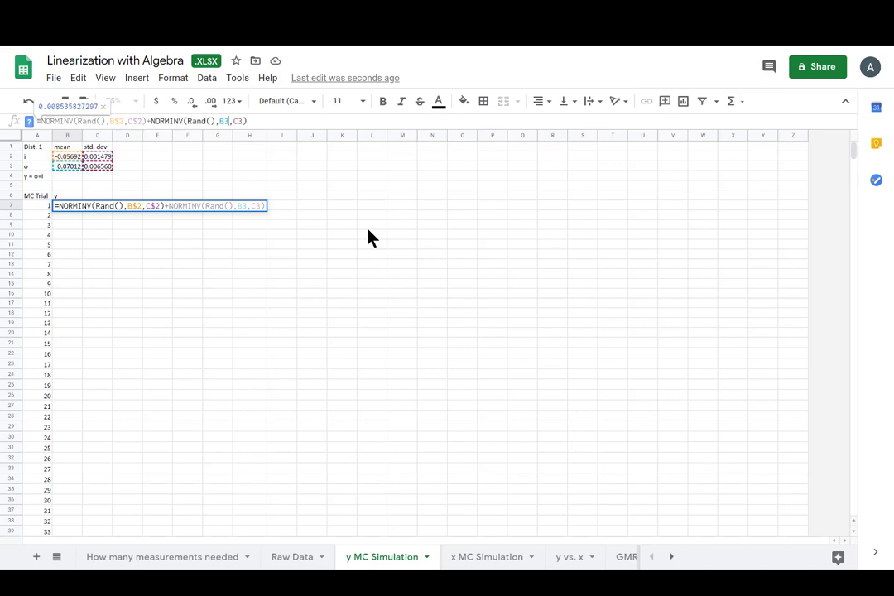
{"action": "type", "text": "$"}
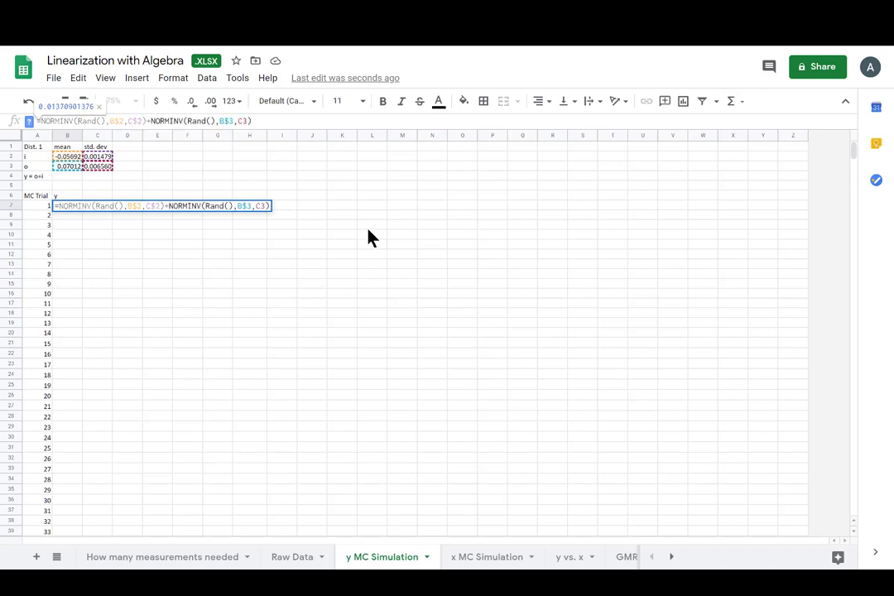
{"action": "key", "text": "Right"}
{"action": "key", "text": "Right"}
{"action": "type", "text": "$"}
{"action": "key", "text": "Return"}
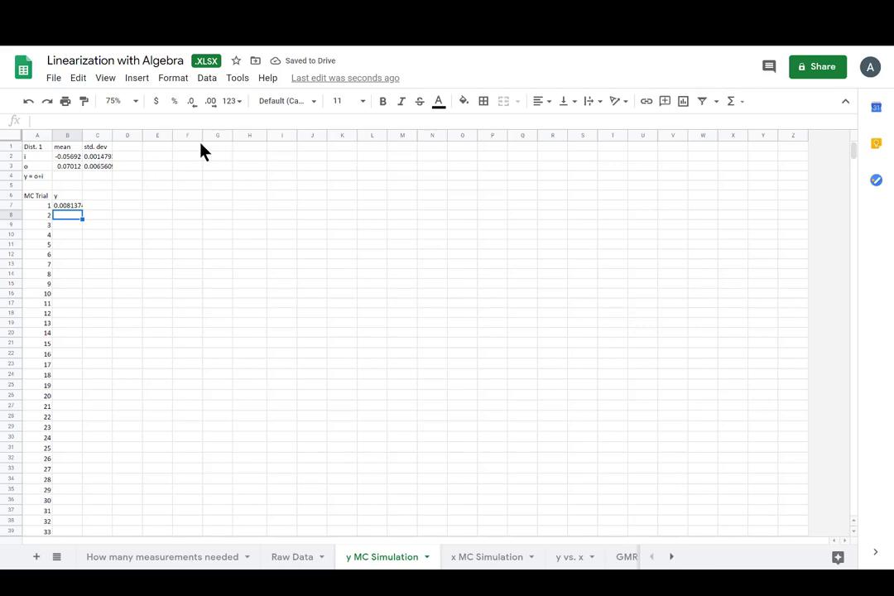
Fill the trial 1 formula for y from B7 down to B1006 to cover all 1000 Monte Carlo trials
{"action": "left_click_drag", "start_coordinate": [201, 149], "coordinate": [281, 186]}
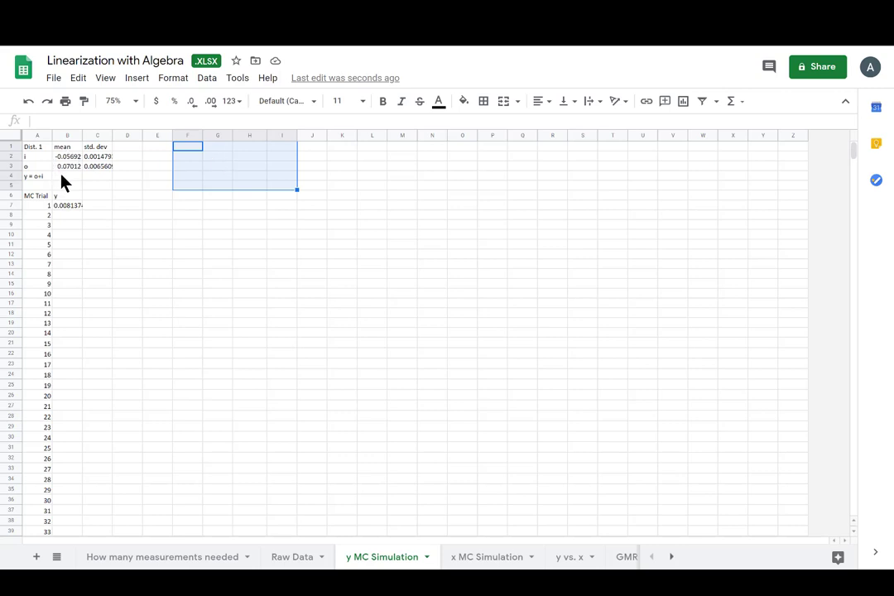
{"action": "left_click", "coordinate": [67, 205]}
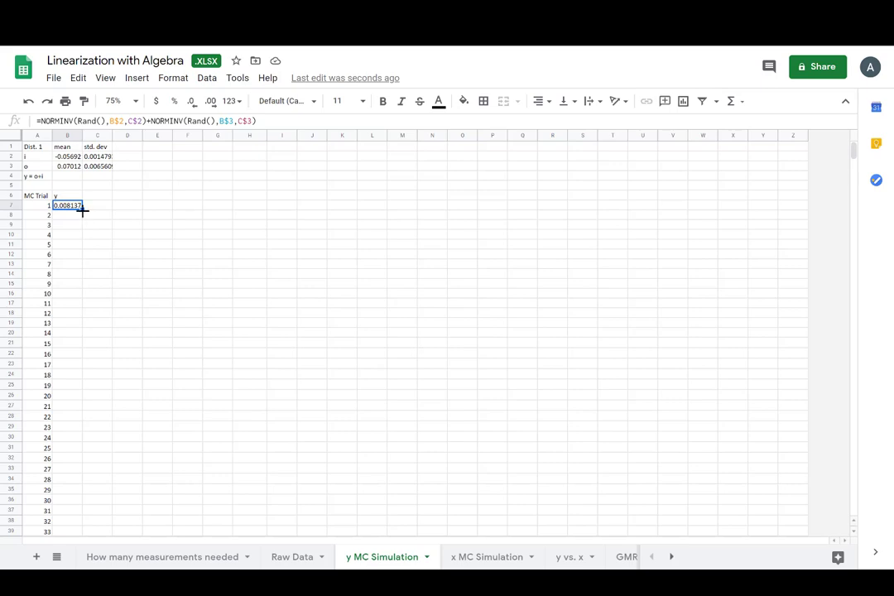
{"action": "left_click_drag", "start_coordinate": [83, 209], "coordinate": [89, 522]}
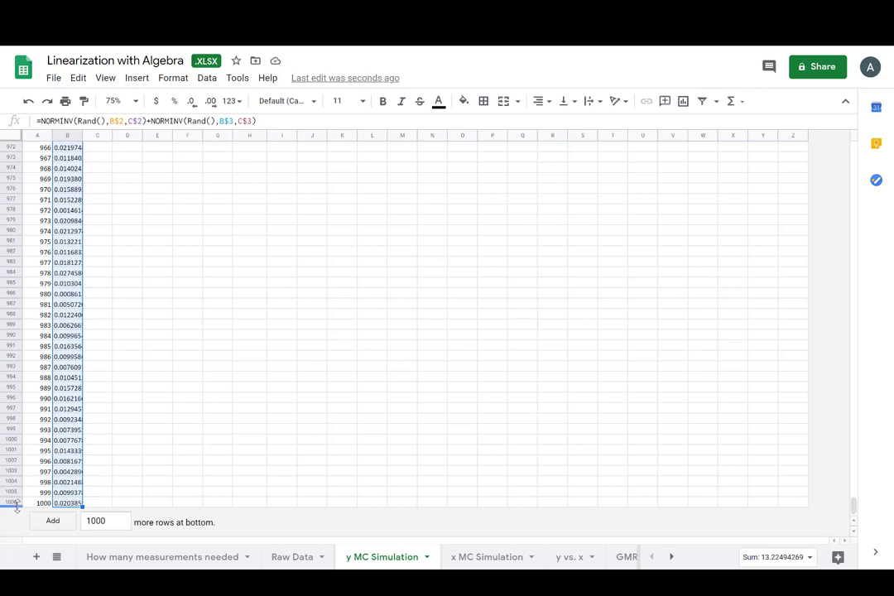
{"action": "left_click", "coordinate": [209, 409]}
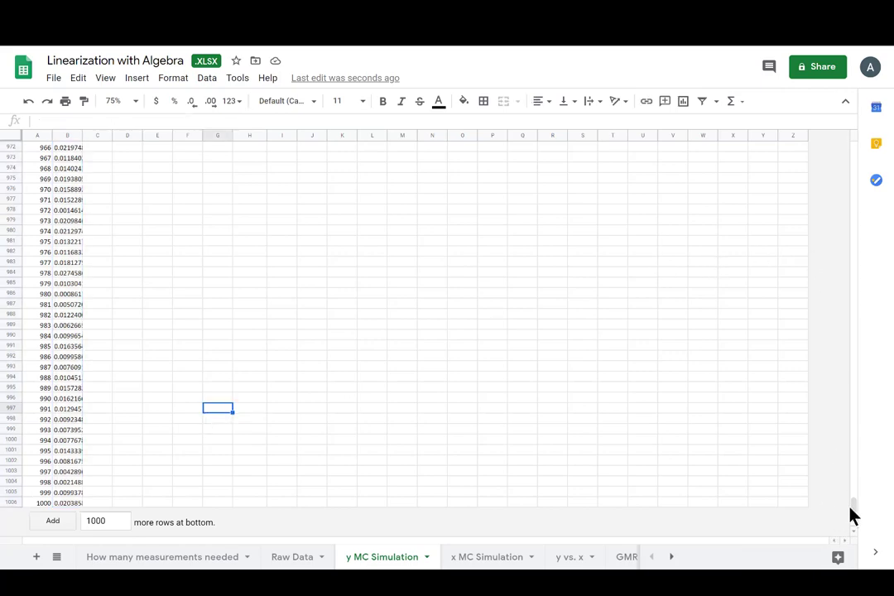
Enter =AVERAGE(B7:B1006) in B4 to compute the mean of the simulated y values
{"action": "left_click_drag", "start_coordinate": [853, 515], "coordinate": [859, 128]}
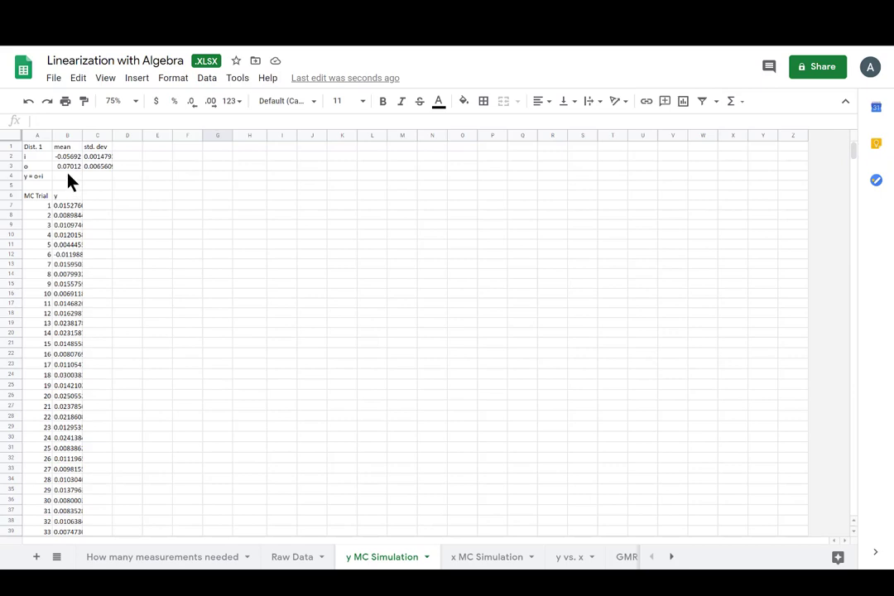
{"action": "left_click", "coordinate": [66, 176]}
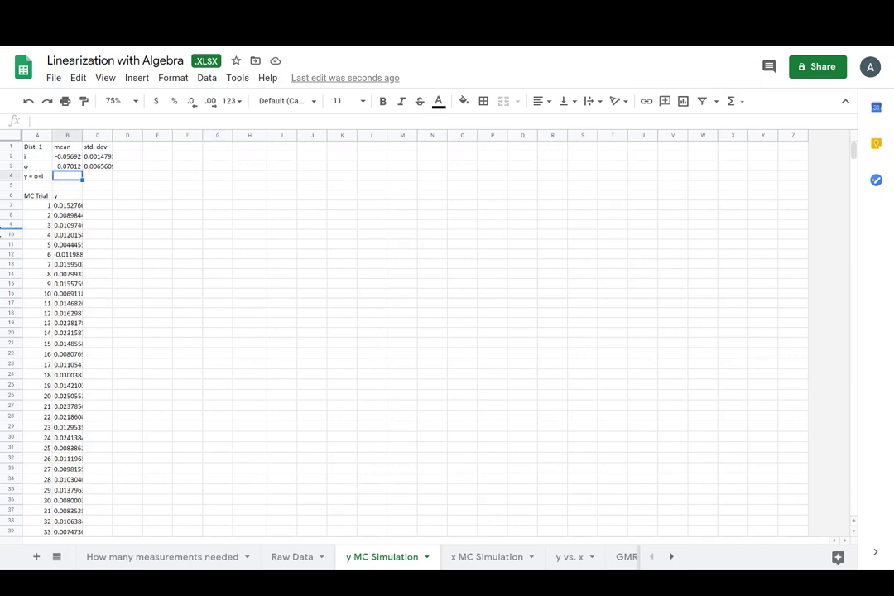
{"action": "type", "text": "=averag"}
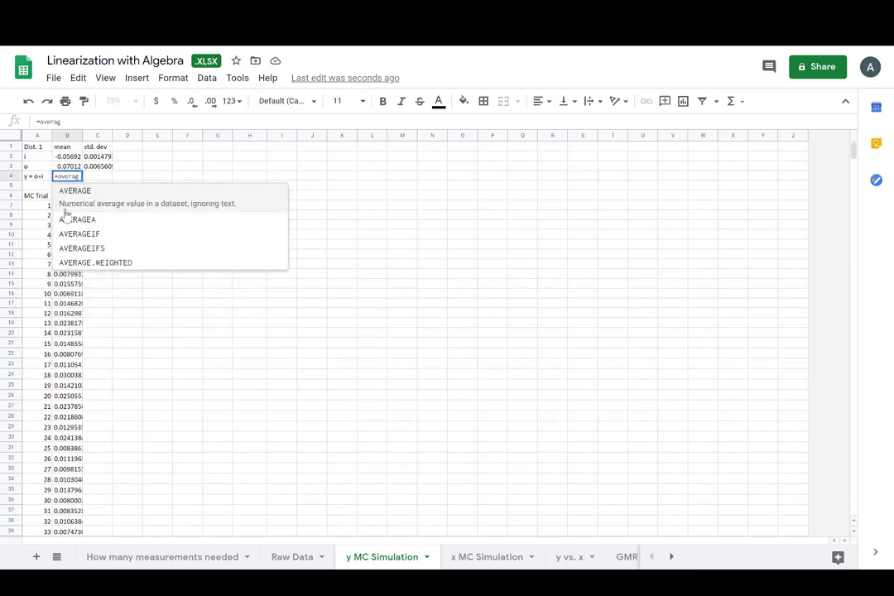
{"action": "left_click", "coordinate": [83, 190]}
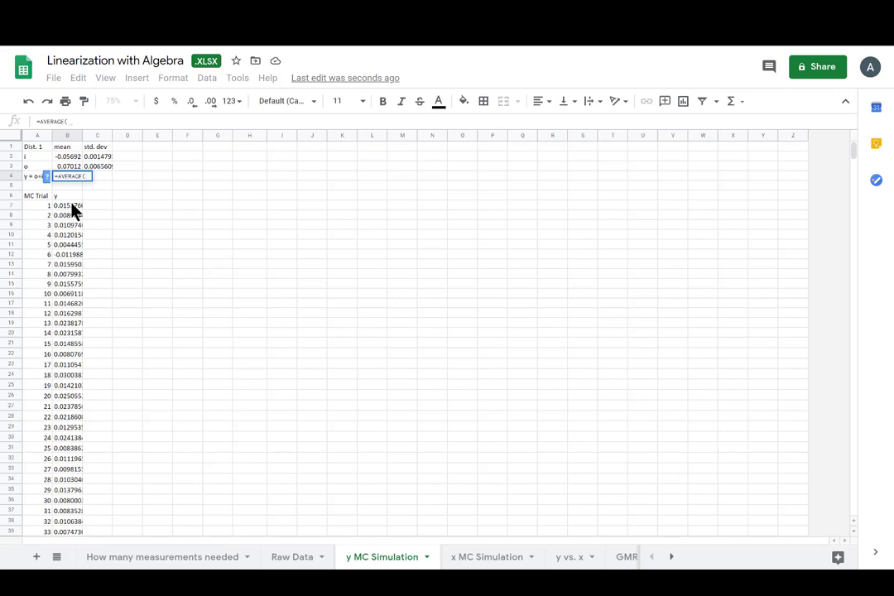
{"action": "left_click_drag", "start_coordinate": [71, 207], "coordinate": [73, 273]}
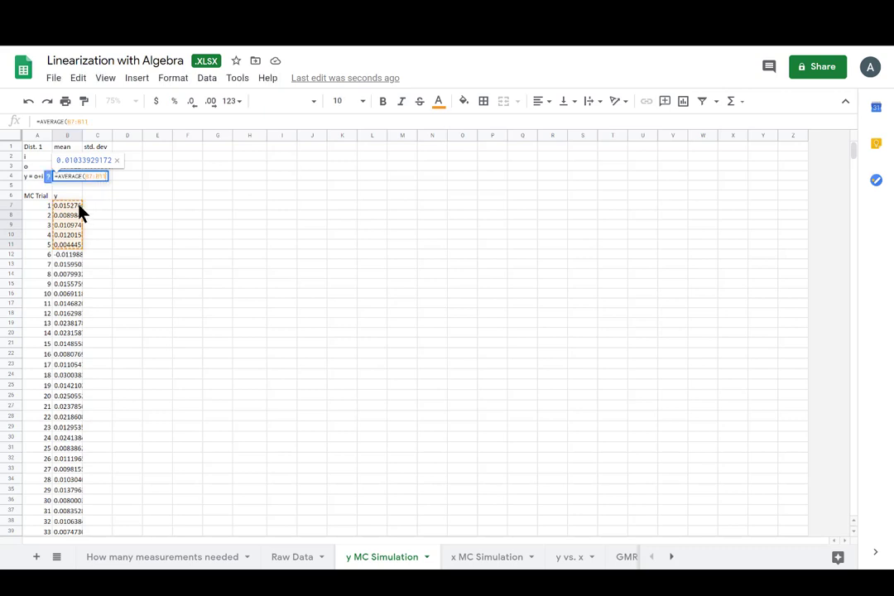
{"action": "key", "text": "ctrl+shift+Down"}
{"action": "type", "text": "6"}
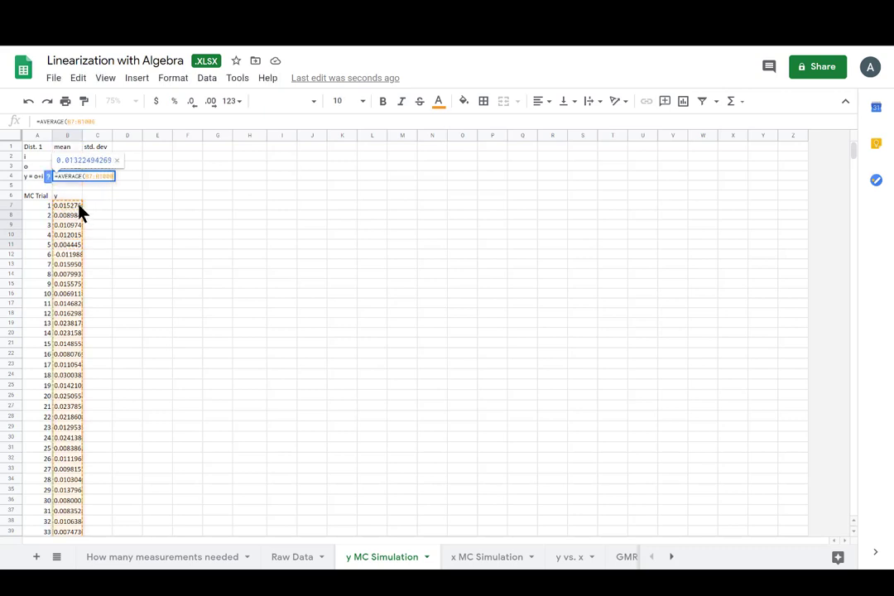
{"action": "left_click", "coordinate": [103, 122]}
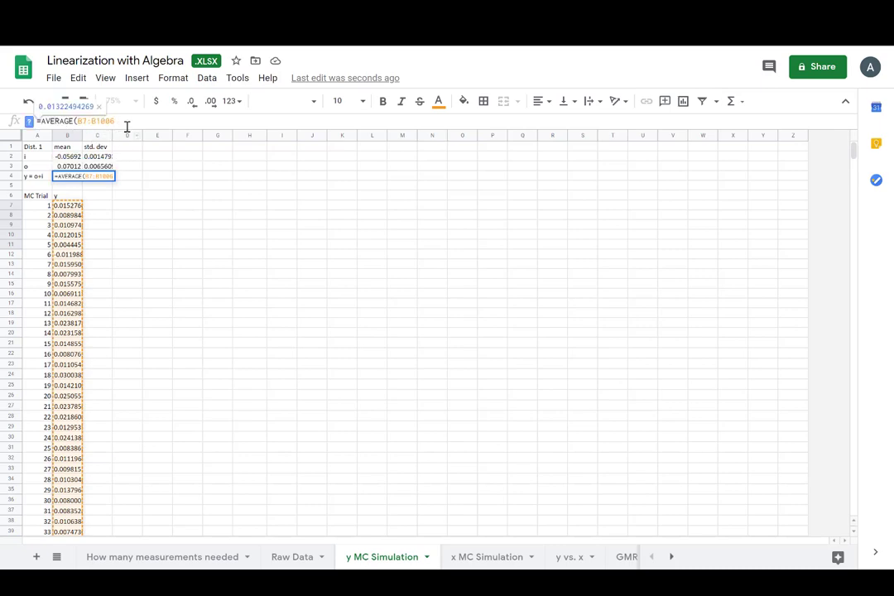
{"action": "type", "text": ")"}
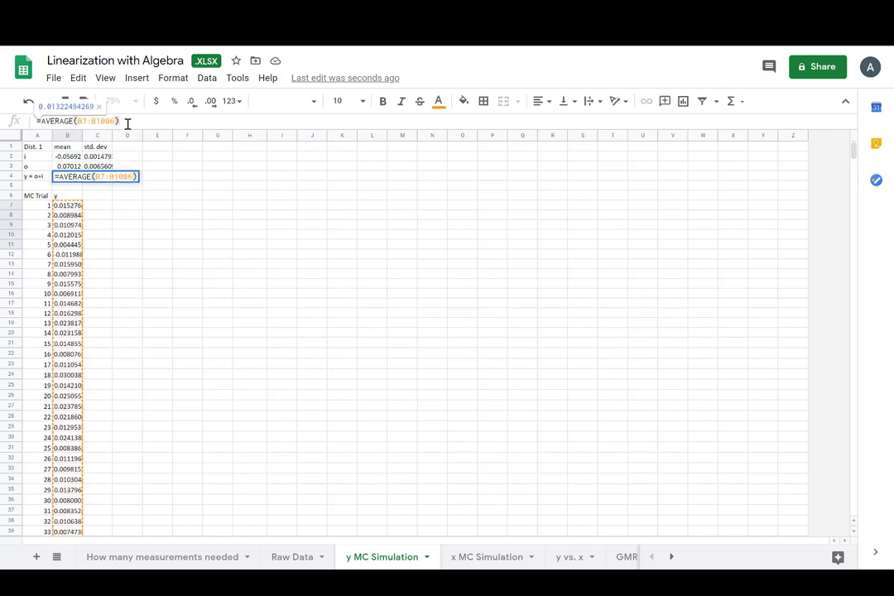
{"action": "key", "text": "Return"}
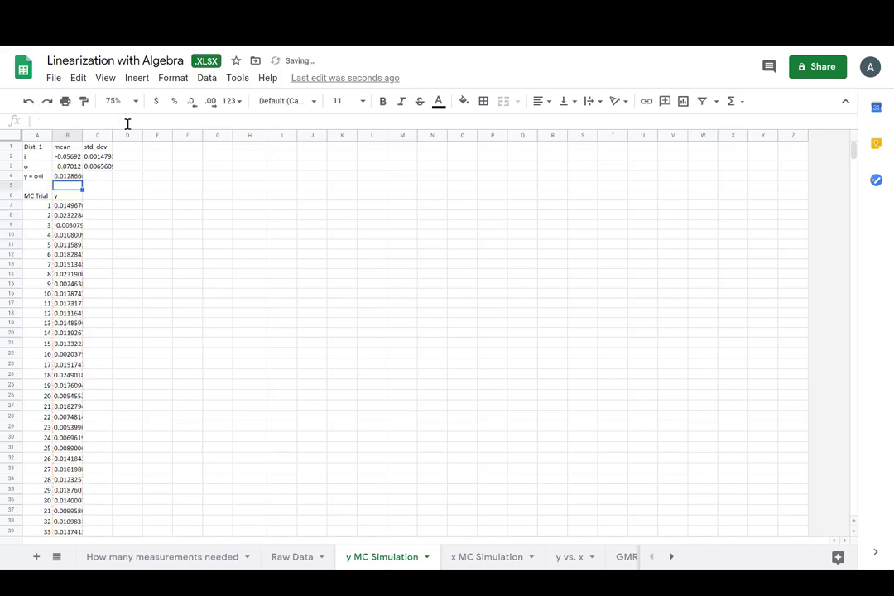
Enter =STDEV.S(B7:B1007) in C4 to compute the standard deviation of the simulated y values
{"action": "left_click", "coordinate": [105, 176]}
{"action": "type", "text": "s"}
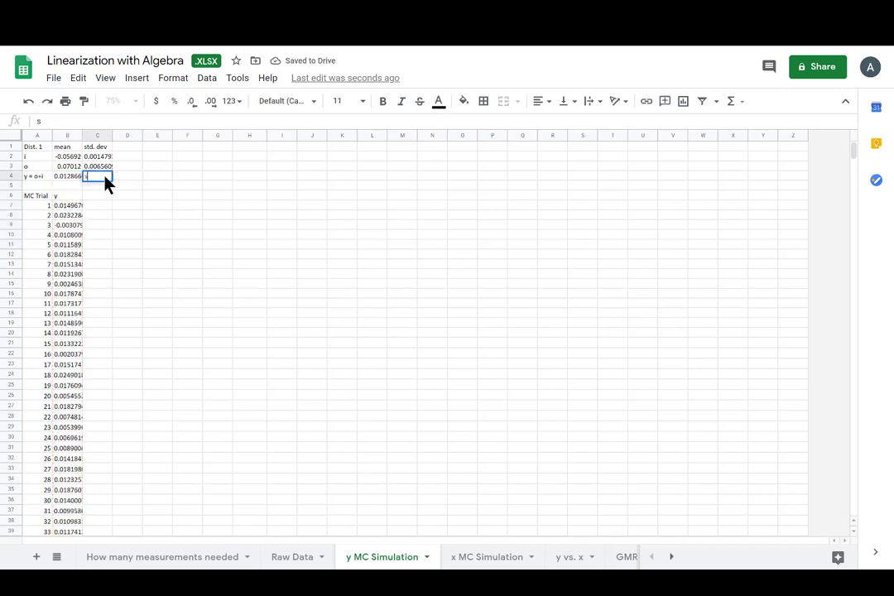
{"action": "type", "text": "td"}
{"action": "key", "text": "BackSpace"}
{"action": "key", "text": "BackSpace"}
{"action": "key", "text": "BackSpace"}
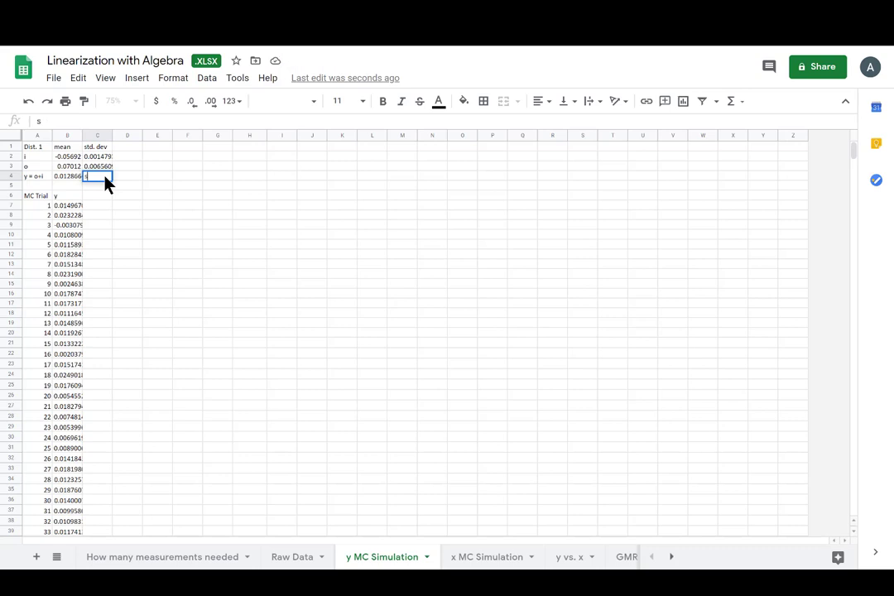
{"action": "type", "text": "=std"}
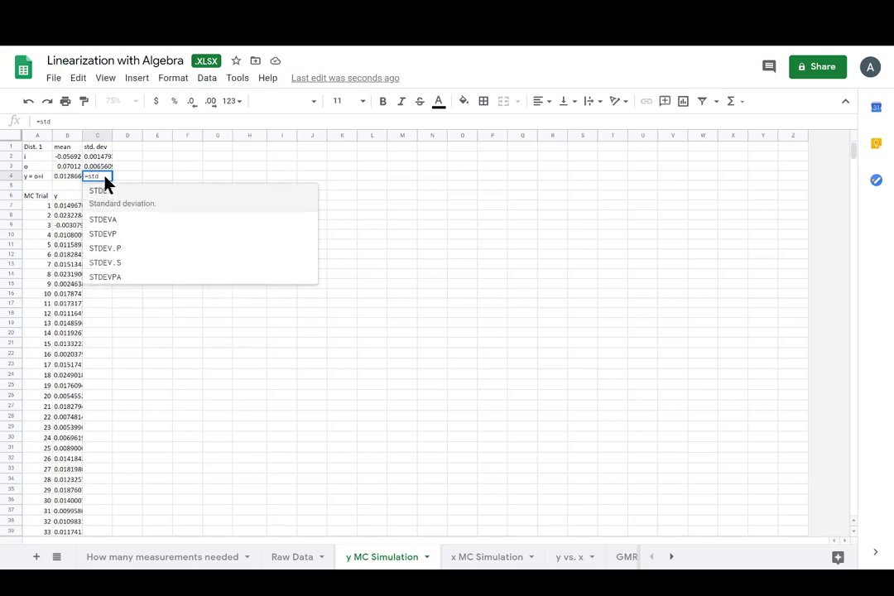
{"action": "left_click", "coordinate": [132, 261]}
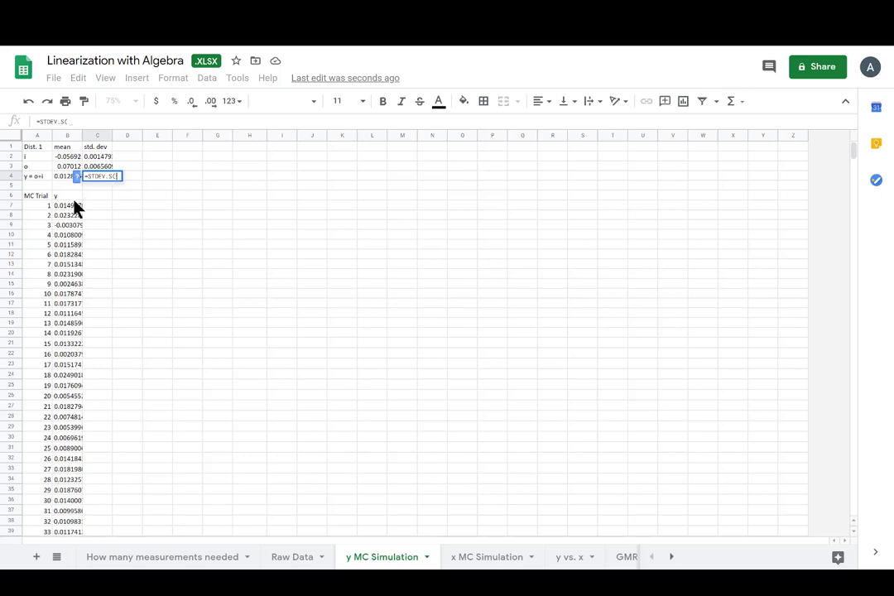
{"action": "left_click_drag", "start_coordinate": [71, 205], "coordinate": [76, 244]}
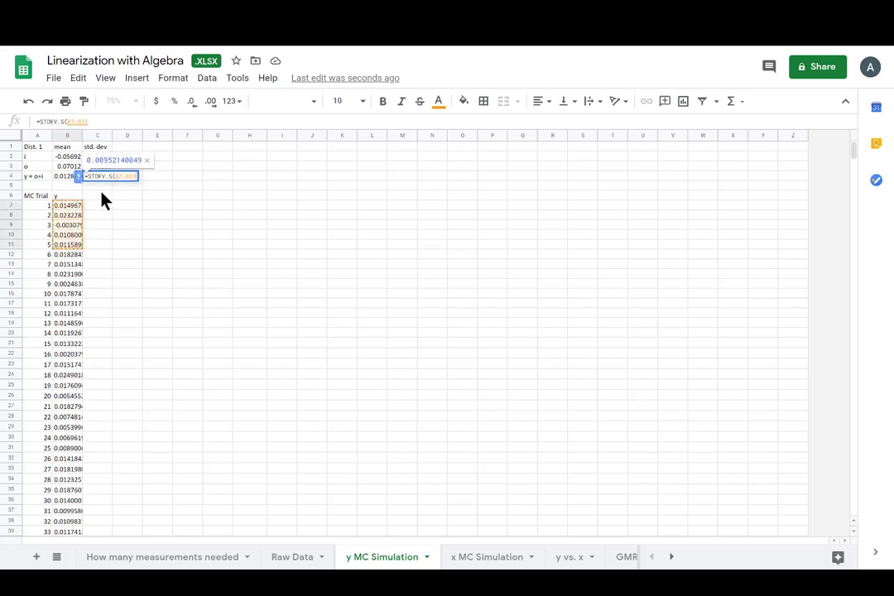
{"action": "key", "text": "BackSpace"}
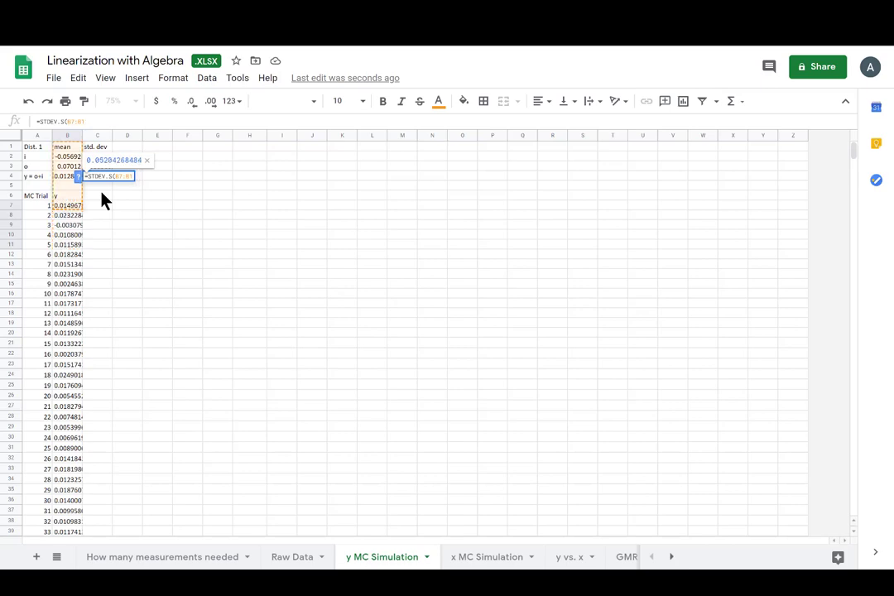
{"action": "type", "text": "007"}
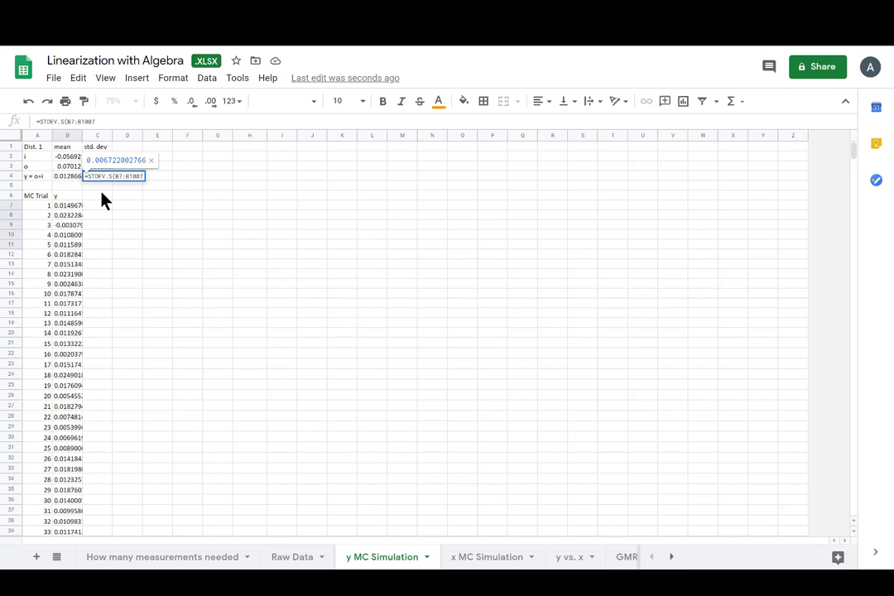
{"action": "type", "text": ")"}
{"action": "key", "text": "Return"}
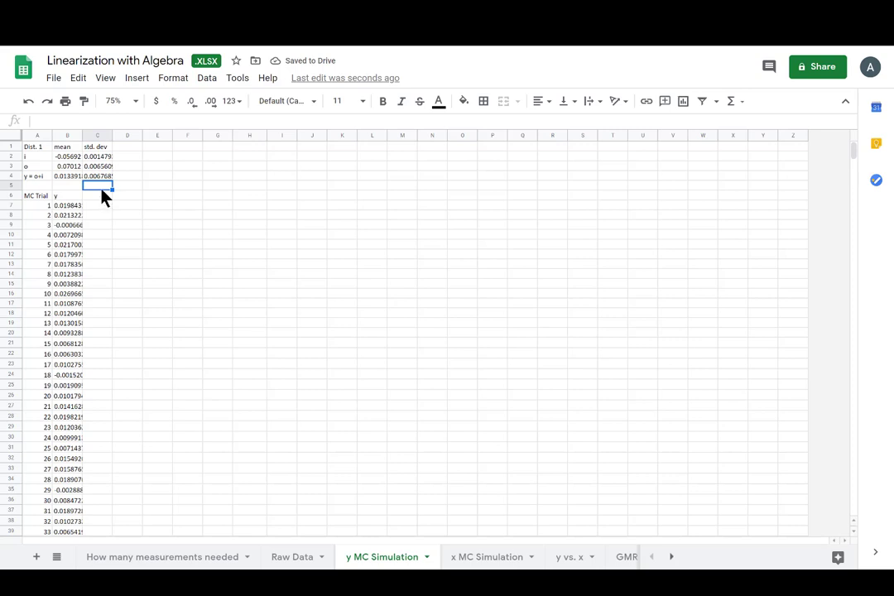
Review the mean in B4 and the standard deviation in C4 for y = o+i
{"action": "left_click", "coordinate": [183, 199]}
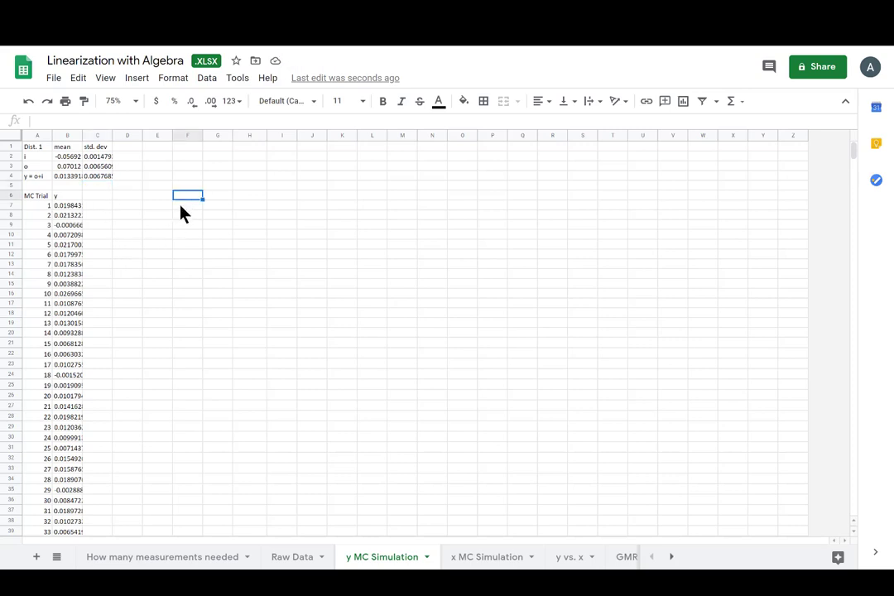
{"action": "left_click", "coordinate": [71, 177]}
{"action": "left_click", "coordinate": [98, 176]}
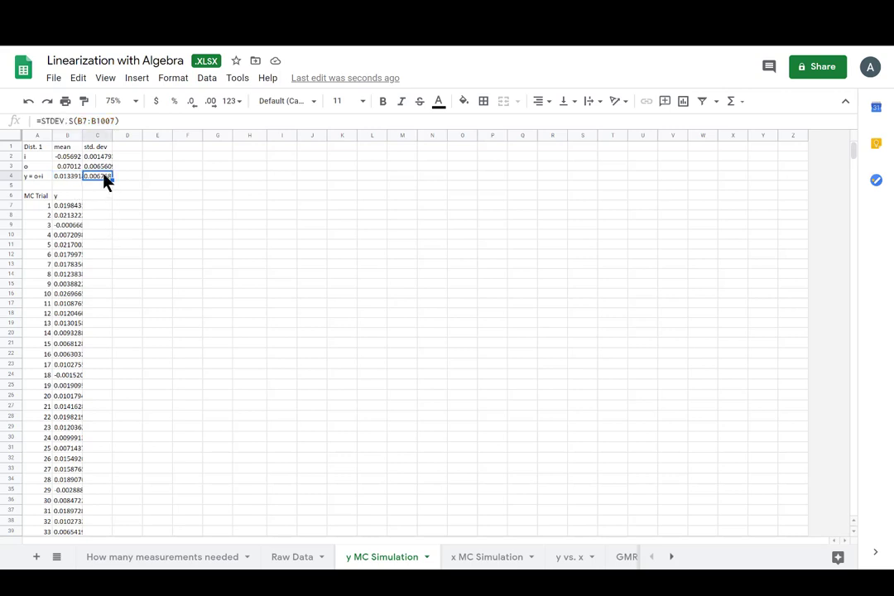
Copy the whole simulation in columns A to C and paste it starting at F1 for a second distance
{"action": "left_click", "coordinate": [39, 135]}
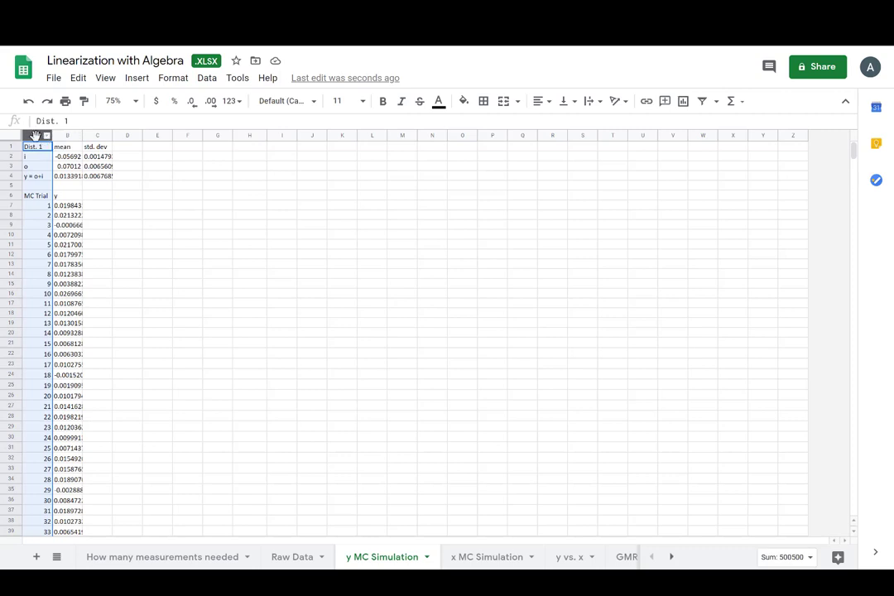
{"action": "mouse_move", "coordinate": [38, 135]}
{"action": "left_mouse_down"}
{"action": "mouse_move", "coordinate": [50, 137]}
{"action": "mouse_move", "coordinate": [37, 138]}
{"action": "mouse_move", "coordinate": [43, 153]}
{"action": "left_mouse_up"}
{"action": "left_click", "coordinate": [200, 168]}
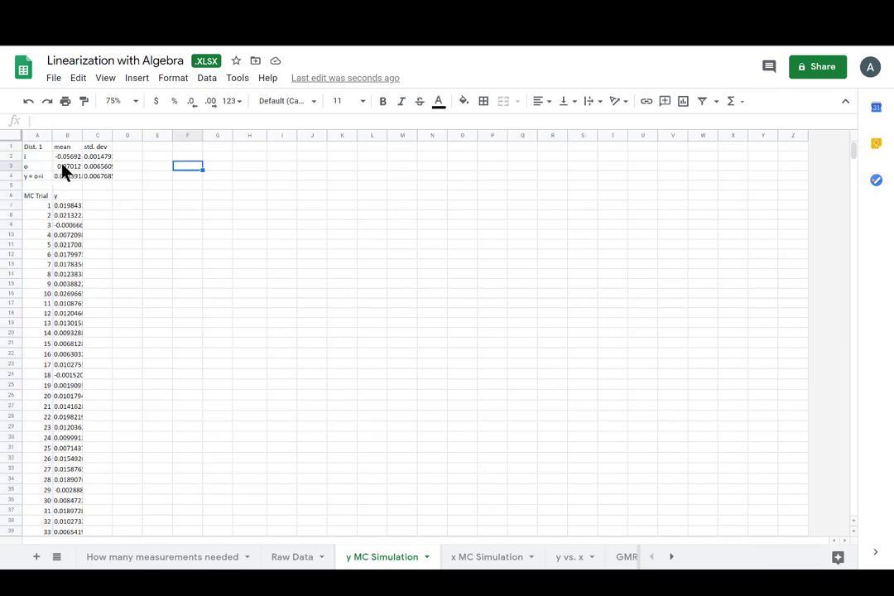
{"action": "left_click_drag", "start_coordinate": [22, 242], "coordinate": [259, 245]}
{"action": "left_click", "coordinate": [252, 236]}
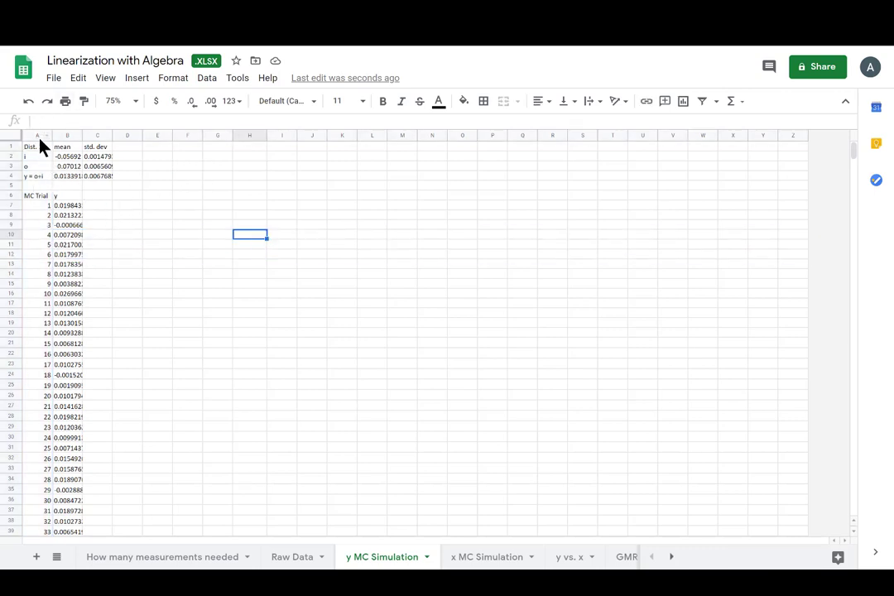
{"action": "left_click_drag", "start_coordinate": [37, 135], "coordinate": [96, 136]}
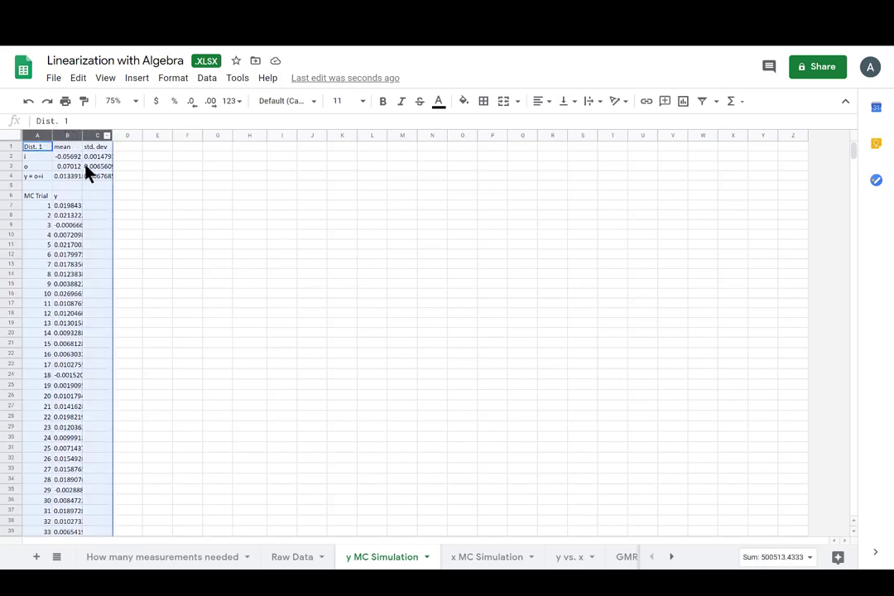
{"action": "right_click", "coordinate": [70, 174]}
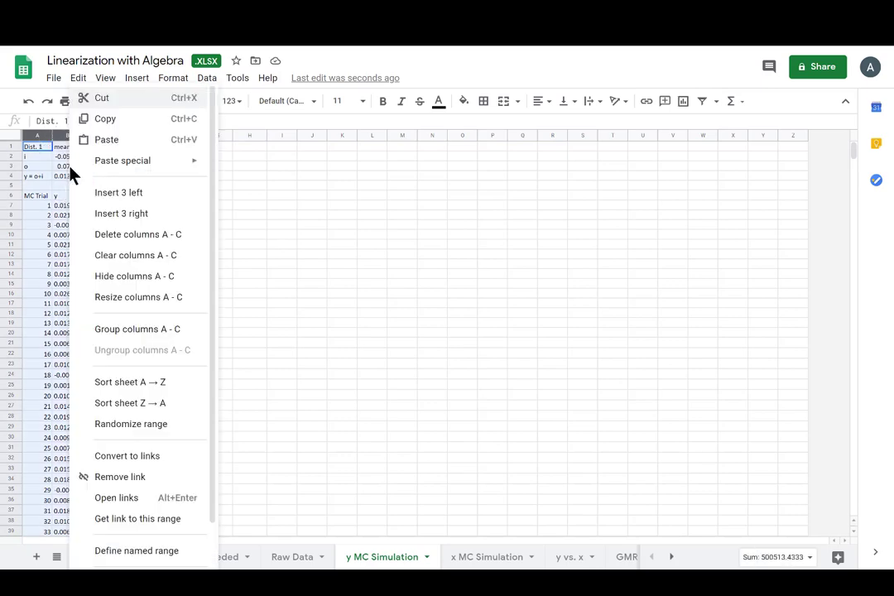
{"action": "left_click", "coordinate": [114, 121]}
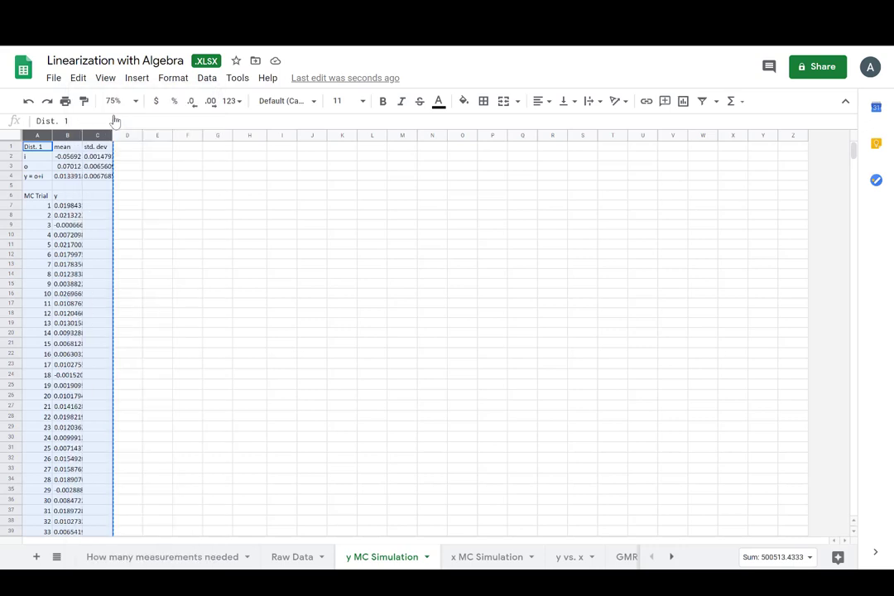
{"action": "left_click", "coordinate": [188, 148]}
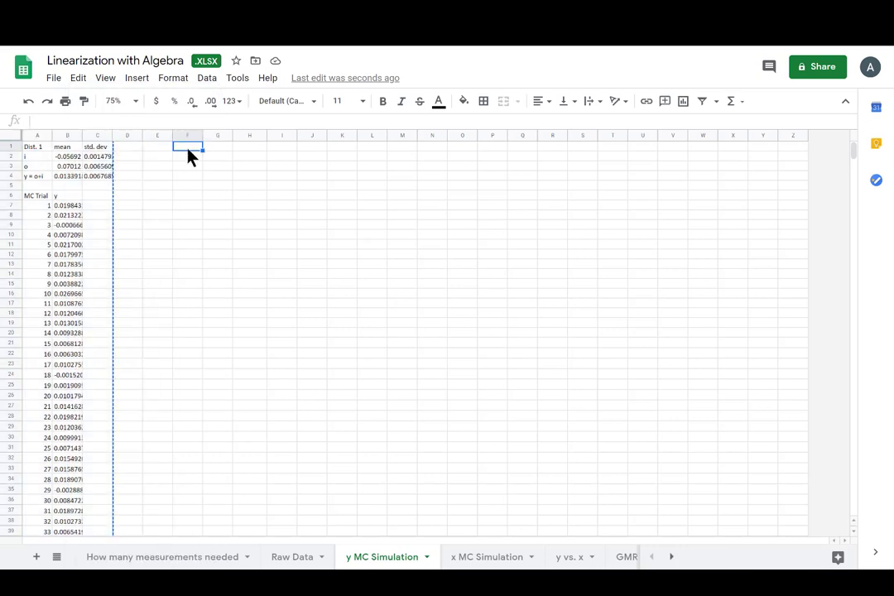
{"action": "key", "text": "ctrl+v"}
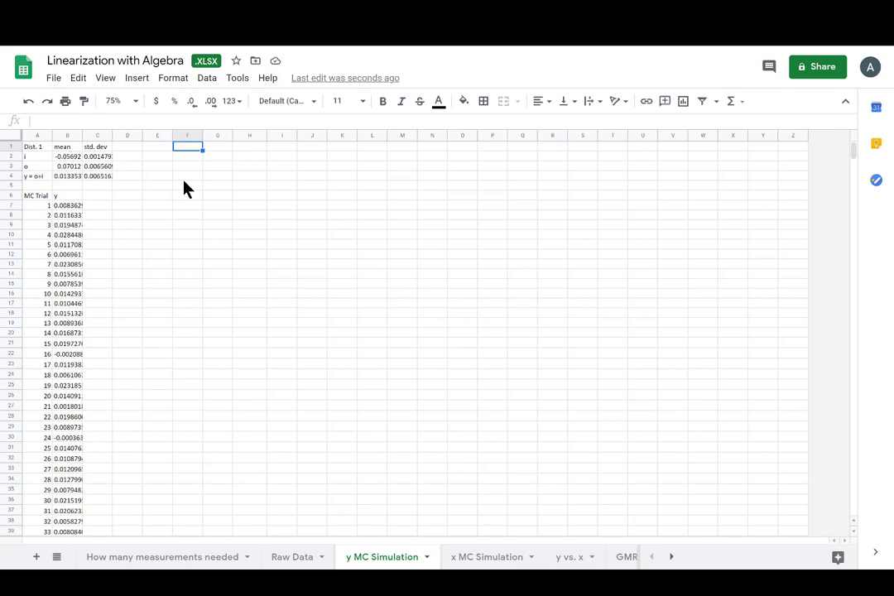
{"action": "key", "text": "ctrl+v"}
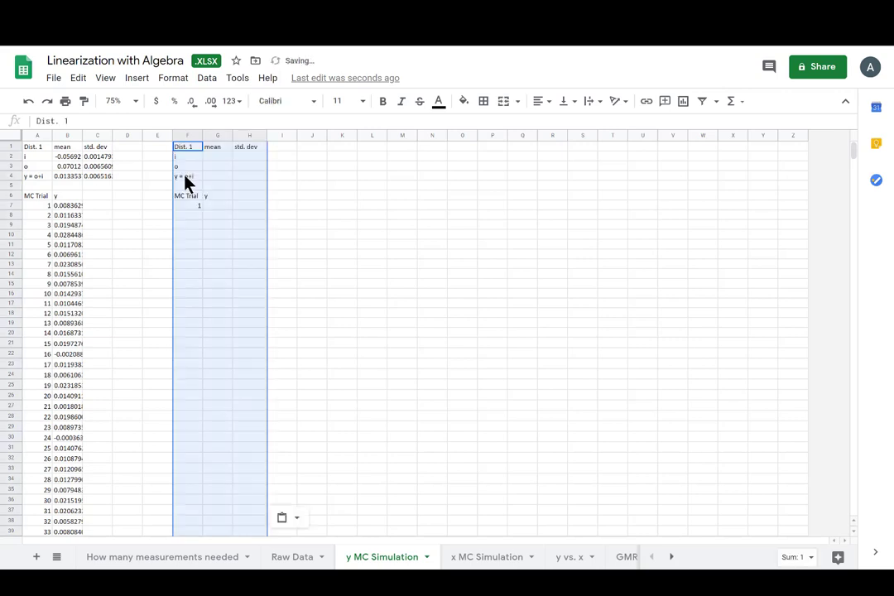
Clear the copied mean and standard deviation inputs for i and o in G2:H3
{"action": "left_click", "coordinate": [229, 158]}
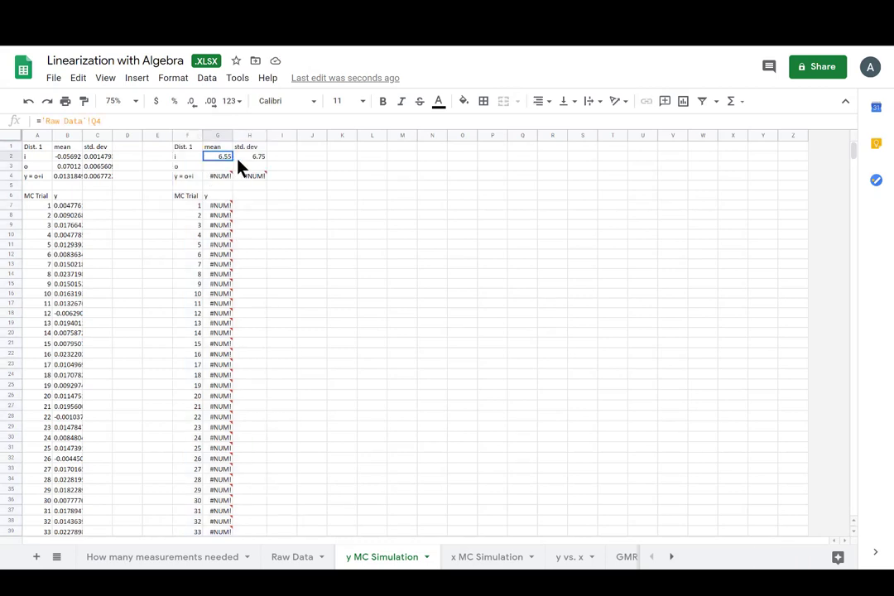
{"action": "left_click_drag", "start_coordinate": [258, 170], "coordinate": [273, 174]}
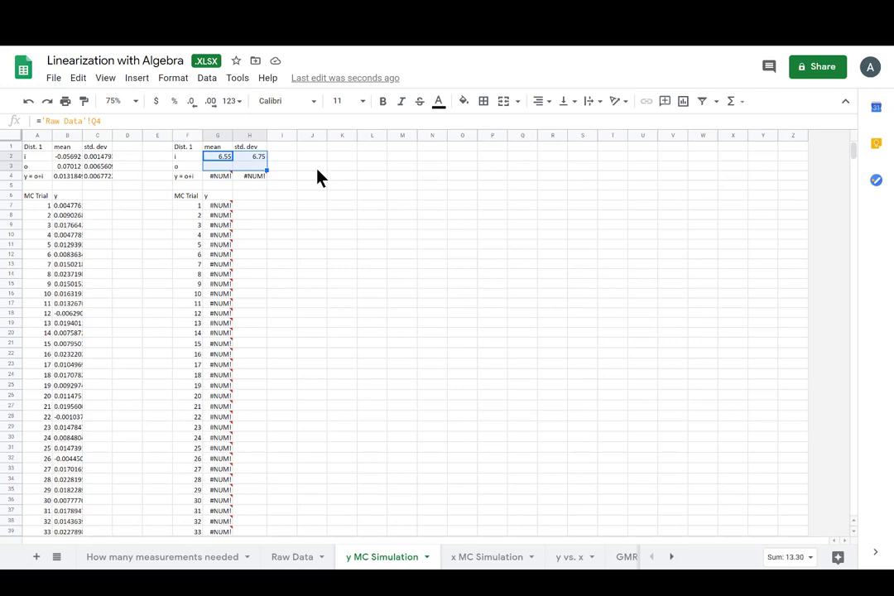
{"action": "key", "text": "Delete"}
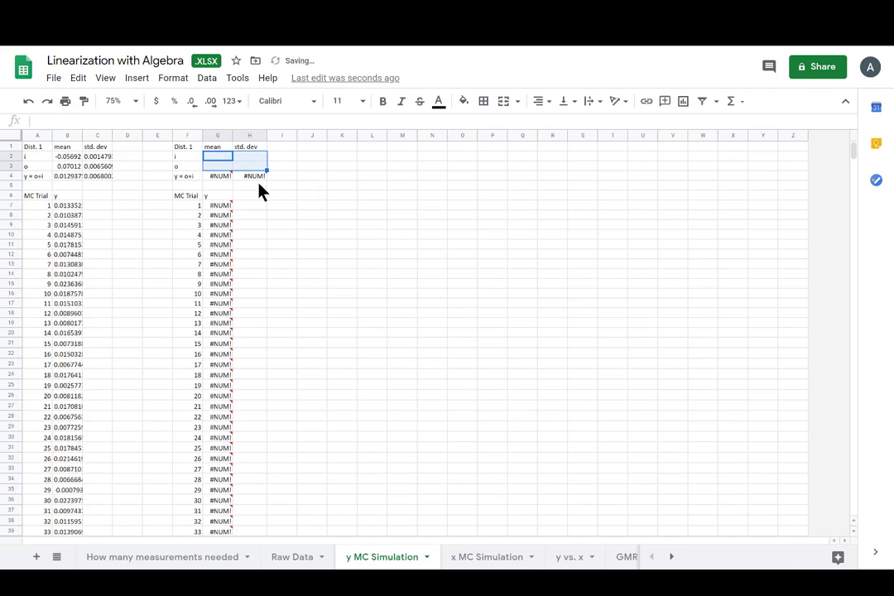
Inspect the copied mean formula in G4 and several of the copied trial formulas in column G
{"action": "left_click", "coordinate": [230, 176]}
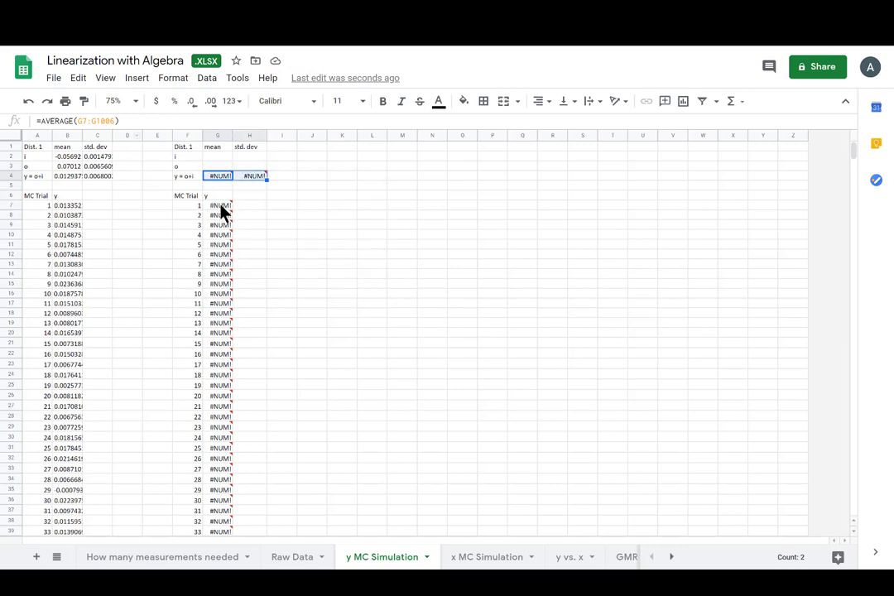
{"action": "mouse_move", "coordinate": [220, 225]}
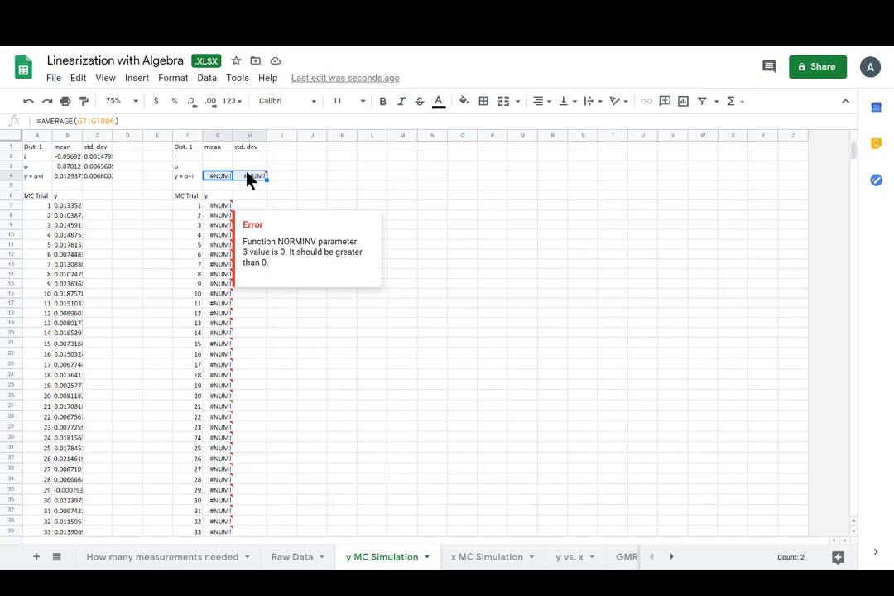
{"action": "left_click", "coordinate": [220, 215]}
{"action": "left_click", "coordinate": [220, 245]}
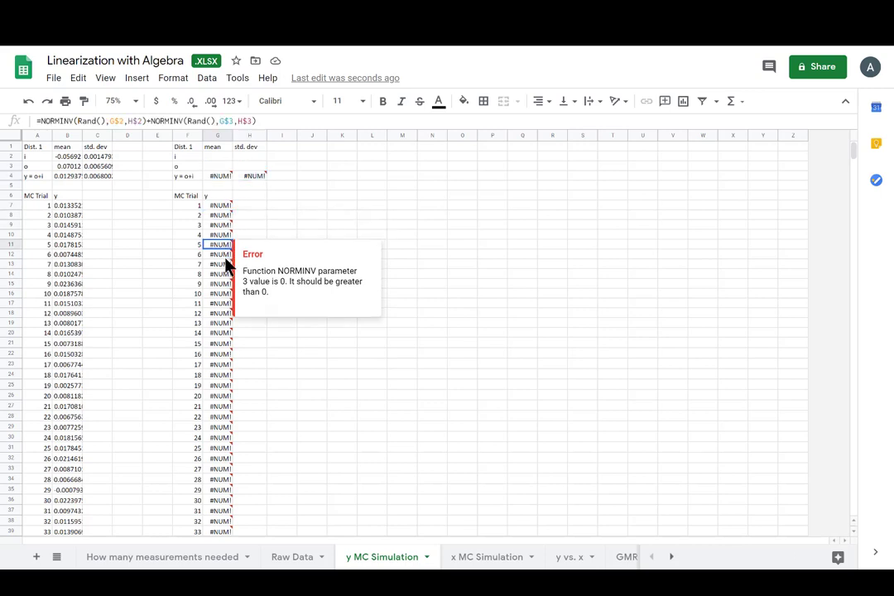
{"action": "left_click", "coordinate": [224, 303]}
{"action": "left_click", "coordinate": [220, 176]}
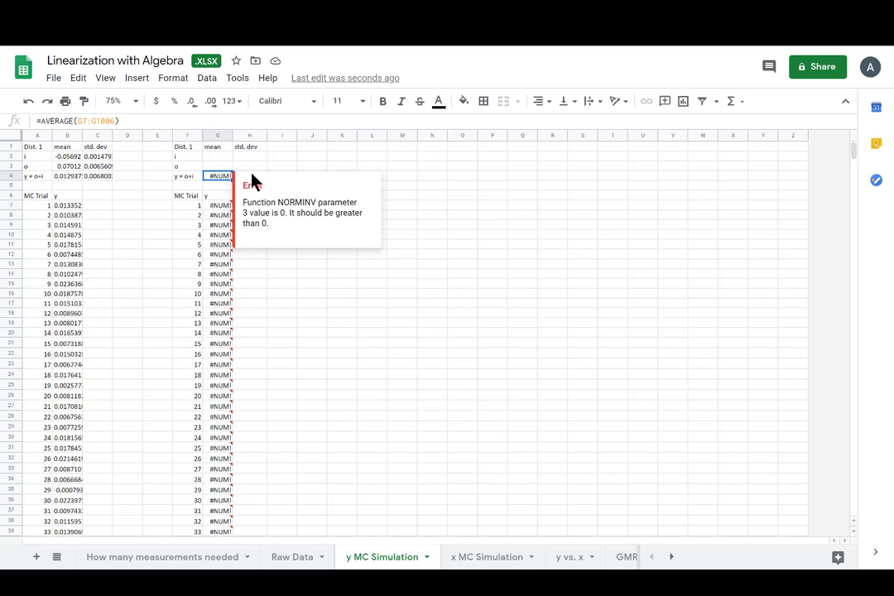
Inspect the copied block's mean and standard deviation input cells for i and o and the trial formula in G7
{"action": "left_click", "coordinate": [525, 177]}
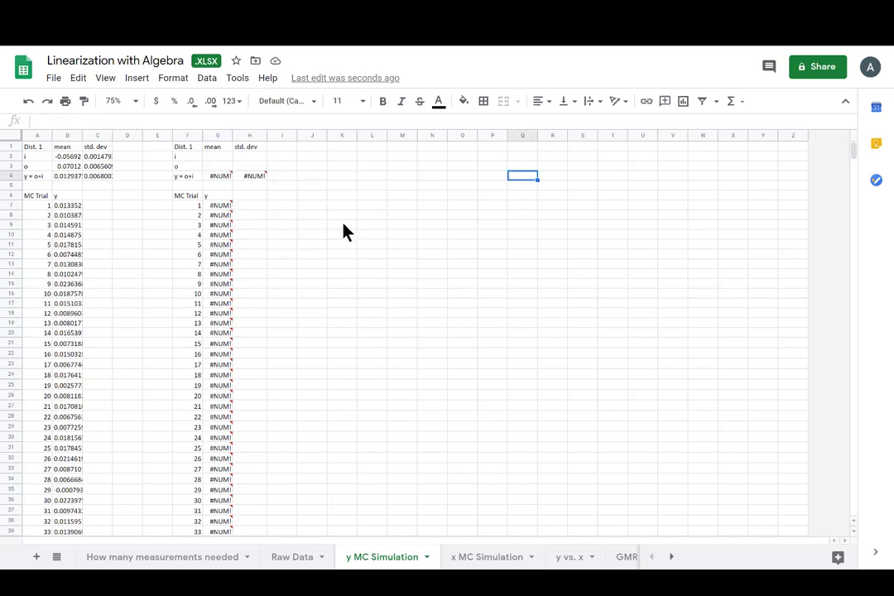
{"action": "left_click", "coordinate": [210, 148]}
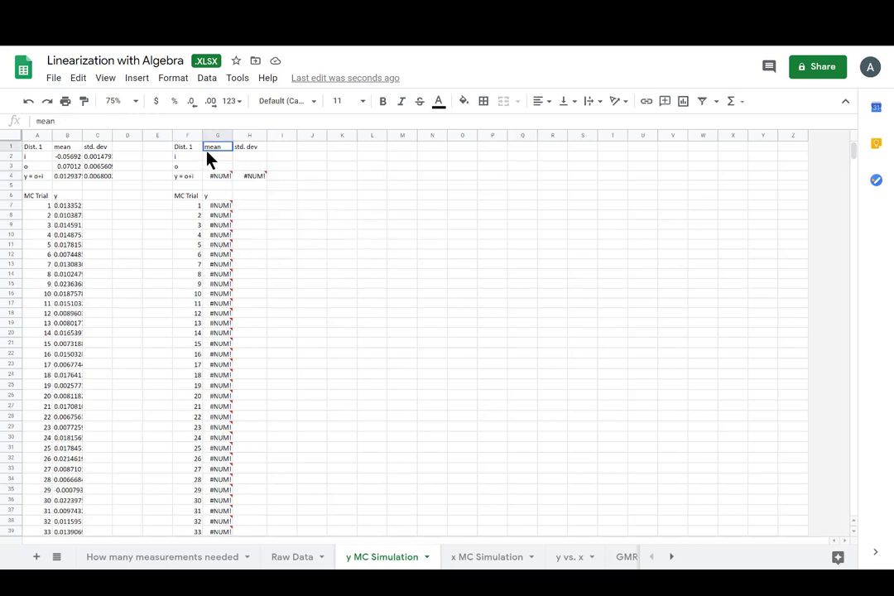
{"action": "left_click", "coordinate": [254, 158]}
{"action": "left_click", "coordinate": [242, 167]}
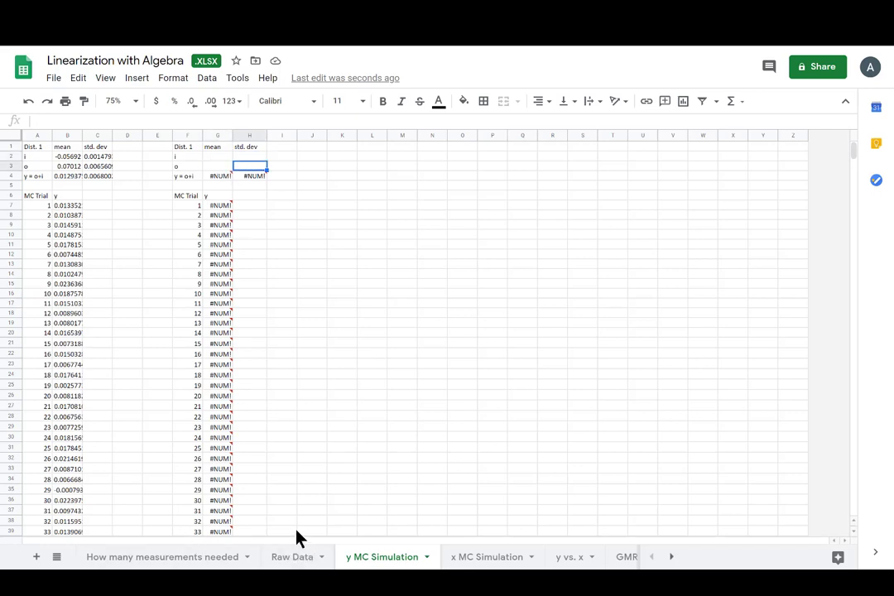
{"action": "left_click", "coordinate": [219, 207]}
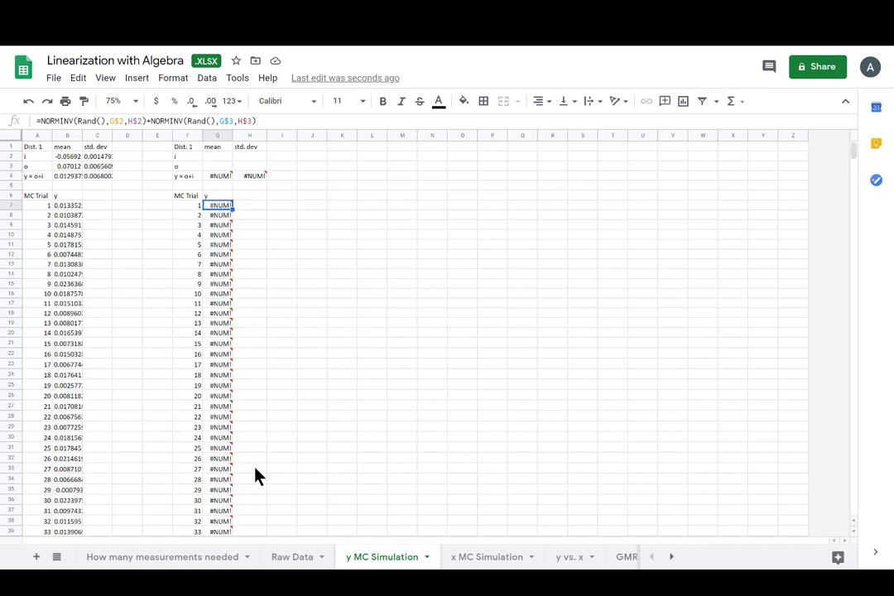
{"action": "left_click", "coordinate": [289, 558]}
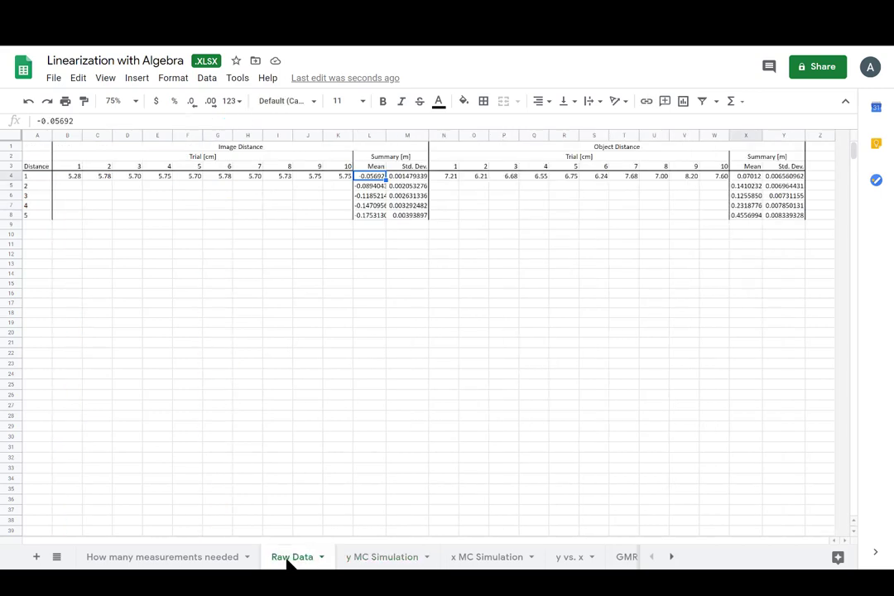
{"action": "left_click", "coordinate": [369, 187]}
{"action": "right_click", "coordinate": [369, 187]}
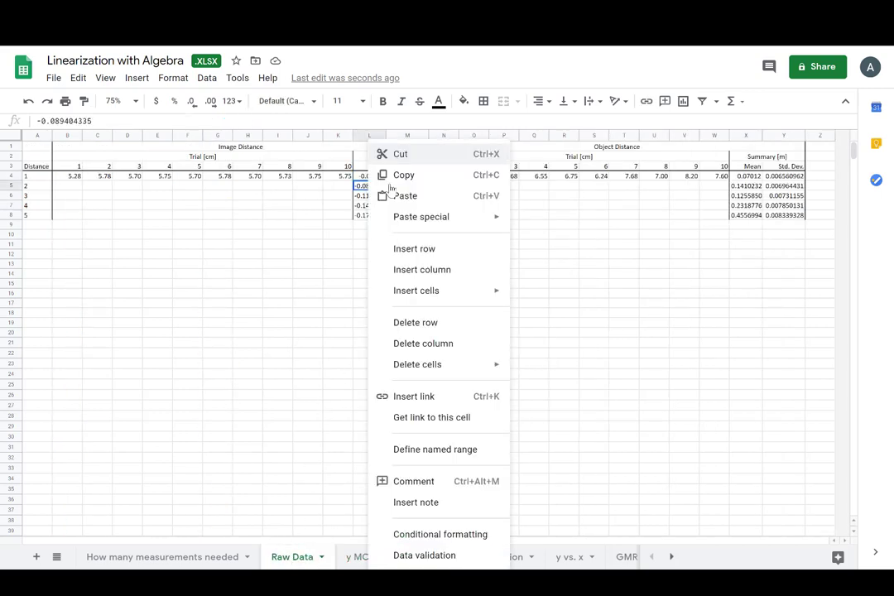
{"action": "left_click", "coordinate": [319, 197]}
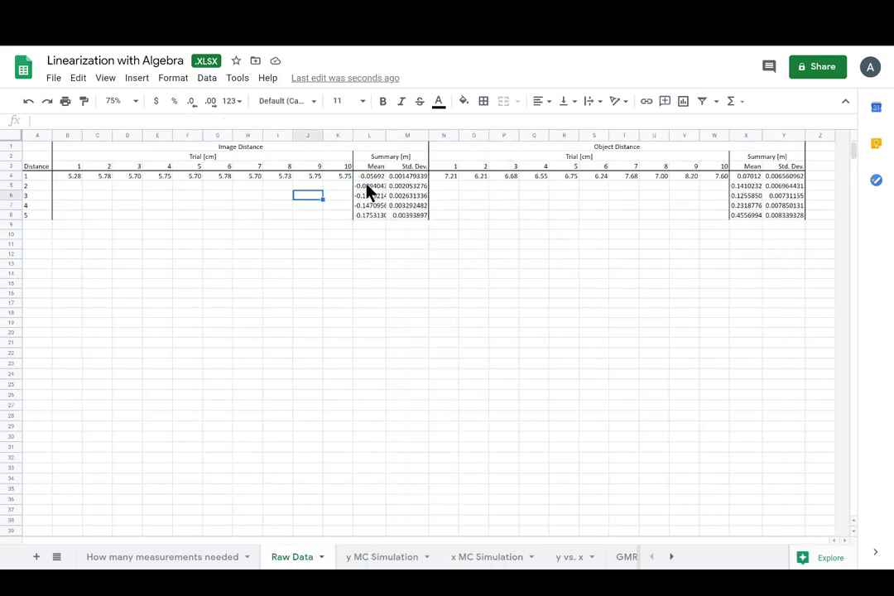
{"action": "left_click", "coordinate": [377, 554]}
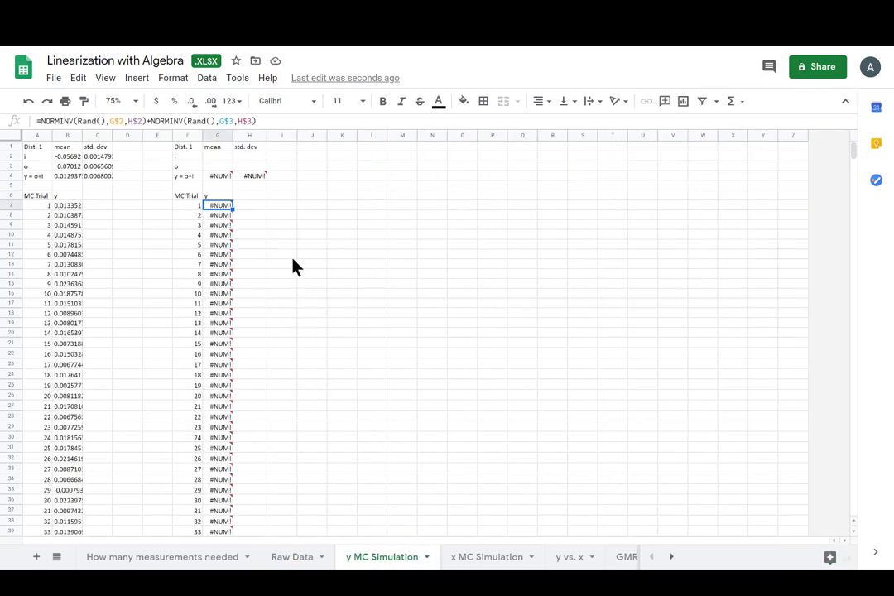
Link the second simulation's mean of i in G2 to the distance 2 image mean with ='Raw Data'!L5
{"action": "left_click", "coordinate": [218, 159]}
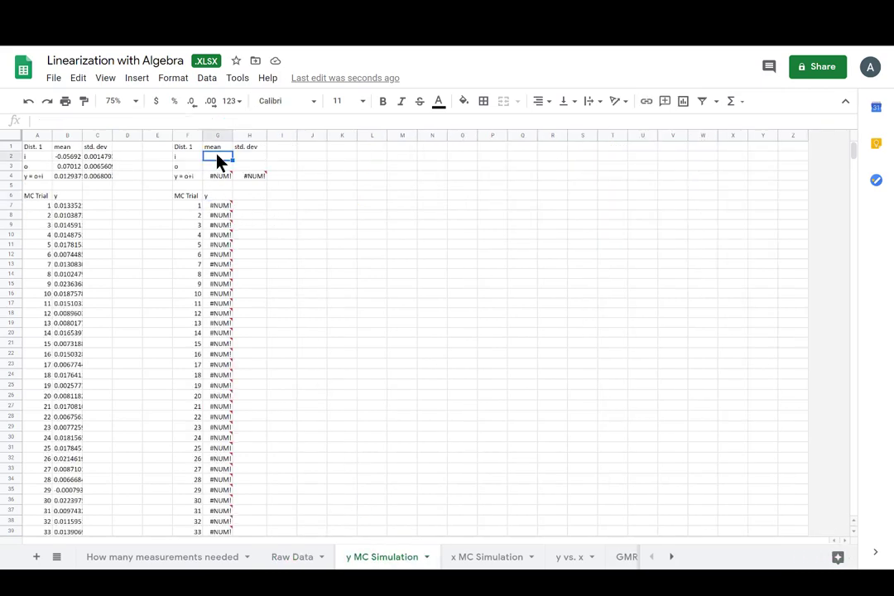
{"action": "type", "text": "="}
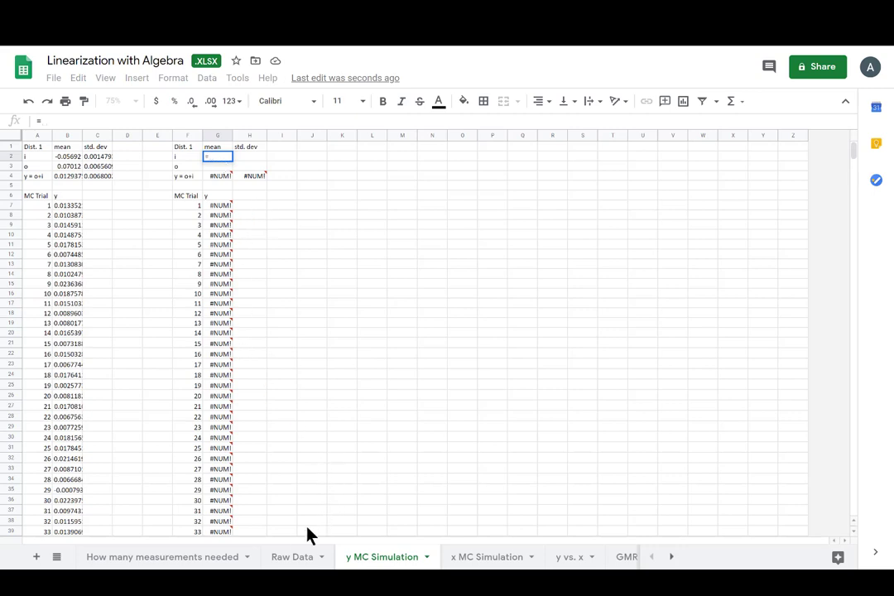
{"action": "left_click", "coordinate": [287, 556]}
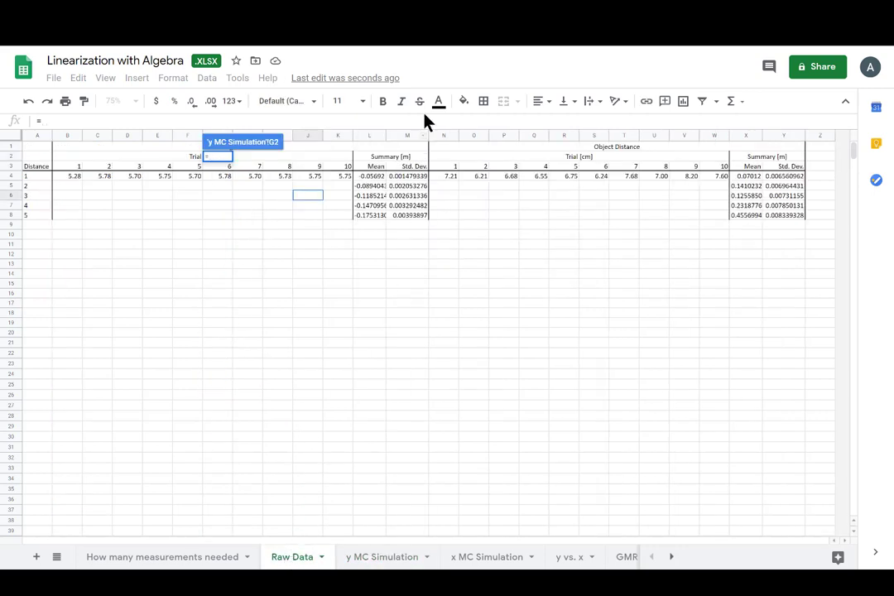
{"action": "left_click", "coordinate": [376, 186]}
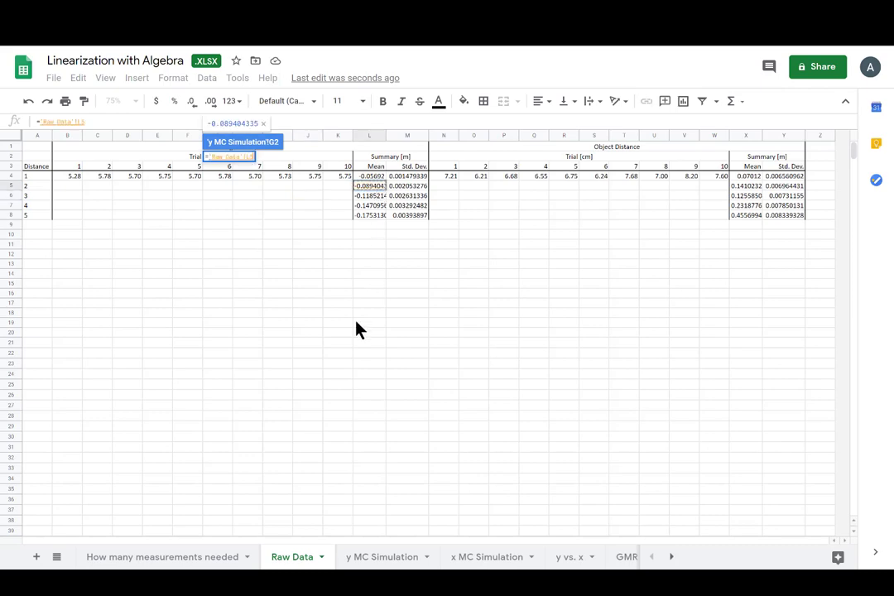
{"action": "left_click", "coordinate": [366, 559]}
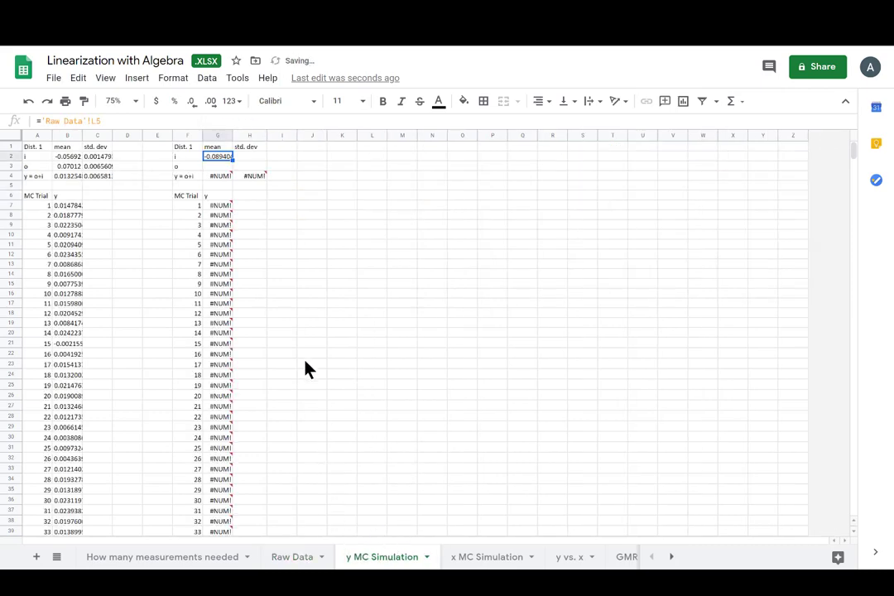
Link the second simulation's mean of o in G3 to the distance 2 object mean with ='Raw Data'!X5
{"action": "left_click", "coordinate": [212, 167]}
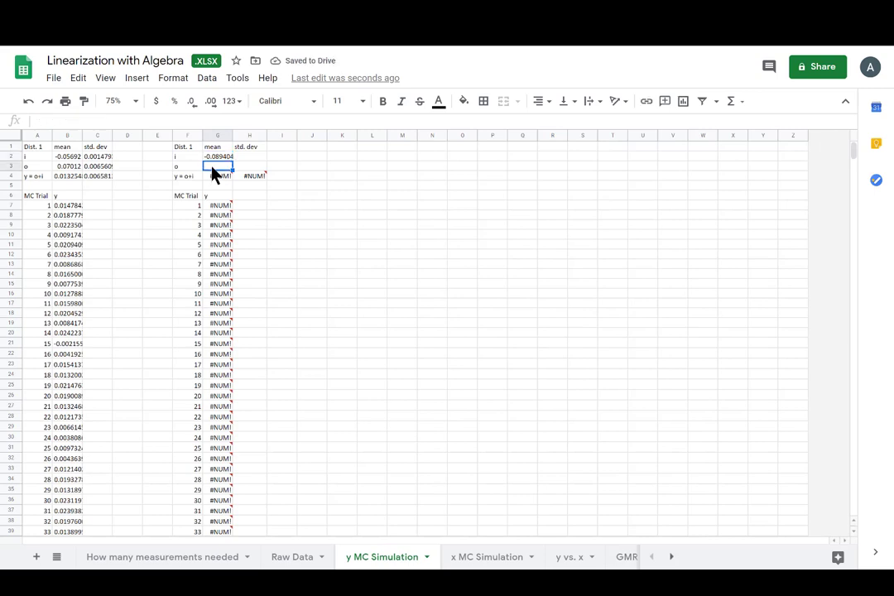
{"action": "type", "text": "="}
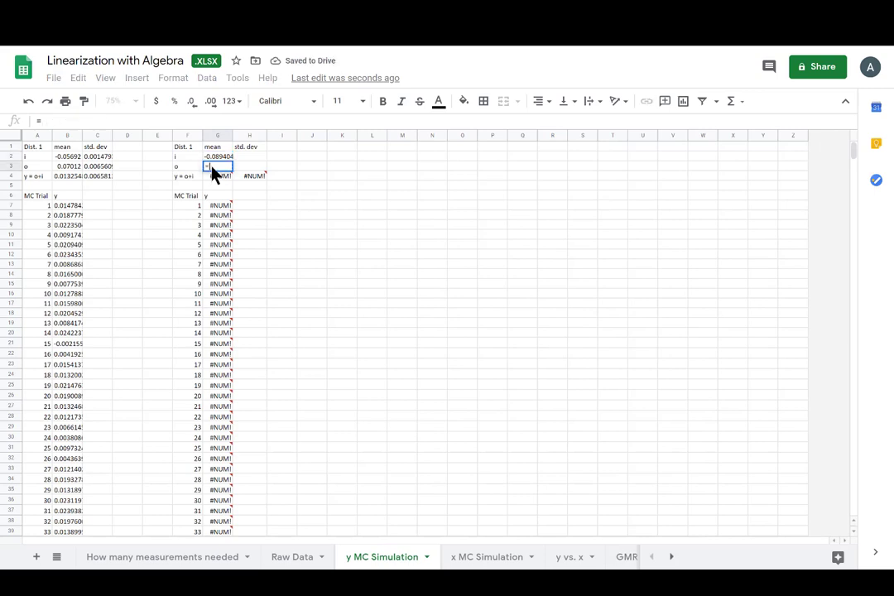
{"action": "left_click", "coordinate": [297, 561]}
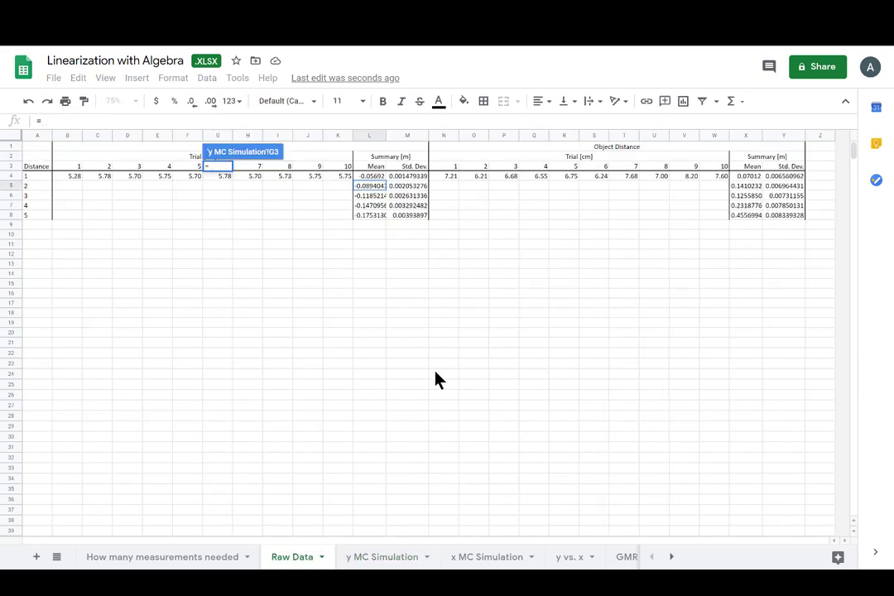
{"action": "left_click", "coordinate": [747, 187]}
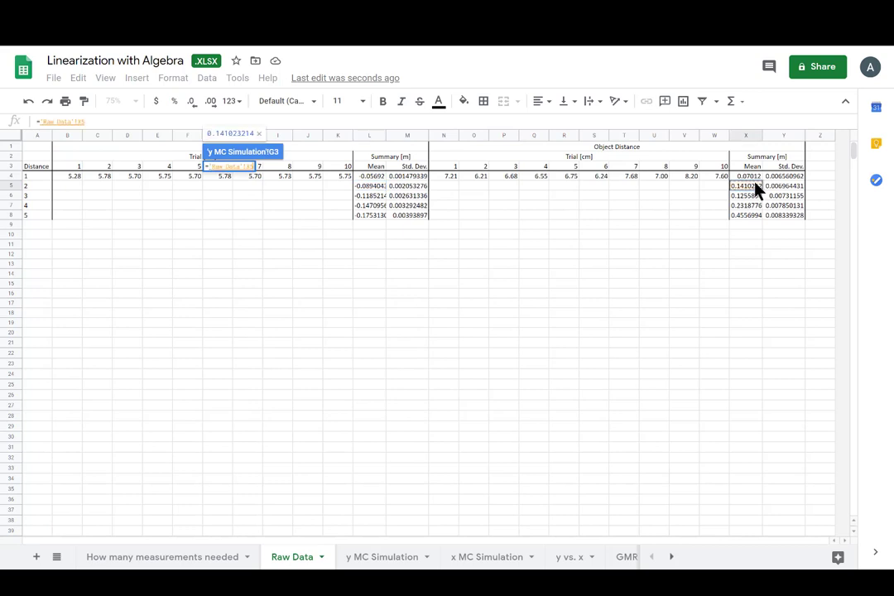
{"action": "key", "text": "Return"}
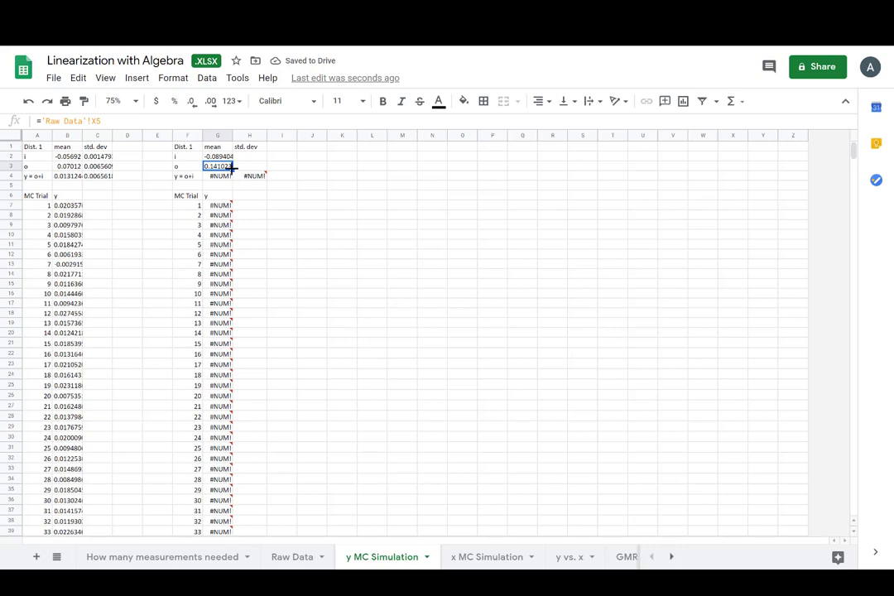
Fill the references in G3 and G2 across into the standard deviation cells H3 and H2
{"action": "left_click_drag", "start_coordinate": [234, 168], "coordinate": [248, 170]}
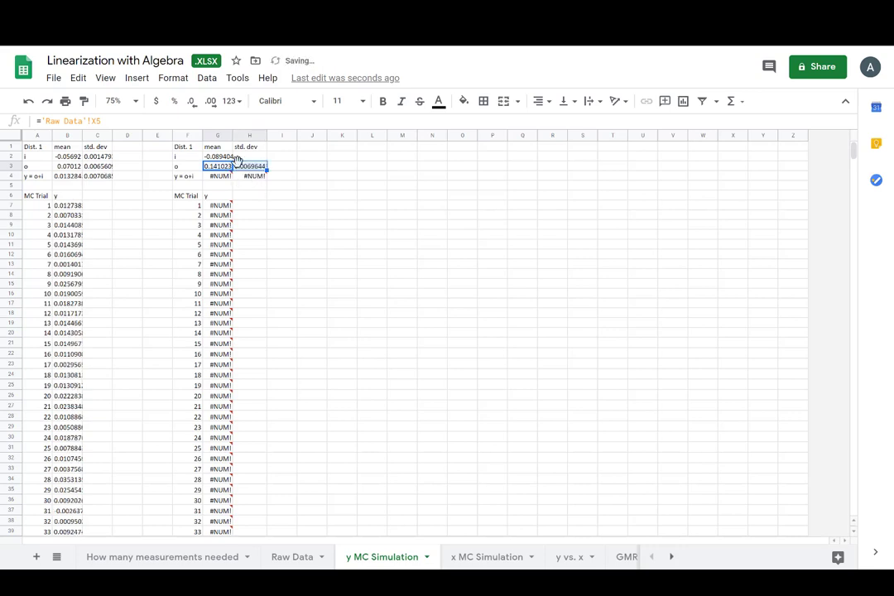
{"action": "left_click", "coordinate": [222, 157]}
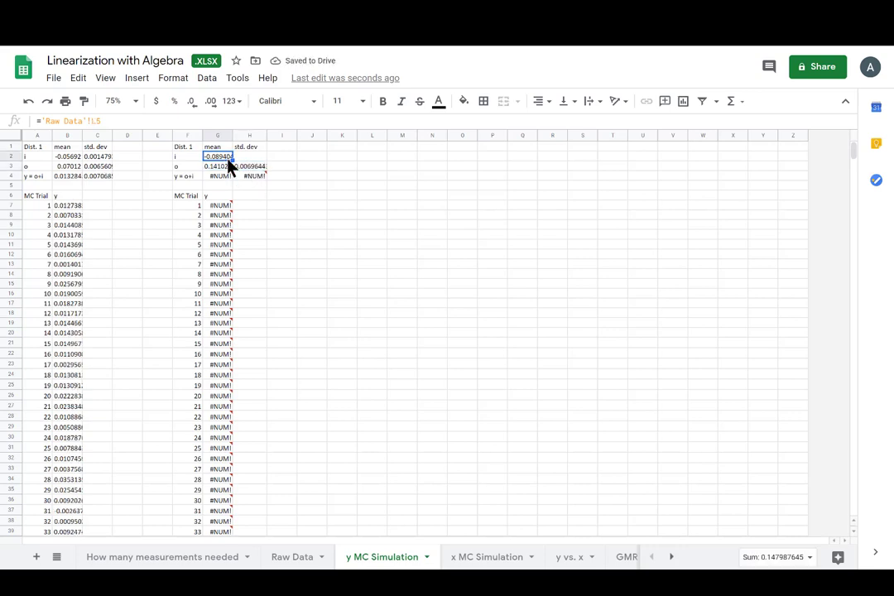
{"action": "left_click_drag", "start_coordinate": [234, 160], "coordinate": [253, 166]}
{"action": "left_click", "coordinate": [323, 167]}
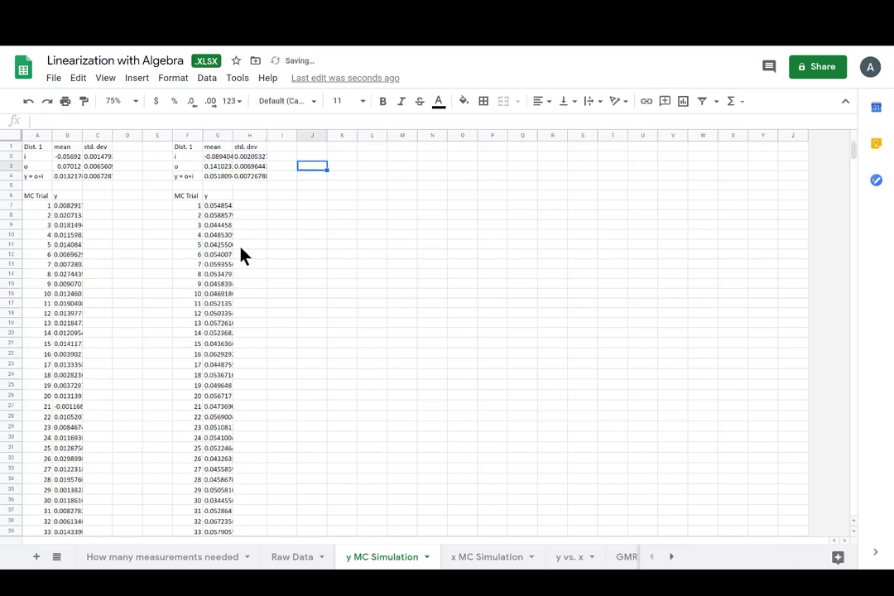
Review the trial formulas in column G and the mean and standard deviation formulas in G4 and H4
{"action": "left_click", "coordinate": [222, 225]}
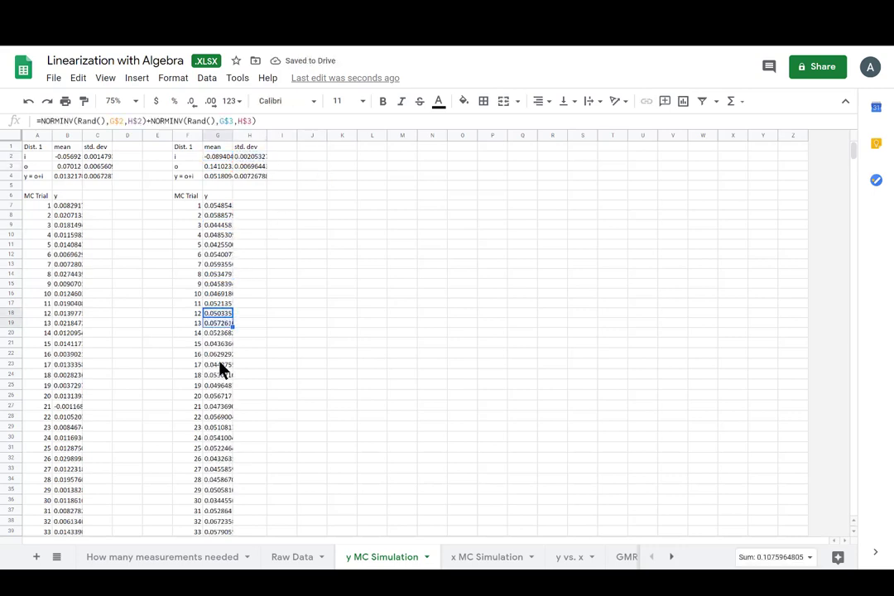
{"action": "left_click", "coordinate": [219, 175]}
{"action": "left_click", "coordinate": [252, 176]}
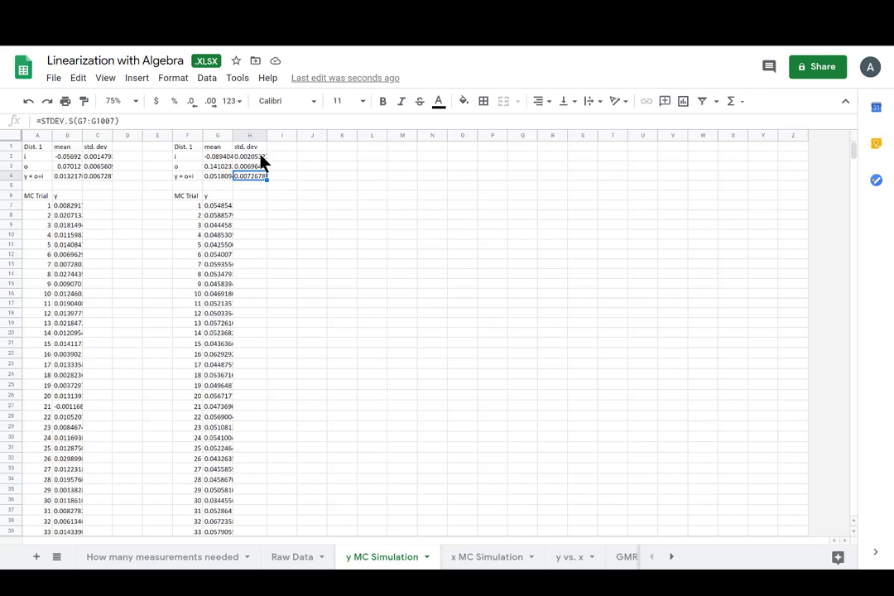
Change the second simulation's heading in F1 to Dist. 2
{"action": "left_click", "coordinate": [183, 149]}
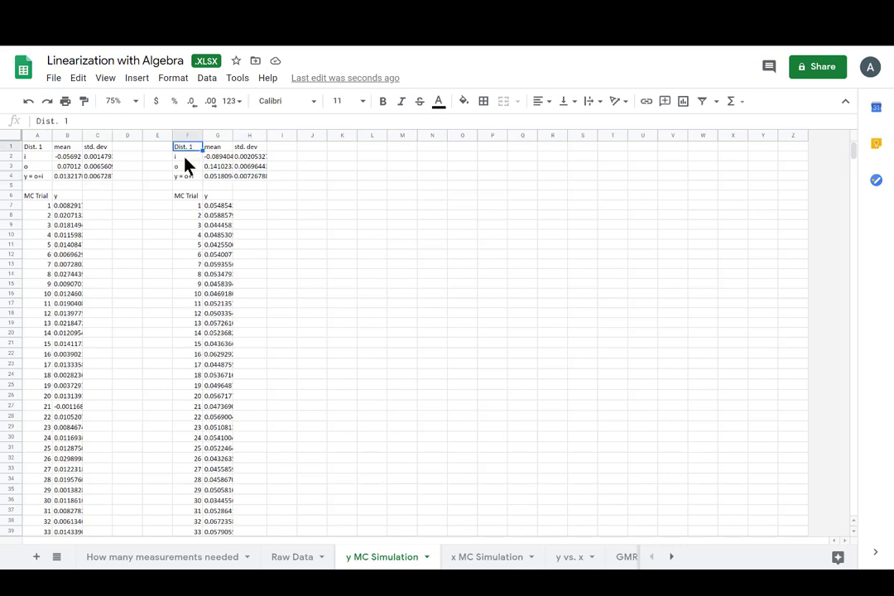
{"action": "left_click", "coordinate": [79, 120]}
{"action": "key", "text": "BackSpace"}
{"action": "type", "text": "2"}
{"action": "key", "text": "Return"}
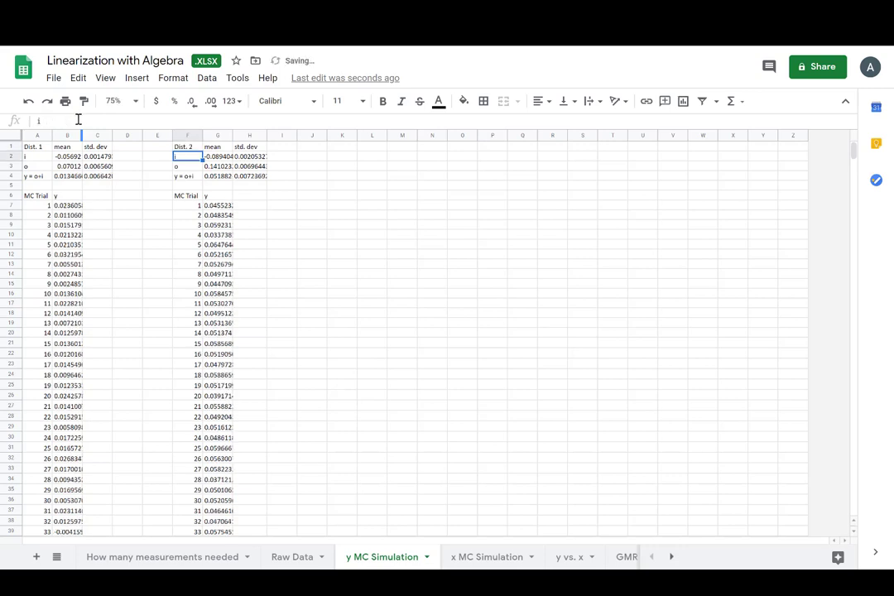
Check the Raw Data references behind the Dist. 2 inputs for i and o in G2:H3
{"action": "left_click", "coordinate": [342, 148]}
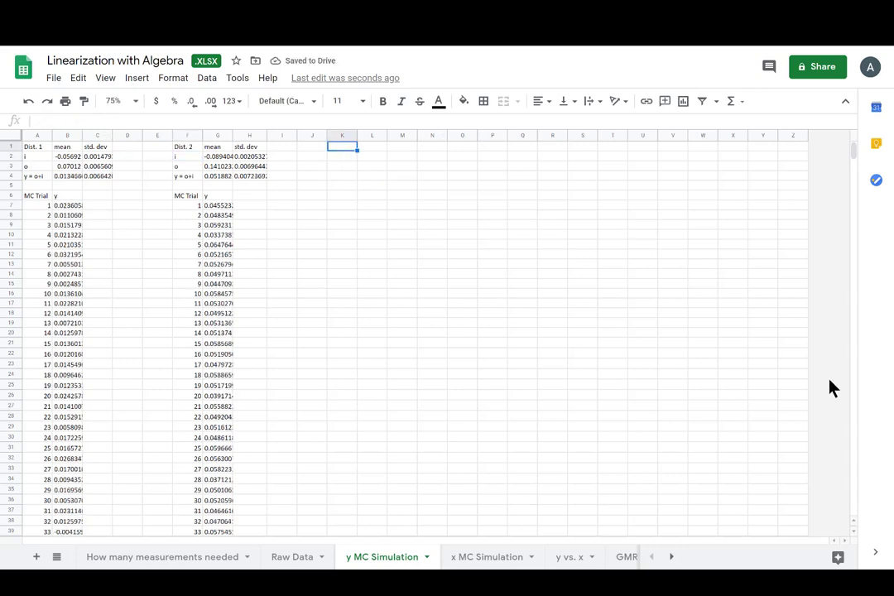
{"action": "left_click", "coordinate": [220, 156]}
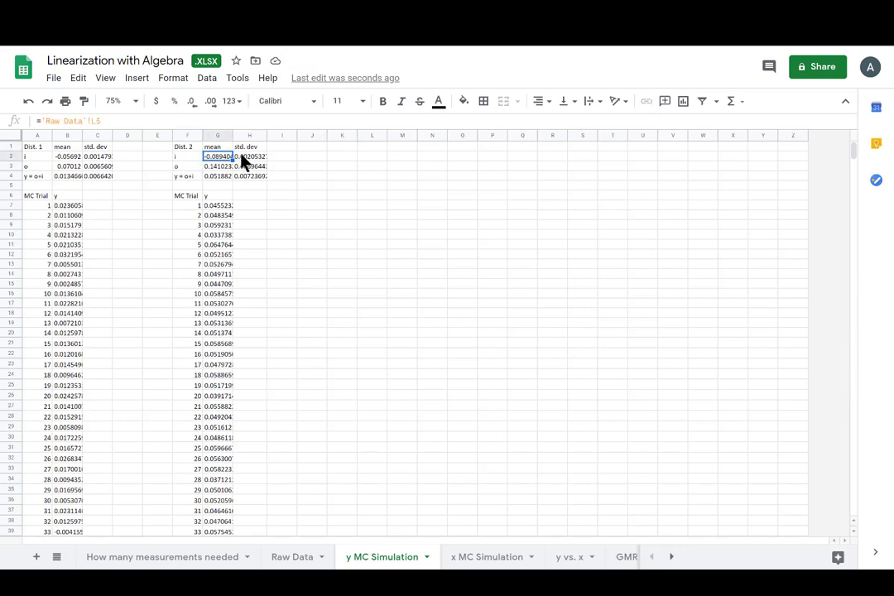
{"action": "left_click", "coordinate": [225, 167]}
{"action": "left_click", "coordinate": [248, 168]}
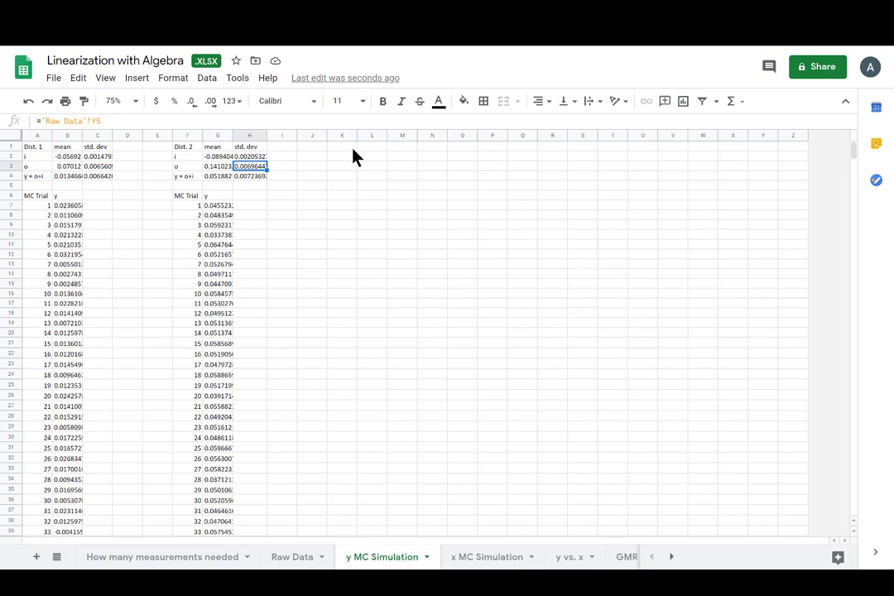
Paste the copied simulation at K1, P1 and U1 for the three remaining distances
{"action": "left_click", "coordinate": [349, 147]}
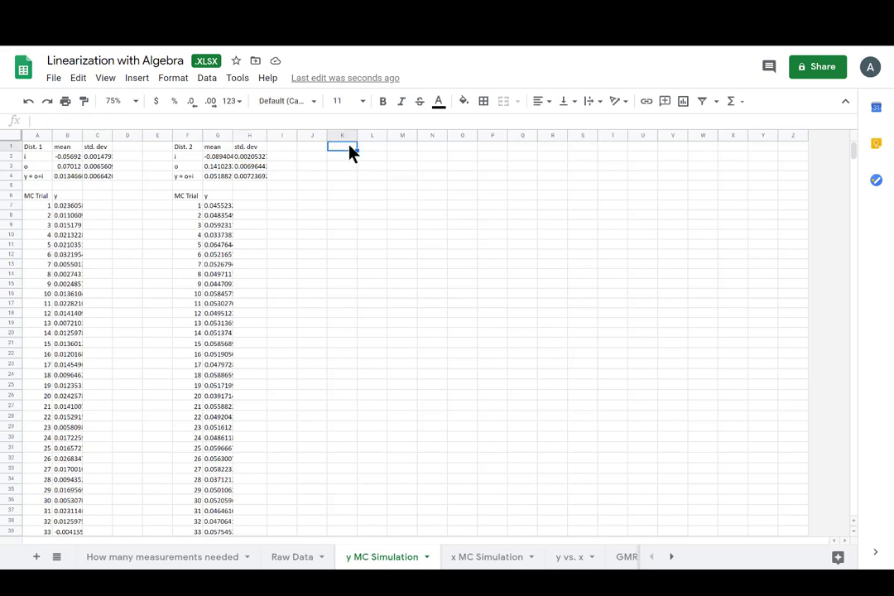
{"action": "key", "text": "ctrl+v"}
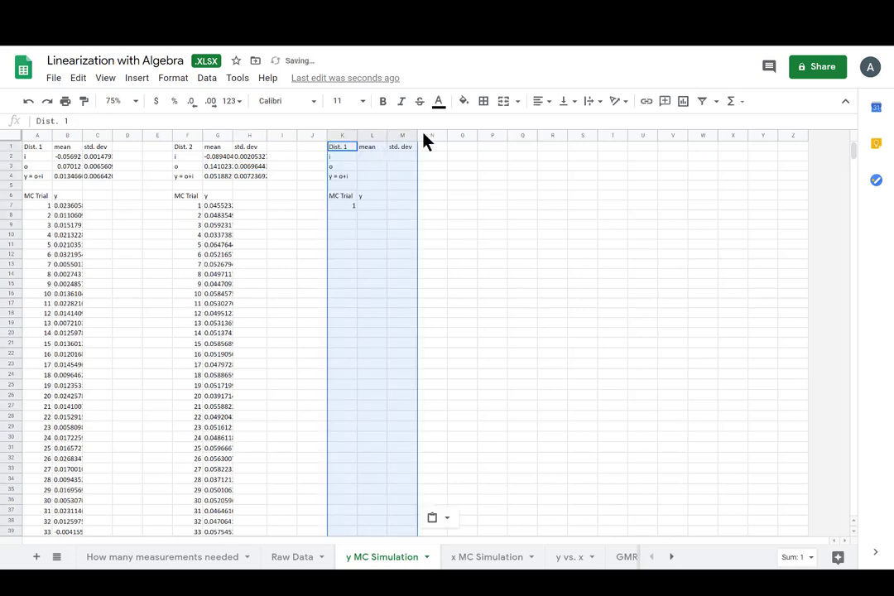
{"action": "left_click", "coordinate": [499, 146]}
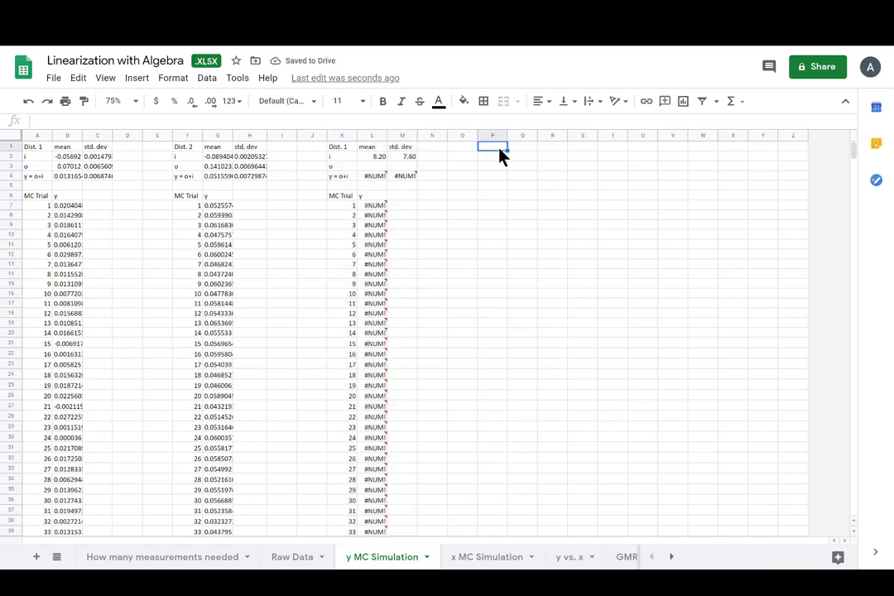
{"action": "key", "text": "ctrl+v"}
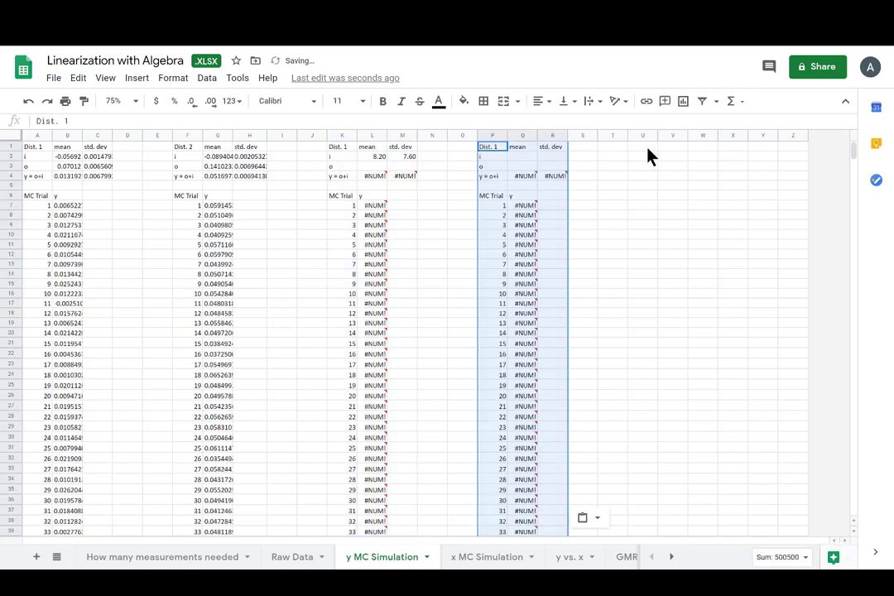
{"action": "left_click", "coordinate": [648, 149]}
{"action": "key", "text": "ctrl+v"}
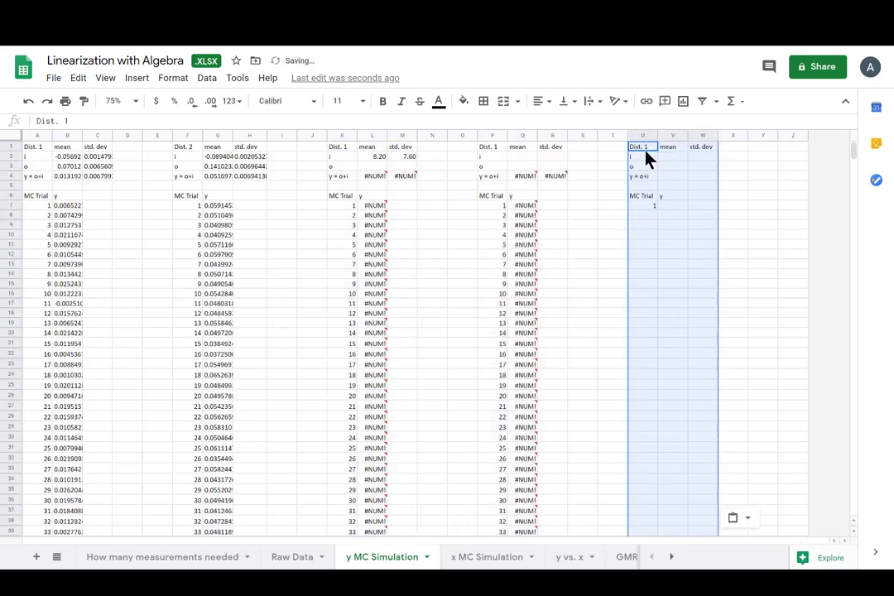
Clear the mean and standard deviation inputs for i and o in L2:M3 and open the Raw Data sheet
{"action": "left_click", "coordinate": [372, 148]}
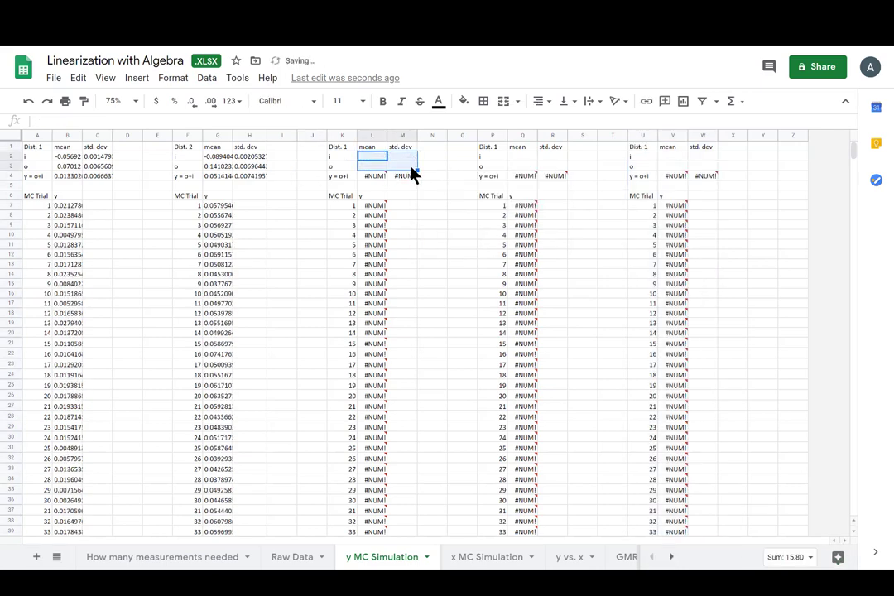
{"action": "left_click", "coordinate": [292, 556]}
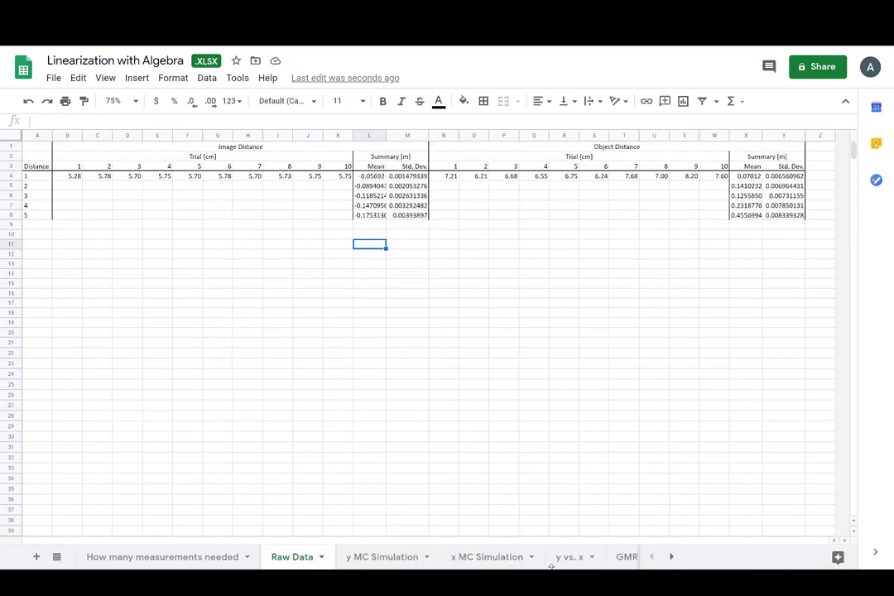
Link the third simulation's mean of i in L2 to cell L6 of the Raw Data sheet
{"action": "left_click", "coordinate": [389, 558]}
{"action": "left_click", "coordinate": [368, 157]}
{"action": "type", "text": "="}
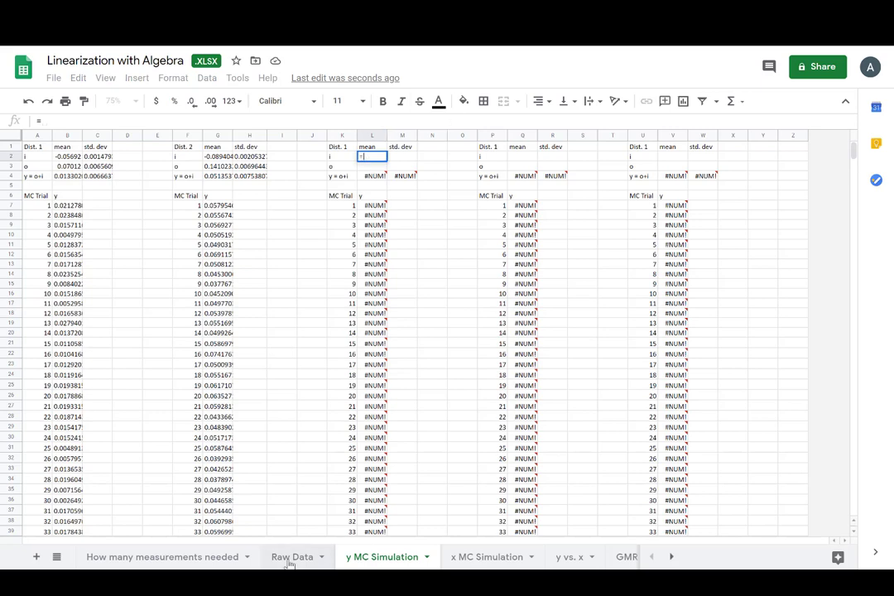
{"action": "left_click", "coordinate": [292, 556]}
{"action": "left_click", "coordinate": [369, 195]}
{"action": "key", "text": "Return"}
Link the mean of o in L3 to Raw Data cell X6 and extend both references into the standard deviation cells M2:M3
{"action": "left_click", "coordinate": [361, 168]}
{"action": "type", "text": "="}
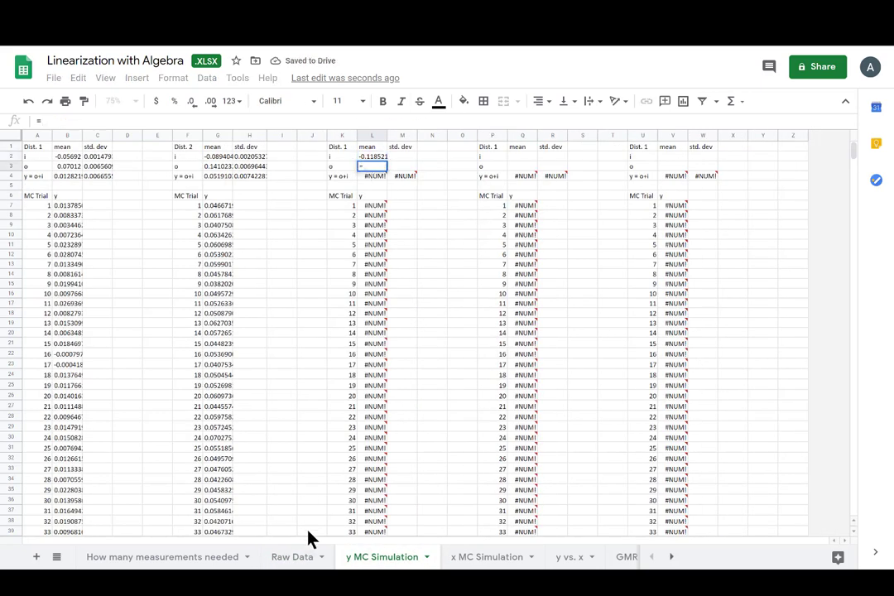
{"action": "left_click", "coordinate": [292, 556]}
{"action": "left_click", "coordinate": [754, 204]}
{"action": "key", "text": "Return"}
{"action": "left_click", "coordinate": [367, 157], "text": "shift"}
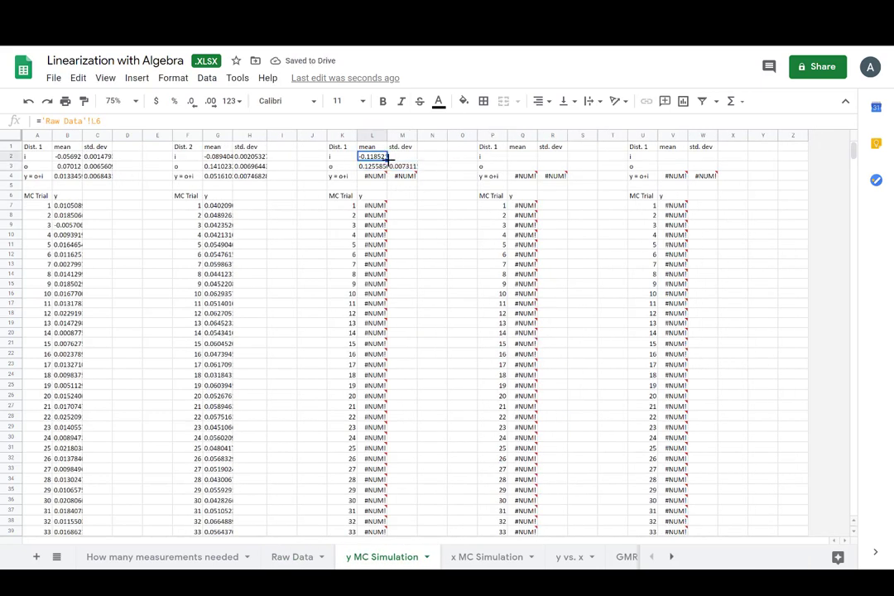
{"action": "left_click_drag", "start_coordinate": [386, 171], "coordinate": [447, 158]}
Link the fourth simulation's mean of i in Q2 to cell L7 of the Raw Data sheet
{"action": "left_click", "coordinate": [521, 155]}
{"action": "left_click", "coordinate": [292, 556]}
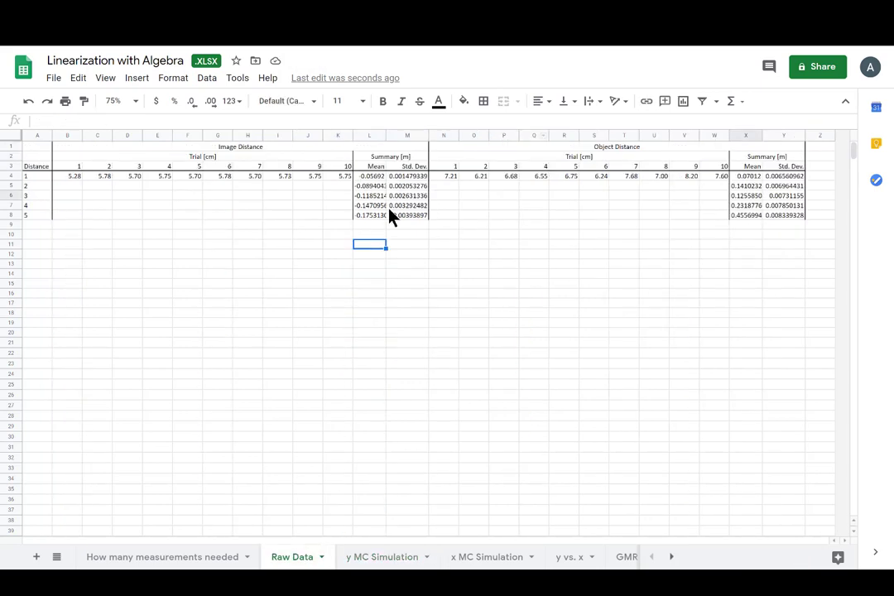
{"action": "right_click", "coordinate": [369, 205]}
{"action": "left_click", "coordinate": [339, 250]}
{"action": "left_click", "coordinate": [403, 556]}
{"action": "type", "text": "="}
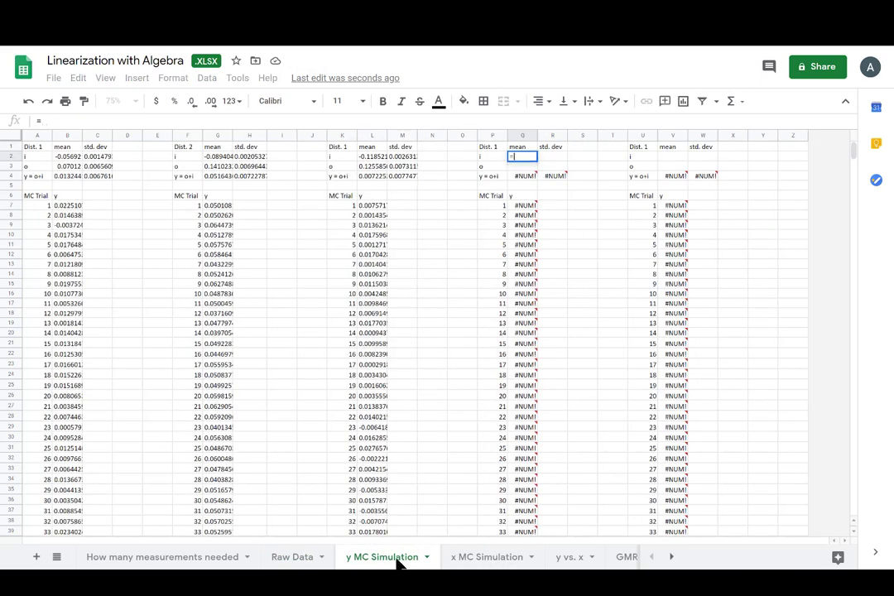
{"action": "left_click", "coordinate": [292, 556]}
{"action": "left_click", "coordinate": [373, 212]}
{"action": "key", "text": "Return"}
Link the mean of o in Q3 to Raw Data cell X7 and extend both references into the standard deviation cells R2:R3
{"action": "type", "text": "="}
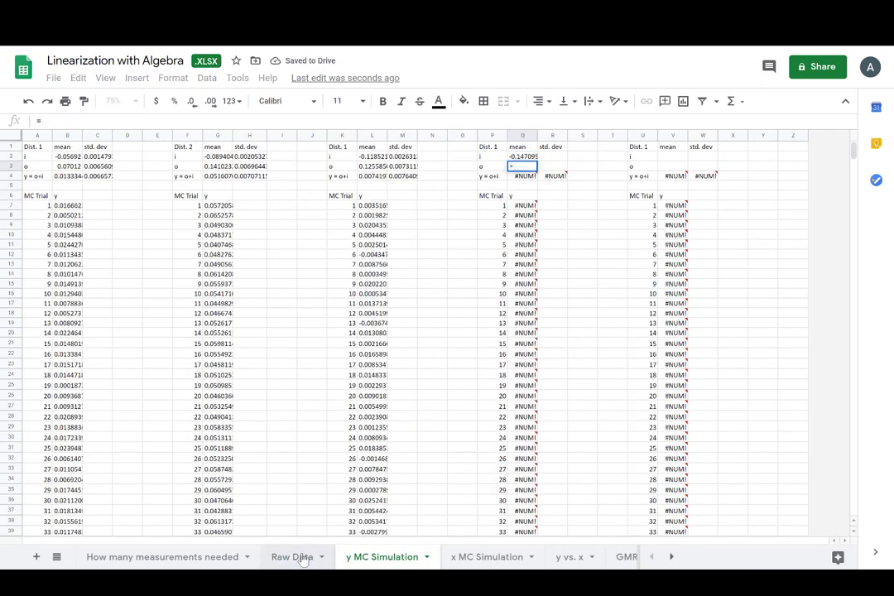
{"action": "left_click", "coordinate": [292, 556]}
{"action": "left_click", "coordinate": [753, 214]}
{"action": "key", "text": "Return"}
{"action": "left_click_drag", "start_coordinate": [522, 157], "coordinate": [563, 171]}
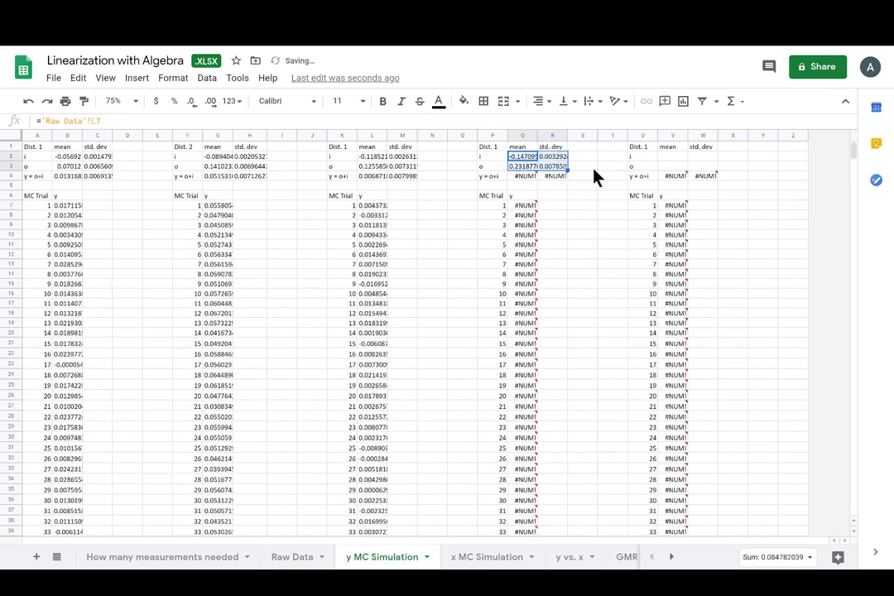
Link the fifth simulation's mean of i in V2 to cell L8 of the Raw Data sheet
{"action": "left_click", "coordinate": [672, 157]}
{"action": "type", "text": "="}
{"action": "left_click", "coordinate": [292, 556]}
{"action": "left_click", "coordinate": [371, 216]}
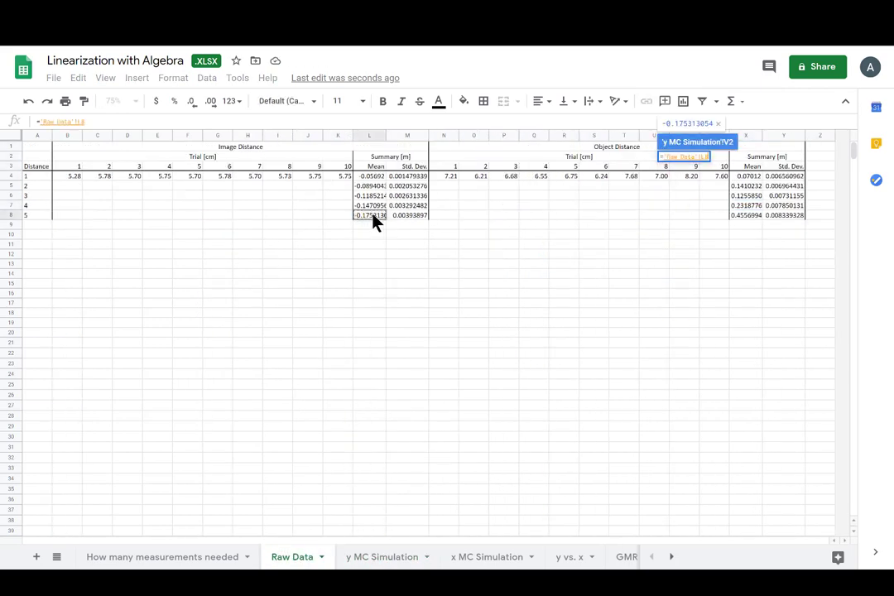
{"action": "key", "text": "Return"}
Link the mean of o in V3 to Raw Data cell X8 and extend both references into the standard deviation cells W2:W3
{"action": "type", "text": "="}
{"action": "left_click", "coordinate": [292, 556]}
{"action": "left_click", "coordinate": [753, 215]}
{"action": "key", "text": "Return"}
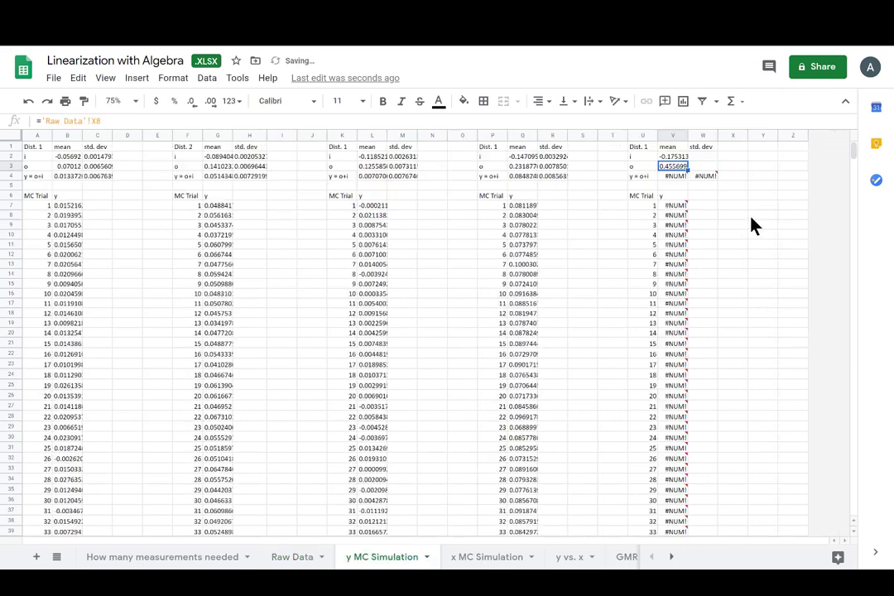
{"action": "left_click_drag", "start_coordinate": [672, 156], "coordinate": [709, 171]}
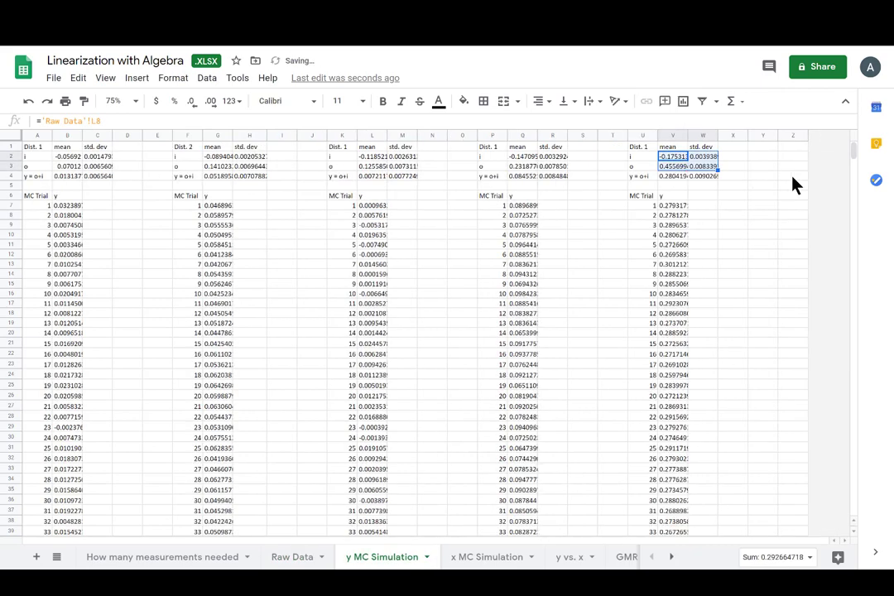
{"action": "key", "text": "Return"}
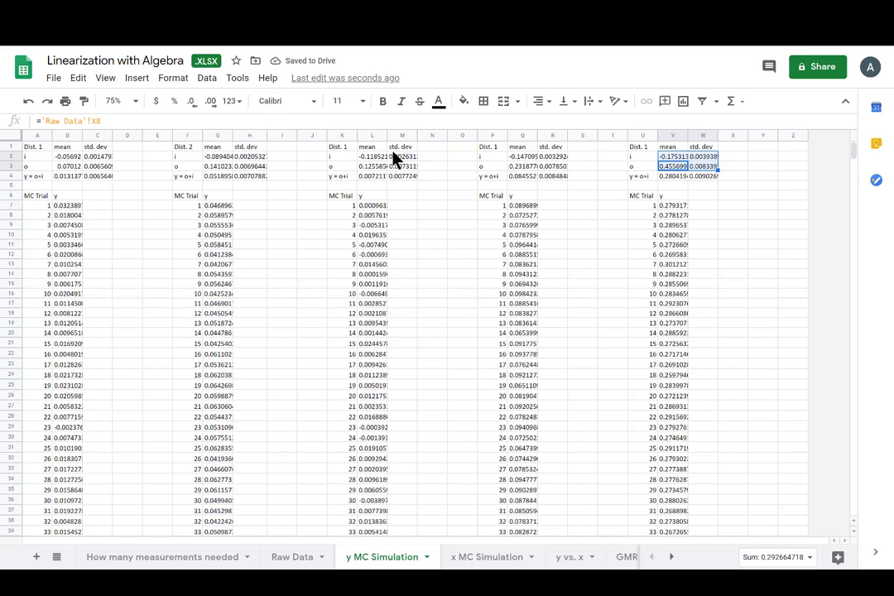
Change the third simulation's heading in K1 to Dist. 3
{"action": "left_click", "coordinate": [349, 149]}
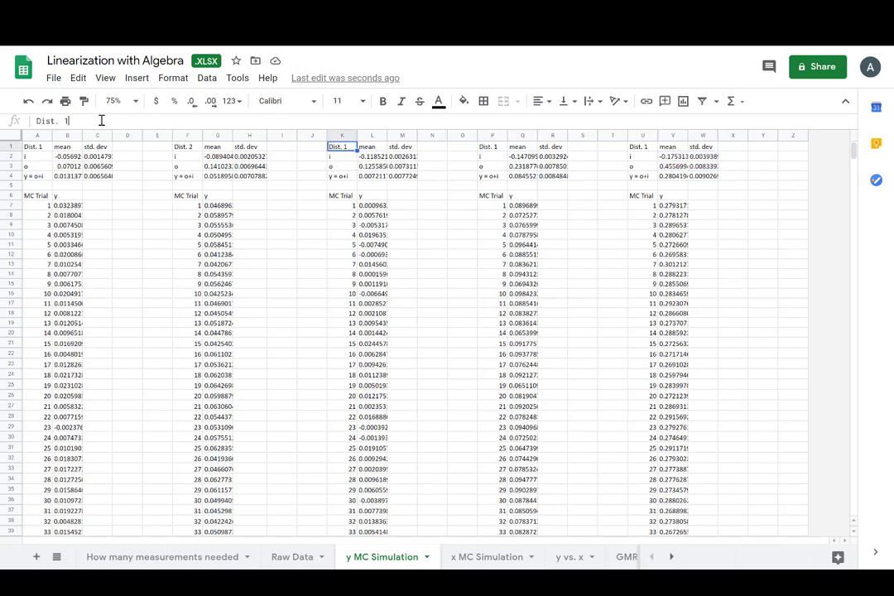
{"action": "left_click", "coordinate": [101, 121]}
{"action": "key", "text": "BackSpace"}
{"action": "type", "text": "3"}
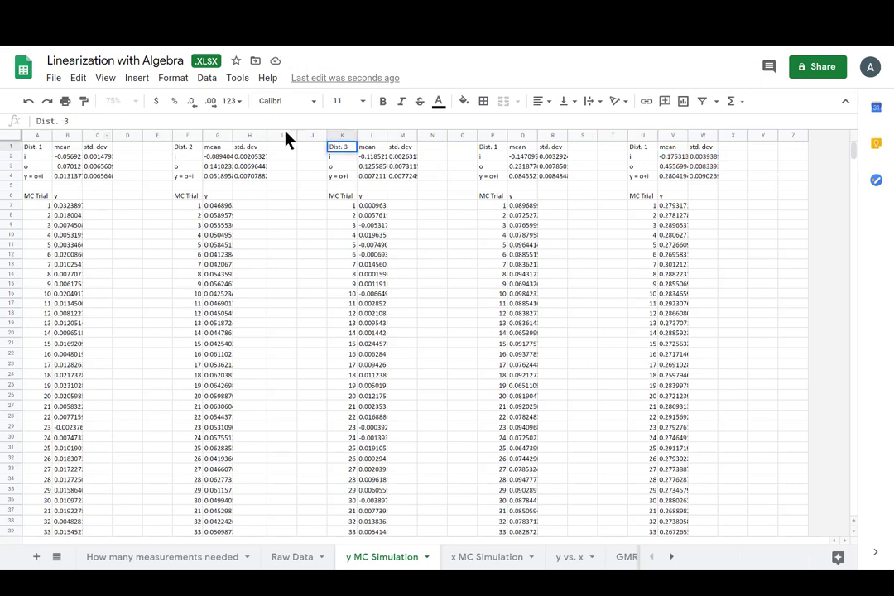
Change the fourth simulation's heading in P1 to Dist. 4
{"action": "left_click", "coordinate": [488, 149]}
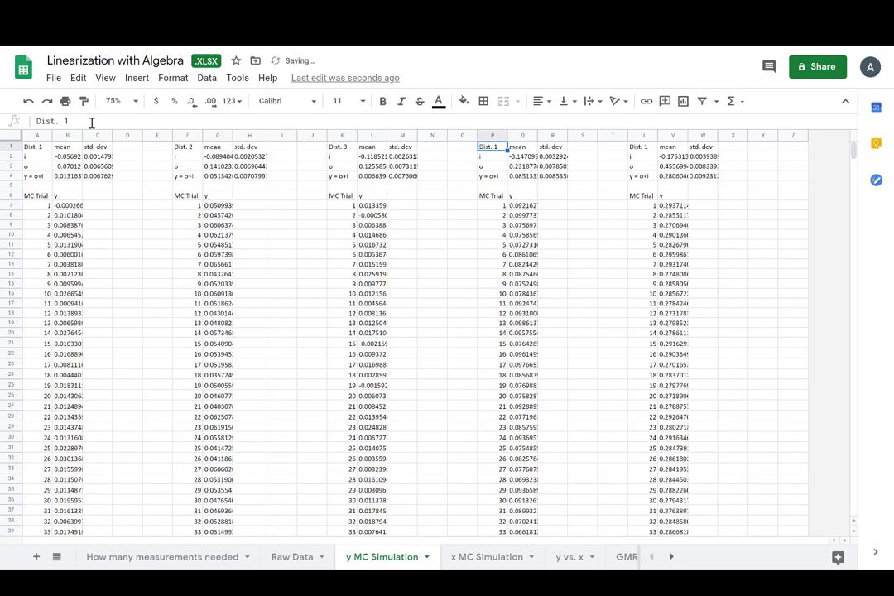
{"action": "left_click", "coordinate": [92, 121]}
{"action": "key", "text": "BackSpace"}
{"action": "type", "text": "3"}
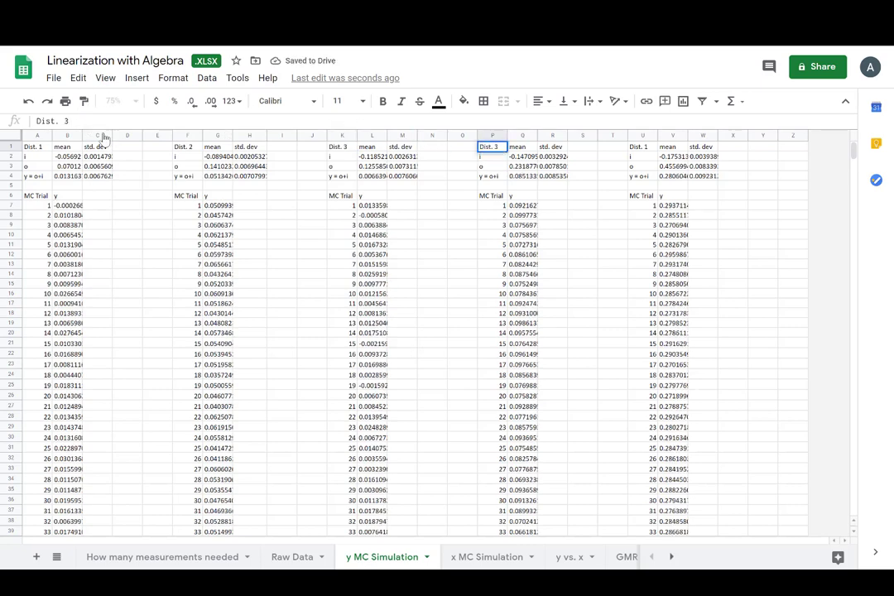
{"action": "key", "text": "BackSpace"}
{"action": "type", "text": "4"}
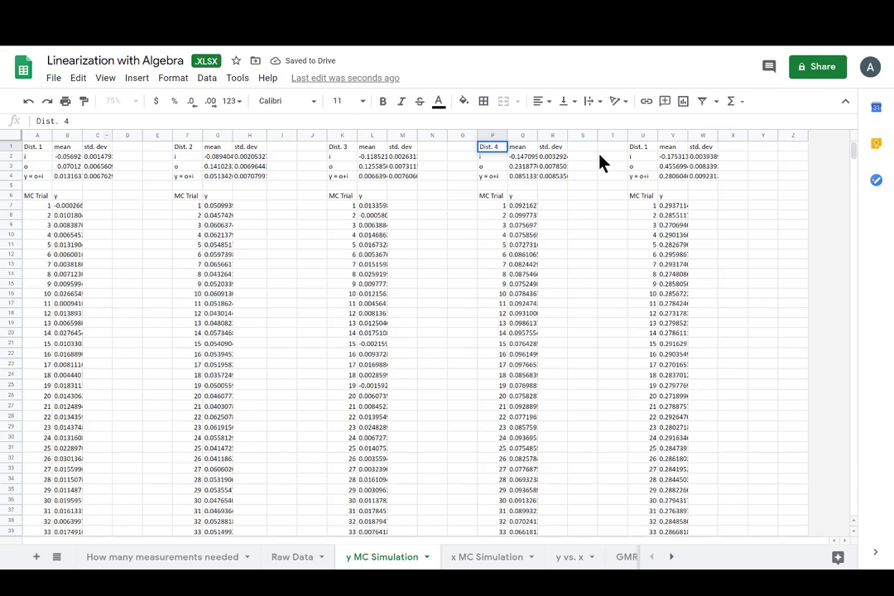
Change the fifth simulation's heading in U1 to Dist. 5
{"action": "left_click", "coordinate": [651, 152]}
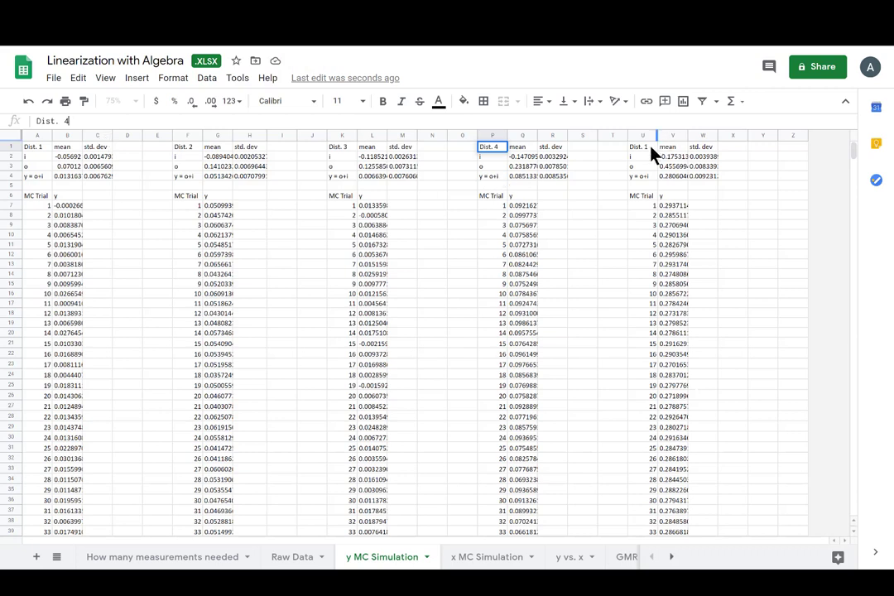
{"action": "left_click", "coordinate": [140, 120]}
{"action": "key", "text": "BackSpace"}
{"action": "type", "text": "5"}
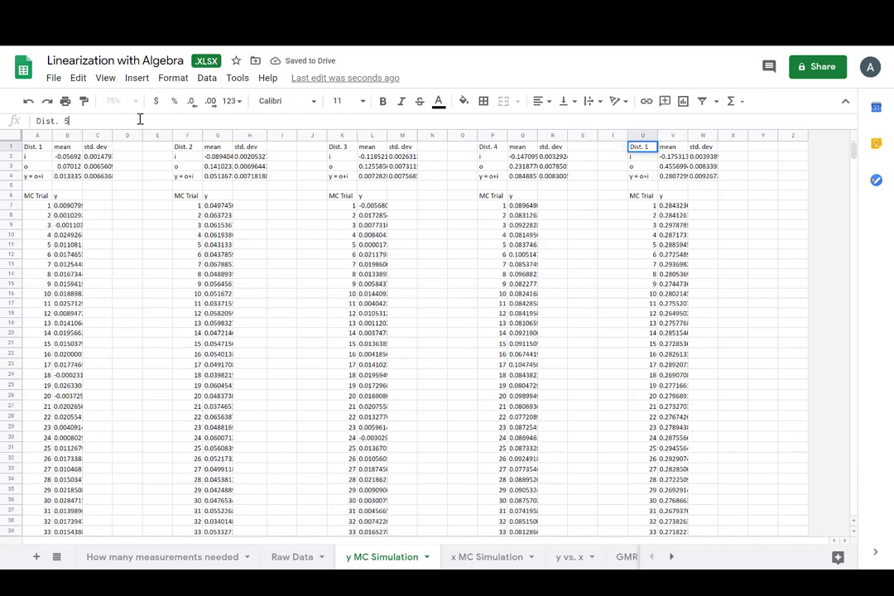
{"action": "key", "text": "Return"}
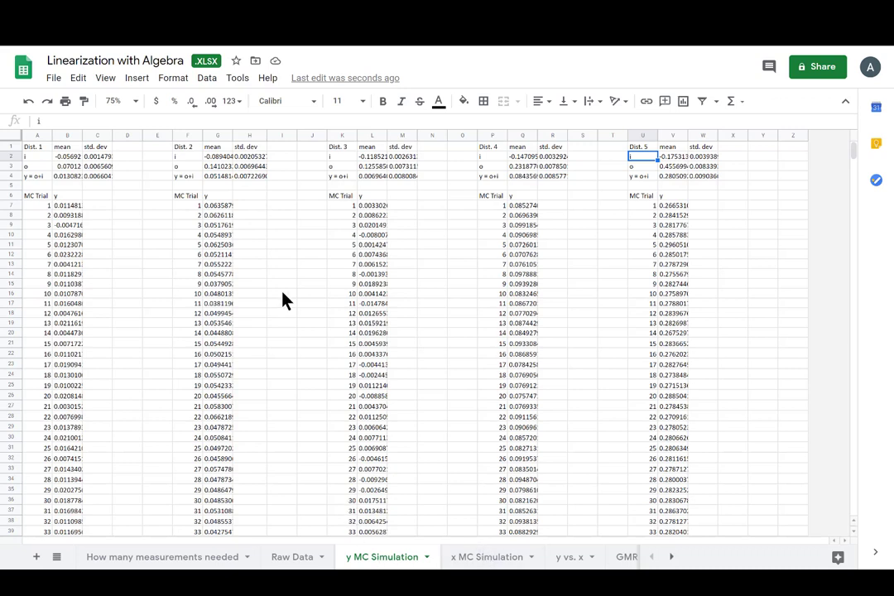
Check the NORMINV trial formulas of all five distances on the y MC Simulation sheet
{"action": "left_click", "coordinate": [494, 557]}
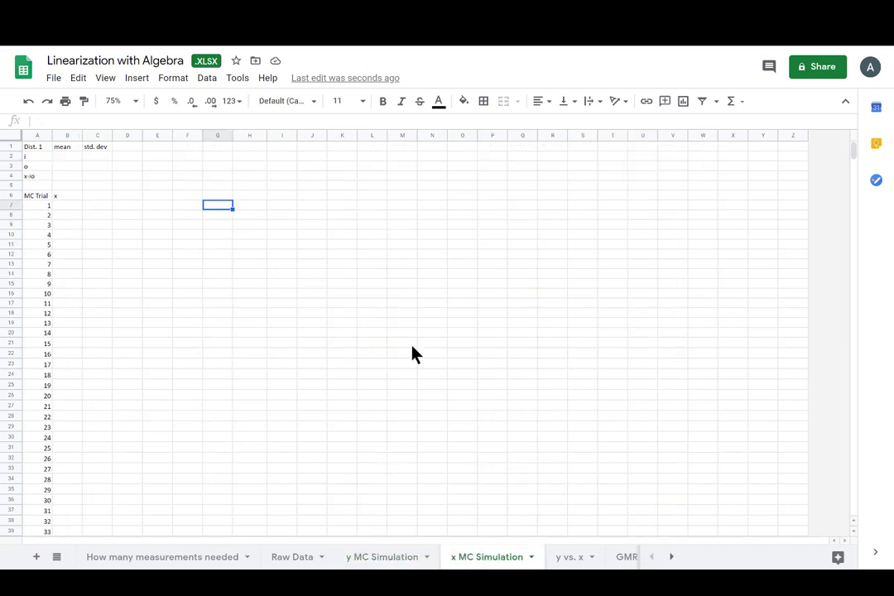
{"action": "left_click", "coordinate": [293, 557]}
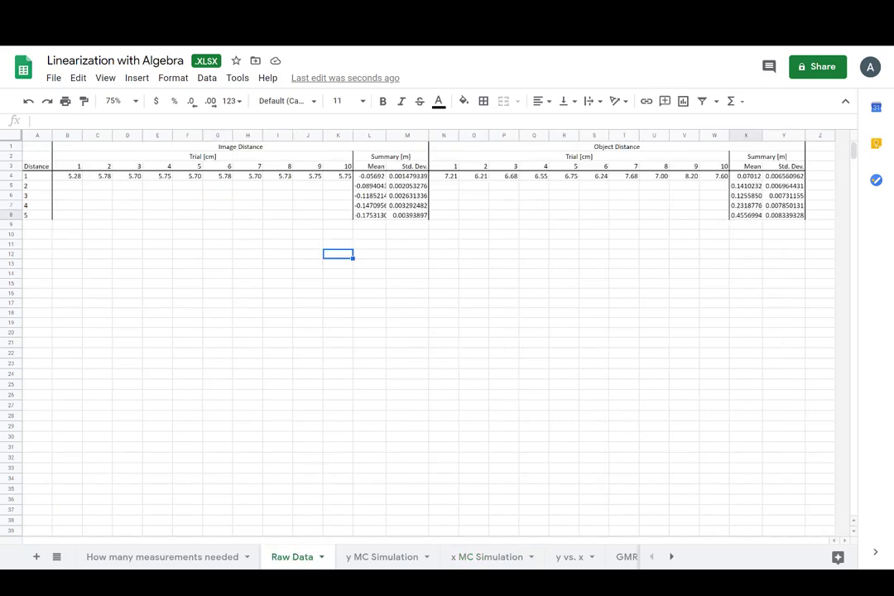
{"action": "left_click", "coordinate": [381, 555]}
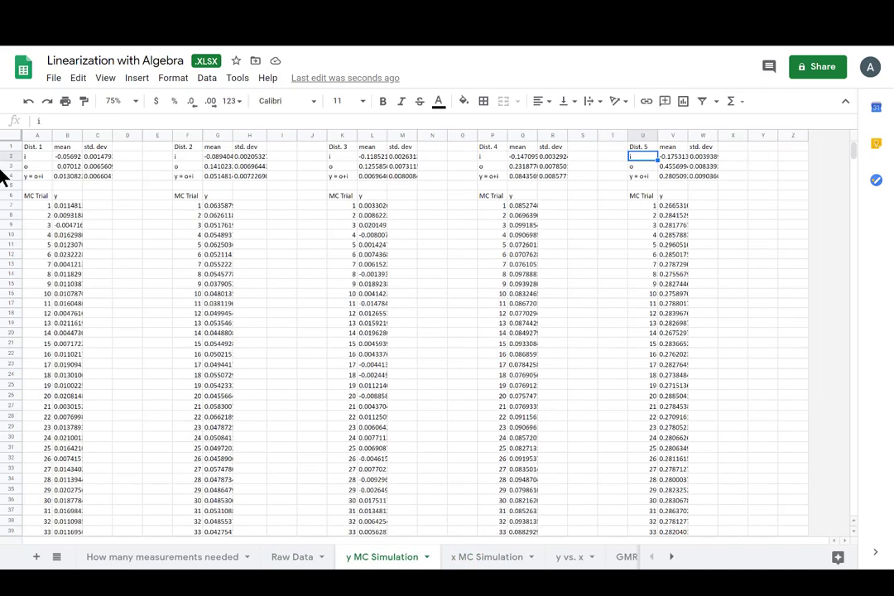
{"action": "left_click", "coordinate": [65, 225]}
{"action": "left_click", "coordinate": [225, 275]}
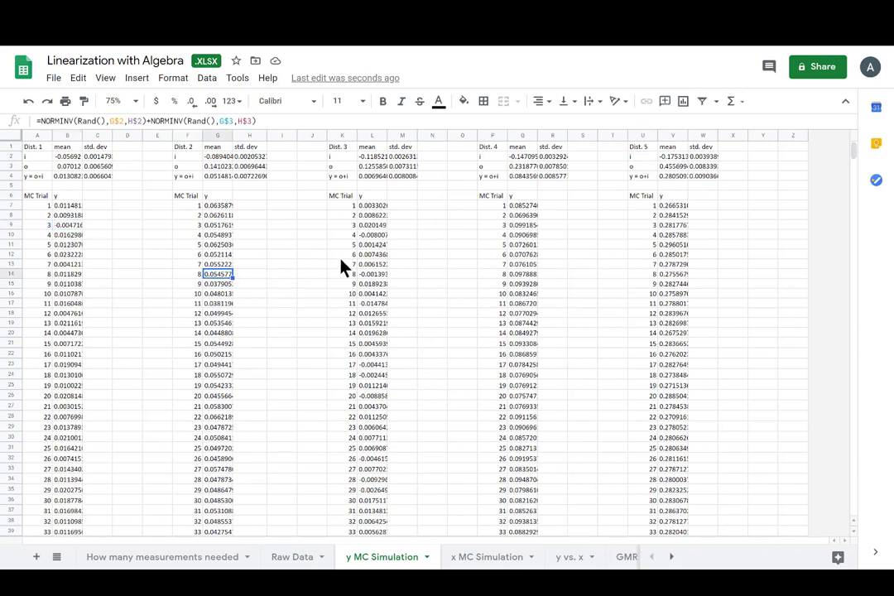
{"action": "left_click", "coordinate": [378, 275]}
{"action": "left_click", "coordinate": [524, 266]}
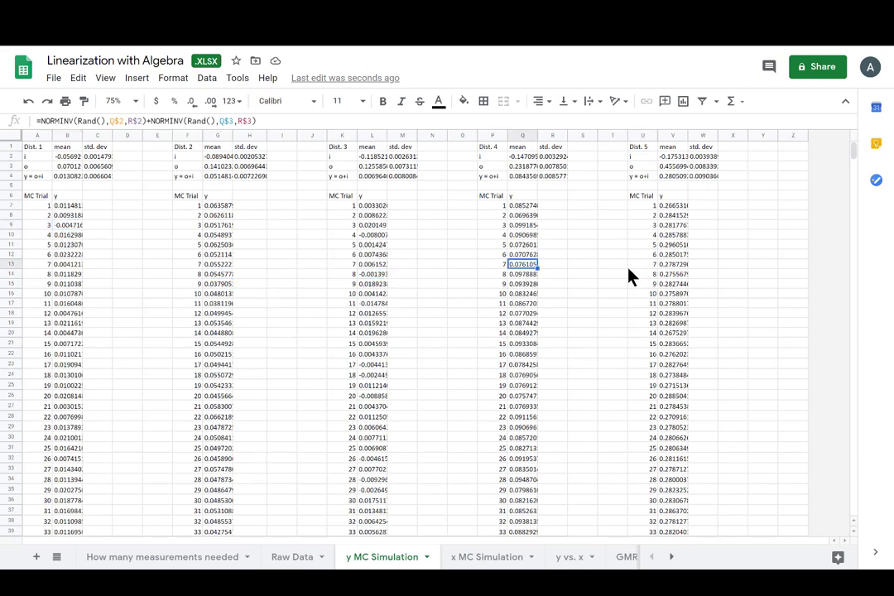
{"action": "left_click", "coordinate": [673, 254]}
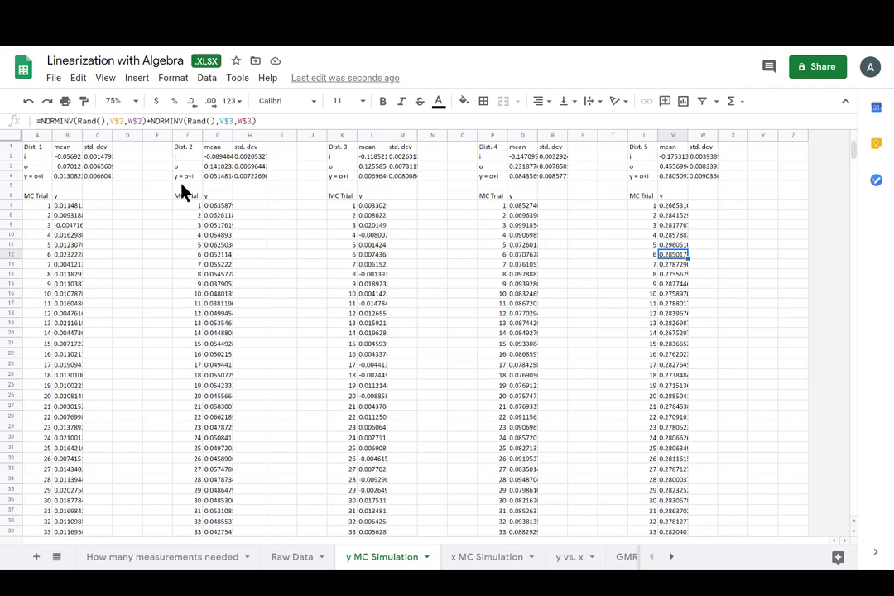
Copy the headings and the i and o inputs in A1:X3 of y MC Simulation to A1 of the x MC Simulation sheet
{"action": "left_click_drag", "start_coordinate": [41, 147], "coordinate": [723, 174]}
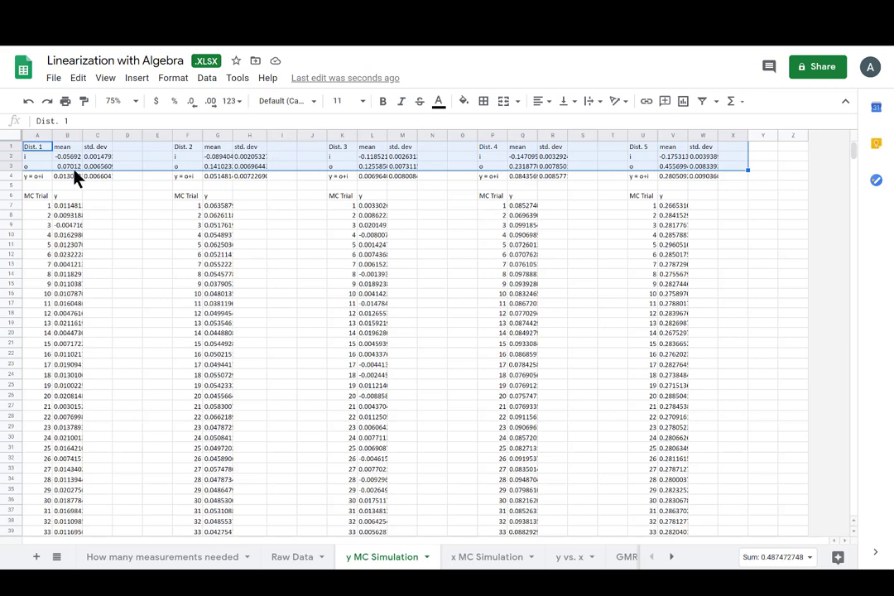
{"action": "right_click", "coordinate": [327, 163]}
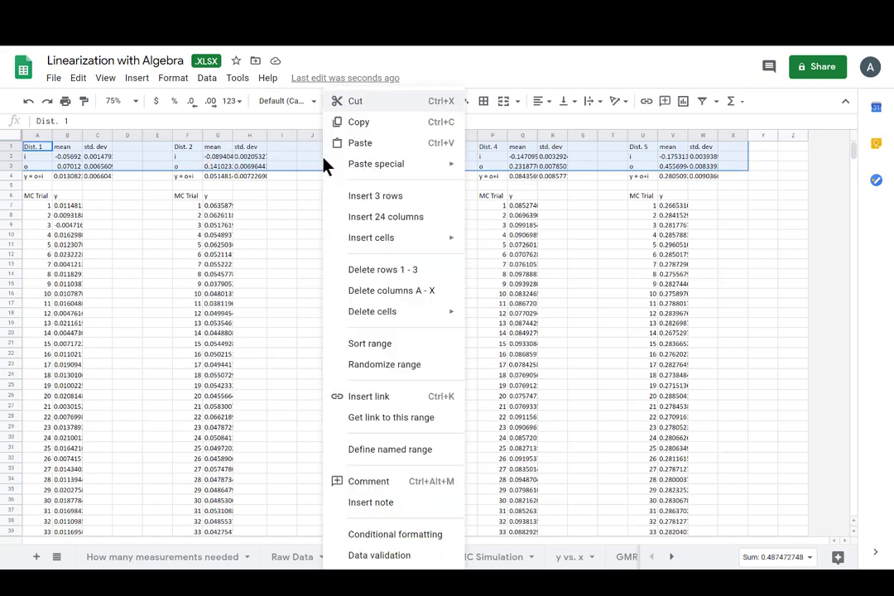
{"action": "left_click", "coordinate": [354, 124]}
{"action": "left_click", "coordinate": [476, 556]}
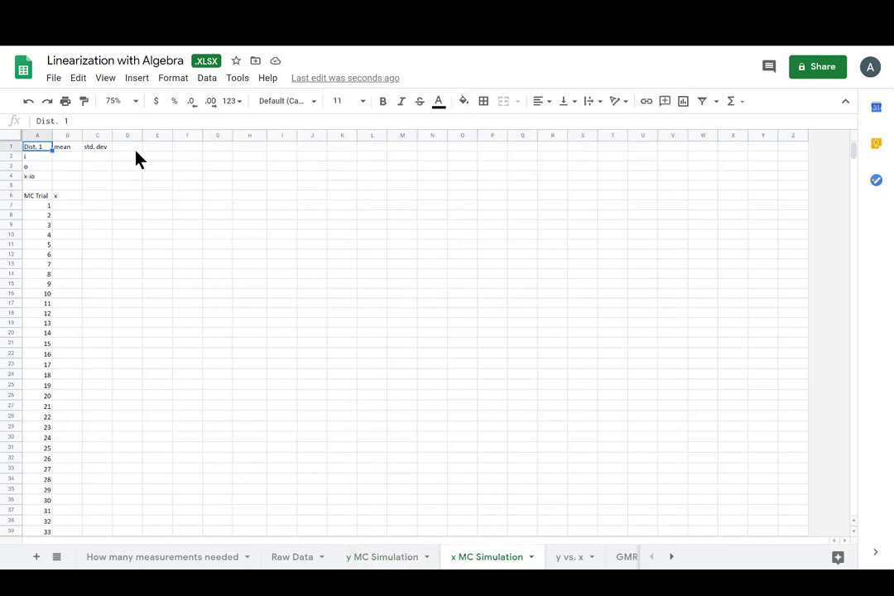
{"action": "left_click", "coordinate": [383, 557]}
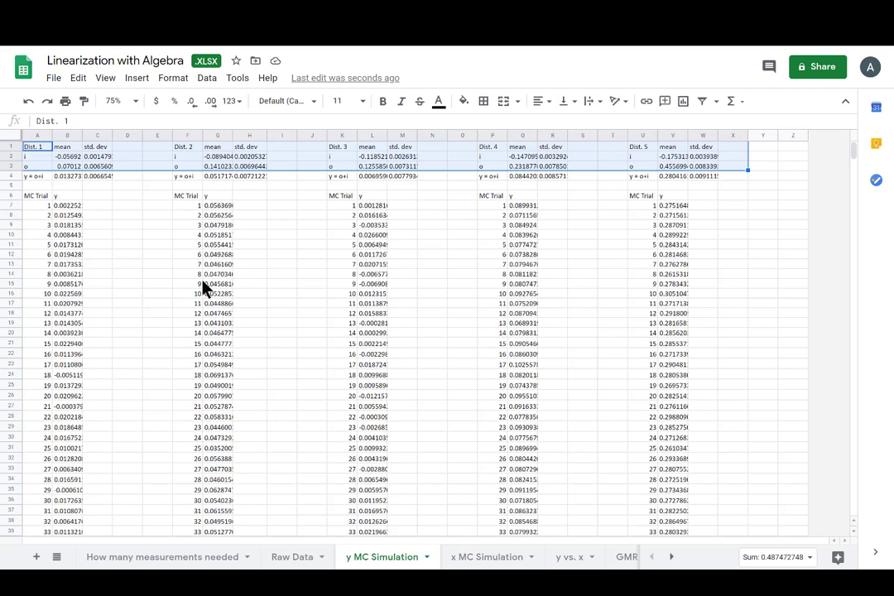
{"action": "left_click", "coordinate": [495, 558]}
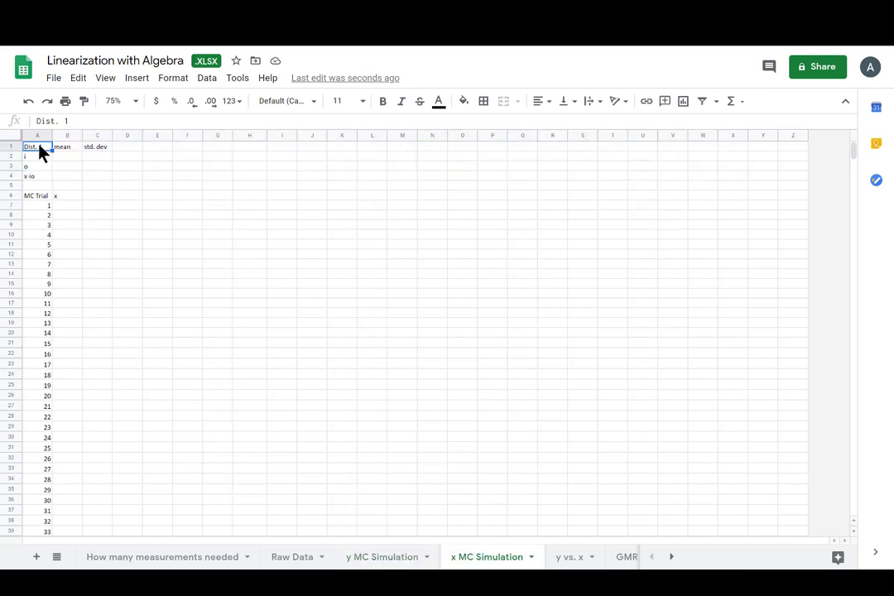
{"action": "key", "text": "ctrl+v"}
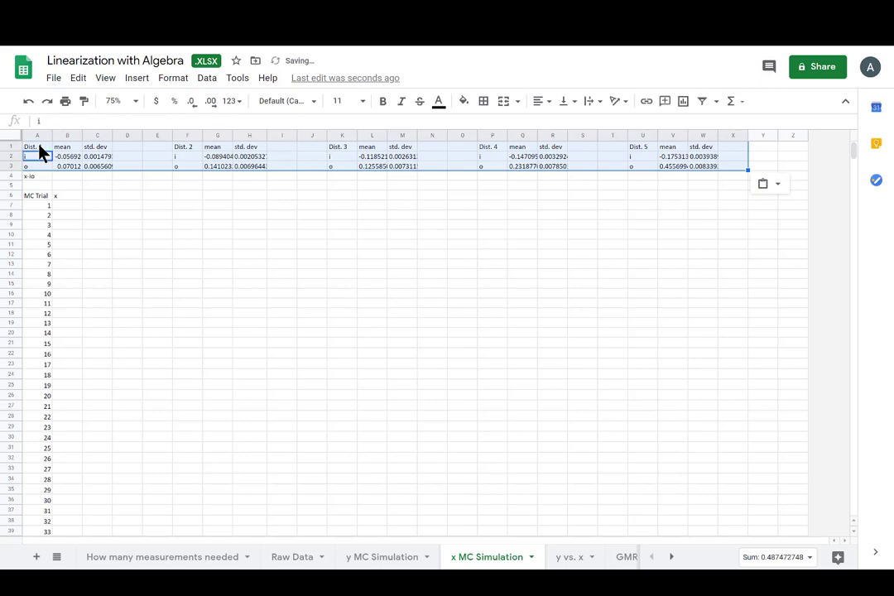
{"action": "left_click", "coordinate": [732, 224]}
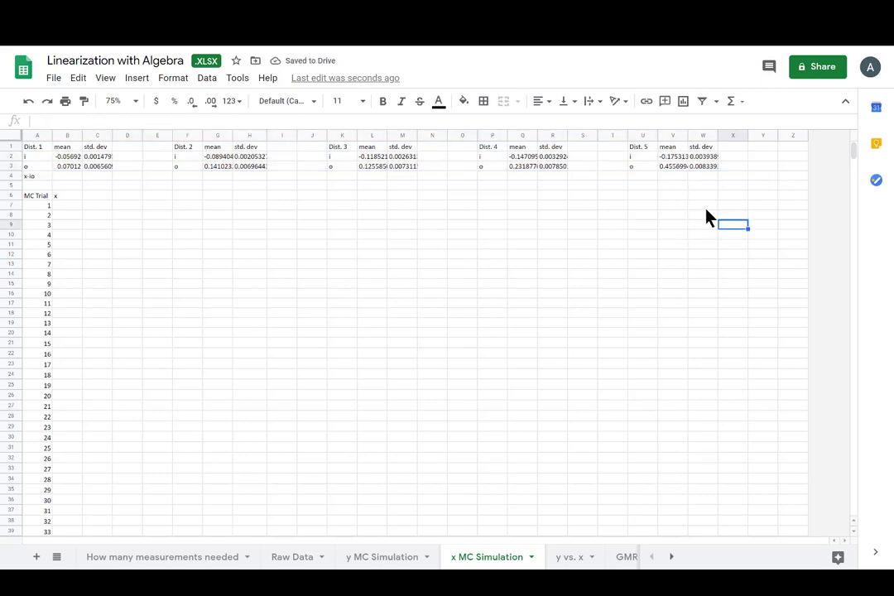
{"action": "left_click", "coordinate": [80, 199]}
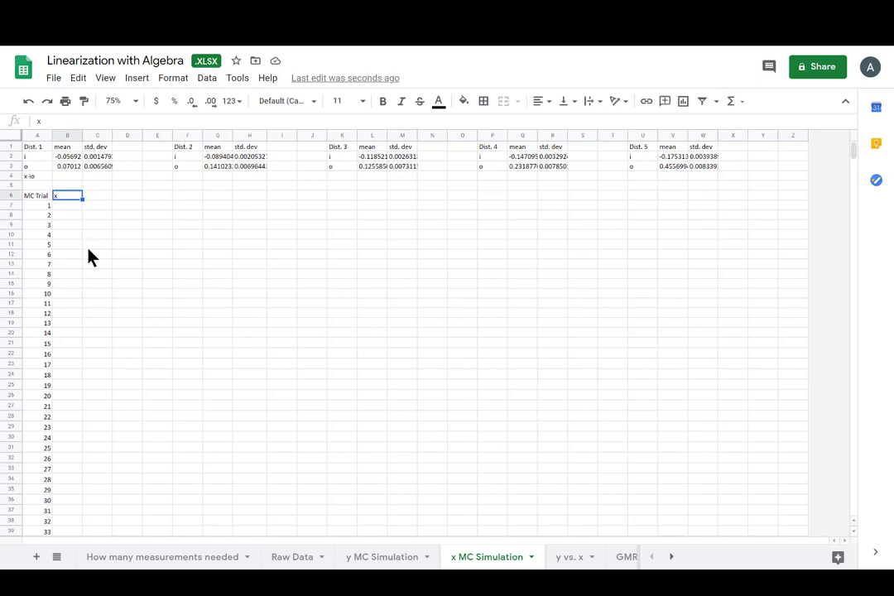
{"action": "left_click", "coordinate": [77, 176]}
{"action": "left_click", "coordinate": [98, 176]}
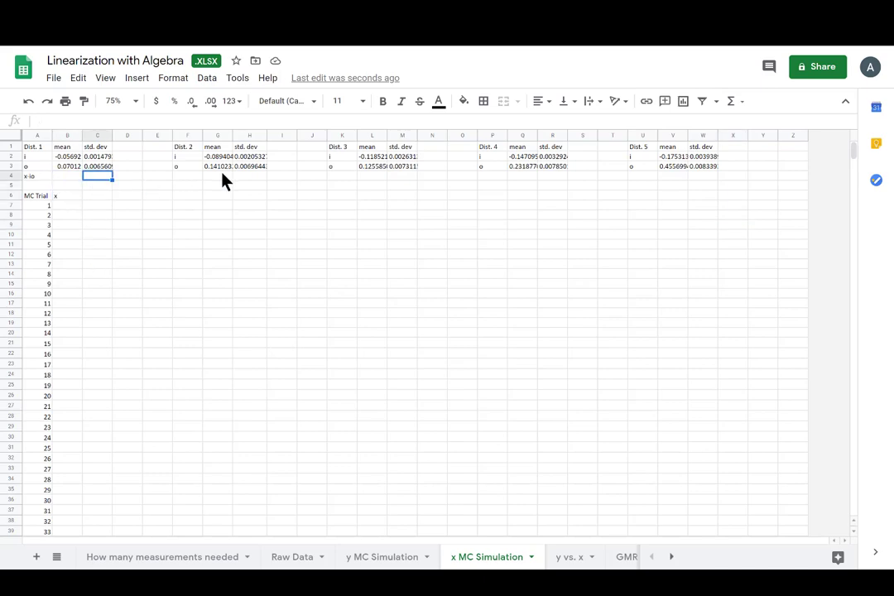
{"action": "left_click", "coordinate": [222, 174]}
{"action": "left_click", "coordinate": [244, 176]}
{"action": "left_click_drag", "start_coordinate": [69, 177], "coordinate": [67, 170]}
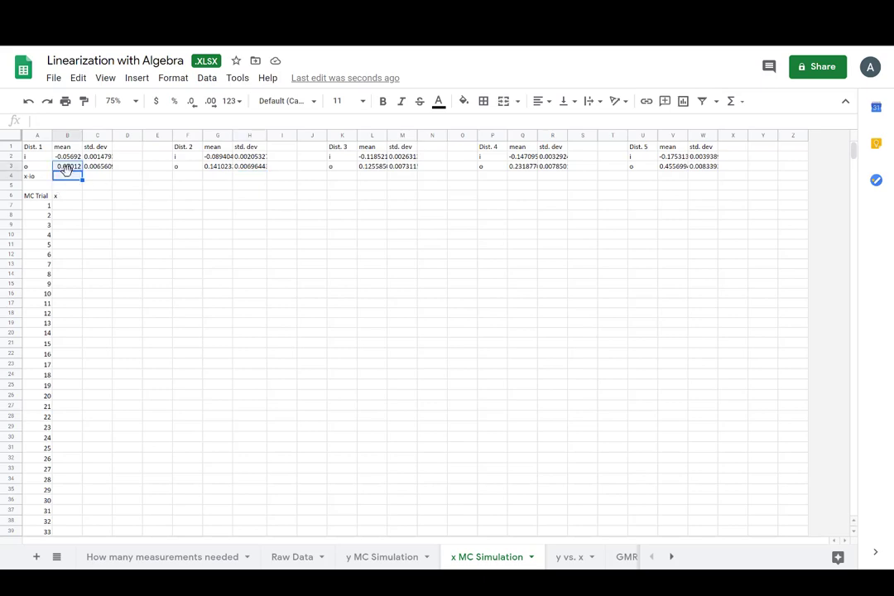
{"action": "left_click", "coordinate": [68, 177]}
{"action": "left_click", "coordinate": [70, 207]}
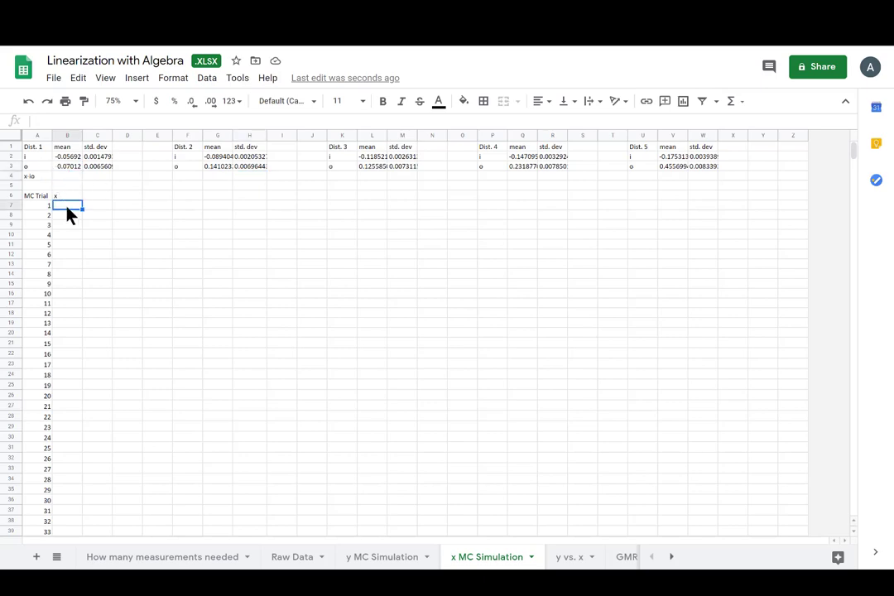
{"action": "type", "text": "normin"}
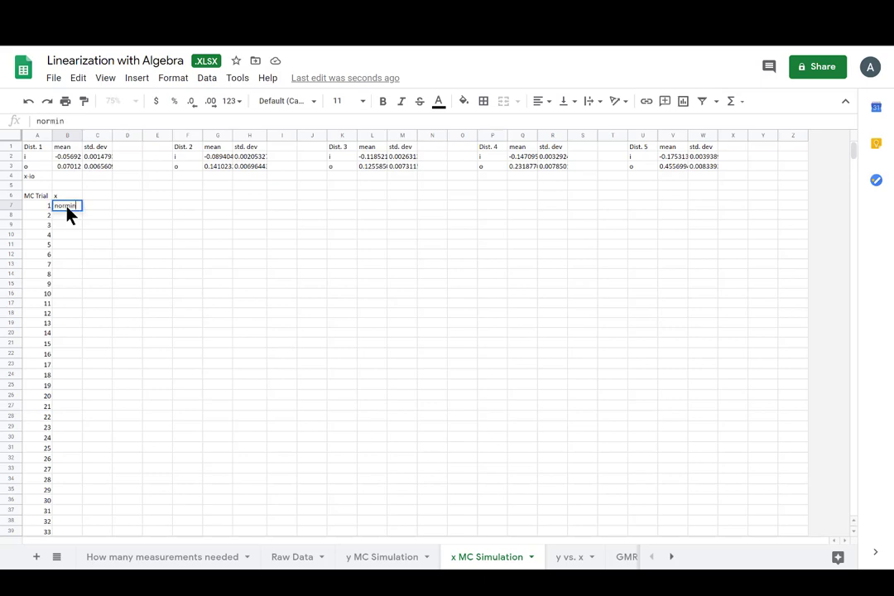
{"action": "key", "text": "BackSpace"}
{"action": "key", "text": "BackSpace"}
{"action": "key", "text": "BackSpace"}
{"action": "key", "text": "BackSpace"}
{"action": "key", "text": "BackSpace"}
{"action": "key", "text": "BackSpace"}
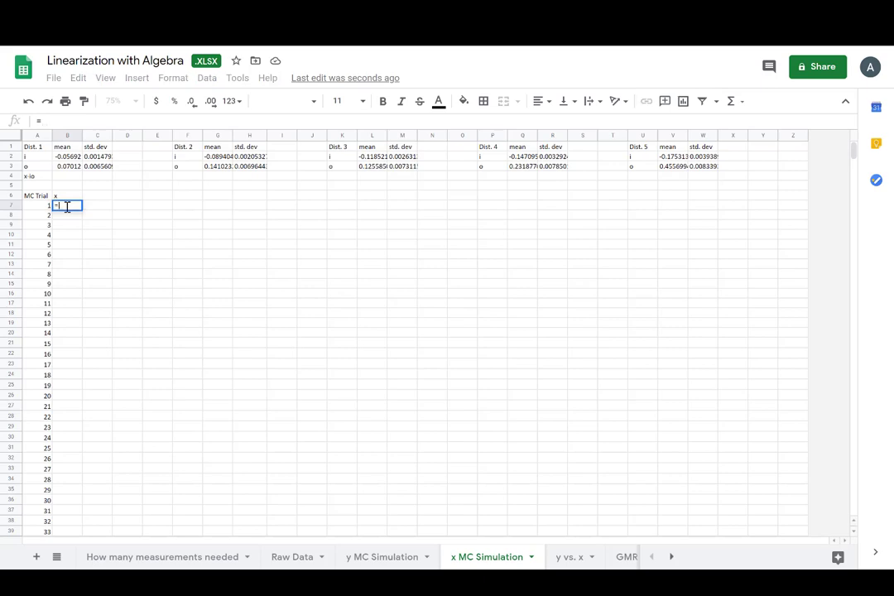
Begin the first Dist. 1 trial formula in B7 with =NORMINV(rand(), B2,C2) to draw a random i value
{"action": "type", "text": "=norm"}
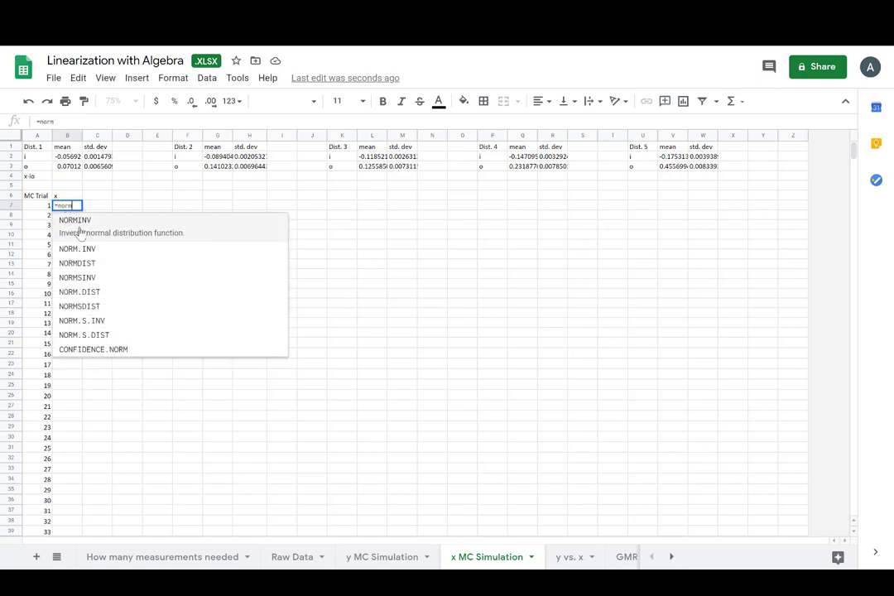
{"action": "left_click", "coordinate": [79, 233]}
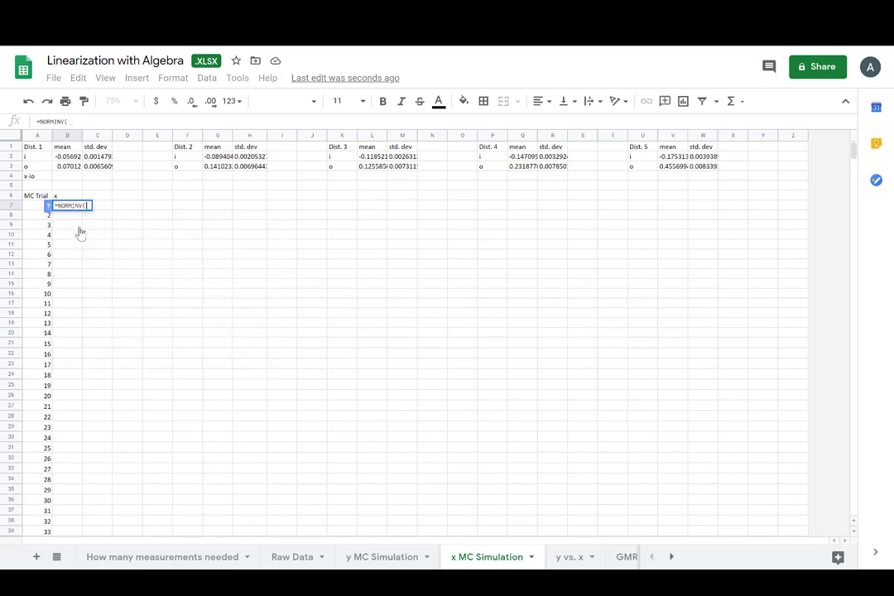
{"action": "type", "text": "rand()"}
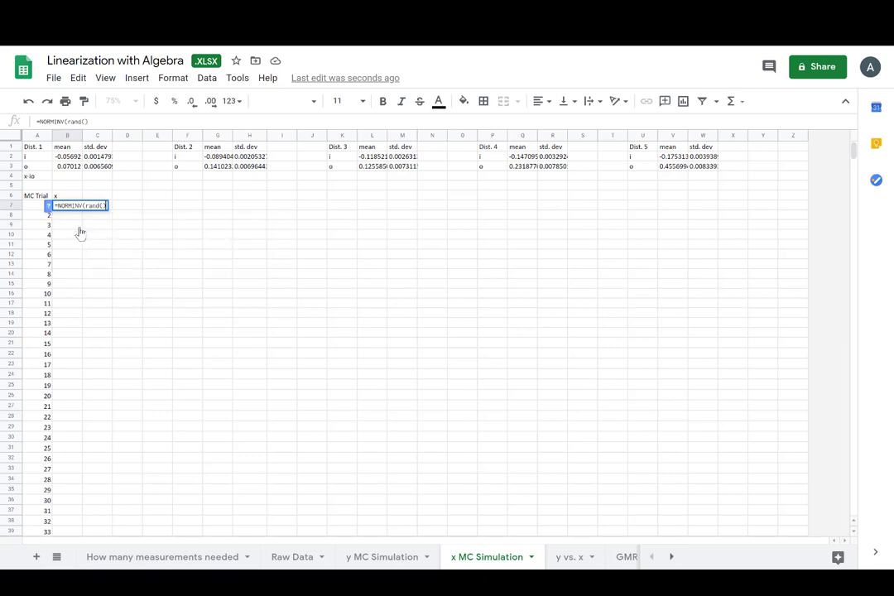
{"action": "type", "text": ","}
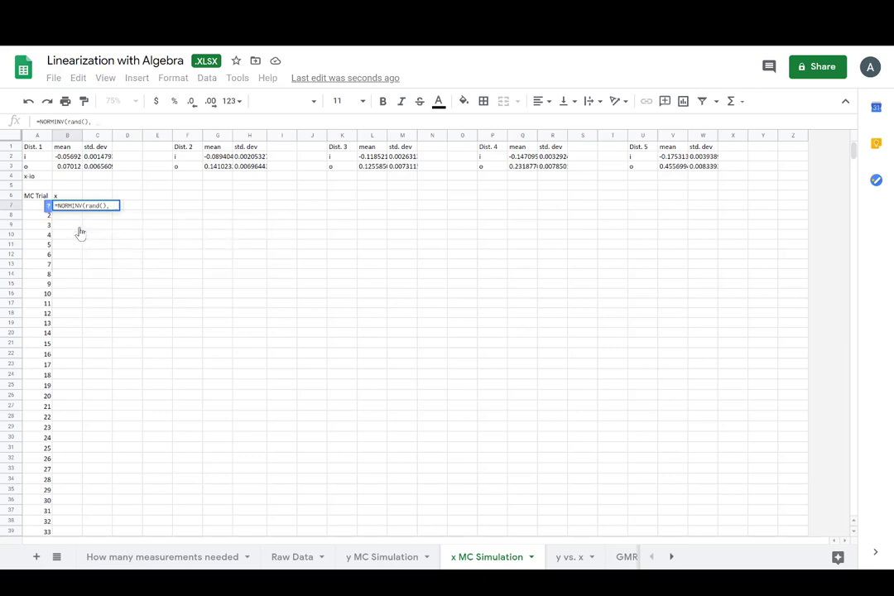
{"action": "left_click", "coordinate": [68, 157]}
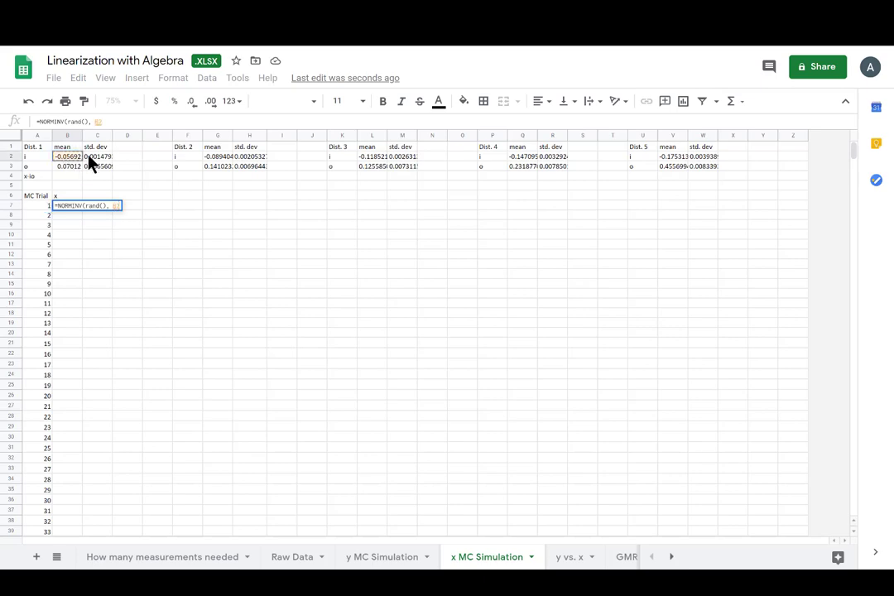
{"action": "type", "text": ","}
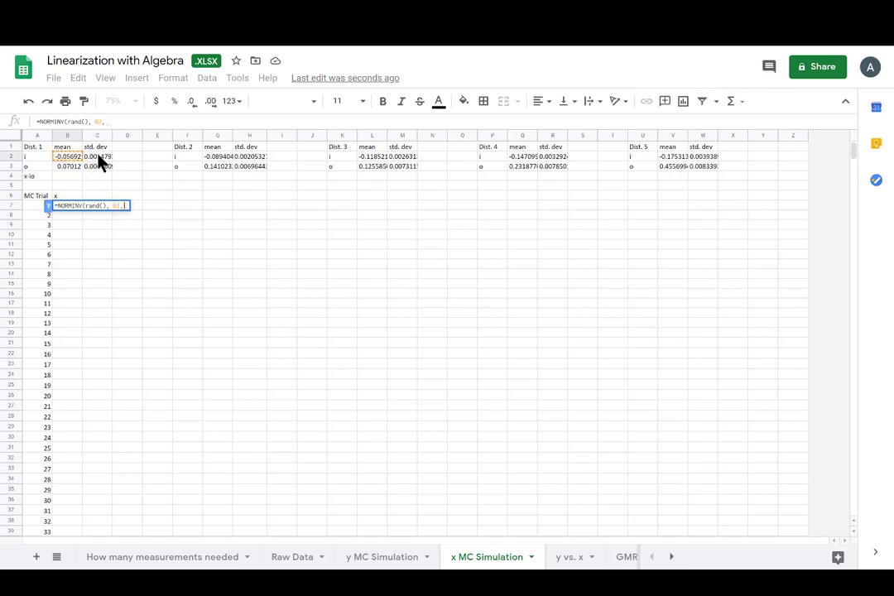
{"action": "left_click", "coordinate": [97, 159]}
{"action": "type", "text": ")"}
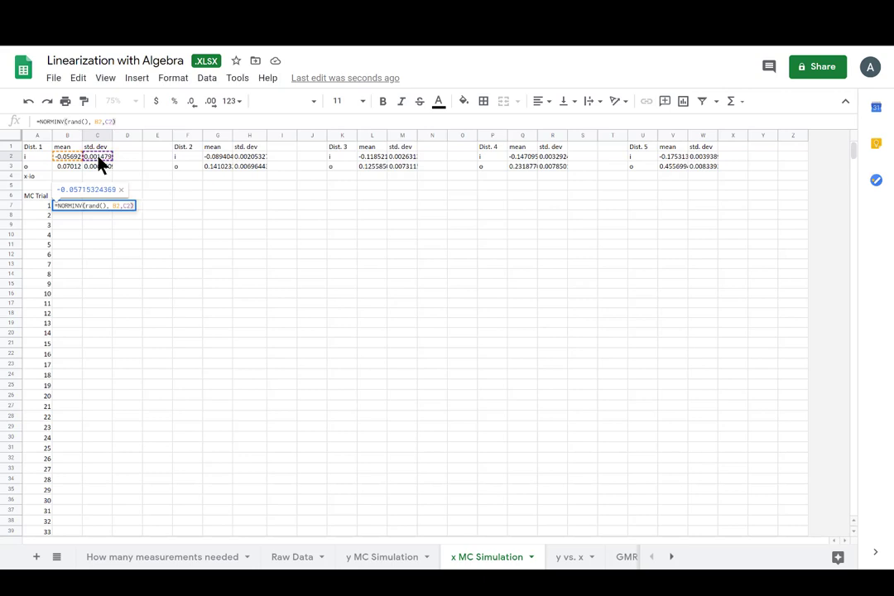
Multiply the i draw in B7 by NORMINV(rand(),B3,C3) for the random o value and enter the formula
{"action": "type", "text": "*"}
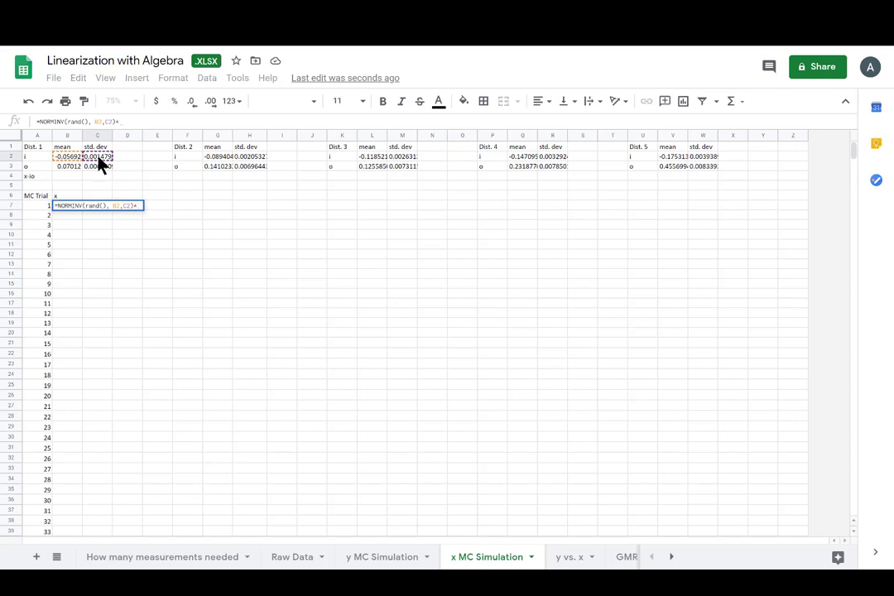
{"action": "type", "text": "norminv"}
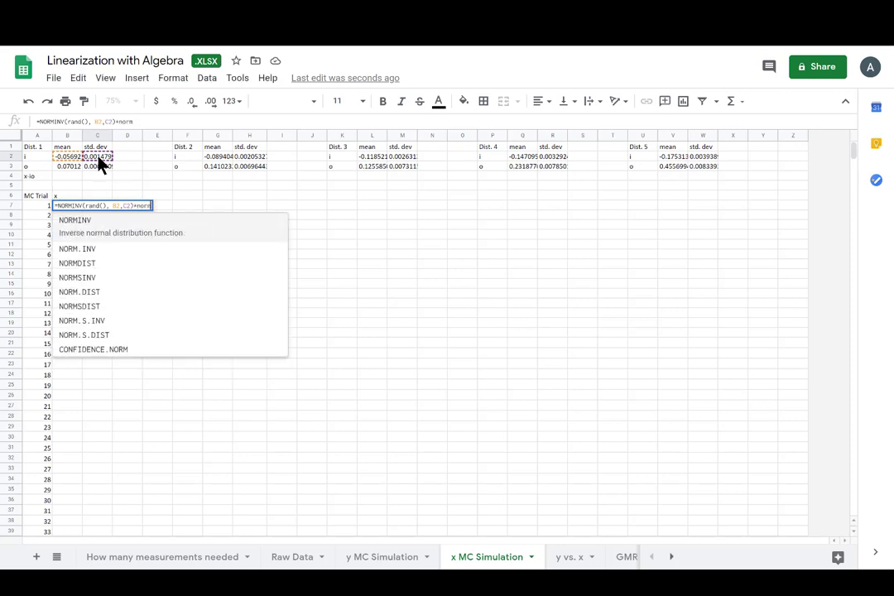
{"action": "left_click", "coordinate": [106, 231]}
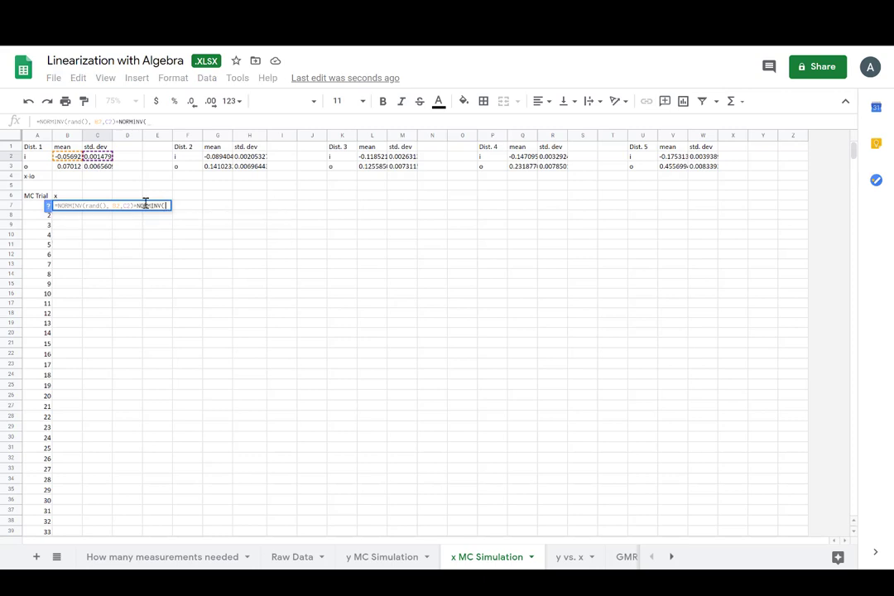
{"action": "type", "text": "rand()"}
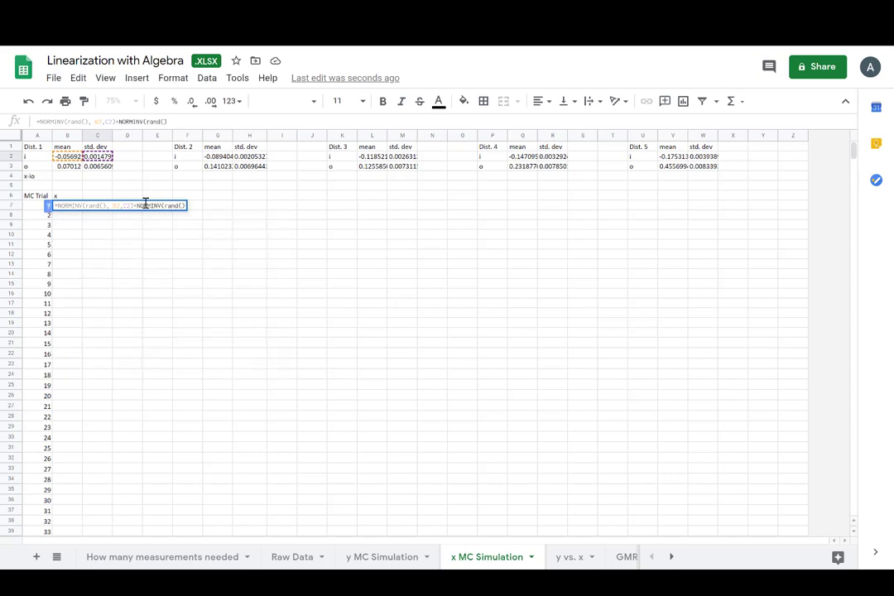
{"action": "type", "text": ","}
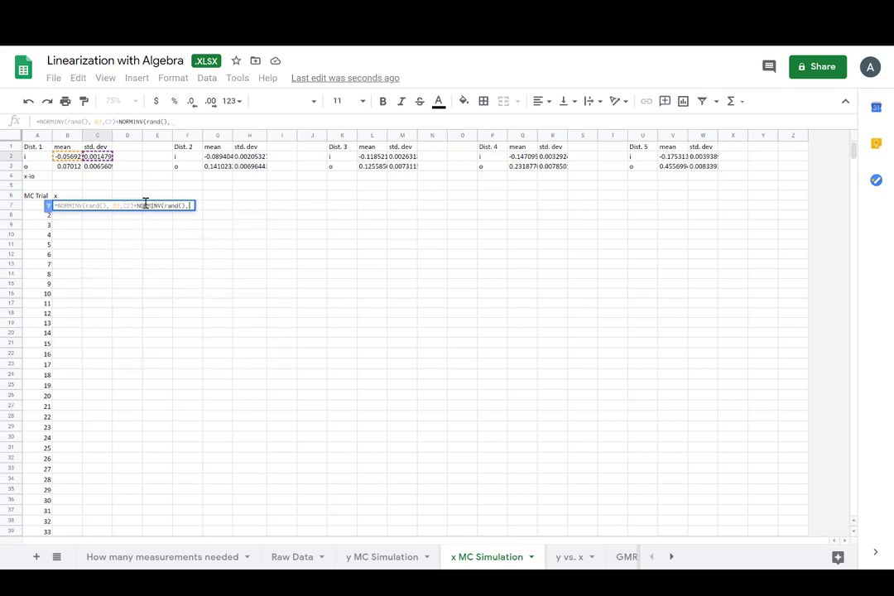
{"action": "left_click", "coordinate": [60, 167]}
{"action": "type", "text": ","}
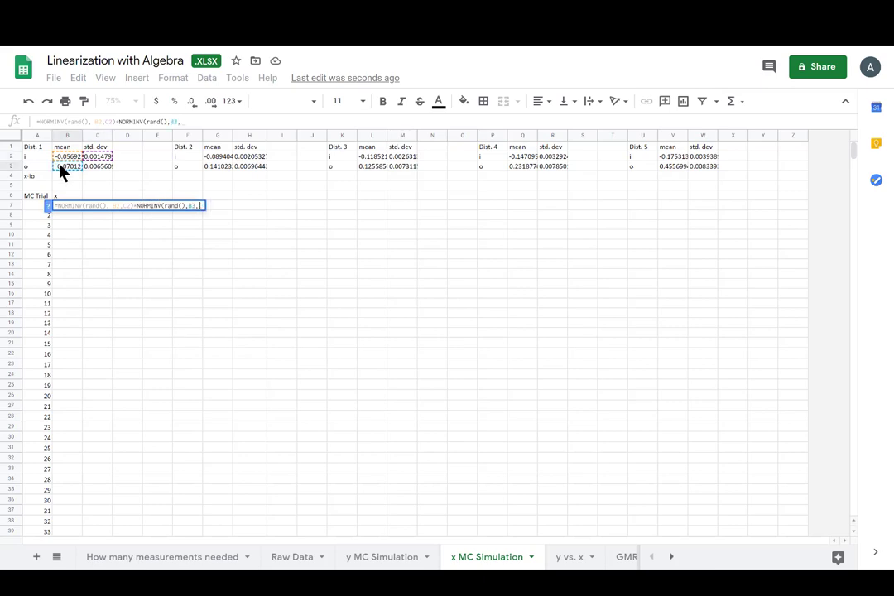
{"action": "left_click", "coordinate": [92, 166]}
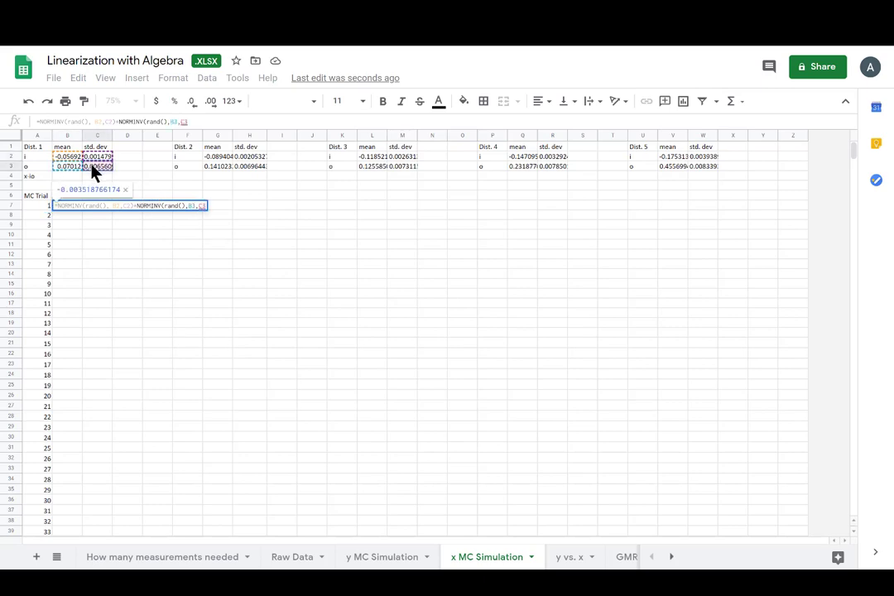
{"action": "type", "text": ")"}
{"action": "key", "text": "Return"}
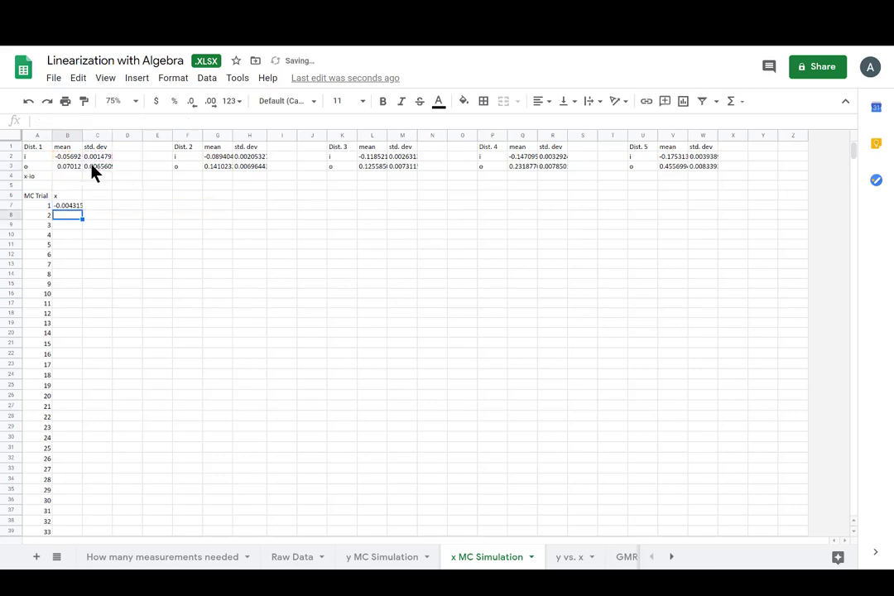
Lock the row references in the first NORMINV of B7's formula as B$2 and C$2
{"action": "left_click", "coordinate": [75, 206]}
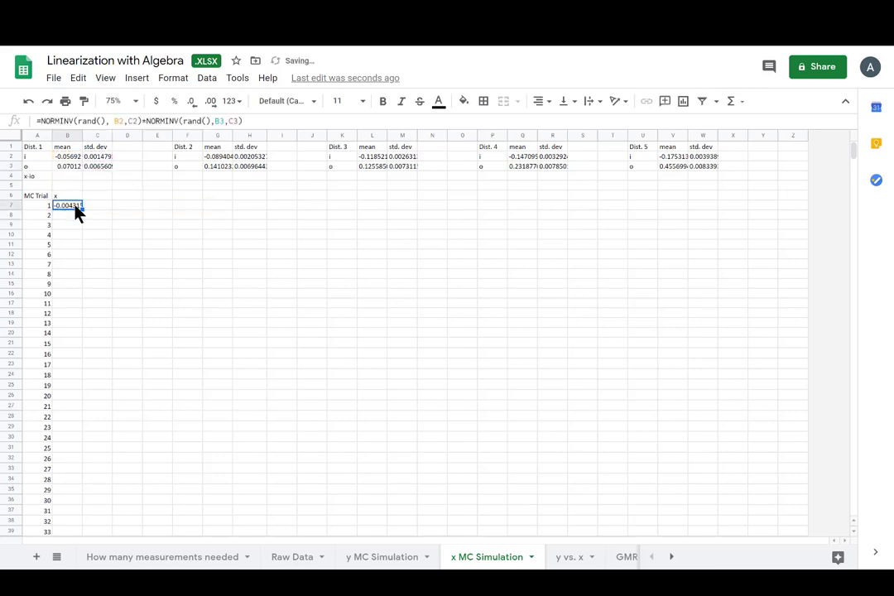
{"action": "left_click", "coordinate": [120, 121]}
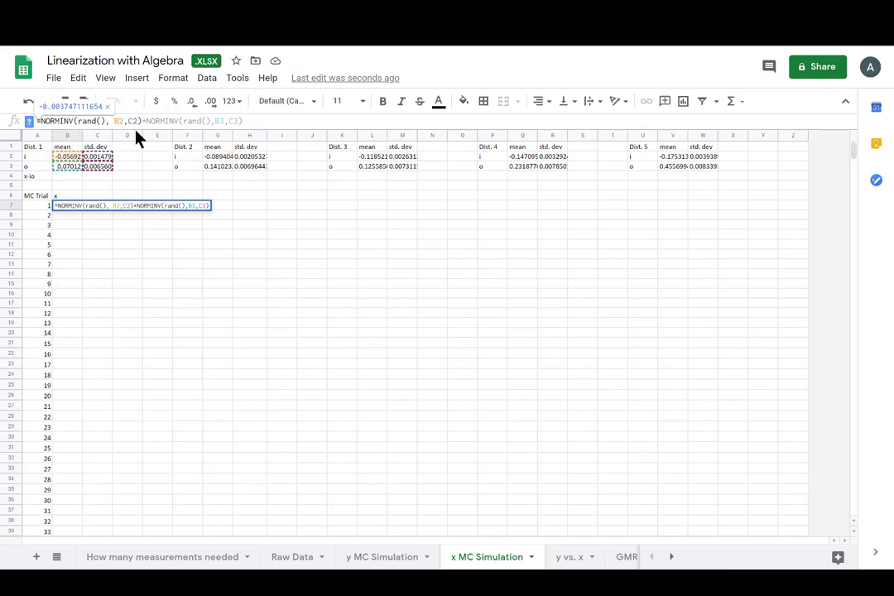
{"action": "type", "text": "$2,C"}
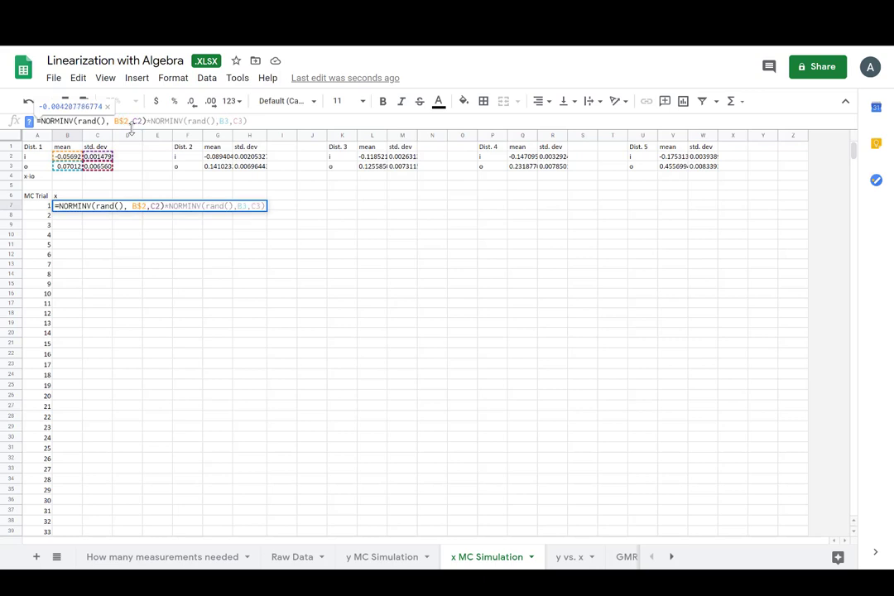
{"action": "type", "text": "$"}
Lock the row references in the second NORMINV of B7's formula as B$3 and C$3 and accept the edit
{"action": "key", "text": "Right"}
{"action": "key", "text": "Right"}
{"action": "key", "text": "Right"}
{"action": "key", "text": "Right"}
{"action": "key", "text": "Right"}
{"action": "key", "text": "Right"}
{"action": "key", "text": "Right"}
{"action": "key", "text": "Right"}
{"action": "key", "text": "Right"}
{"action": "key", "text": "Right"}
{"action": "key", "text": "Right"}
{"action": "key", "text": "Right"}
{"action": "key", "text": "Right"}
{"action": "key", "text": "Right"}
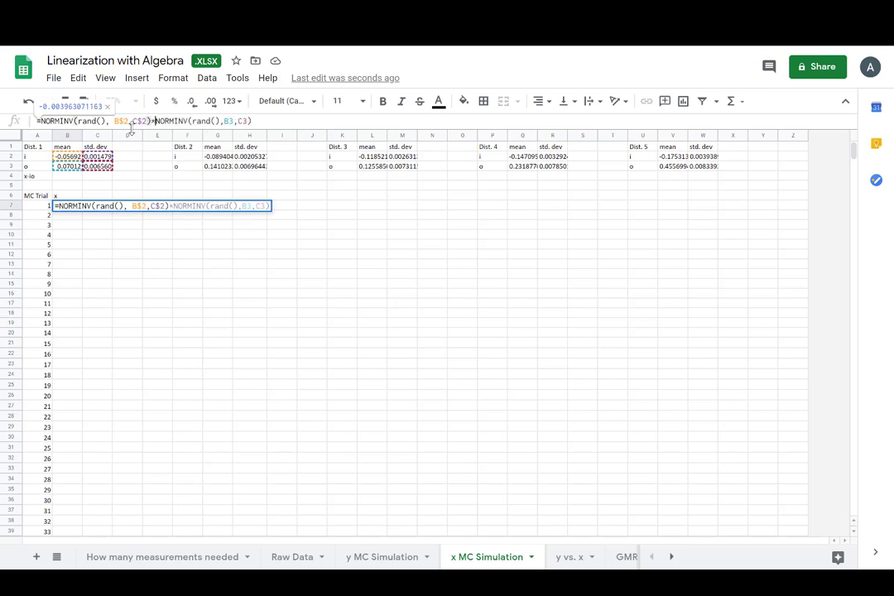
{"action": "key", "text": "Right"}
{"action": "key", "text": "Right"}
{"action": "key", "text": "Right"}
{"action": "key", "text": "Right"}
{"action": "key", "text": "Right"}
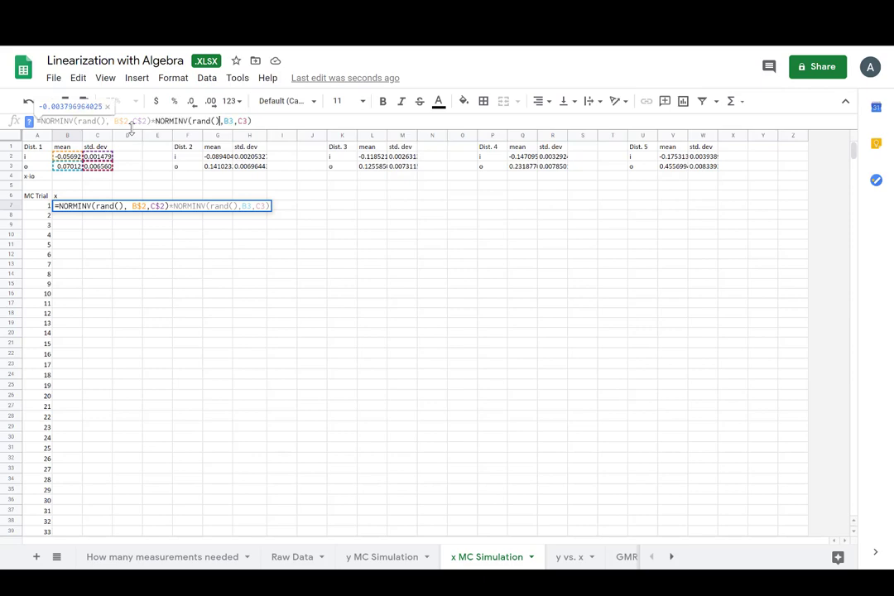
{"action": "type", "text": "$"}
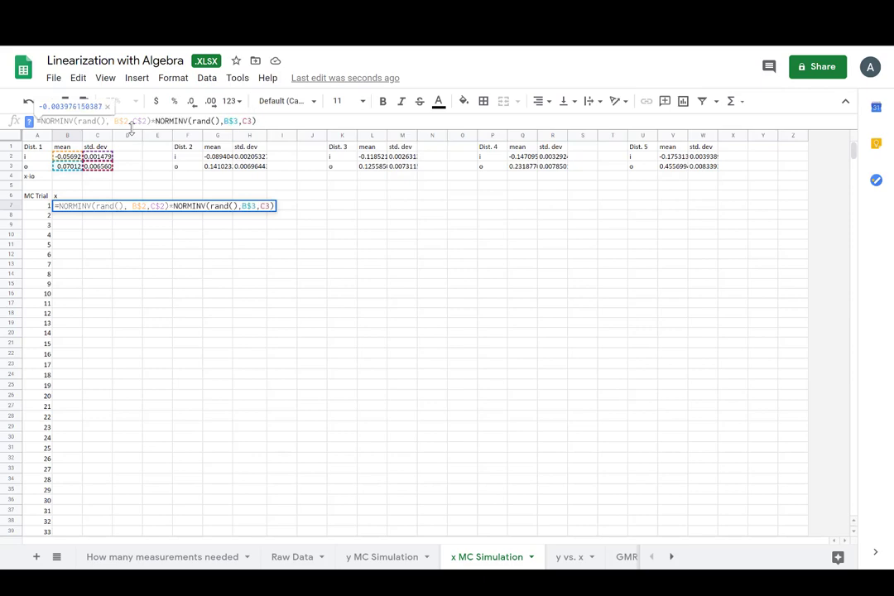
{"action": "key", "text": "Right"}
{"action": "key", "text": "Right"}
{"action": "key", "text": "Right"}
{"action": "type", "text": "$"}
{"action": "key", "text": "Return"}
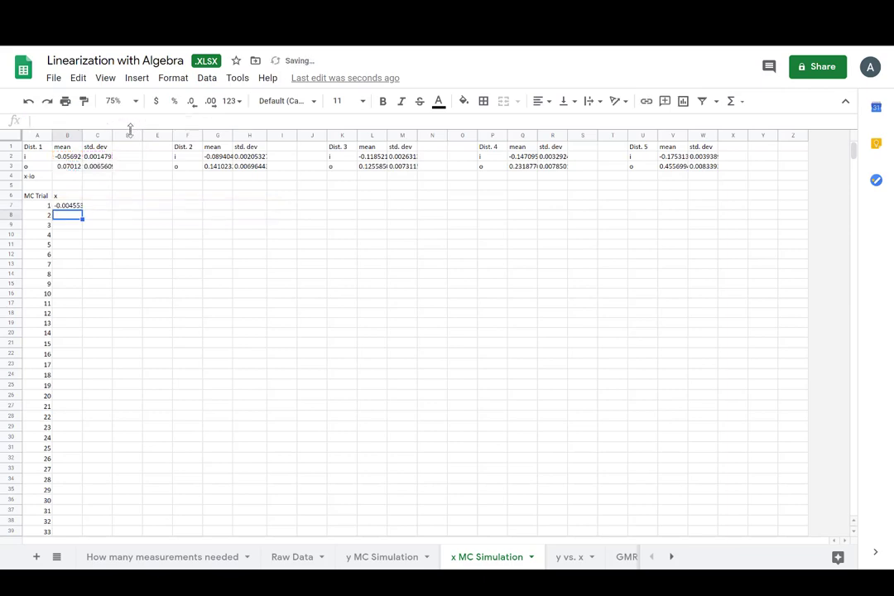
Fill the trial formula from B7 down to B1006 for all 1000 Dist. 1 trials
{"action": "left_click", "coordinate": [77, 207]}
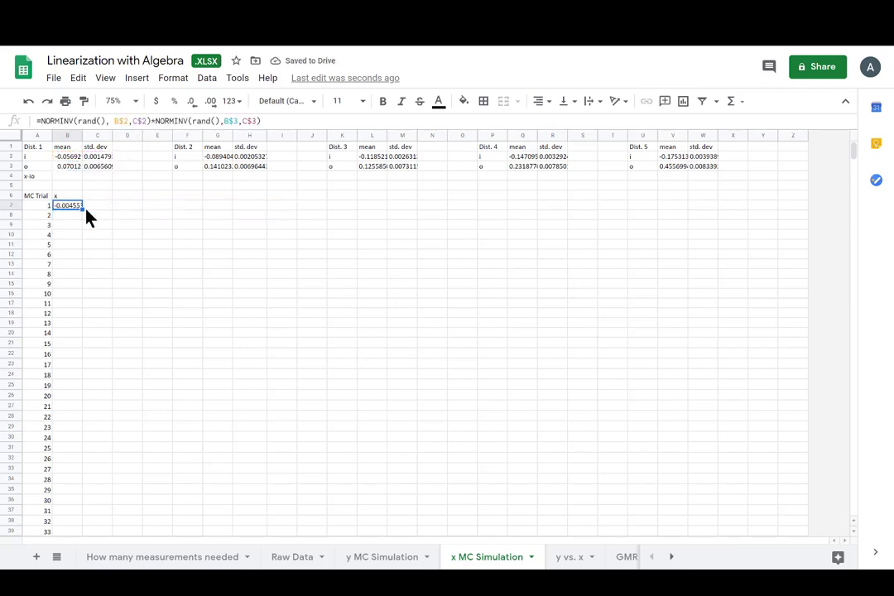
{"action": "left_click_drag", "start_coordinate": [83, 209], "coordinate": [91, 538]}
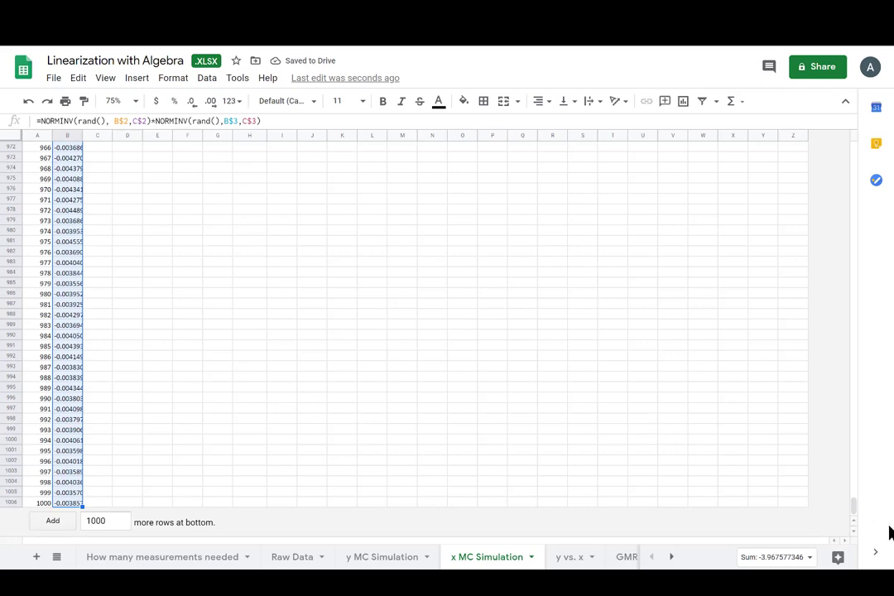
{"action": "left_click_drag", "start_coordinate": [851, 515], "coordinate": [839, 131]}
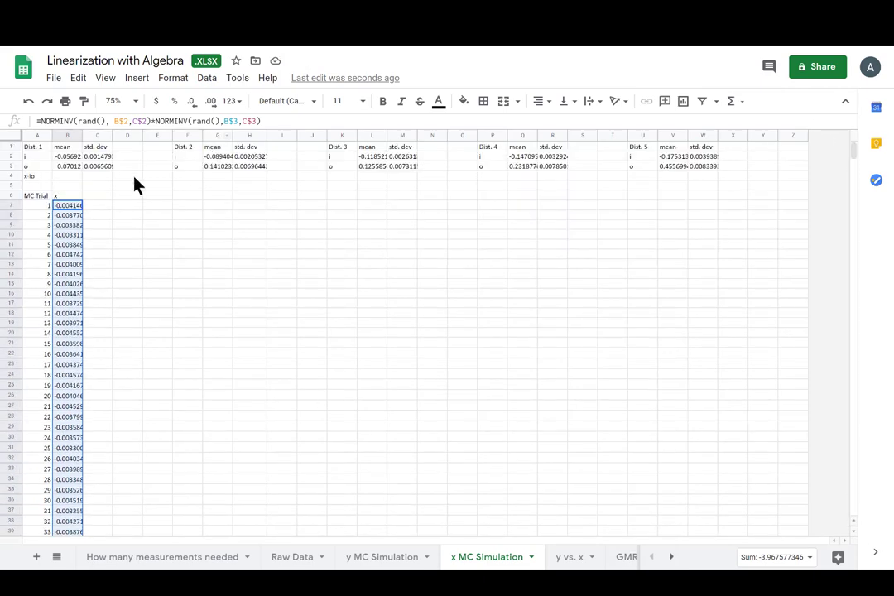
{"action": "left_click", "coordinate": [68, 176]}
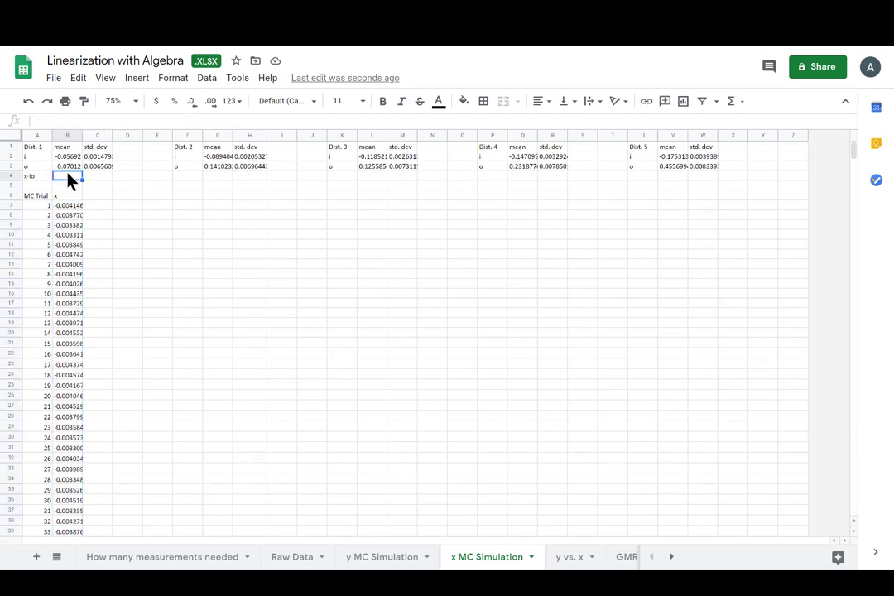
{"action": "type", "text": "average"}
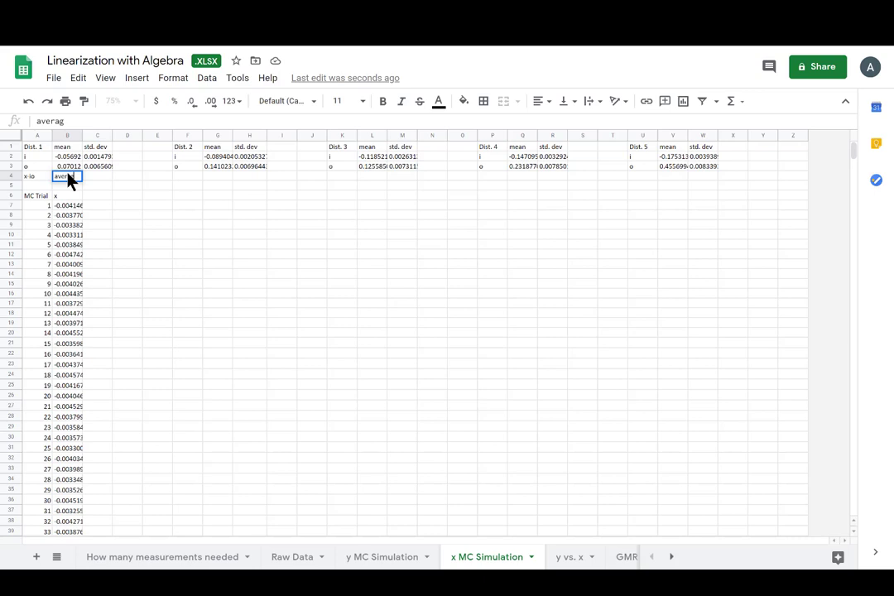
{"action": "key", "text": "BackSpace"}
{"action": "key", "text": "BackSpace"}
{"action": "key", "text": "BackSpace"}
{"action": "key", "text": "BackSpace"}
{"action": "key", "text": "BackSpace"}
{"action": "key", "text": "BackSpace"}
{"action": "key", "text": "BackSpace"}
Enter =AVERAGE(B7:B1006) in B4 as the mean of x for Dist. 1
{"action": "type", "text": "="}
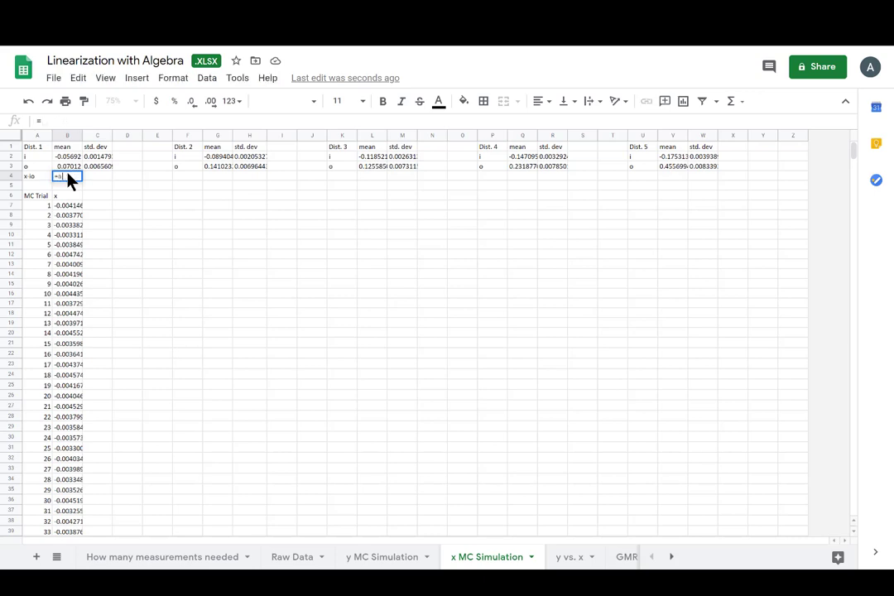
{"action": "type", "text": "averag"}
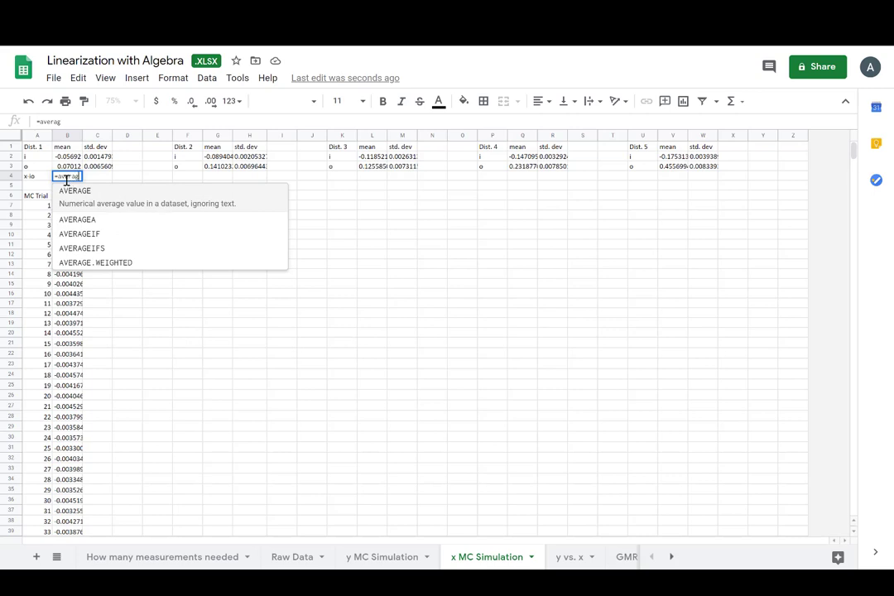
{"action": "key", "text": "Tab"}
{"action": "left_click_drag", "start_coordinate": [74, 207], "coordinate": [76, 219]}
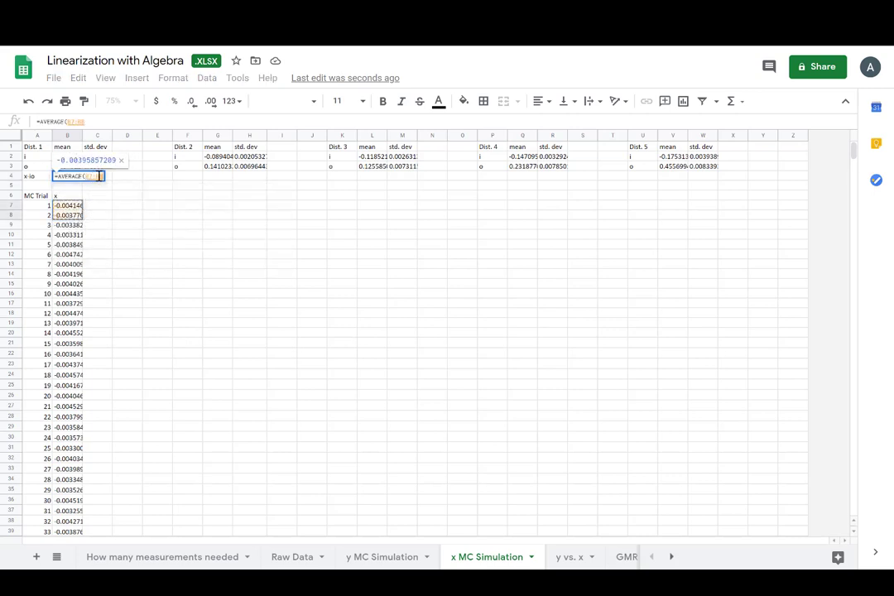
{"action": "left_click", "coordinate": [104, 123]}
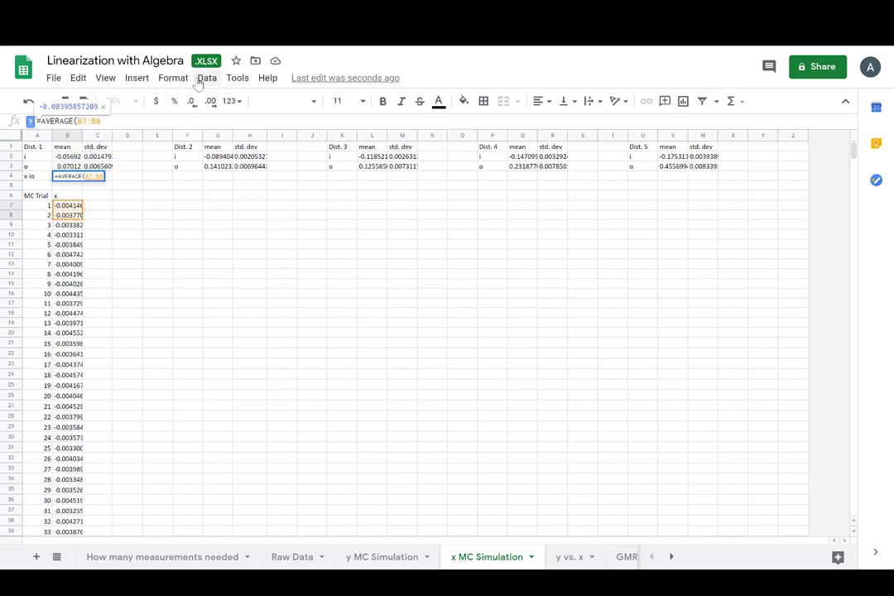
{"action": "key", "text": "BackSpace"}
{"action": "type", "text": "1007"}
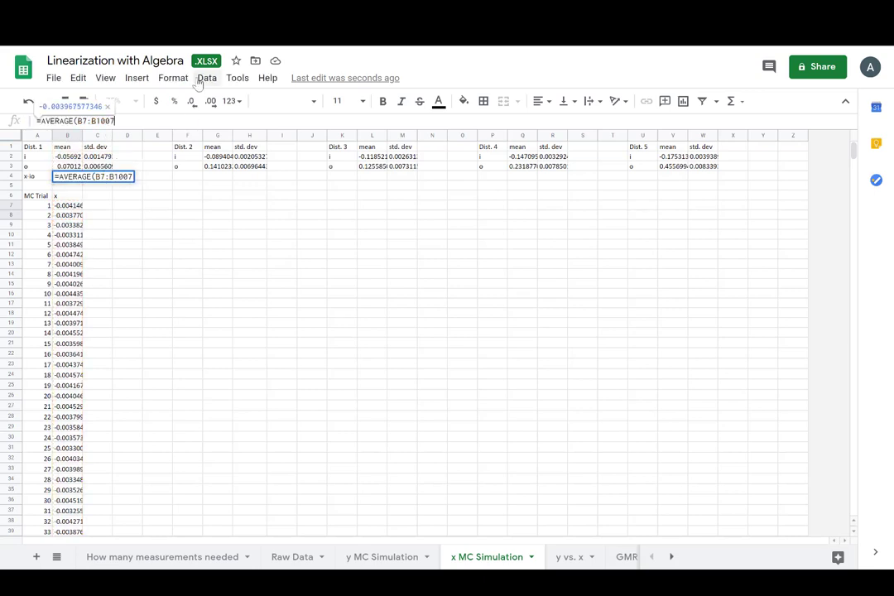
{"action": "key", "text": "BackSpace"}
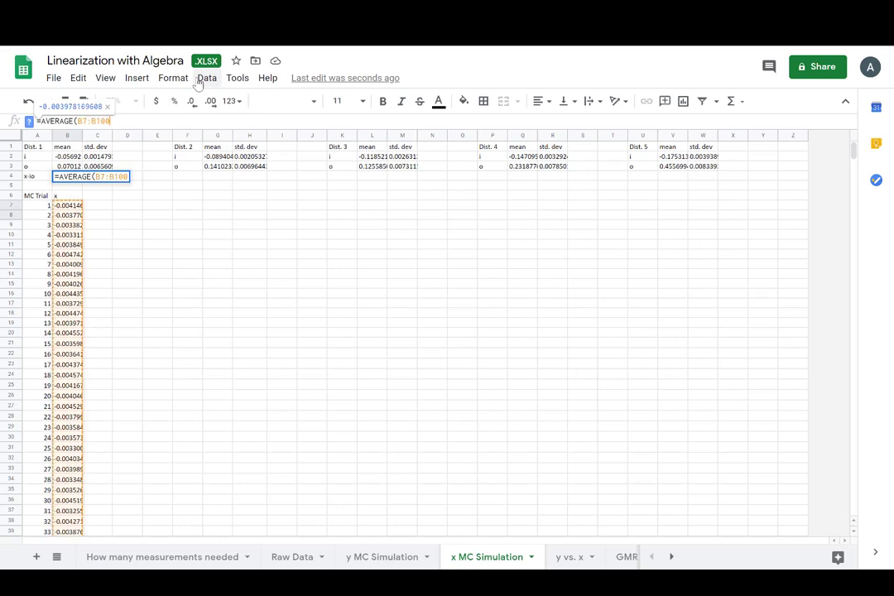
{"action": "type", "text": "6"}
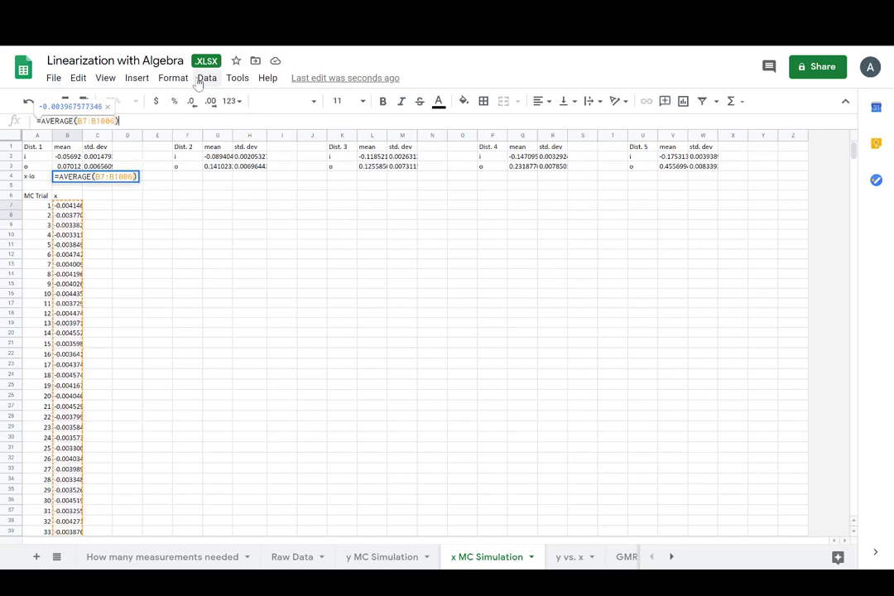
{"action": "key", "text": "Return"}
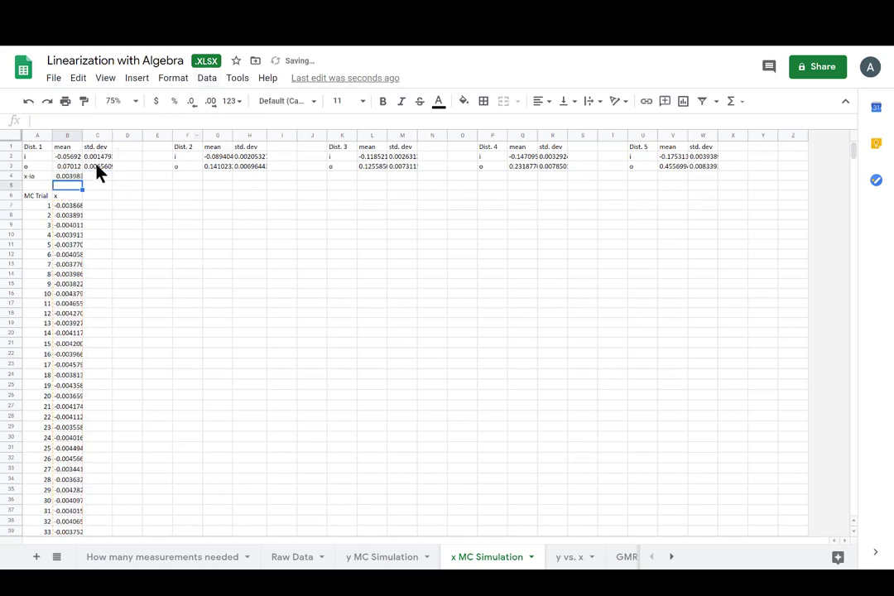
Enter a standard deviation formula in C4 for the x trials of Dist. 1
{"action": "left_click", "coordinate": [98, 176]}
{"action": "type", "text": "=std"}
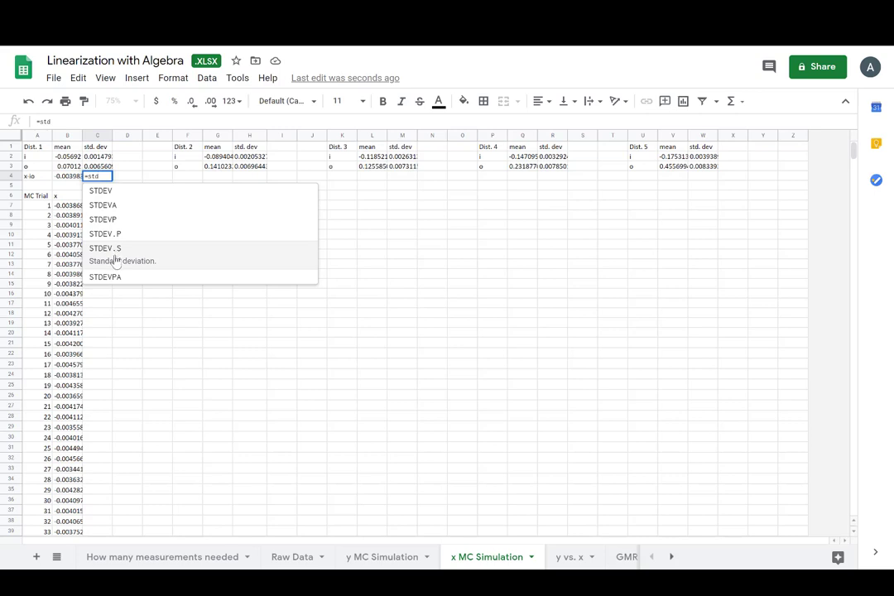
Complete the standard deviation formula in C4 as =STDEV.S(B7:B1006) for the Dist. 1 trials
{"action": "left_click", "coordinate": [116, 260]}
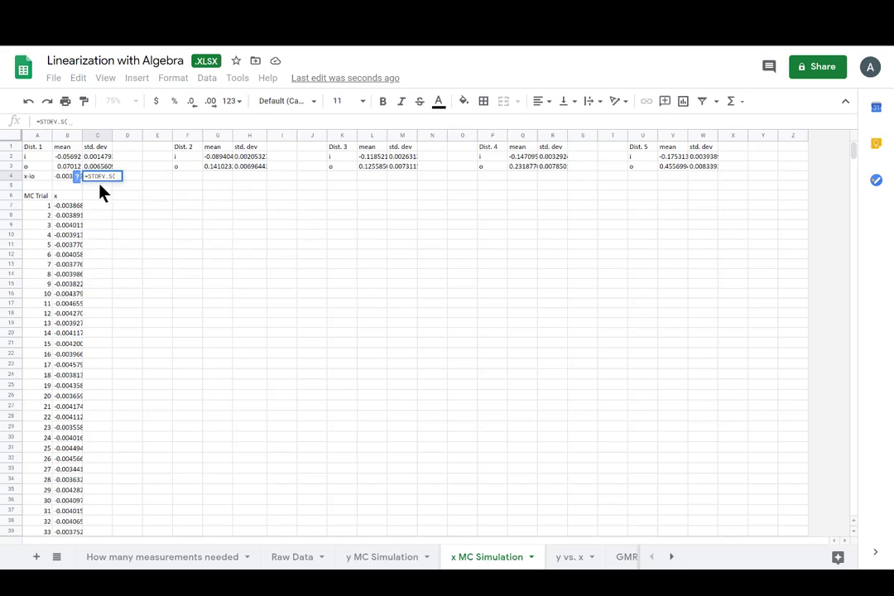
{"action": "left_click_drag", "start_coordinate": [80, 204], "coordinate": [75, 254]}
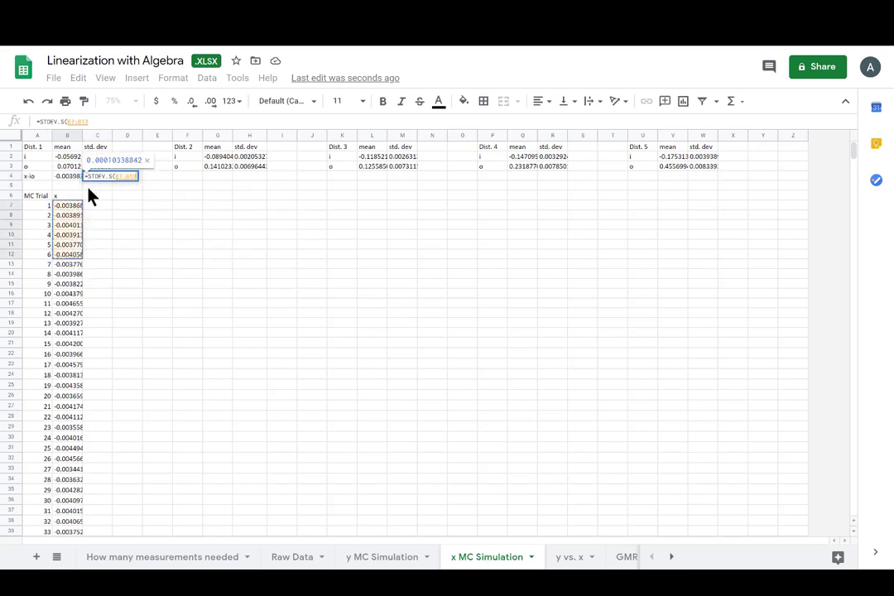
{"action": "left_click", "coordinate": [104, 121]}
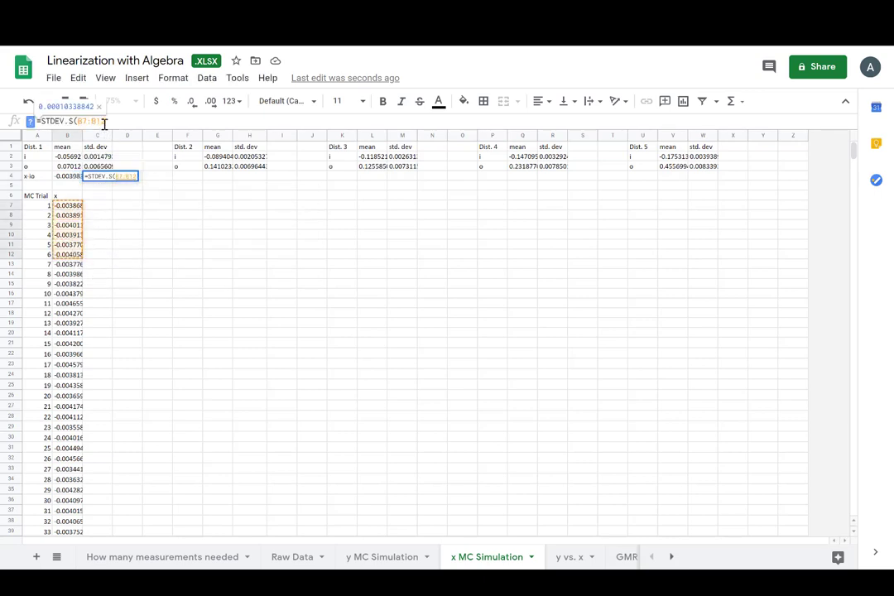
{"action": "key", "text": "BackSpace"}
{"action": "type", "text": "006"}
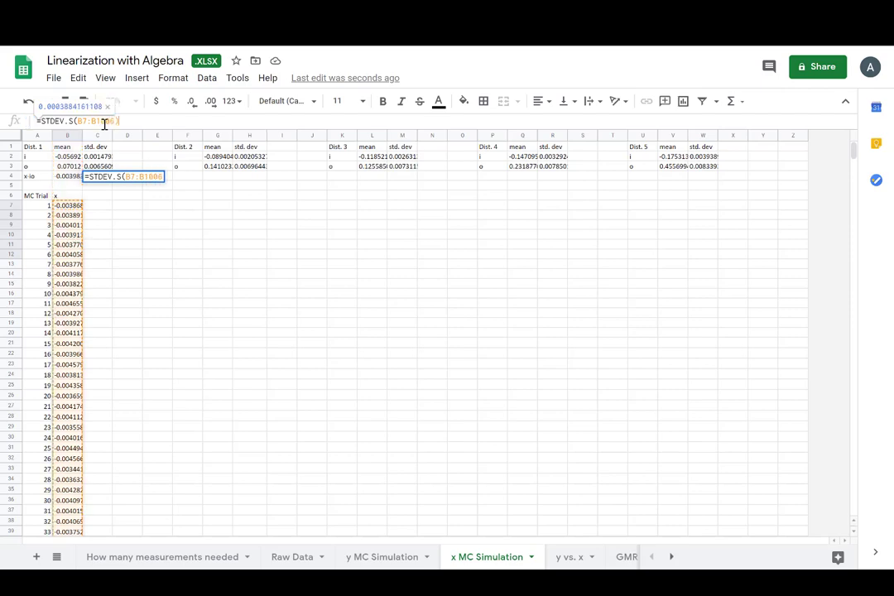
{"action": "key", "text": "Return"}
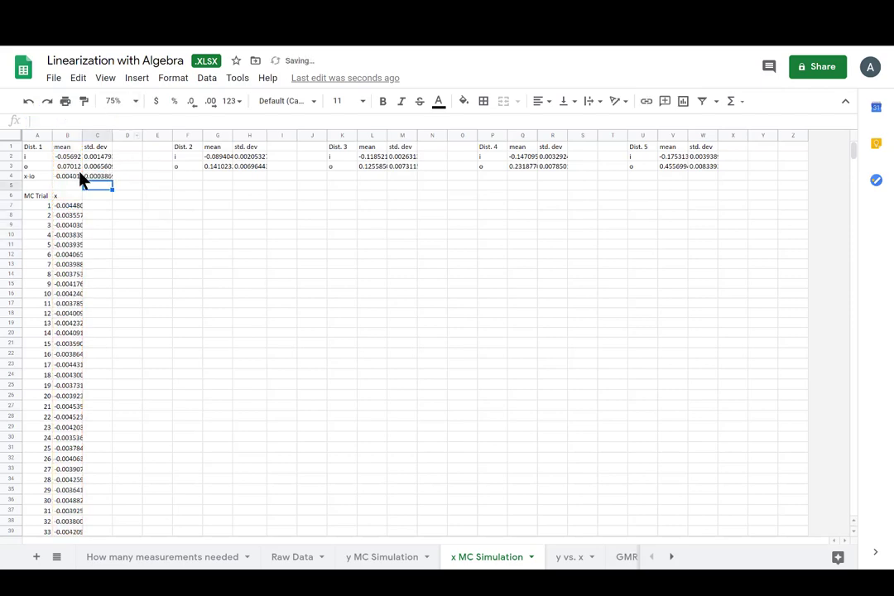
Copy the Dist. 1 x-io summary and Monte Carlo trials in A4:C1006 to F4 under Dist. 2
{"action": "left_click", "coordinate": [35, 176]}
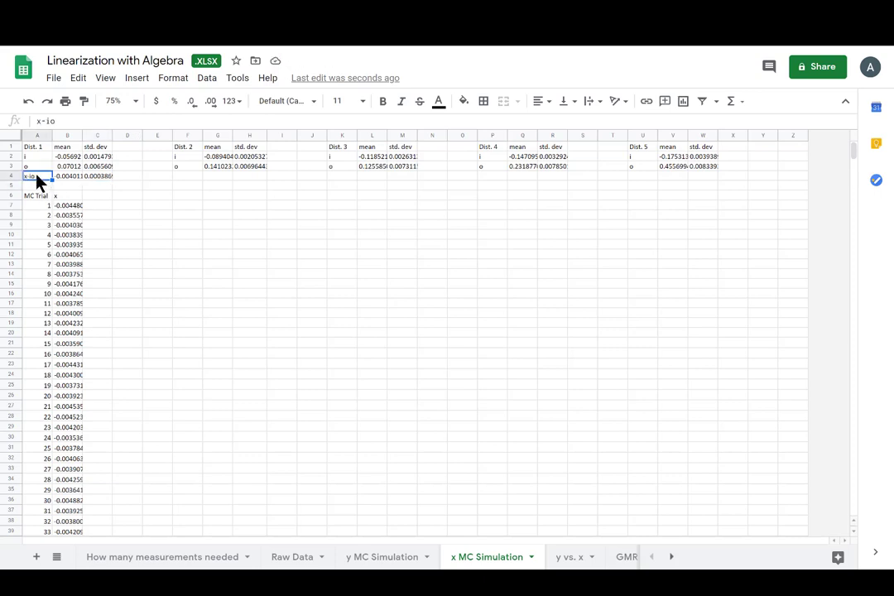
{"action": "left_click", "coordinate": [71, 176]}
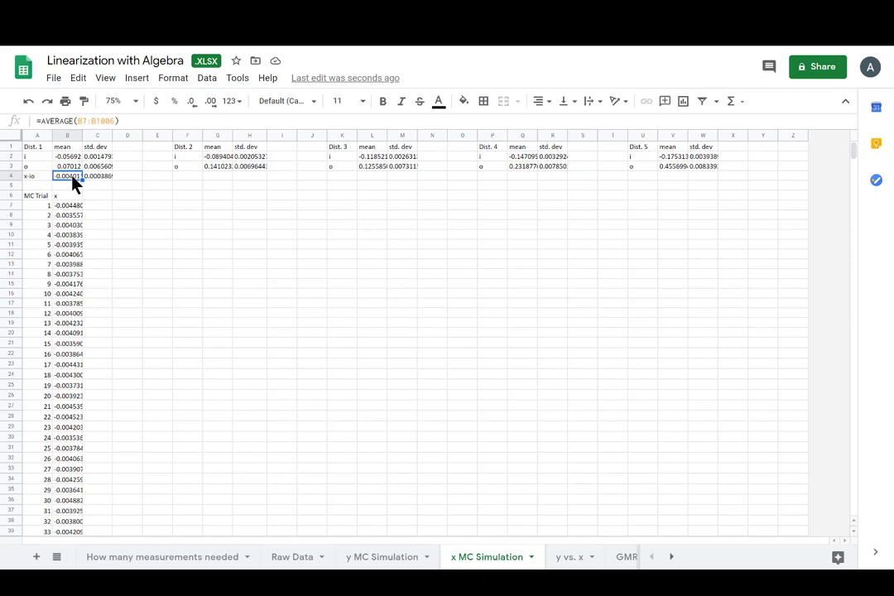
{"action": "left_click", "coordinate": [77, 120]}
{"action": "left_click_drag", "start_coordinate": [33, 182], "coordinate": [97, 505]}
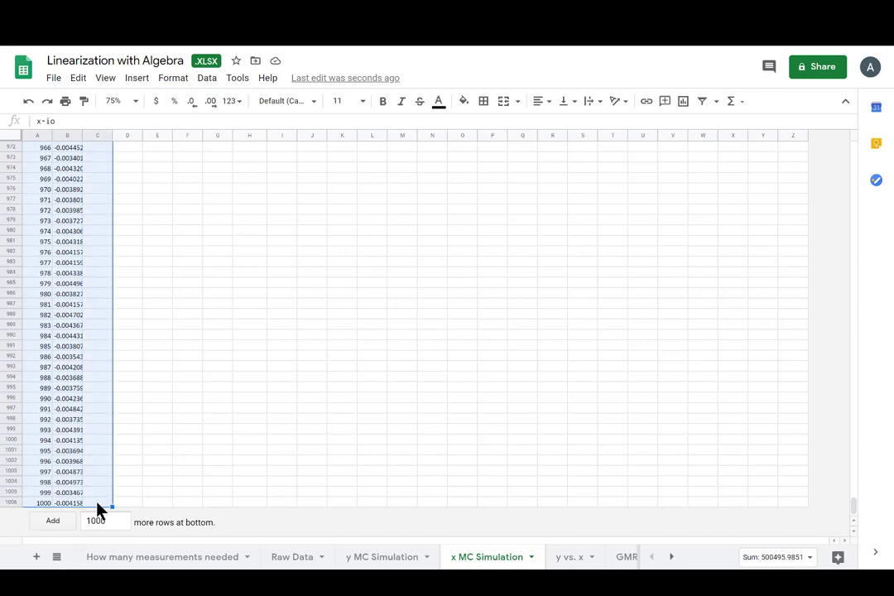
{"action": "right_click", "coordinate": [91, 348]}
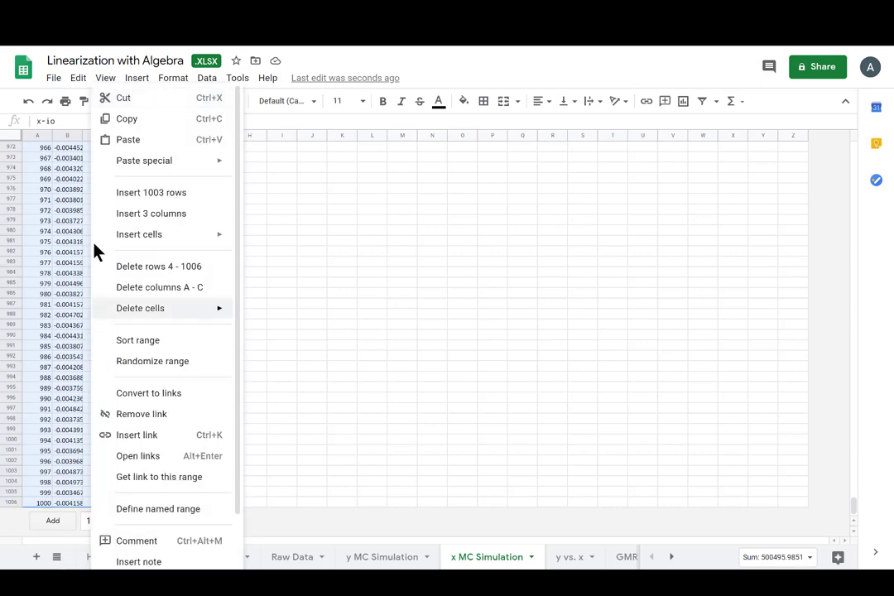
{"action": "left_click", "coordinate": [129, 120]}
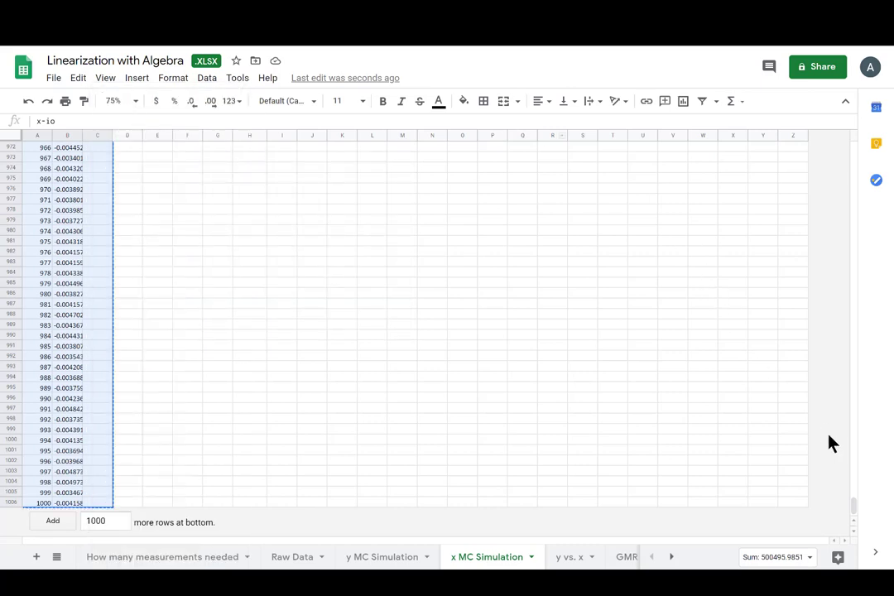
{"action": "left_click_drag", "start_coordinate": [853, 503], "coordinate": [852, 432]}
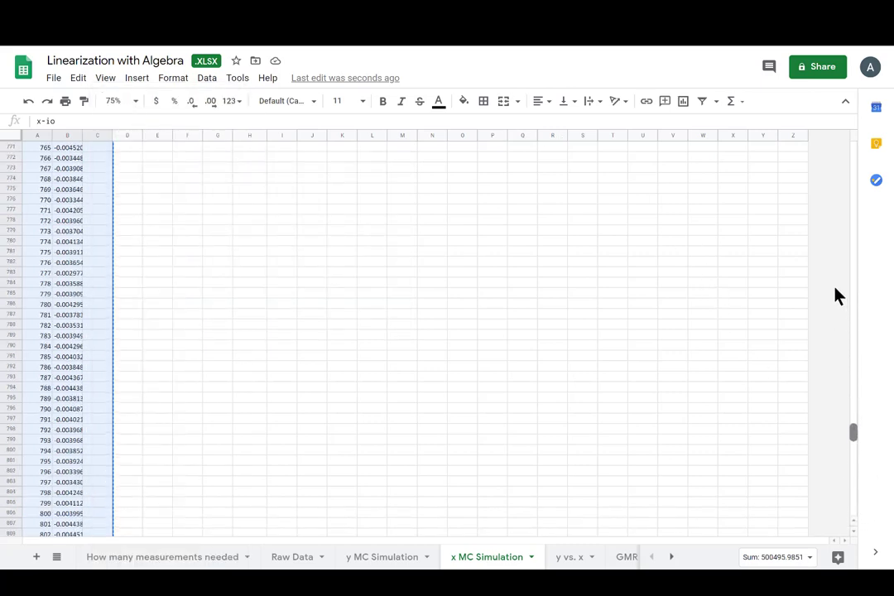
{"action": "left_click_drag", "start_coordinate": [836, 296], "coordinate": [858, 144]}
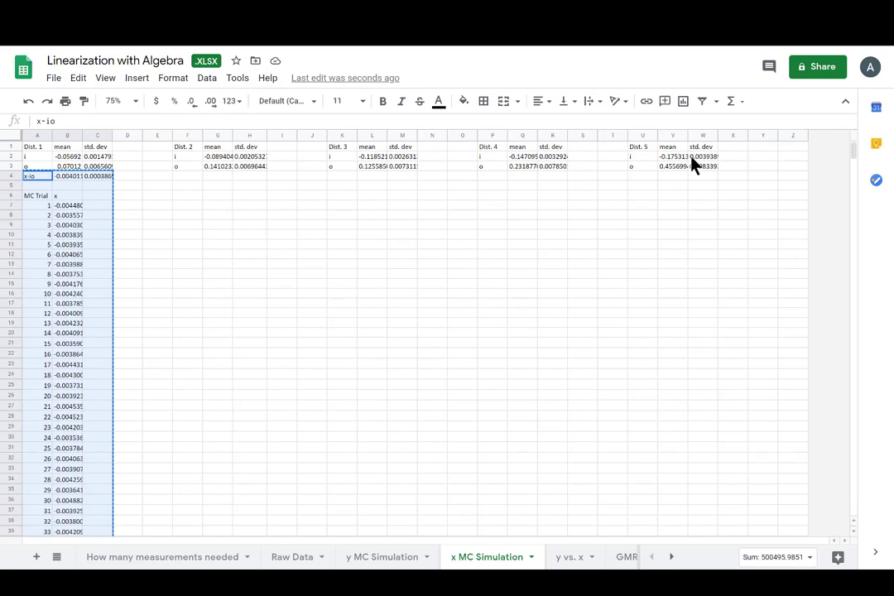
{"action": "left_click", "coordinate": [175, 176]}
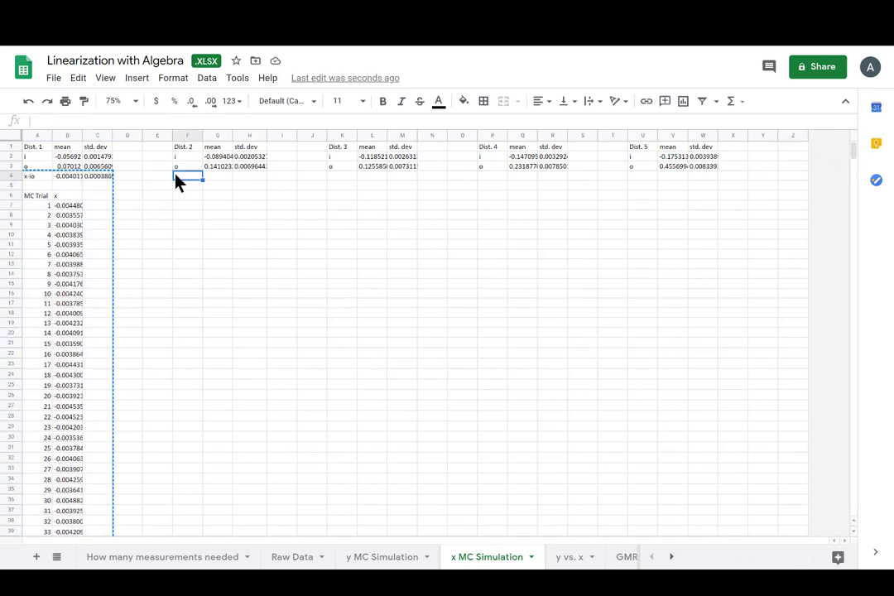
{"action": "key", "text": "ctrl+v"}
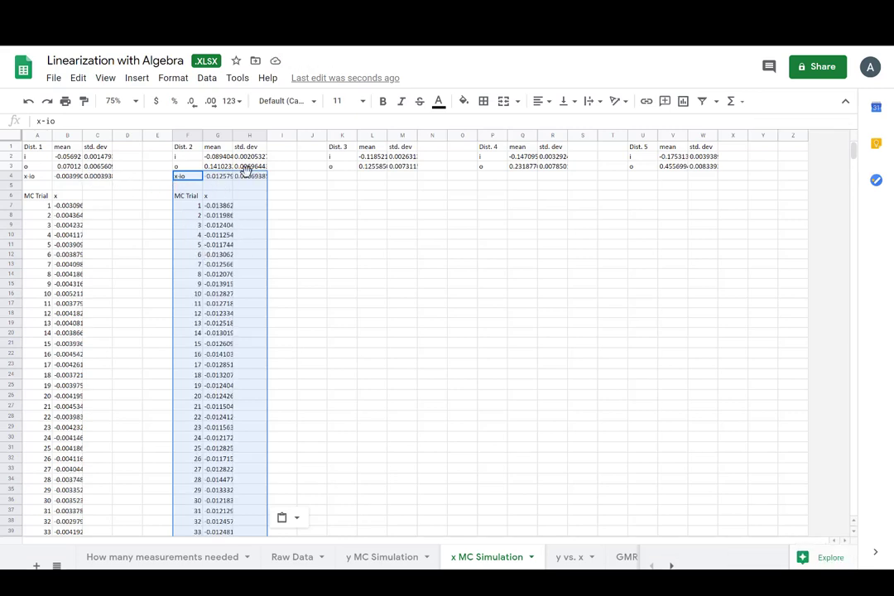
Compare the trial formula in G7 with B7 and paste the copied block at K4, P4 and U4 for Dist. 3 to 5
{"action": "left_click", "coordinate": [216, 208]}
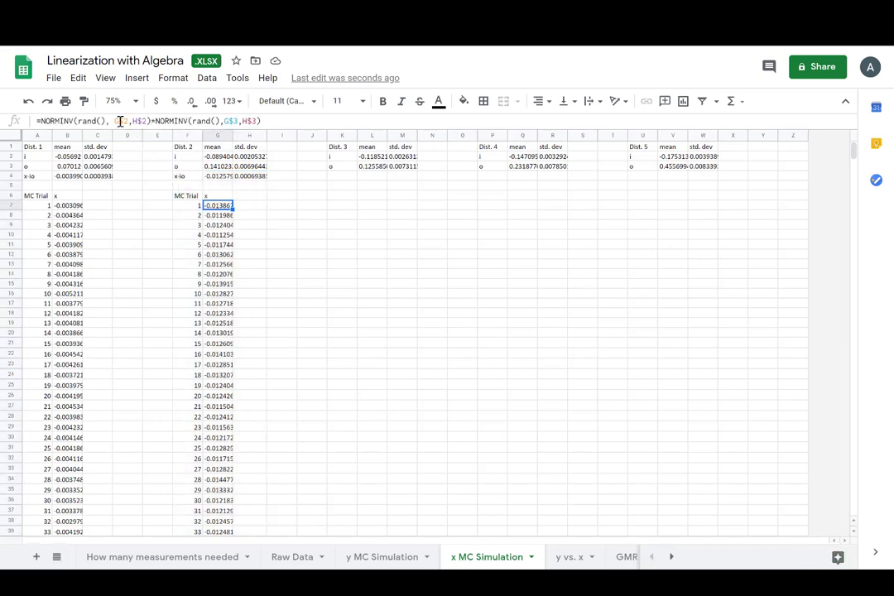
{"action": "left_click", "coordinate": [74, 193]}
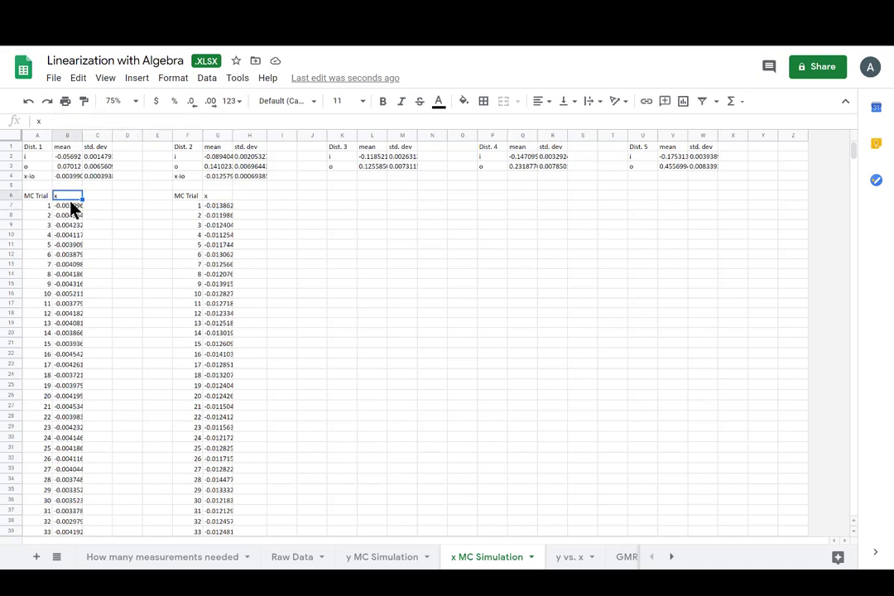
{"action": "left_click", "coordinate": [72, 206]}
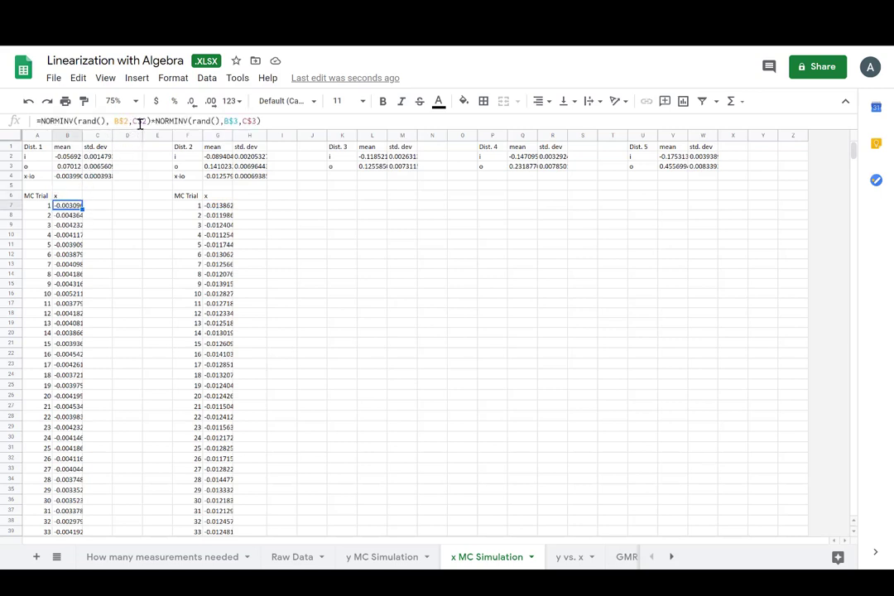
{"action": "left_click", "coordinate": [341, 177]}
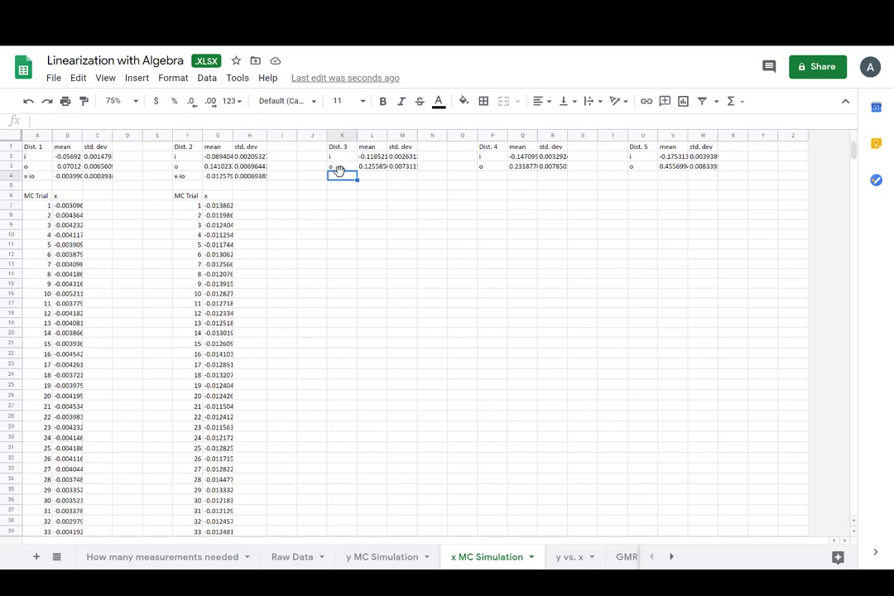
{"action": "key", "text": "ctrl+v"}
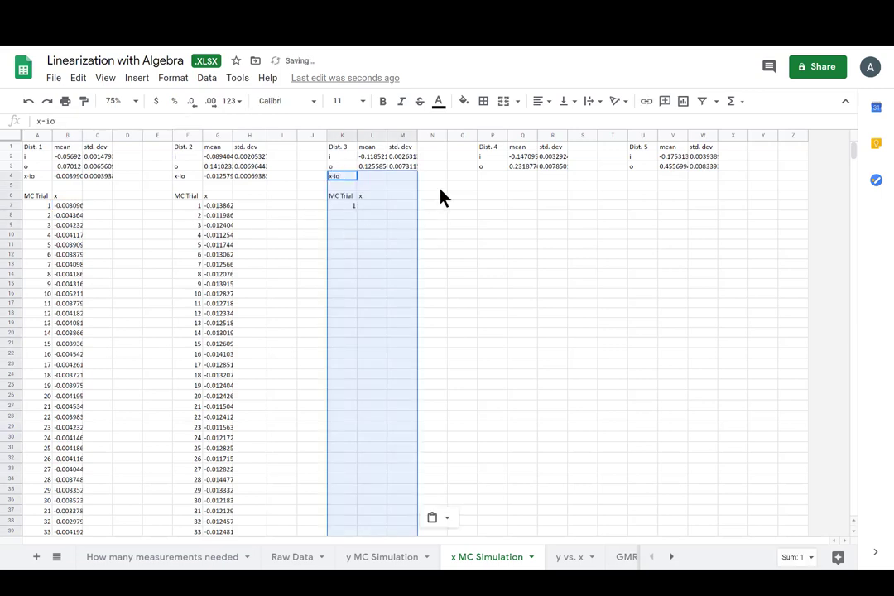
{"action": "left_click", "coordinate": [491, 178]}
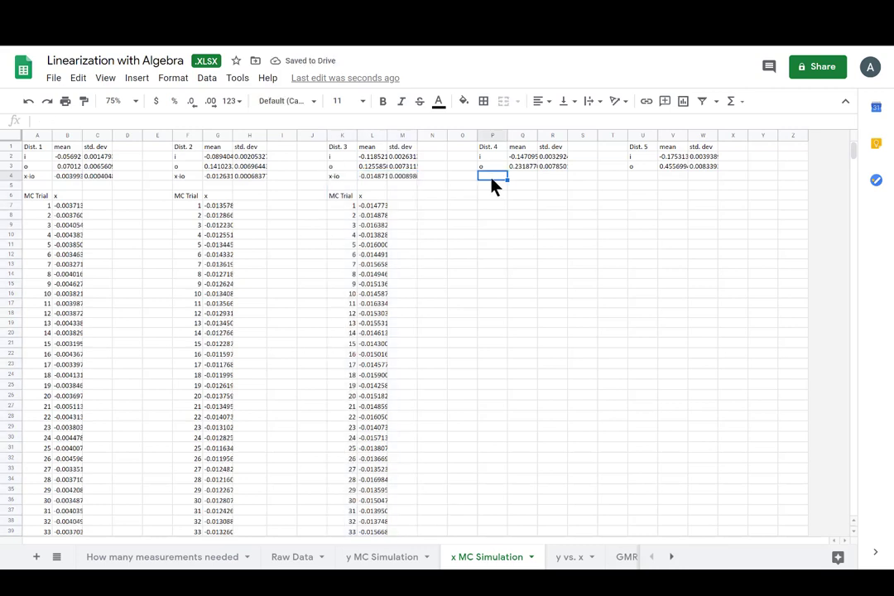
{"action": "key", "text": "ctrl+v"}
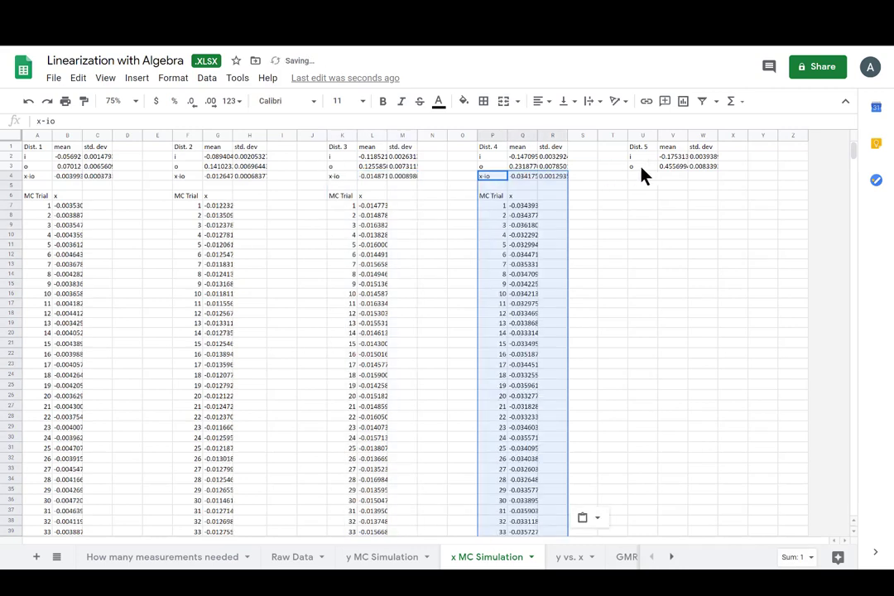
{"action": "left_click", "coordinate": [647, 178]}
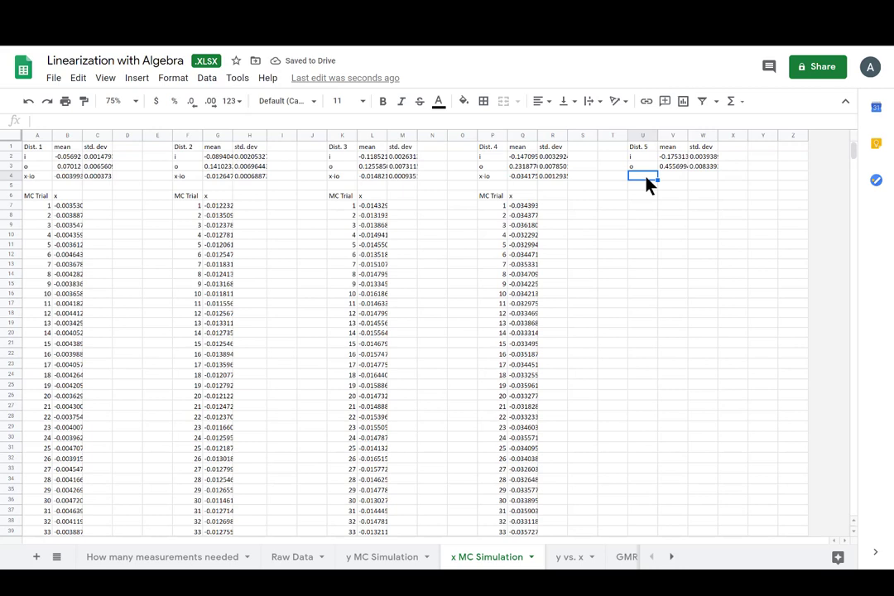
{"action": "key", "text": "ctrl+v"}
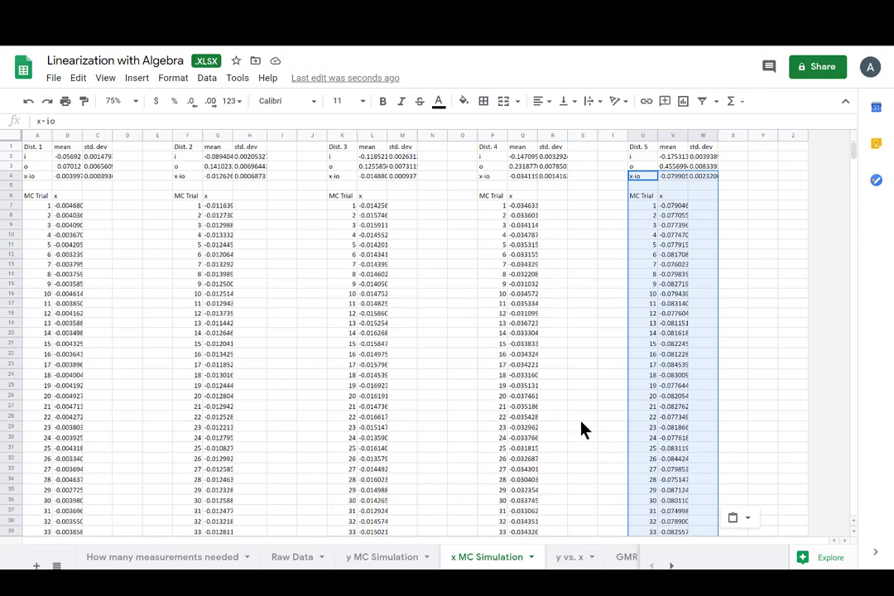
{"action": "left_click", "coordinate": [762, 263]}
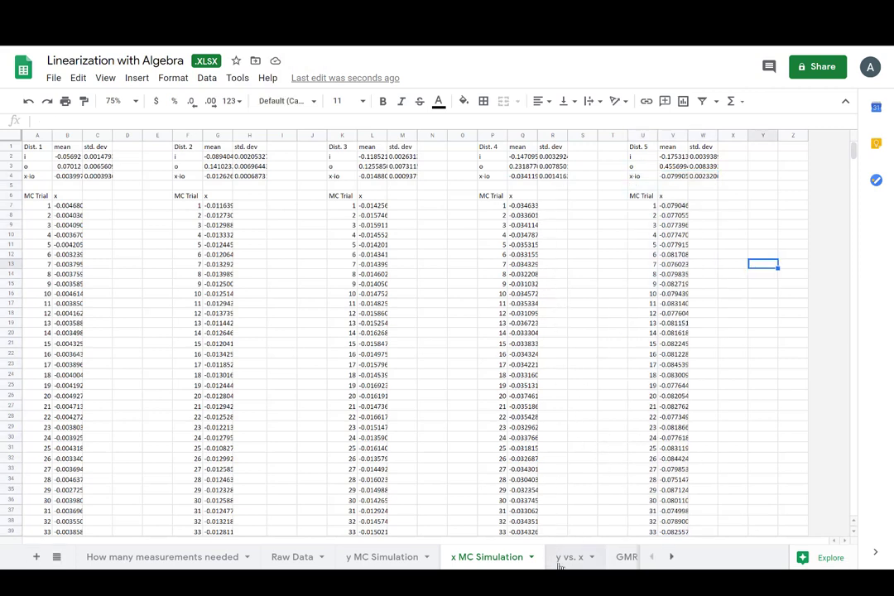
Examine the unweighted, weighted and inverted weighted tables on the y vs. x sheet, plus the GMR MC Propegation sheet's layout
{"action": "left_click", "coordinate": [565, 559]}
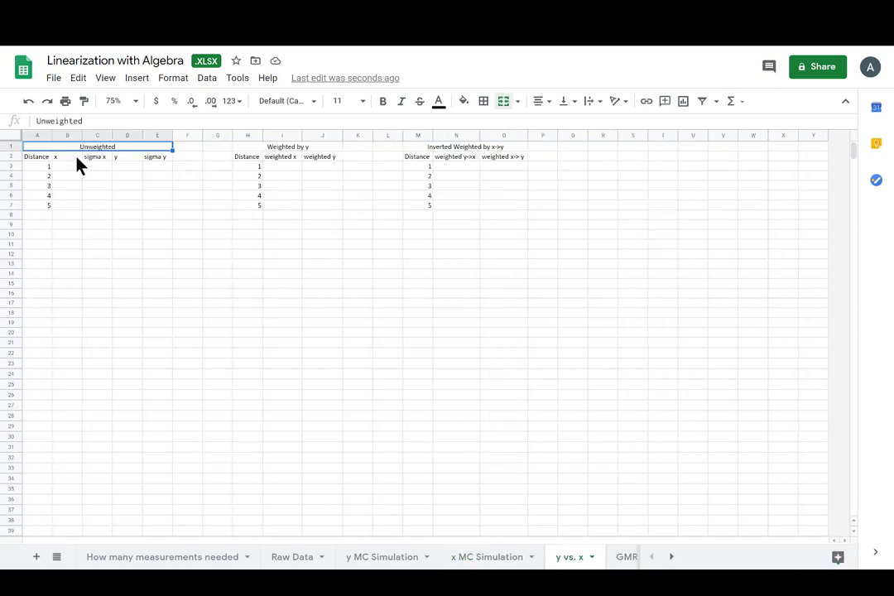
{"action": "left_click_drag", "start_coordinate": [71, 168], "coordinate": [173, 211]}
{"action": "left_click_drag", "start_coordinate": [281, 166], "coordinate": [332, 220]}
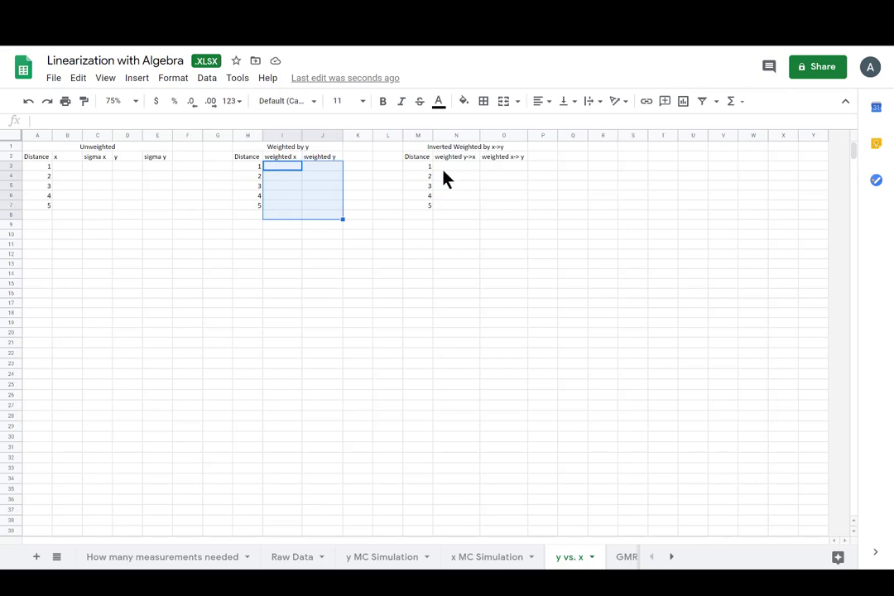
{"action": "left_click_drag", "start_coordinate": [453, 167], "coordinate": [492, 206]}
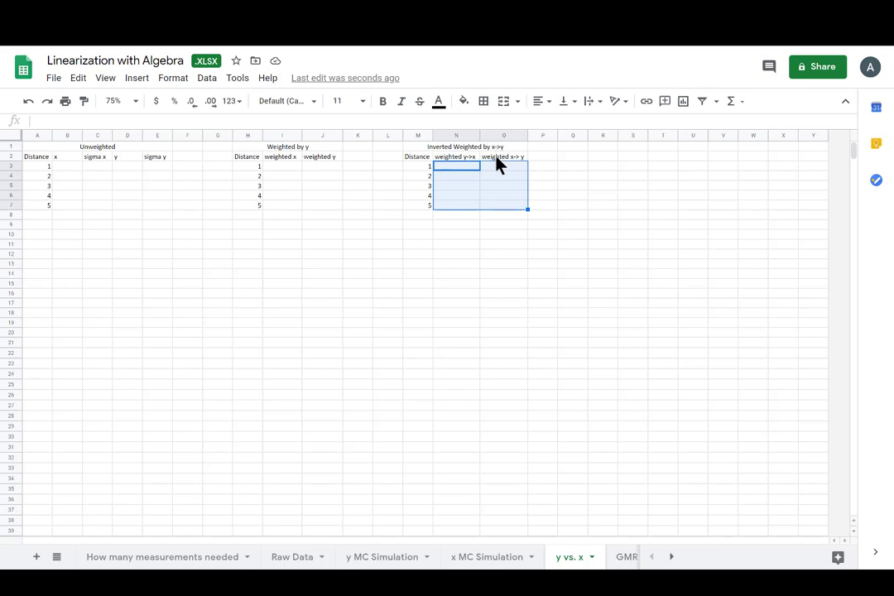
{"action": "left_click", "coordinate": [629, 559]}
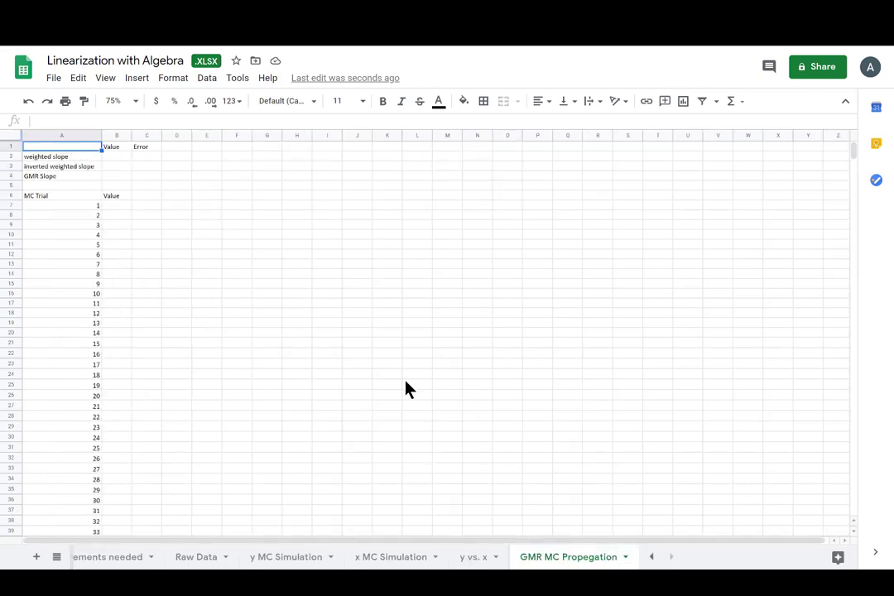
{"action": "left_click", "coordinate": [479, 563]}
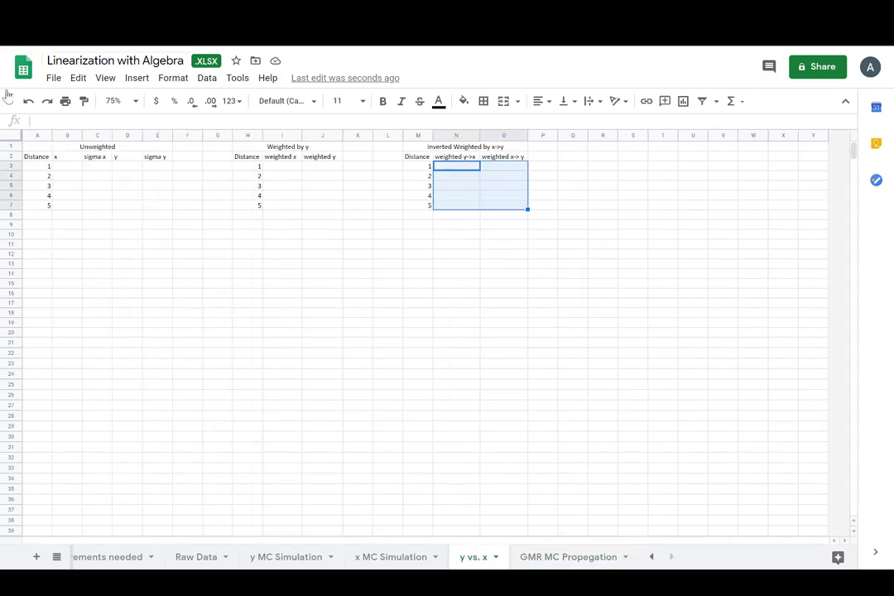
Link the unweighted x for distance 1 in B3 to the Dist. 1 mean with ='x MC Simulation'!B4
{"action": "left_click", "coordinate": [64, 165]}
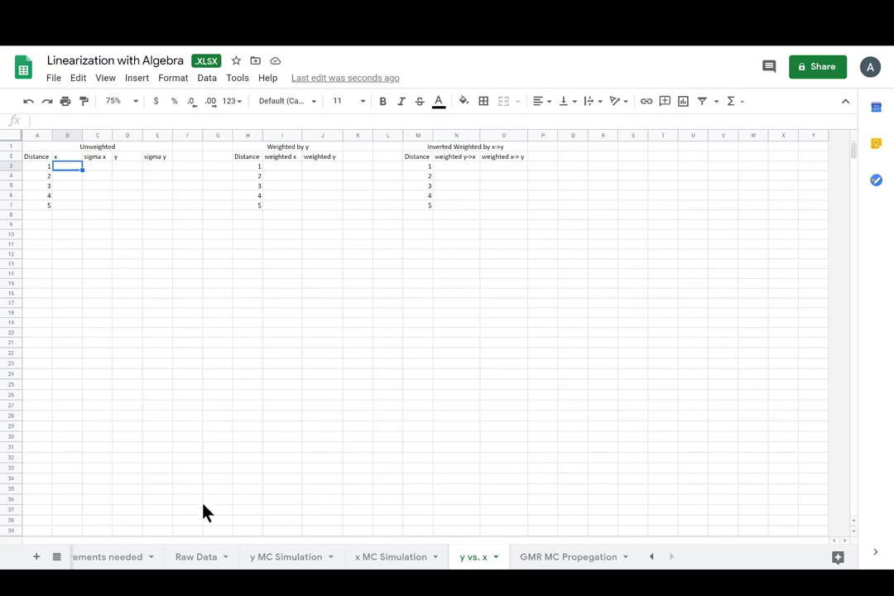
{"action": "left_click", "coordinate": [378, 560]}
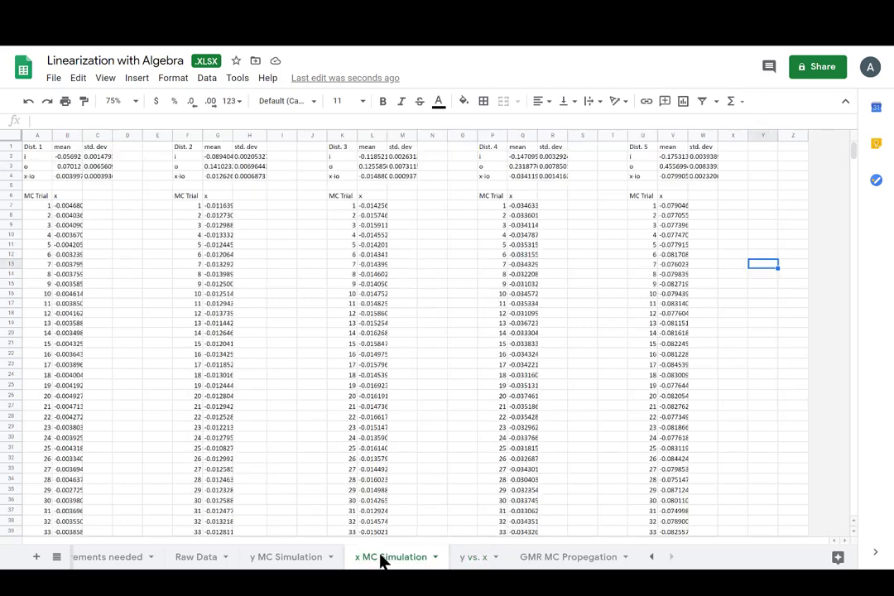
{"action": "left_click", "coordinate": [478, 561]}
{"action": "type", "text": "="}
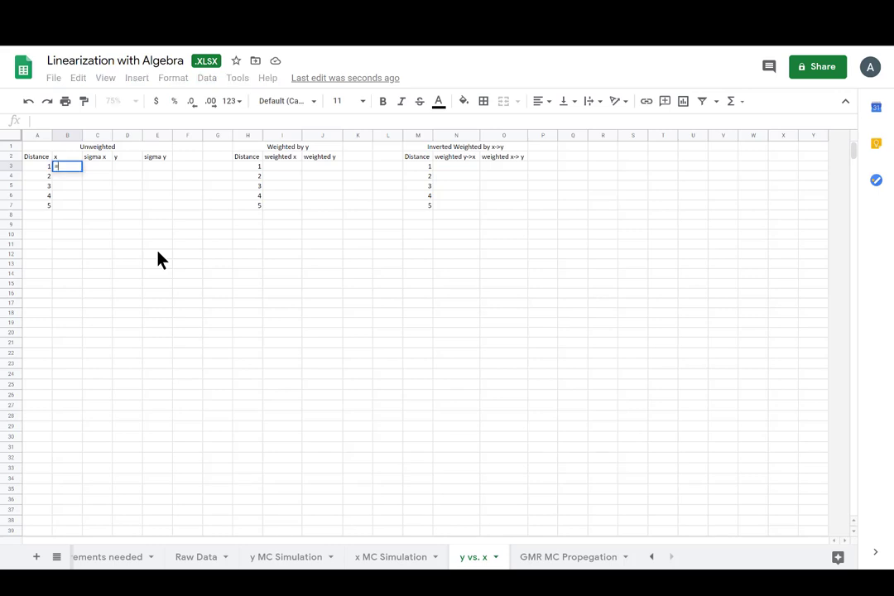
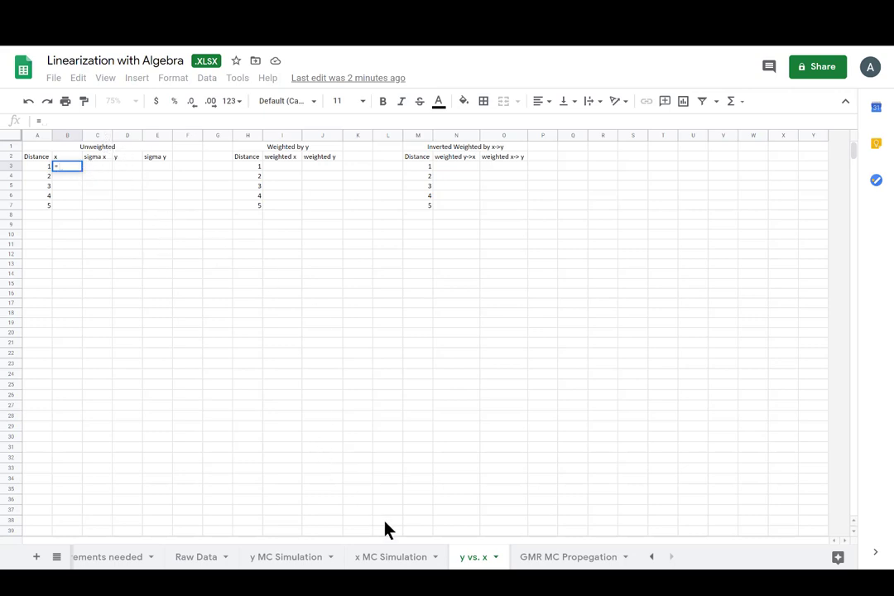
{"action": "left_click", "coordinate": [385, 559]}
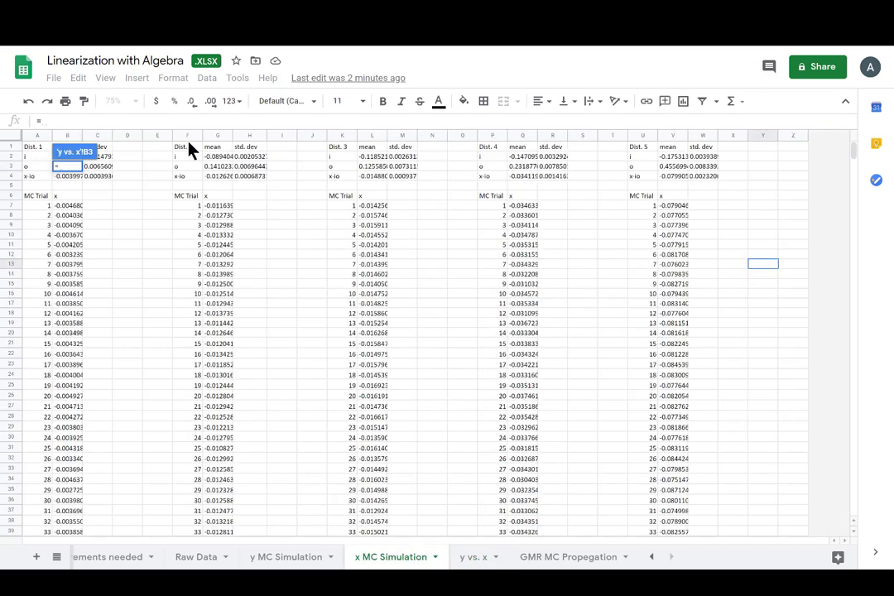
{"action": "left_click", "coordinate": [67, 177]}
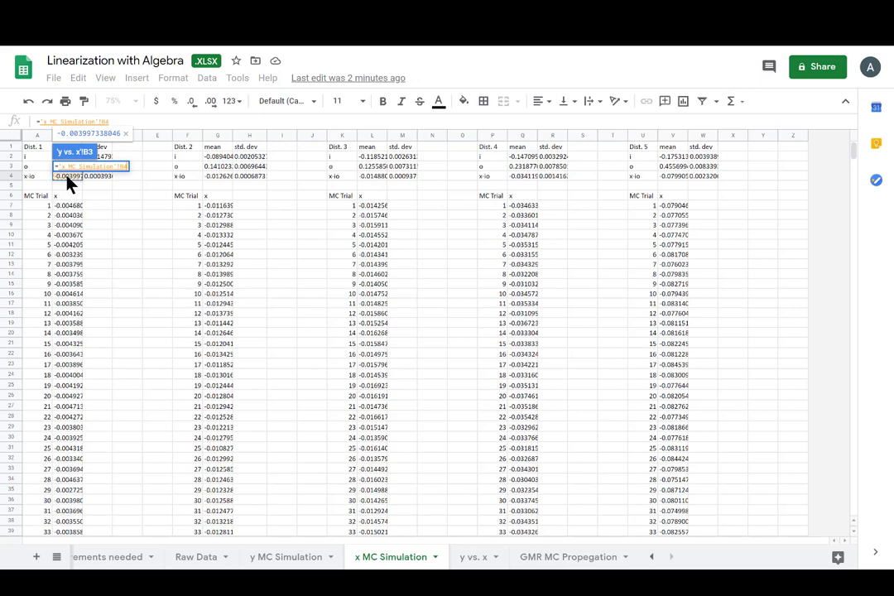
{"action": "key", "text": "Return"}
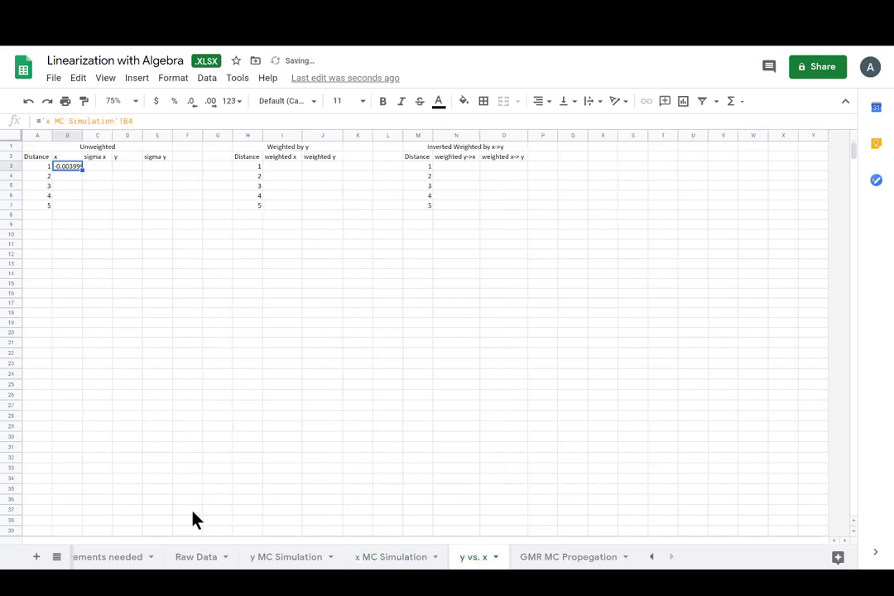
Fill the B3 formula across into C3 to bring in sigma x for distance 1
{"action": "left_click", "coordinate": [387, 557]}
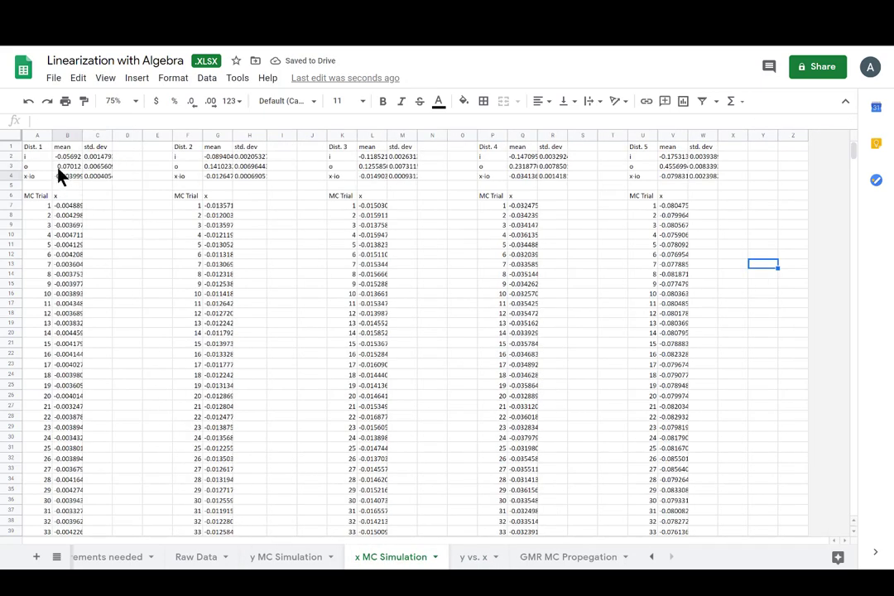
{"action": "left_click", "coordinate": [471, 556]}
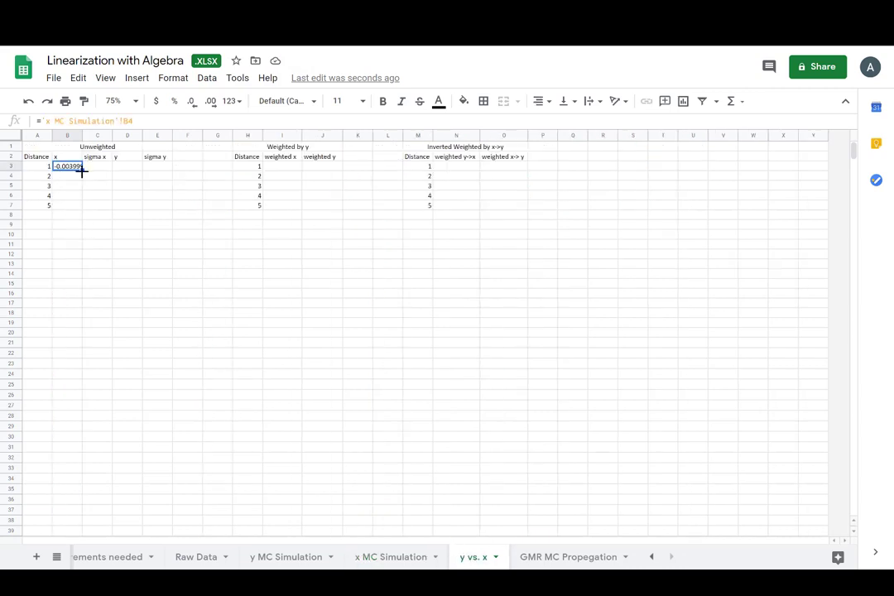
{"action": "left_click_drag", "start_coordinate": [82, 170], "coordinate": [95, 172]}
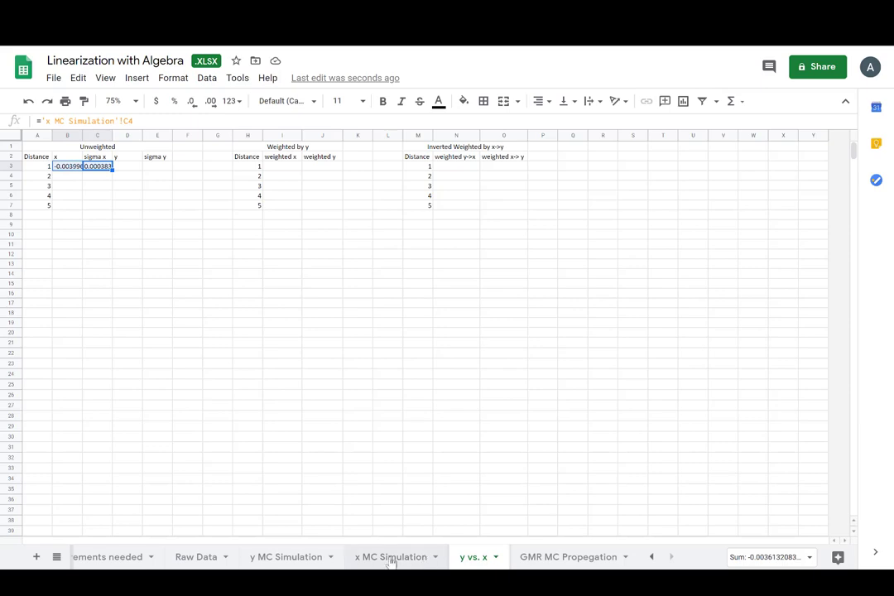
Link the unweighted x for distance 2 in B4 to the Dist. 2 mean in 'x MC Simulation'!G4
{"action": "left_click", "coordinate": [391, 560]}
{"action": "left_click", "coordinate": [219, 177]}
{"action": "key", "text": "ctrl+shift+Page_Down"}
{"action": "left_click", "coordinate": [67, 177]}
{"action": "type", "text": "="}
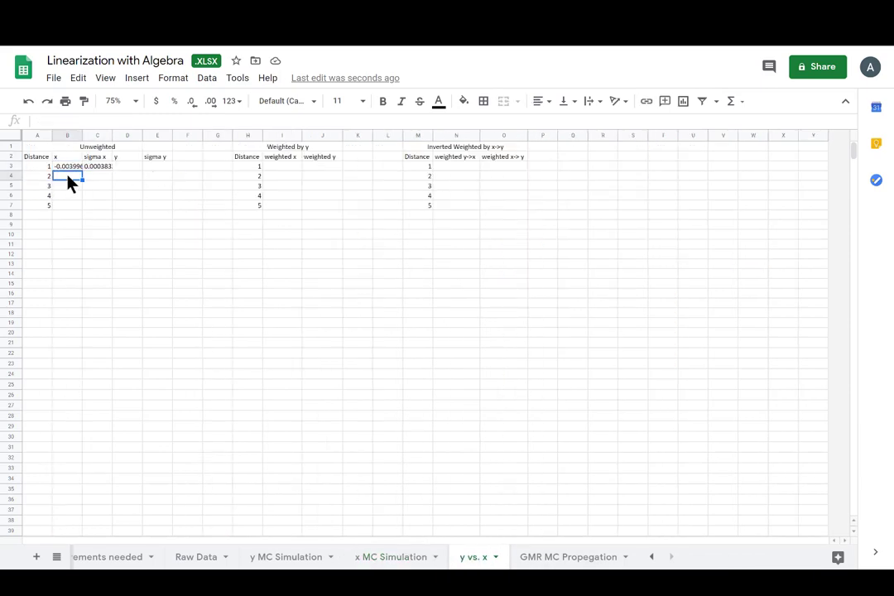
{"action": "left_click", "coordinate": [391, 560]}
{"action": "left_click", "coordinate": [219, 178]}
{"action": "key", "text": "Return"}
Link B5 and B6 to the Dist. 3 and Dist. 4 x means in 'x MC Simulation'!L4 and Q4
{"action": "left_click", "coordinate": [76, 191]}
{"action": "type", "text": "="}
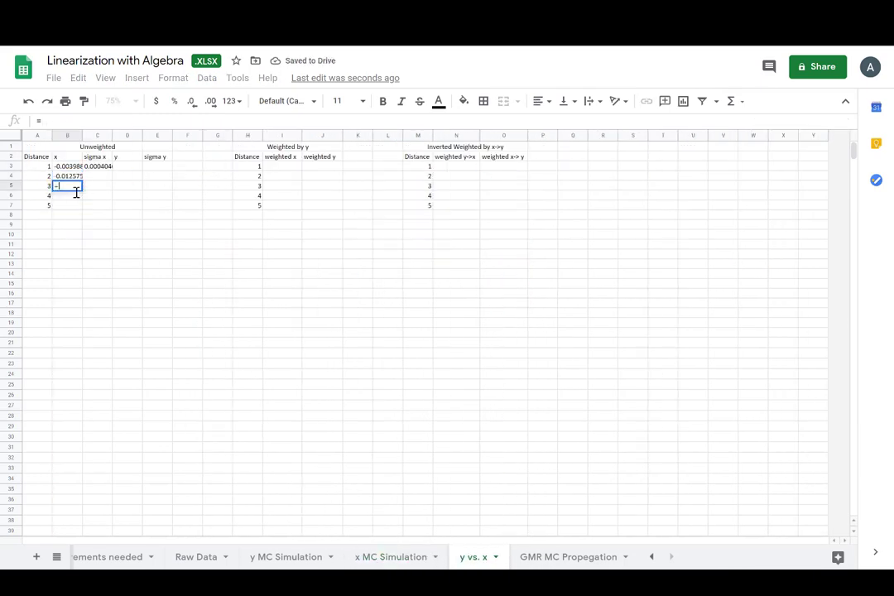
{"action": "left_click", "coordinate": [390, 559]}
{"action": "left_click", "coordinate": [405, 172]}
{"action": "key", "text": "Return"}
{"action": "left_click", "coordinate": [78, 199]}
{"action": "type", "text": "="}
{"action": "left_click", "coordinate": [390, 560]}
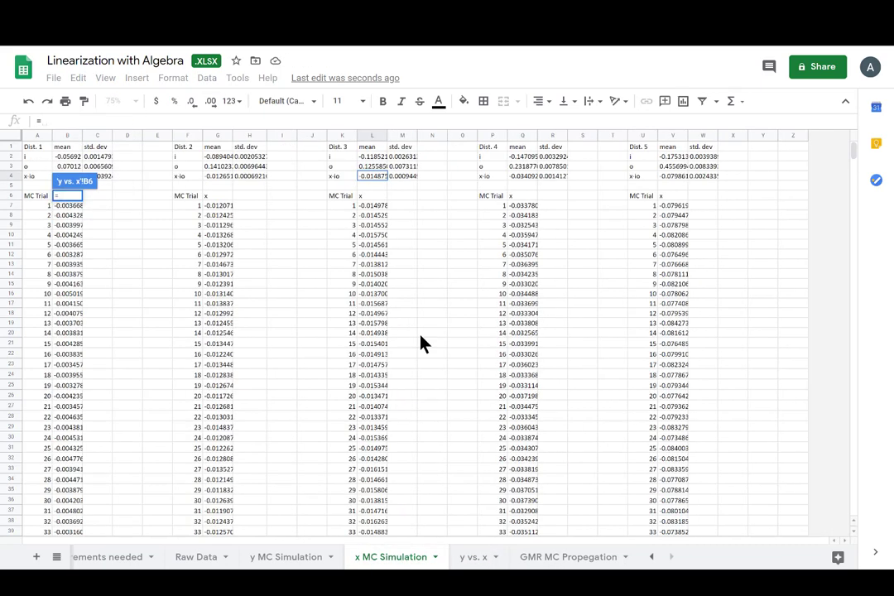
{"action": "left_click", "coordinate": [525, 182]}
{"action": "key", "text": "Return"}
Link B7 to 'x MC Simulation'!V4 and fill the x formulas in B4:B7 across to sigma x in C4:C7
{"action": "type", "text": "="}
{"action": "left_click", "coordinate": [674, 177]}
{"action": "key", "text": "Return"}
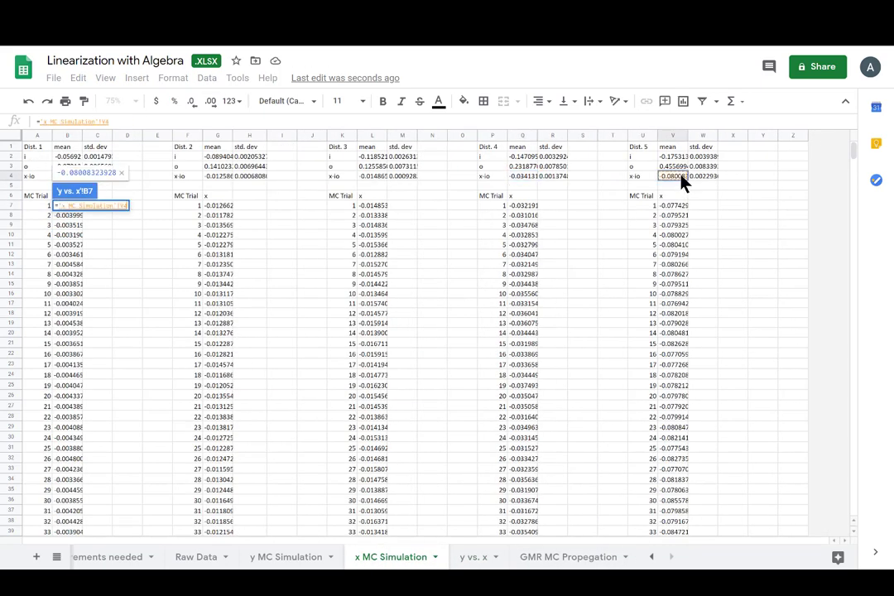
{"action": "left_click_drag", "start_coordinate": [68, 175], "coordinate": [112, 209]}
Link the unweighted y cells D3 and D4 to the Dist. 1 and Dist. 2 means in 'y MC Simulation'!B4 and G4
{"action": "left_click", "coordinate": [132, 171]}
{"action": "type", "text": "="}
{"action": "left_click", "coordinate": [286, 556]}
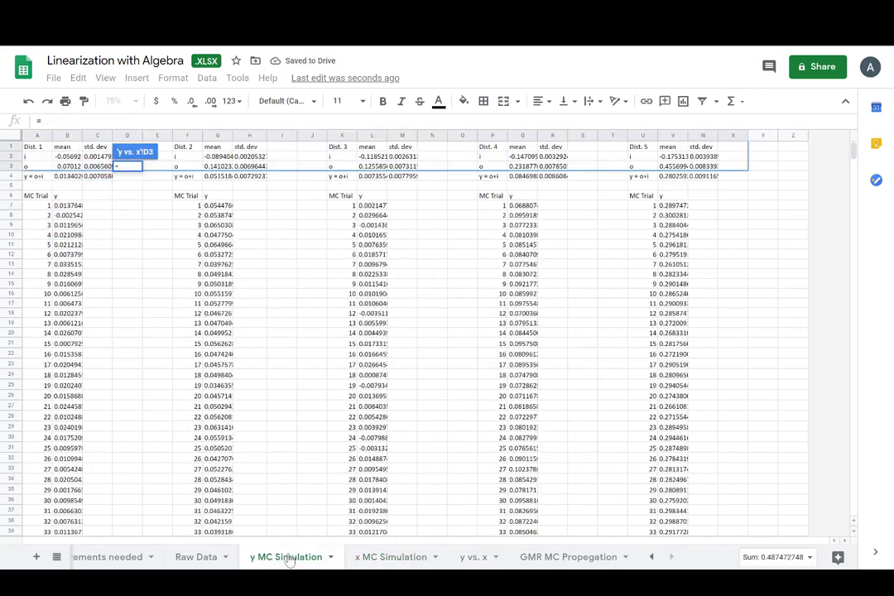
{"action": "left_click", "coordinate": [72, 183]}
{"action": "key", "text": "Return"}
{"action": "type", "text": "="}
{"action": "left_click", "coordinate": [286, 556]}
{"action": "left_click", "coordinate": [225, 179]}
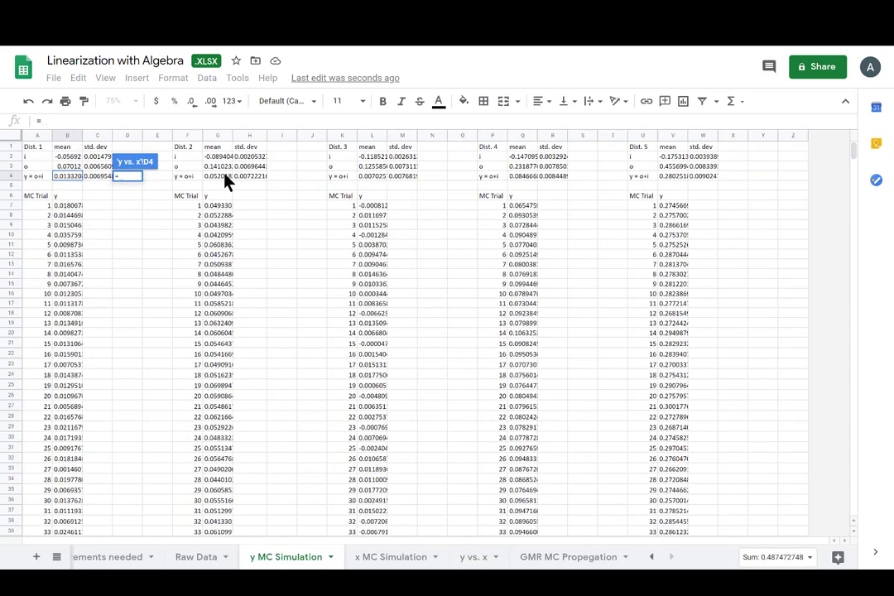
{"action": "key", "text": "Return"}
Link D5 and D6 to the Dist. 3 and Dist. 4 y means in 'y MC Simulation'!L4 and Q4
{"action": "type", "text": "="}
{"action": "left_click", "coordinate": [285, 556]}
{"action": "left_click", "coordinate": [371, 175]}
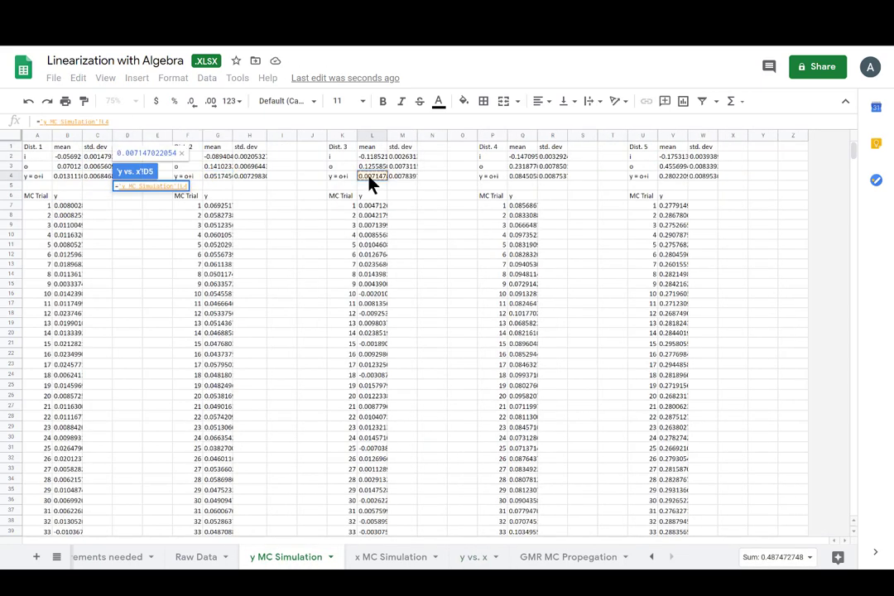
{"action": "key", "text": "Return"}
{"action": "type", "text": "="}
{"action": "left_click", "coordinate": [285, 556]}
{"action": "left_click", "coordinate": [534, 177]}
{"action": "key", "text": "Return"}
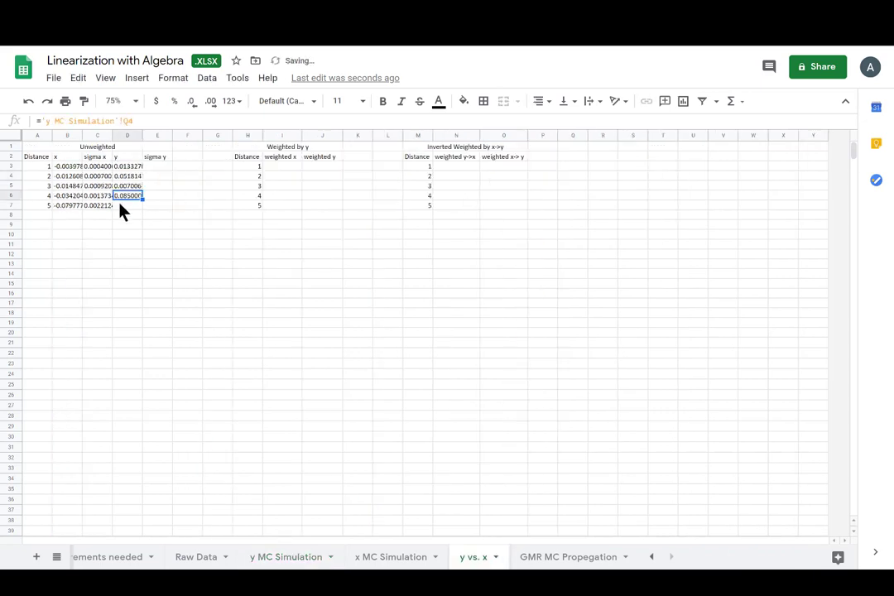
Link D7 to 'y MC Simulation'!V4 and fill the y formulas in D3:D7 across to sigma y in E3:E7
{"action": "type", "text": "="}
{"action": "left_click", "coordinate": [286, 556]}
{"action": "left_click", "coordinate": [662, 175]}
{"action": "key", "text": "Return"}
{"action": "left_click_drag", "start_coordinate": [128, 166], "coordinate": [131, 207]}
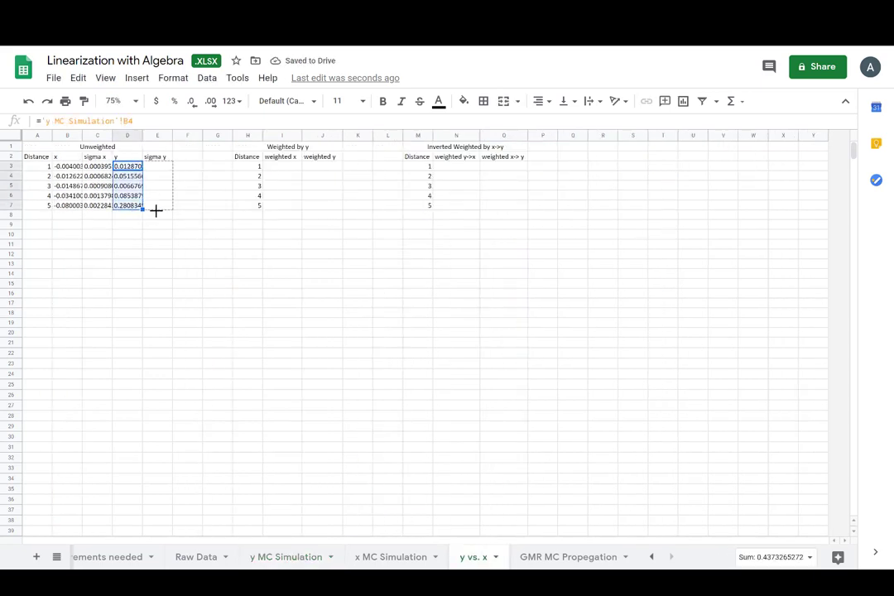
{"action": "left_click", "coordinate": [156, 209], "text": "shift"}
{"action": "key", "text": "ctrl+r"}
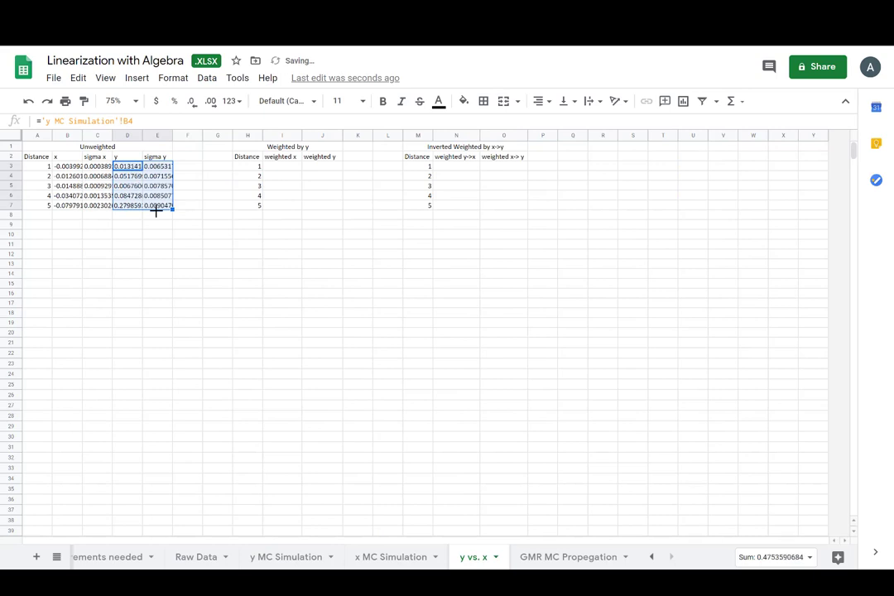
{"action": "left_click", "coordinate": [155, 244]}
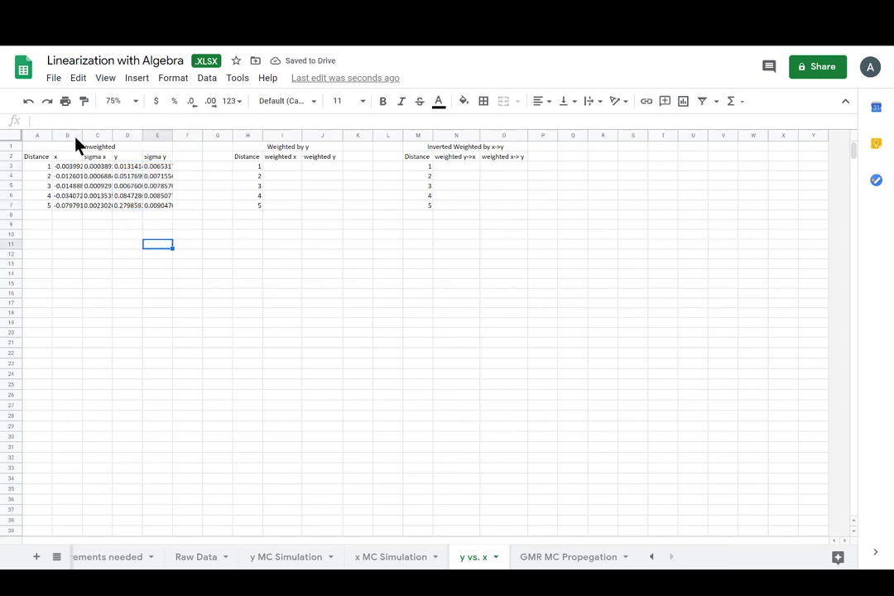
Widen the unweighted x and sigma x columns B and C to fit their full values
{"action": "left_click", "coordinate": [66, 135]}
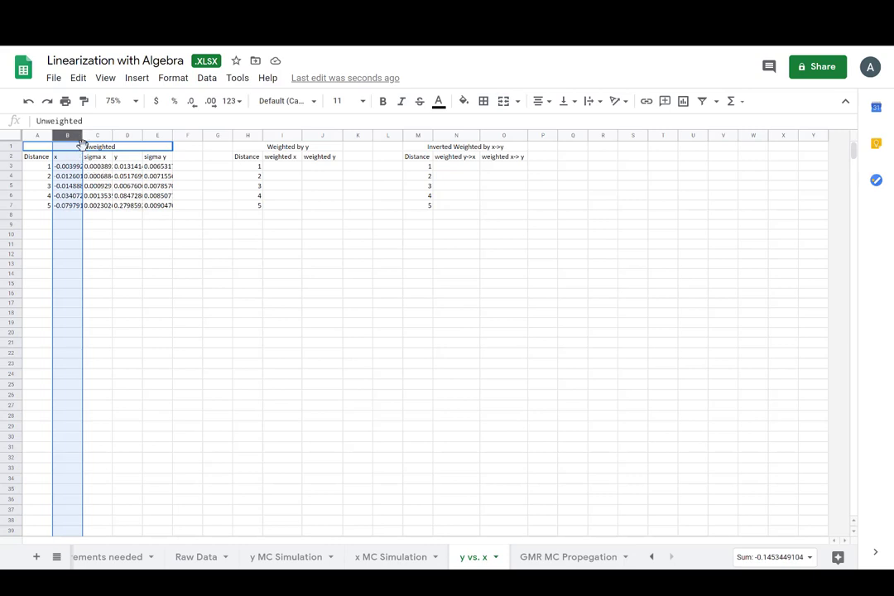
{"action": "left_click_drag", "start_coordinate": [82, 136], "coordinate": [108, 135]}
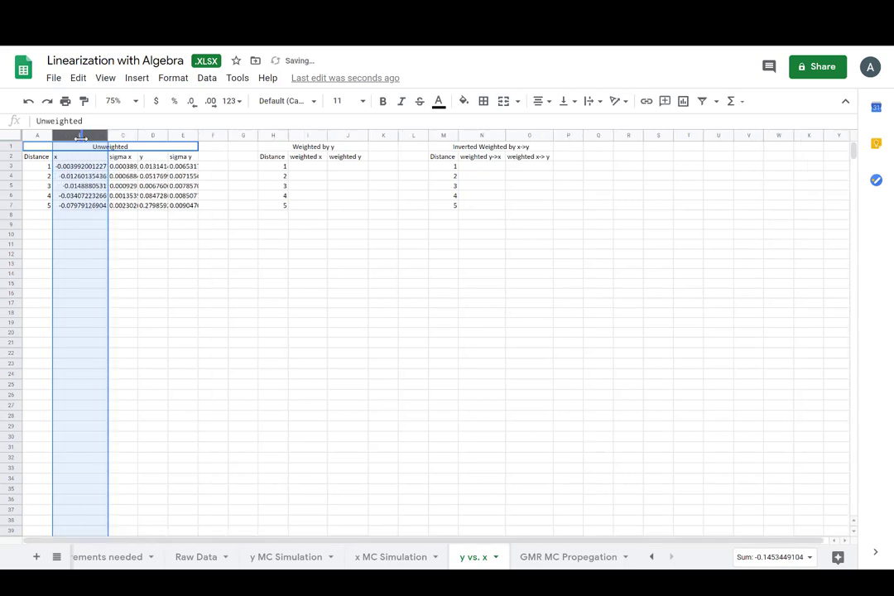
{"action": "left_click_drag", "start_coordinate": [38, 136], "coordinate": [131, 136]}
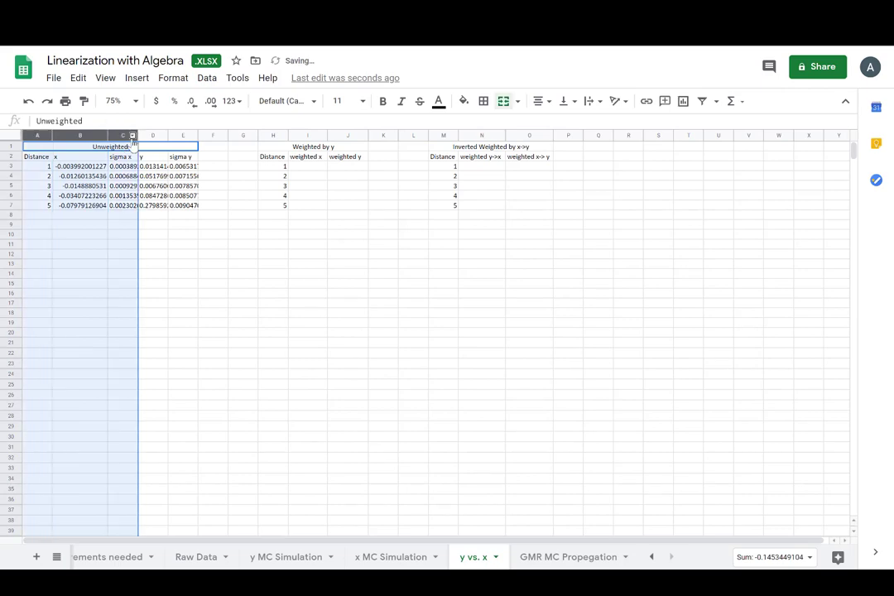
{"action": "right_click", "coordinate": [133, 135]}
{"action": "left_click", "coordinate": [118, 144]}
{"action": "left_click", "coordinate": [119, 136]}
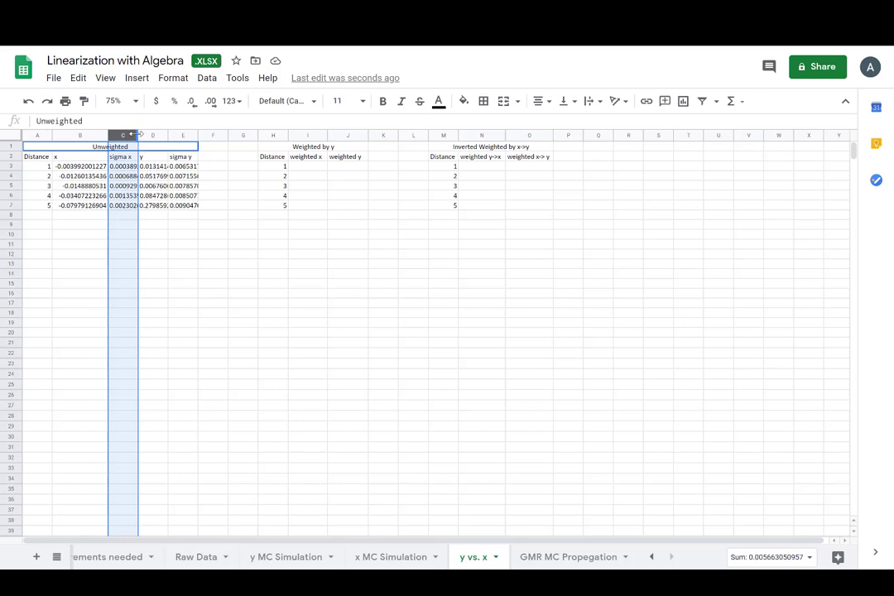
{"action": "double_click", "coordinate": [139, 144]}
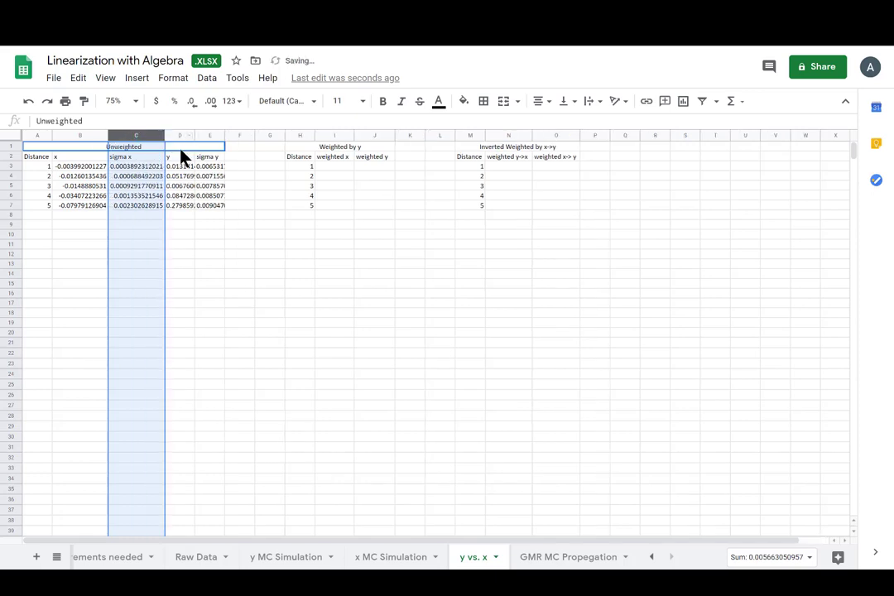
Widen the unweighted y and sigma y columns D and E to fit their full values
{"action": "left_click", "coordinate": [177, 135]}
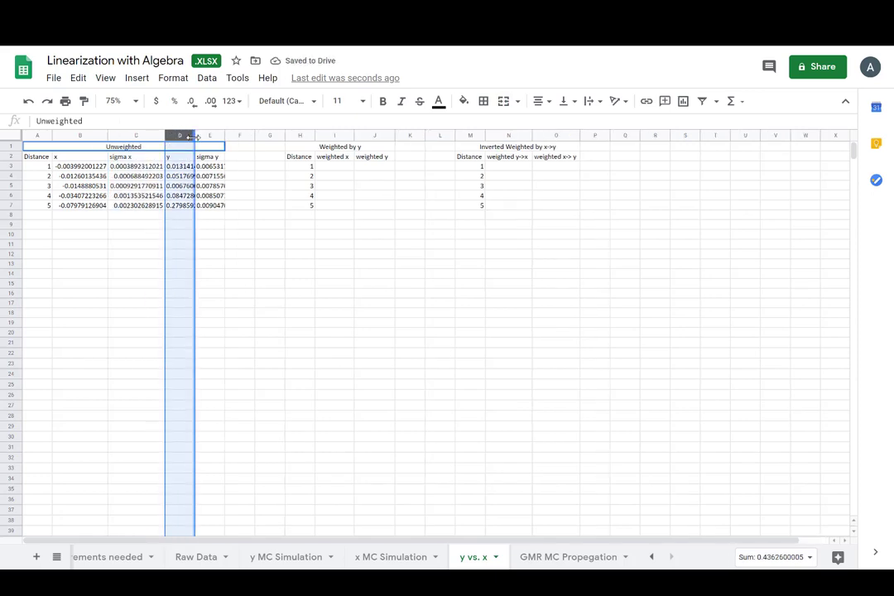
{"action": "double_click", "coordinate": [195, 135]}
{"action": "left_click", "coordinate": [232, 136]}
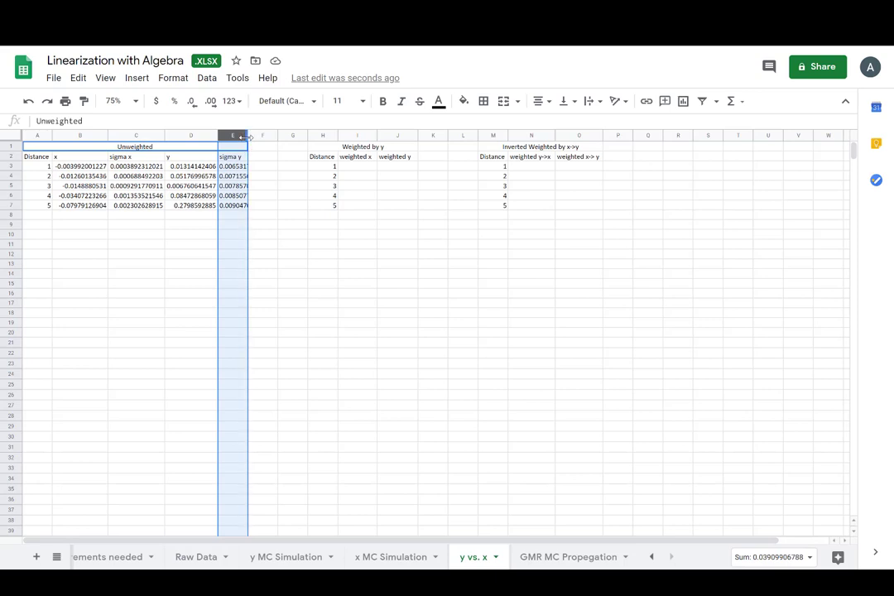
{"action": "double_click", "coordinate": [247, 136]}
{"action": "left_click", "coordinate": [315, 295]}
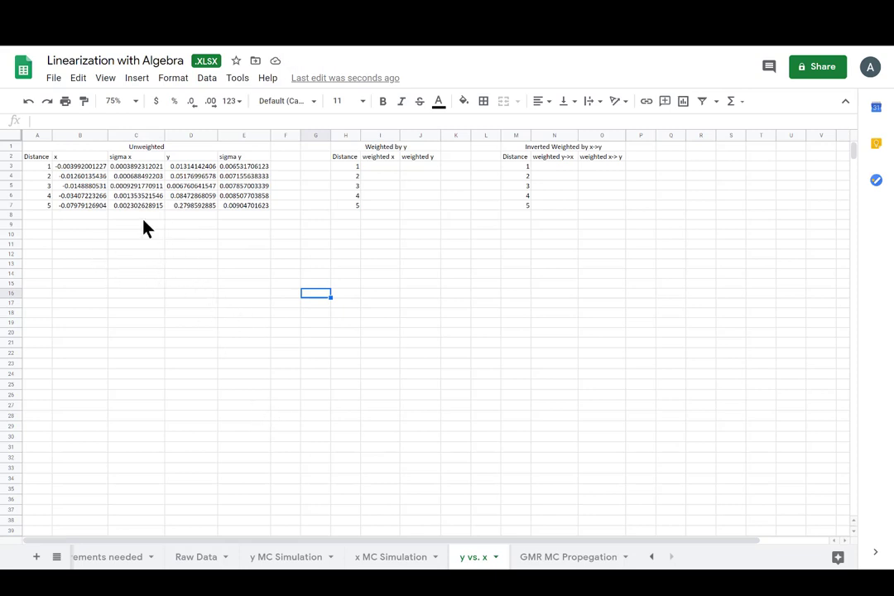
Review the image and object distance means and standard deviations in the Raw Data summaries
{"action": "left_click", "coordinate": [191, 557]}
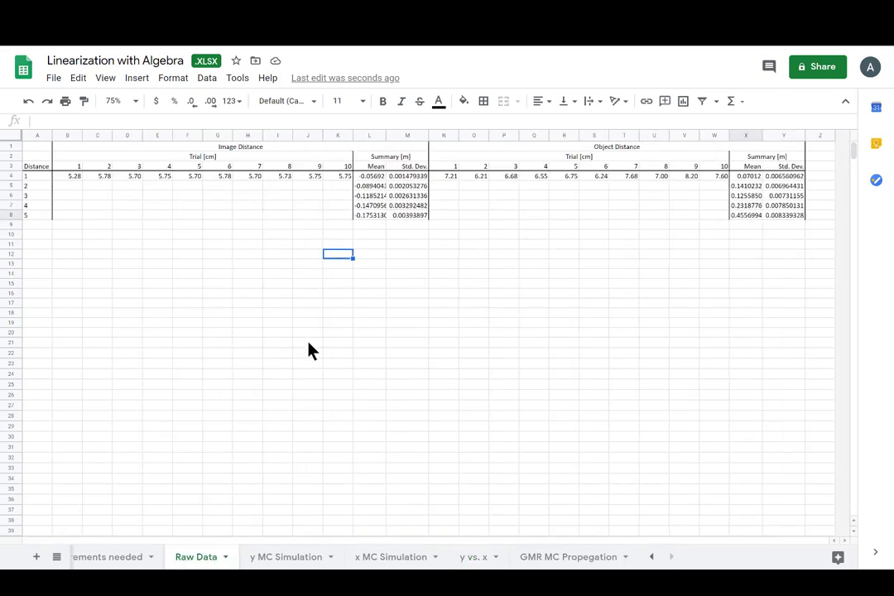
{"action": "left_click_drag", "start_coordinate": [370, 176], "coordinate": [412, 218]}
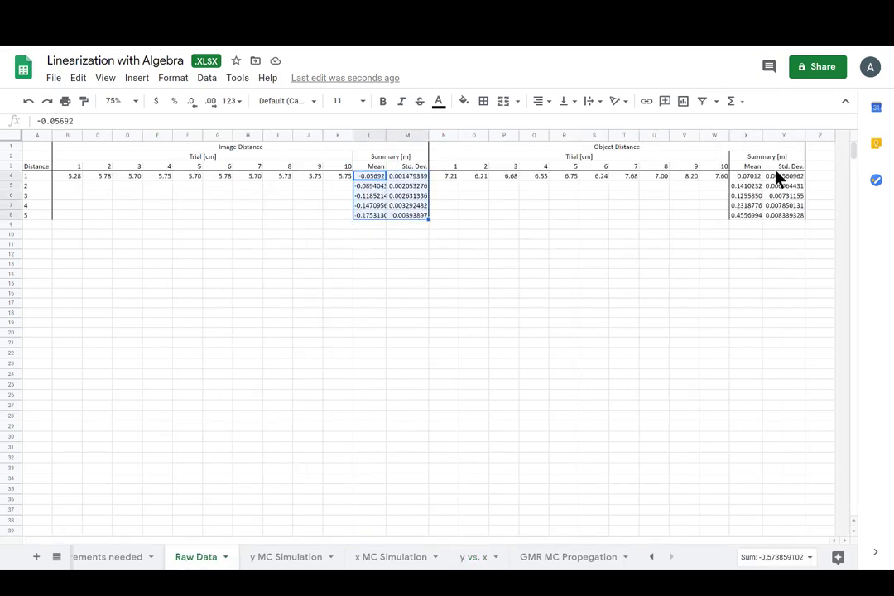
{"action": "left_click_drag", "start_coordinate": [777, 176], "coordinate": [748, 219]}
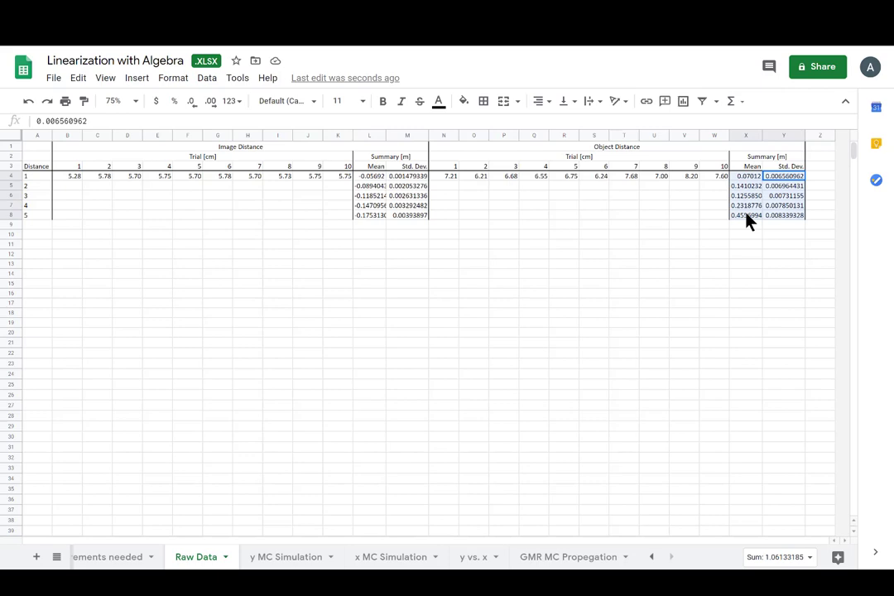
{"action": "left_click", "coordinate": [740, 284]}
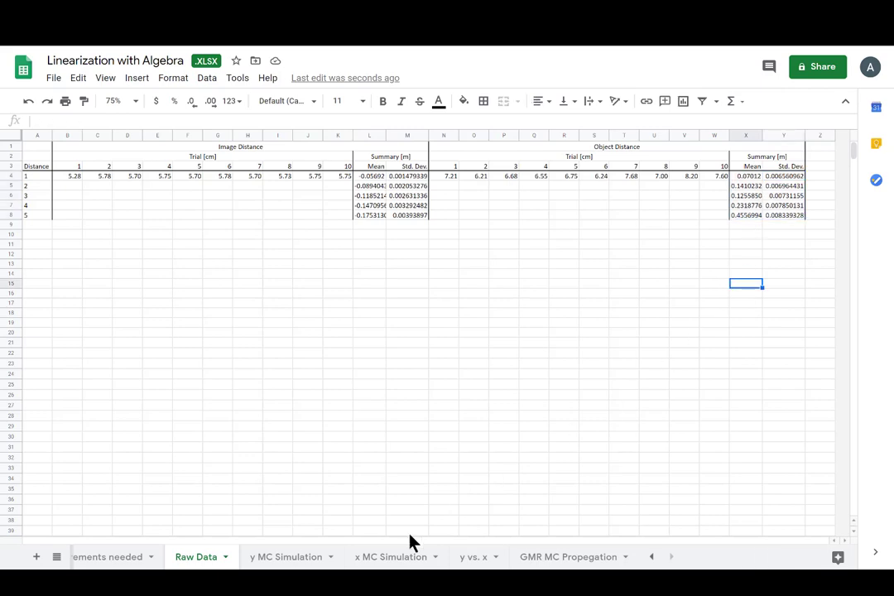
In the y vs. x sheet, compute the first weighted x value in I3 with =B3*E3
{"action": "left_click", "coordinate": [480, 560]}
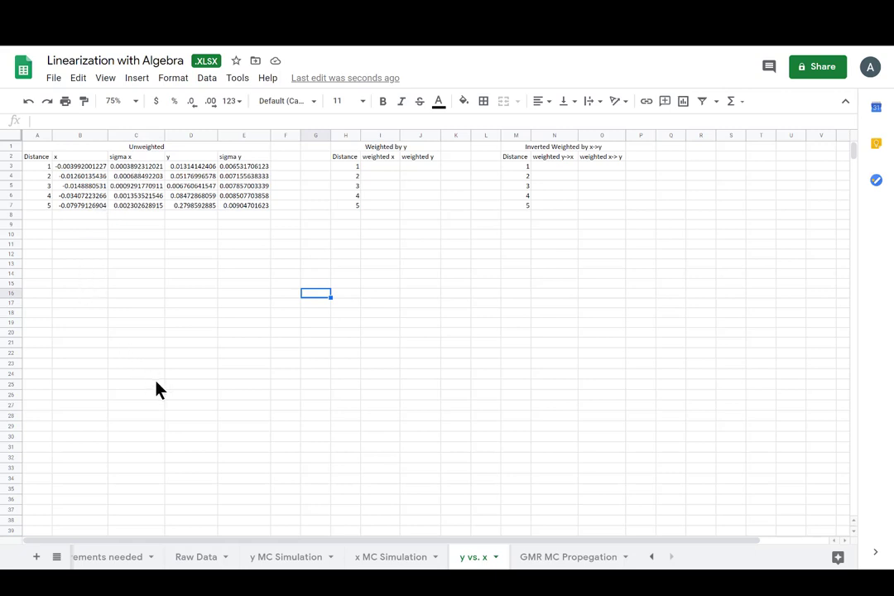
{"action": "left_click", "coordinate": [379, 166]}
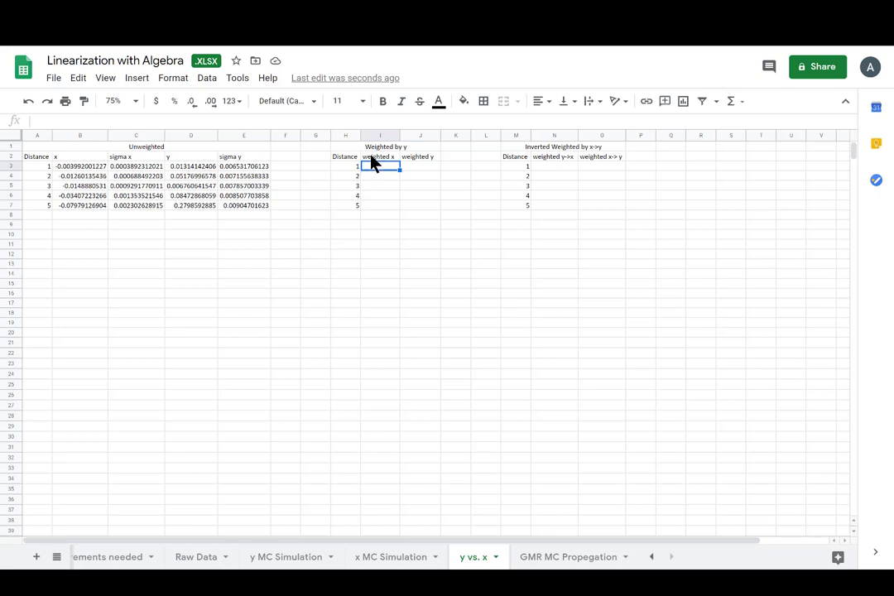
{"action": "type", "text": "="}
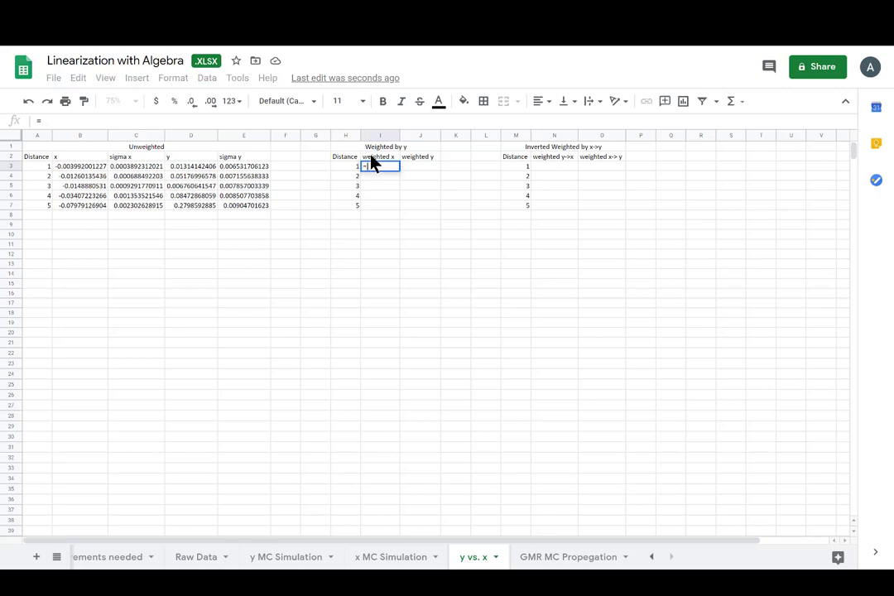
{"action": "left_click", "coordinate": [80, 168]}
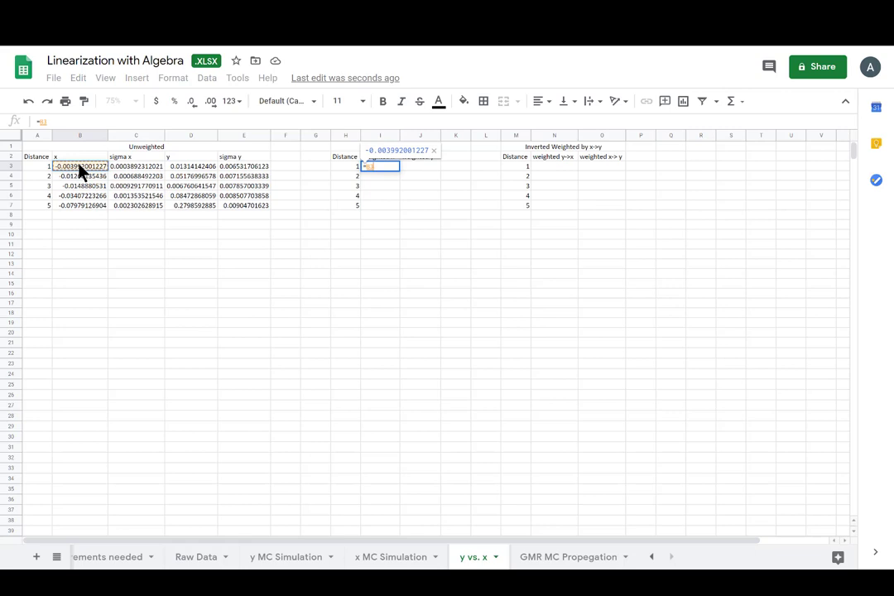
{"action": "type", "text": "*"}
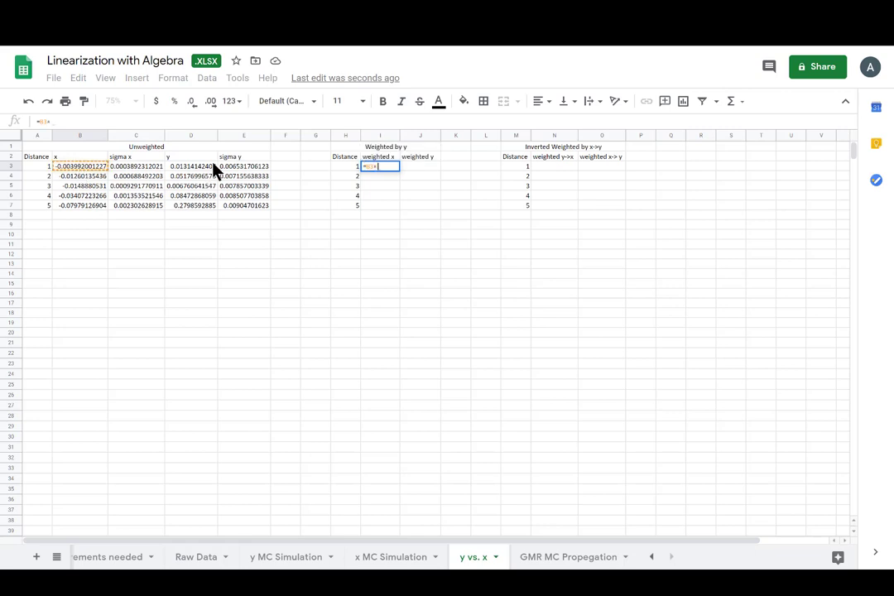
{"action": "left_click", "coordinate": [235, 166]}
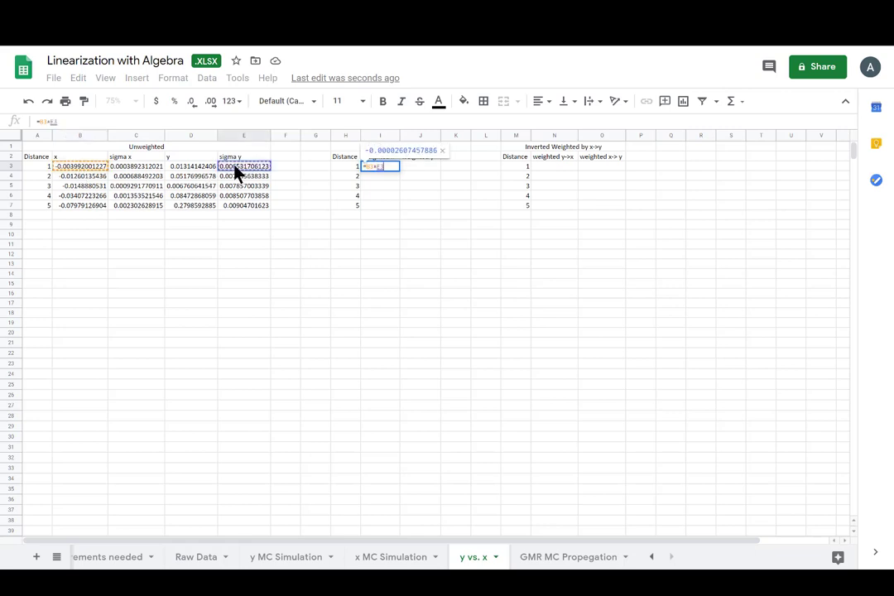
{"action": "key", "text": "Return"}
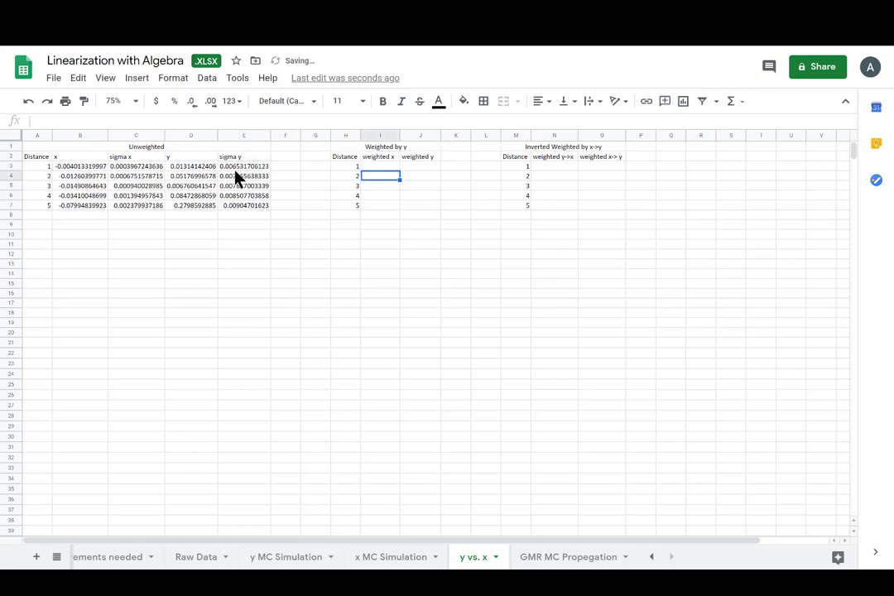
Fill the weighted x formula from I3 down through I7
{"action": "key", "text": "Up"}
{"action": "key", "text": "Up"}
{"action": "key", "text": "Down"}
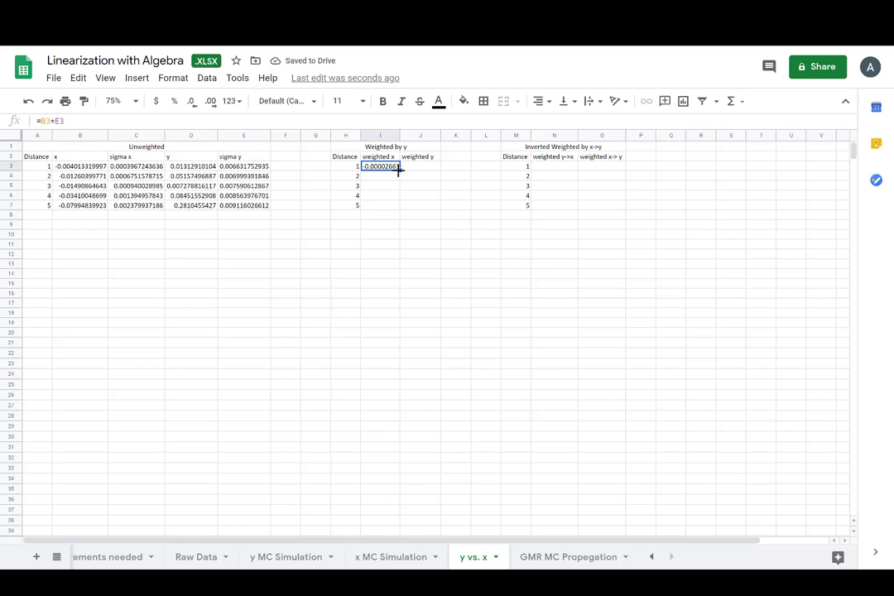
{"action": "left_click_drag", "start_coordinate": [398, 169], "coordinate": [394, 209]}
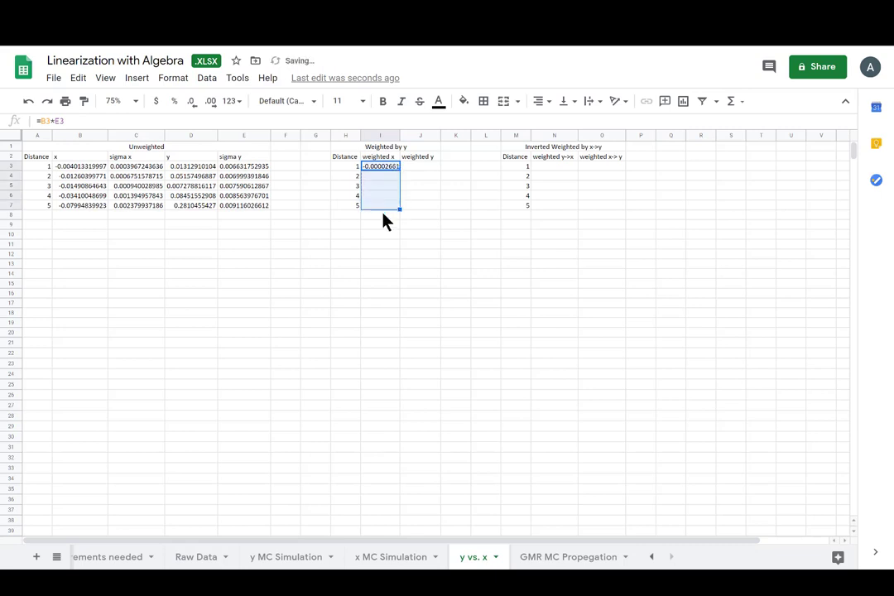
Compute the first weighted y value in J3 with =D3*E3
{"action": "left_click", "coordinate": [416, 166]}
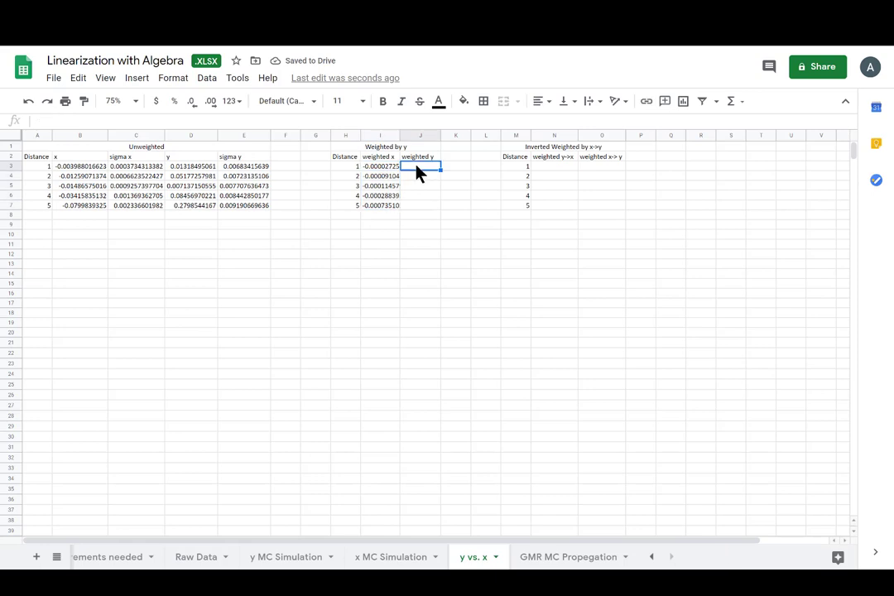
{"action": "type", "text": "="}
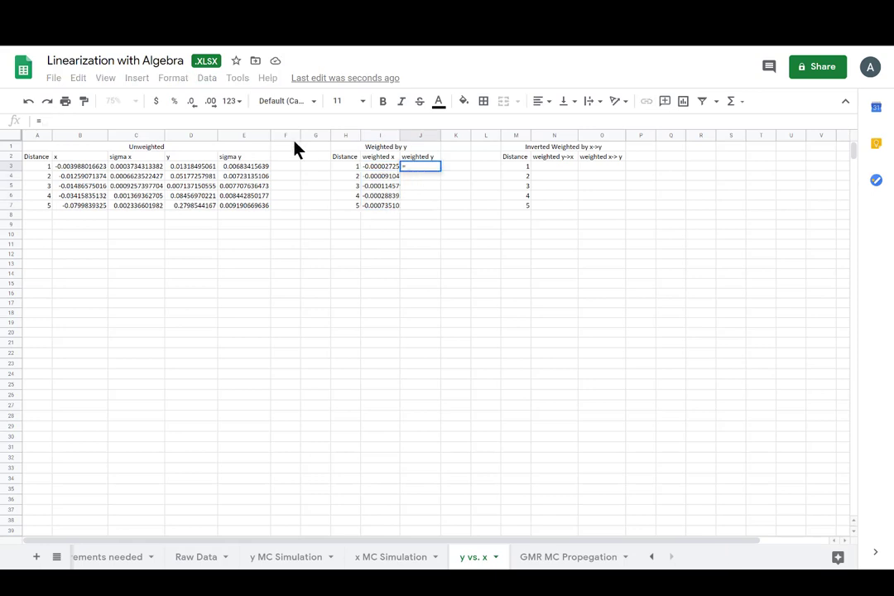
{"action": "left_click", "coordinate": [197, 171]}
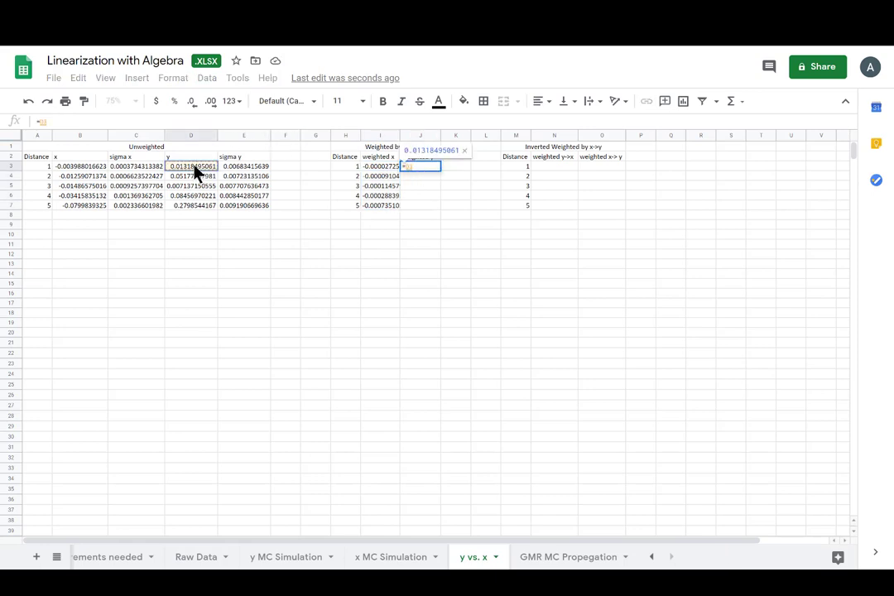
{"action": "type", "text": "*"}
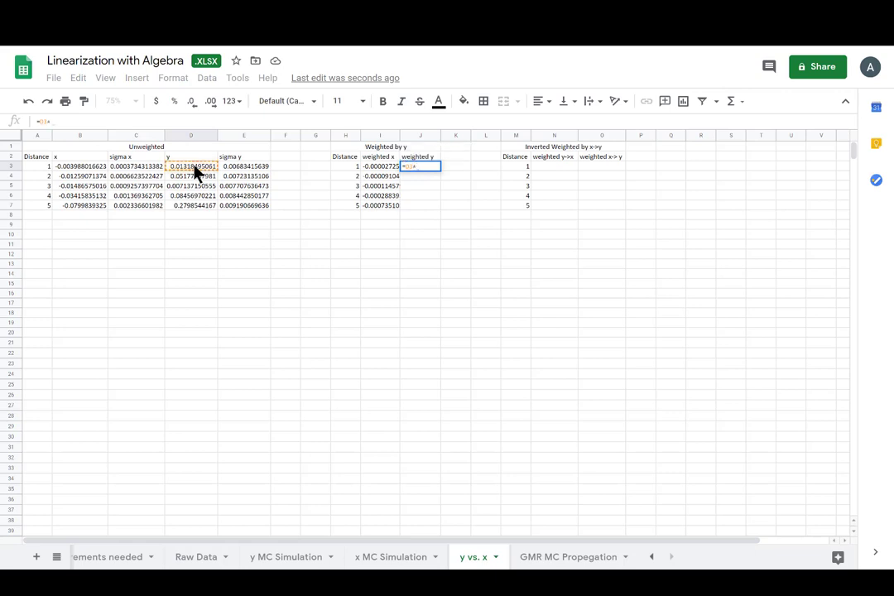
{"action": "left_click", "coordinate": [249, 173]}
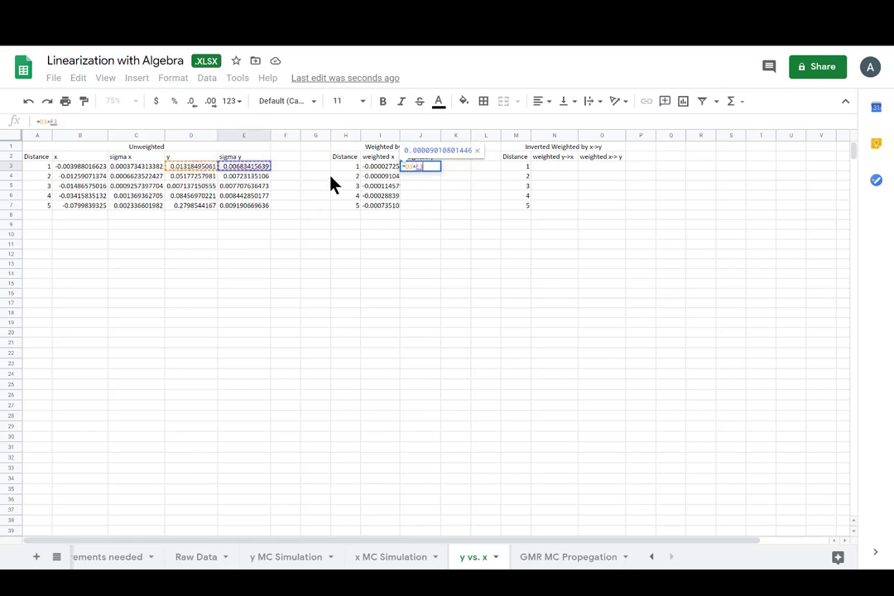
{"action": "key", "text": "Return"}
Fill the weighted y formula from J3 down through J7
{"action": "left_click", "coordinate": [424, 168]}
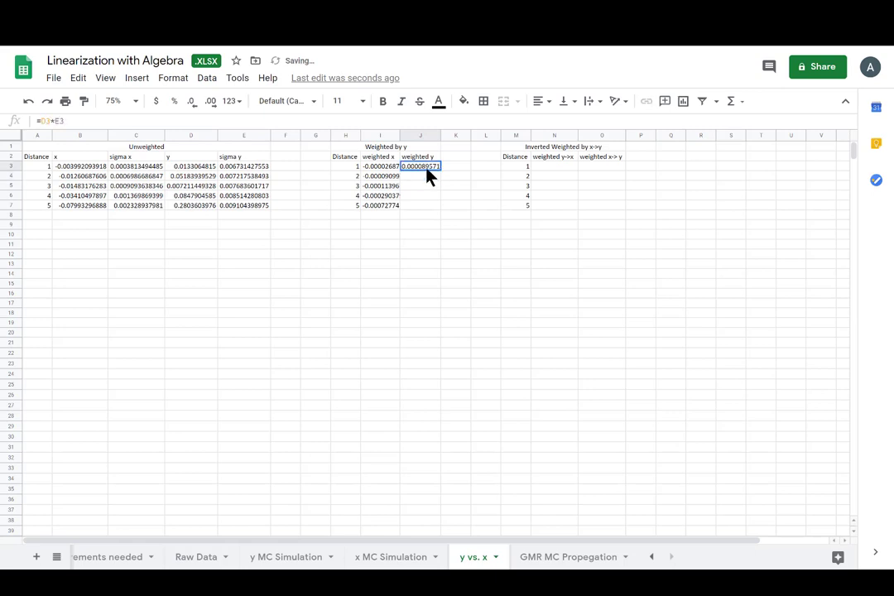
{"action": "left_click_drag", "start_coordinate": [440, 171], "coordinate": [439, 208]}
{"action": "left_click", "coordinate": [473, 157]}
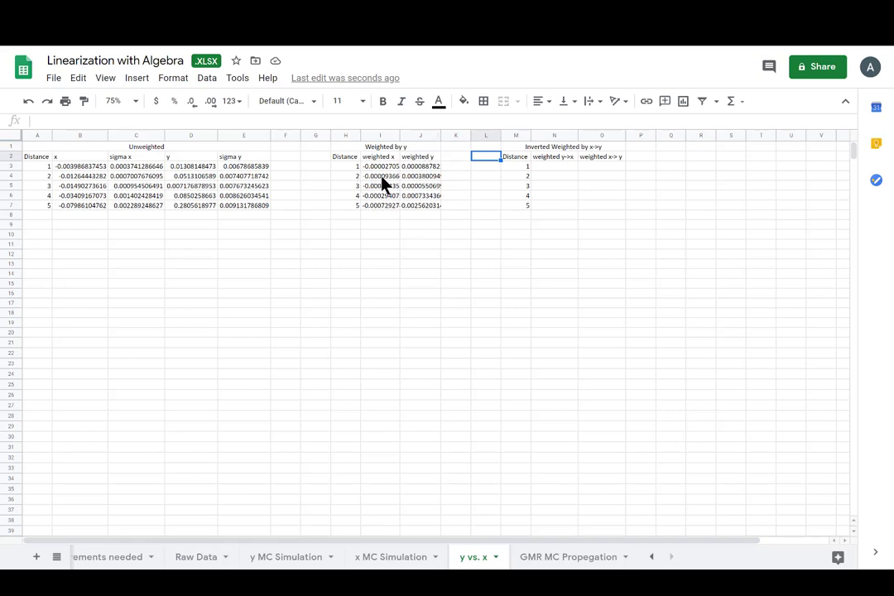
Start a LINEST formula in cell I9, beneath the Weighted by y table
{"action": "left_click", "coordinate": [365, 229]}
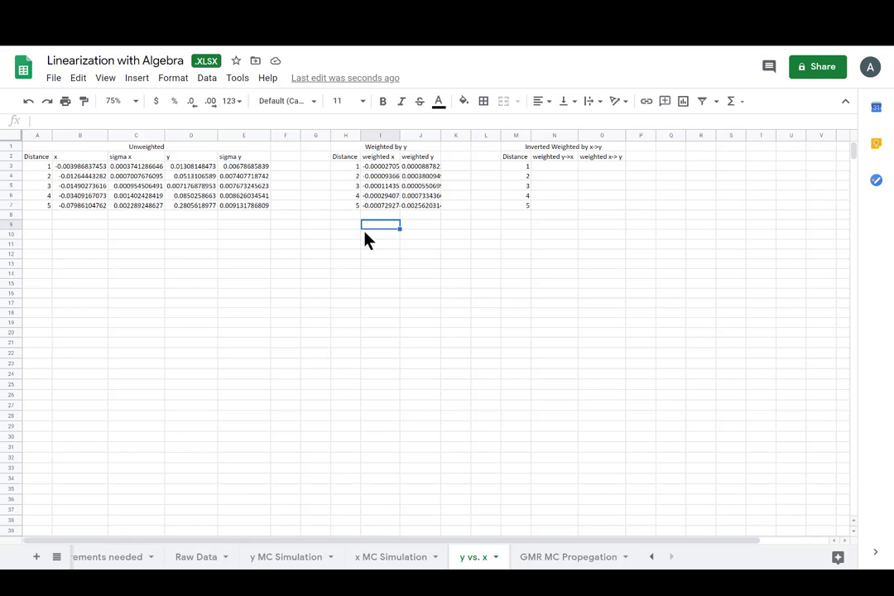
{"action": "type", "text": "linest"}
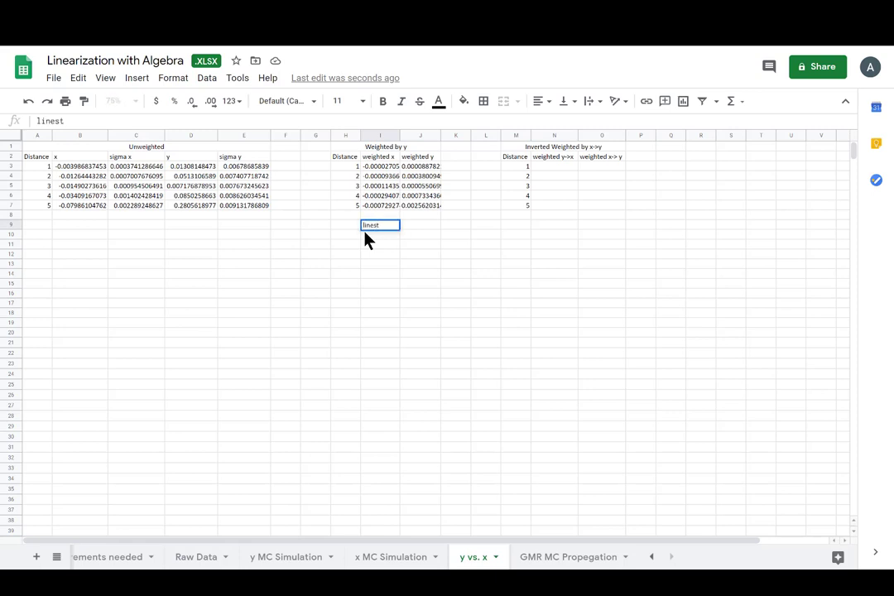
{"action": "key", "text": "BackSpace"}
{"action": "key", "text": "BackSpace"}
{"action": "key", "text": "BackSpace"}
{"action": "key", "text": "BackSpace"}
{"action": "key", "text": "BackSpace"}
{"action": "key", "text": "BackSpace"}
{"action": "type", "text": "=line"}
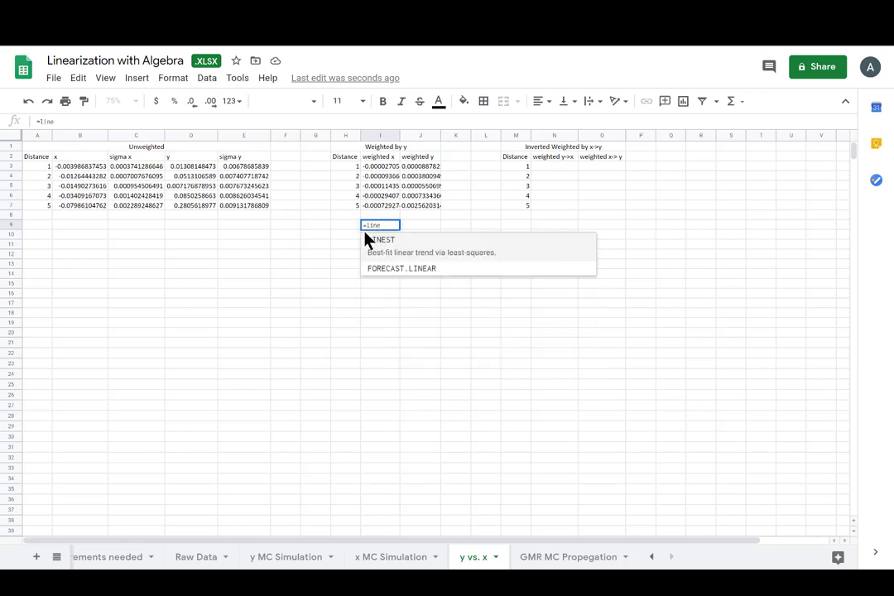
{"action": "left_click", "coordinate": [409, 250]}
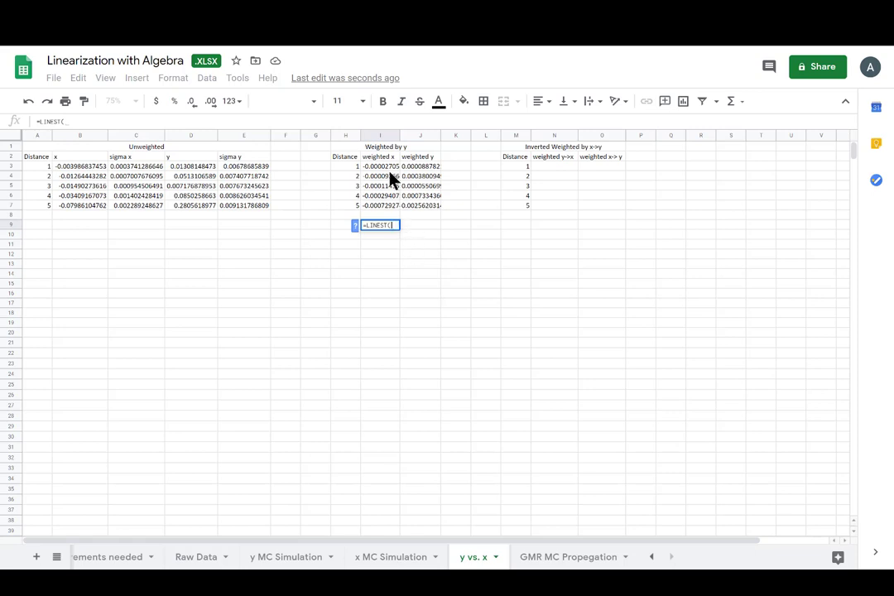
Supply weighted y J3:J7 and weighted x I3:I7 as the LINEST formula's known y and x ranges
{"action": "left_click_drag", "start_coordinate": [415, 165], "coordinate": [426, 213]}
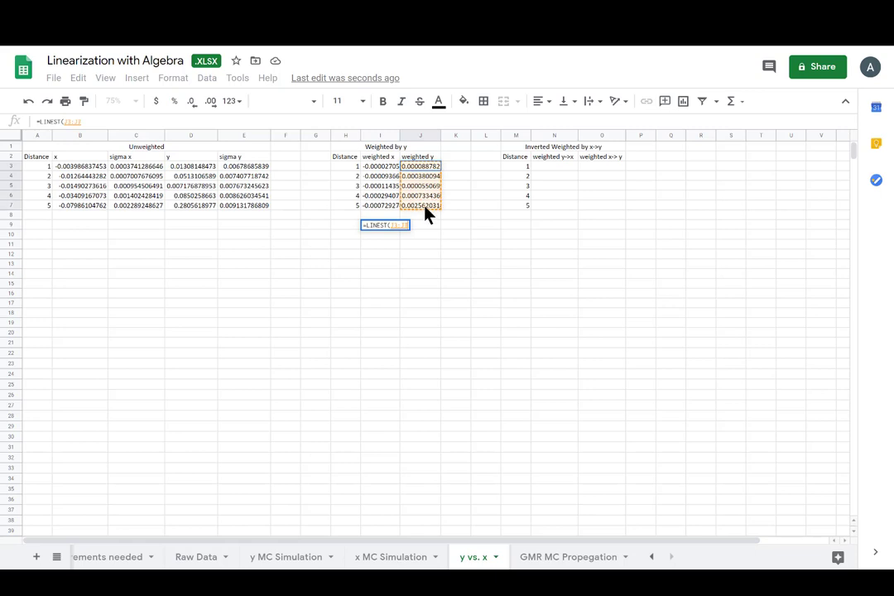
{"action": "type", "text": ","}
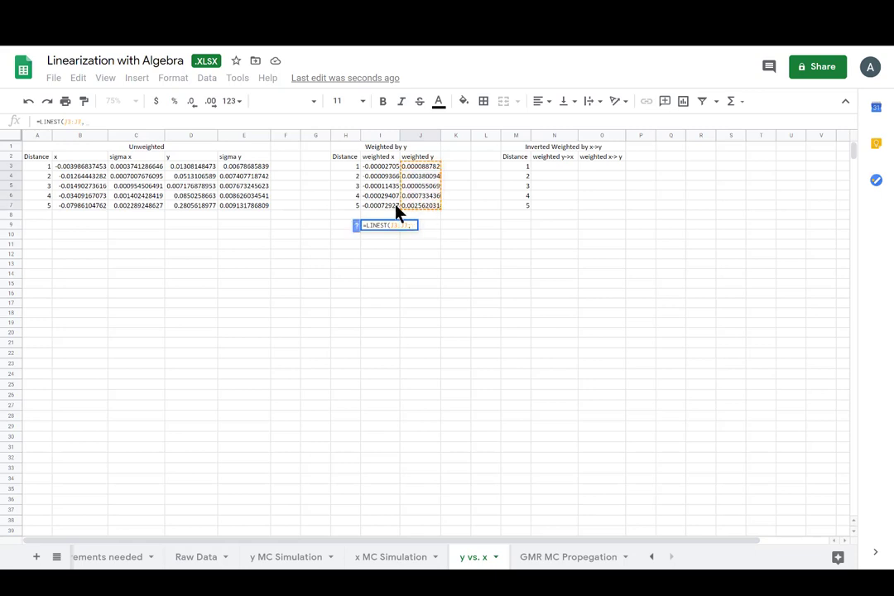
{"action": "left_click_drag", "start_coordinate": [379, 170], "coordinate": [387, 208]}
{"action": "type", "text": ","}
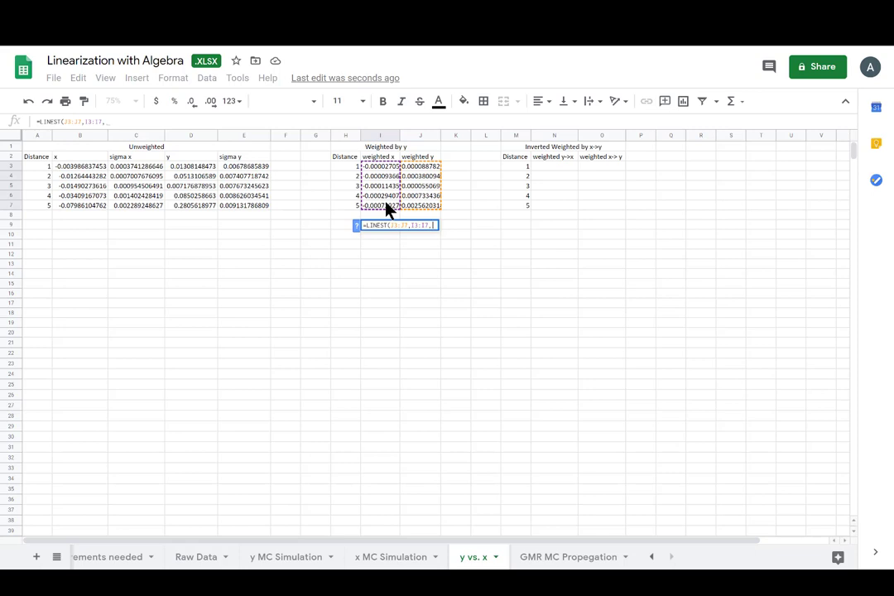
Complete the formula as =LINEST(J3:J7,I3:I7,FALSE,TRUE) to force a zero intercept and output the full regression statistics
{"action": "type", "text": "Fal"}
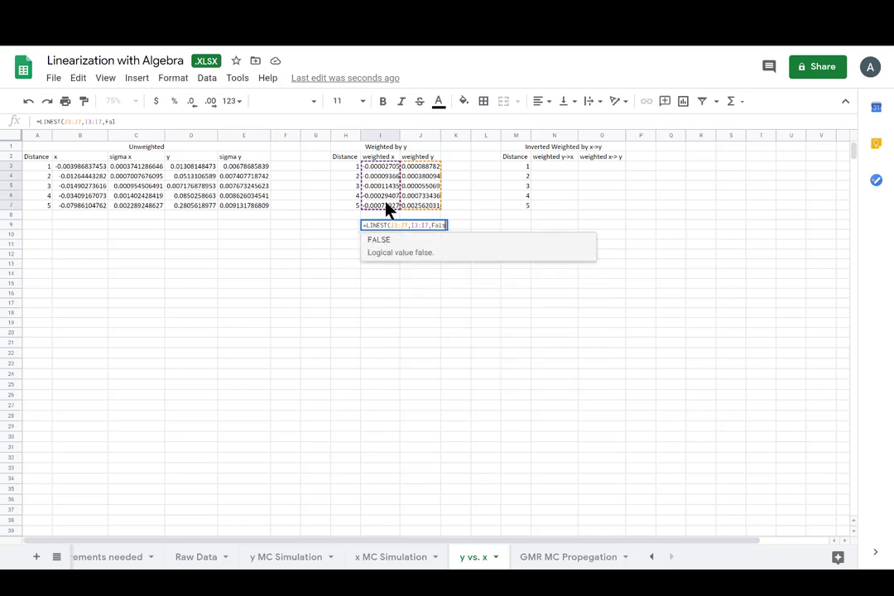
{"action": "type", "text": "s"}
{"action": "key", "text": "BackSpace"}
{"action": "key", "text": "BackSpace"}
{"action": "key", "text": "BackSpace"}
{"action": "type", "text": "ALSE"}
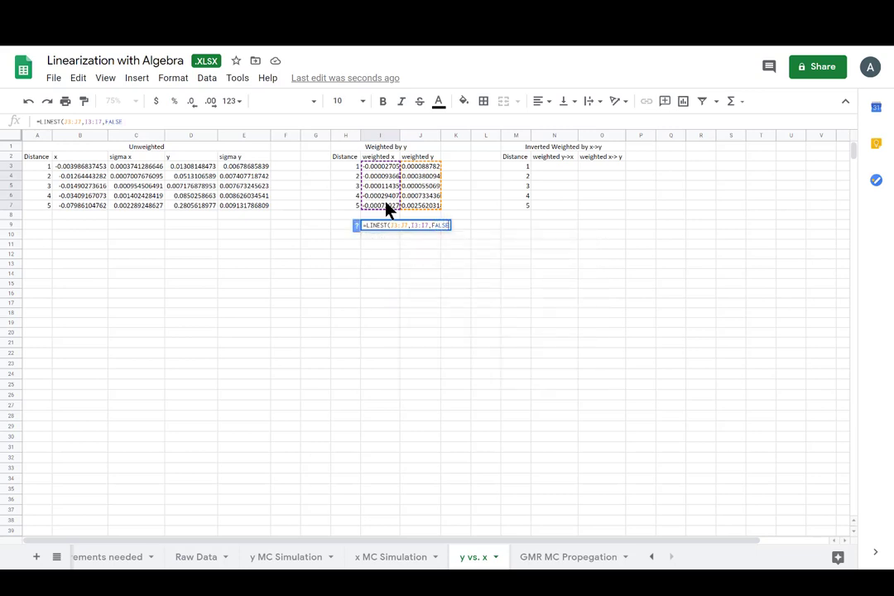
{"action": "type", "text": ")"}
{"action": "left_click", "coordinate": [142, 121]}
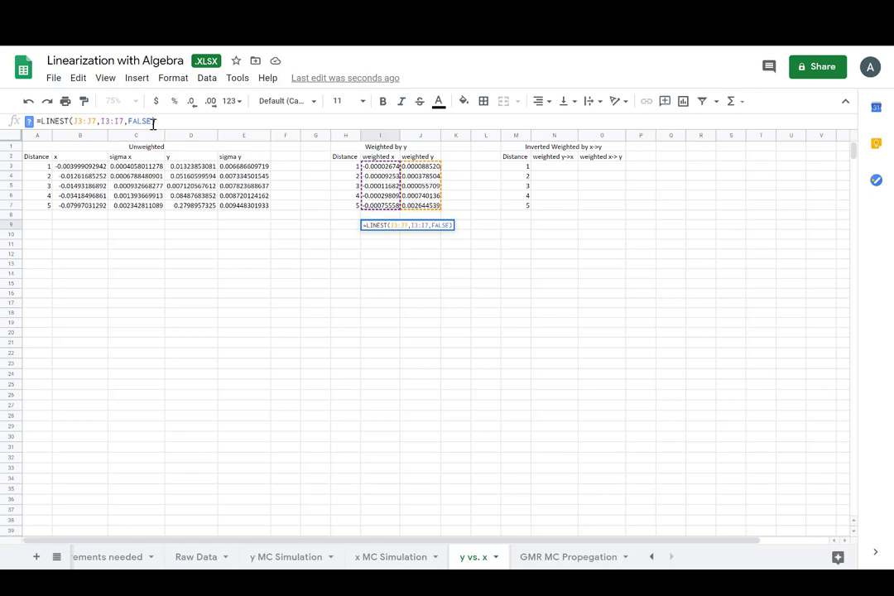
{"action": "type", "text": ", "}
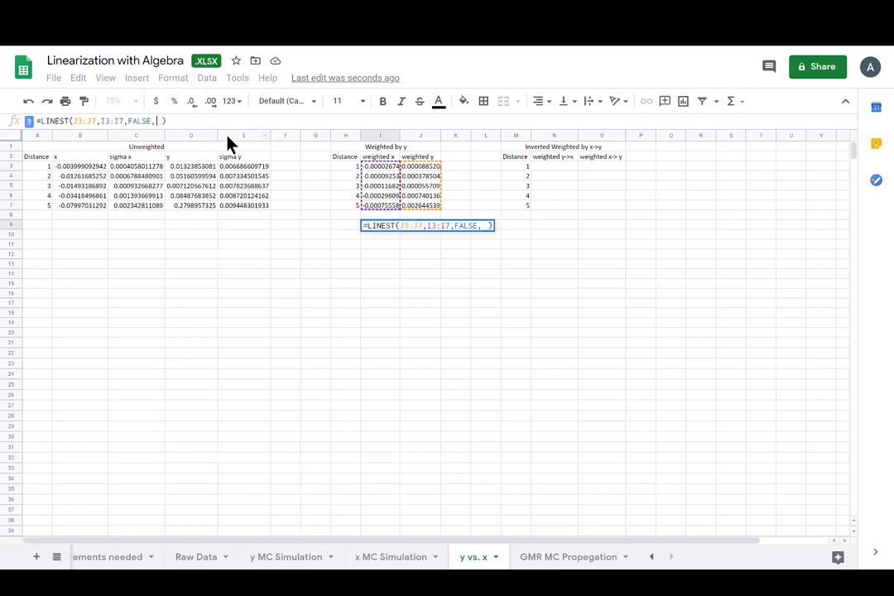
{"action": "type", "text": "TRUE"}
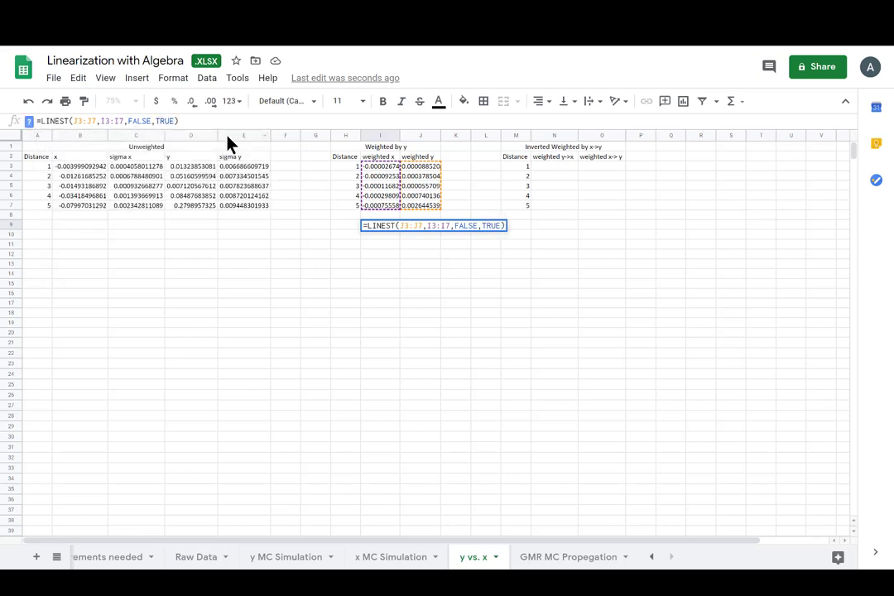
{"action": "key", "text": "Return"}
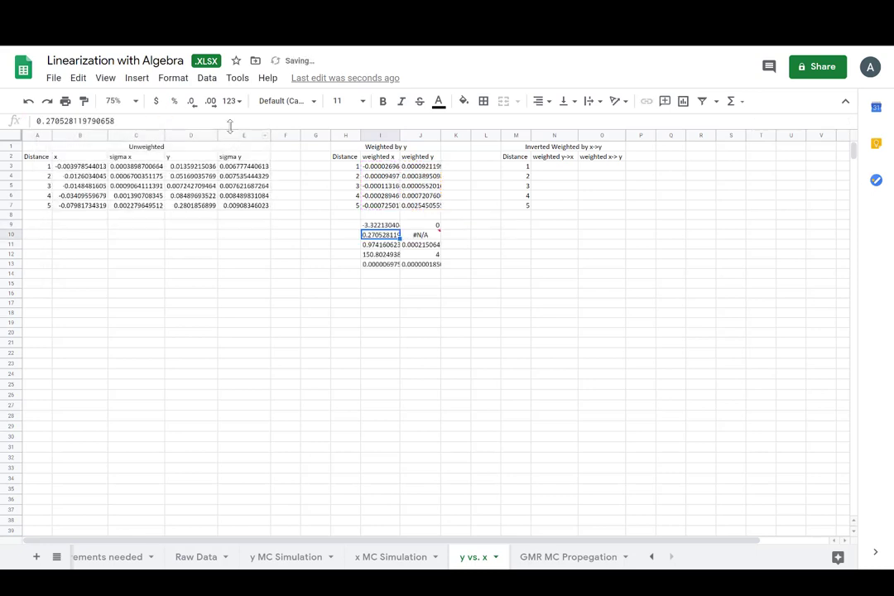
Examine the slope, intercept and their uncertainties in the LINEST output block I9:J13
{"action": "left_click_drag", "start_coordinate": [373, 237], "coordinate": [412, 259]}
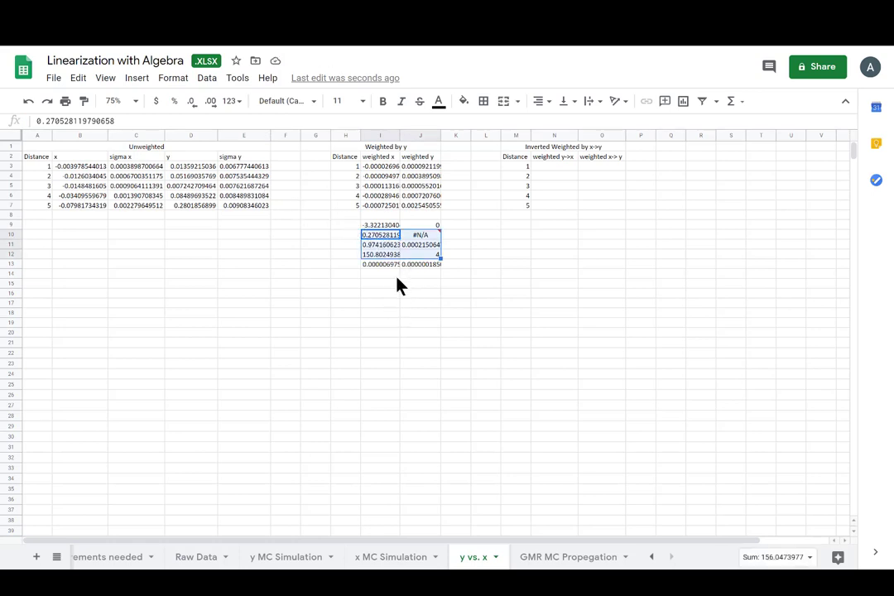
{"action": "left_click", "coordinate": [389, 294]}
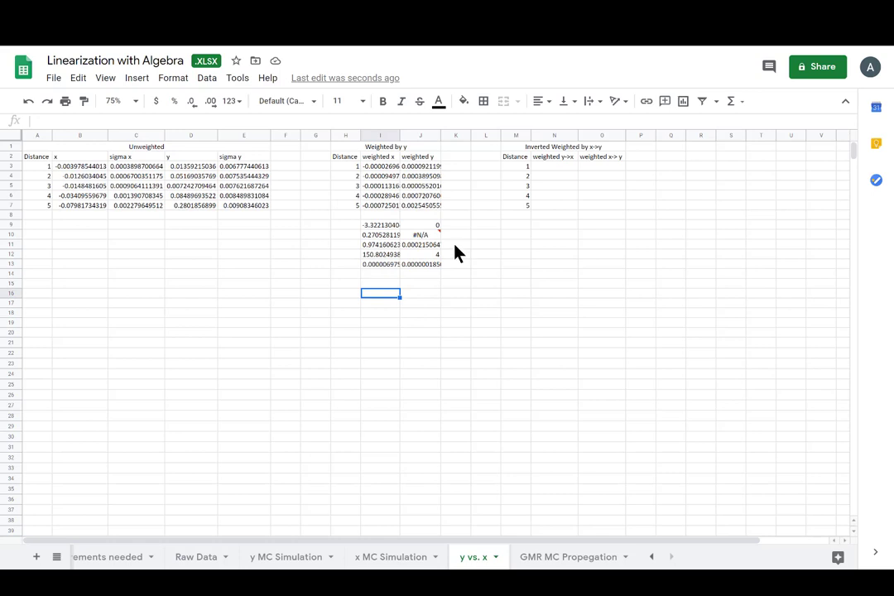
{"action": "left_click", "coordinate": [379, 227]}
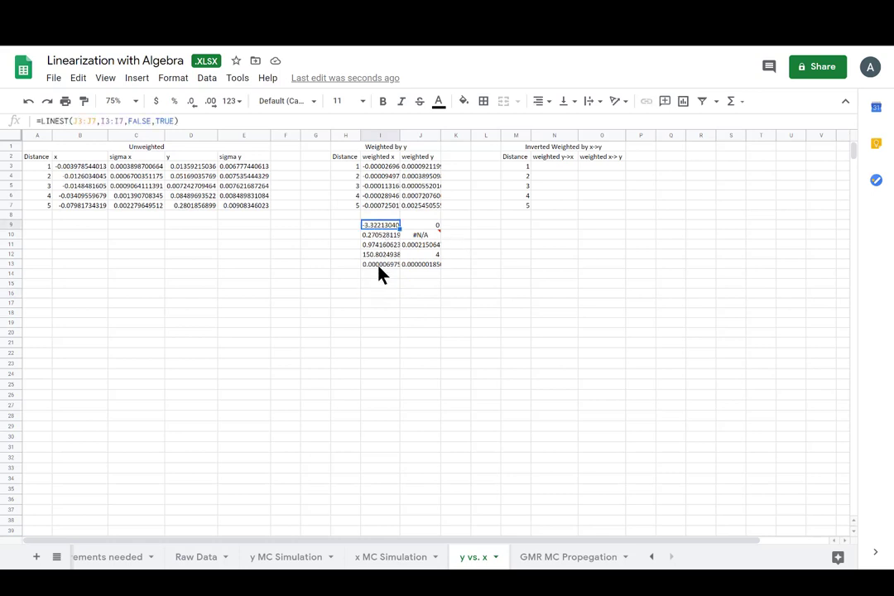
{"action": "left_click", "coordinate": [424, 225]}
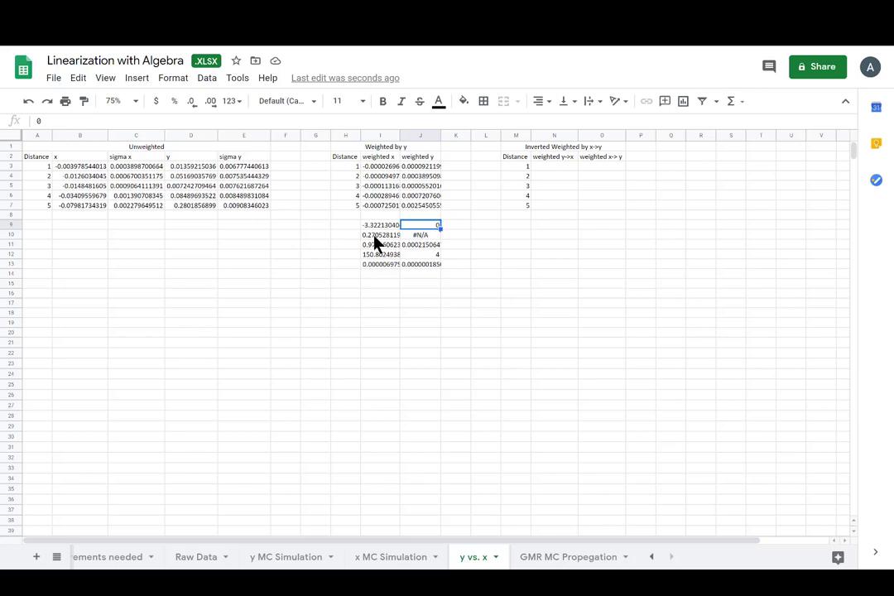
{"action": "left_click", "coordinate": [423, 235]}
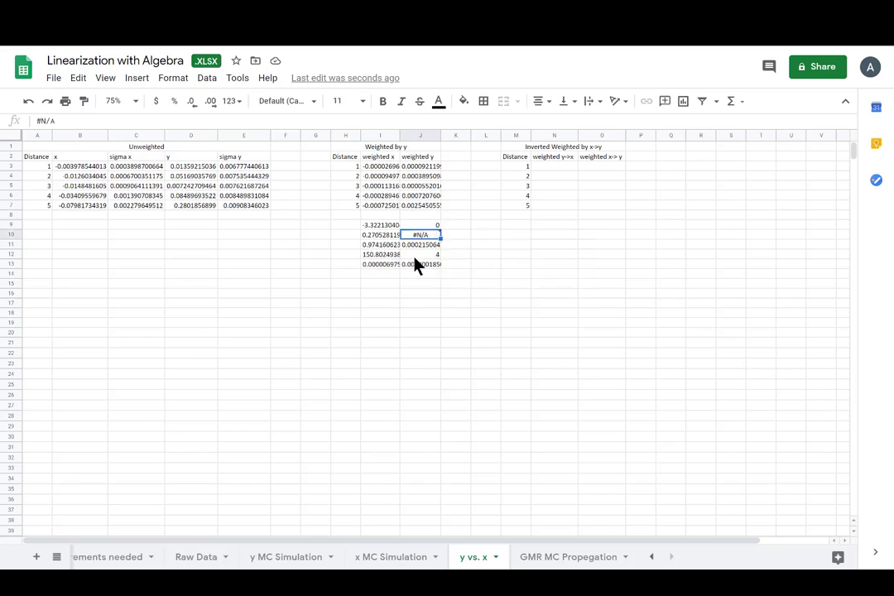
{"action": "left_click", "coordinate": [381, 237]}
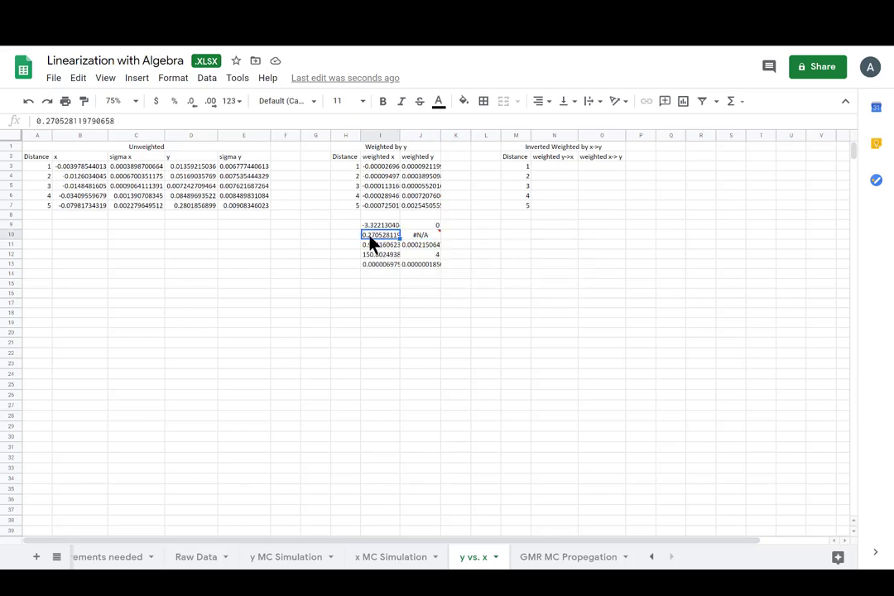
{"action": "left_click", "coordinate": [558, 168]}
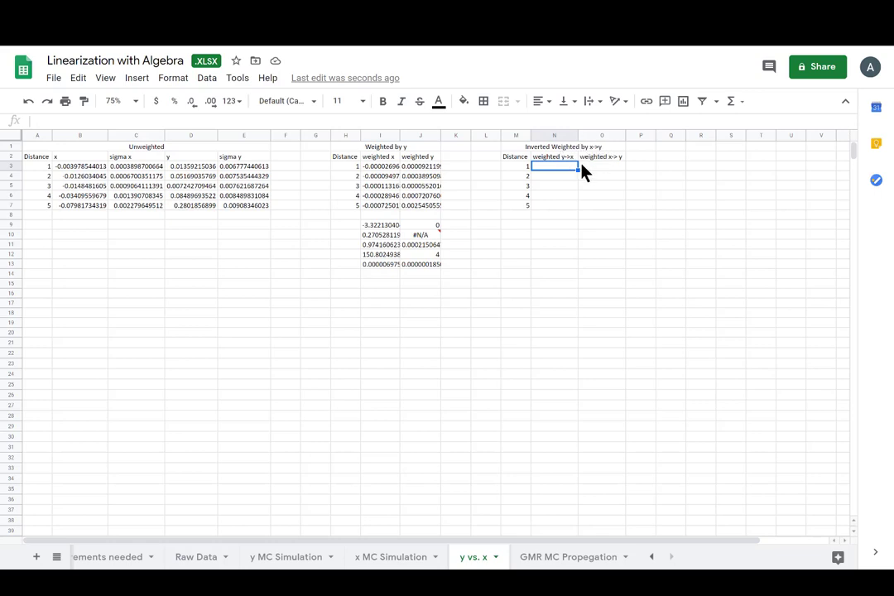
{"action": "left_click", "coordinate": [378, 225]}
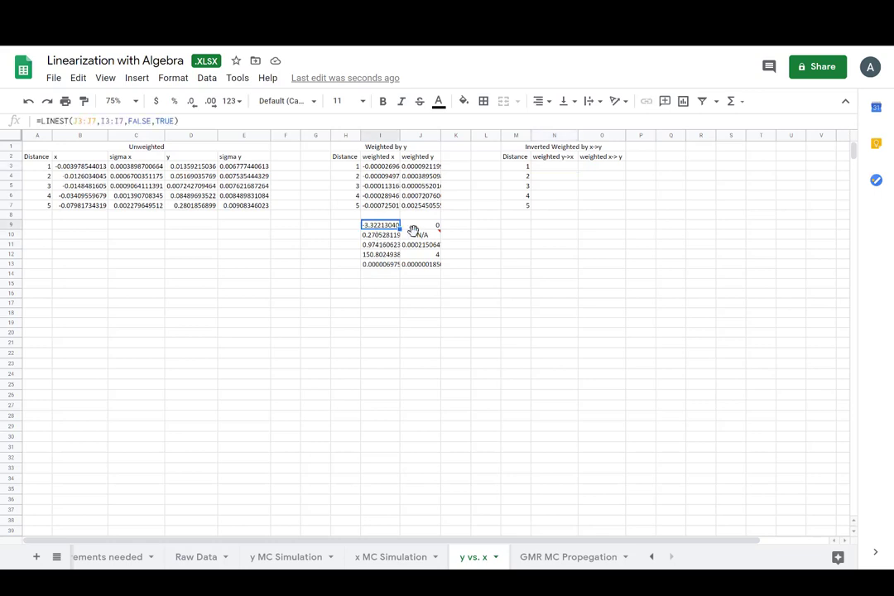
{"action": "left_click", "coordinate": [547, 225]}
{"action": "left_click", "coordinate": [392, 237]}
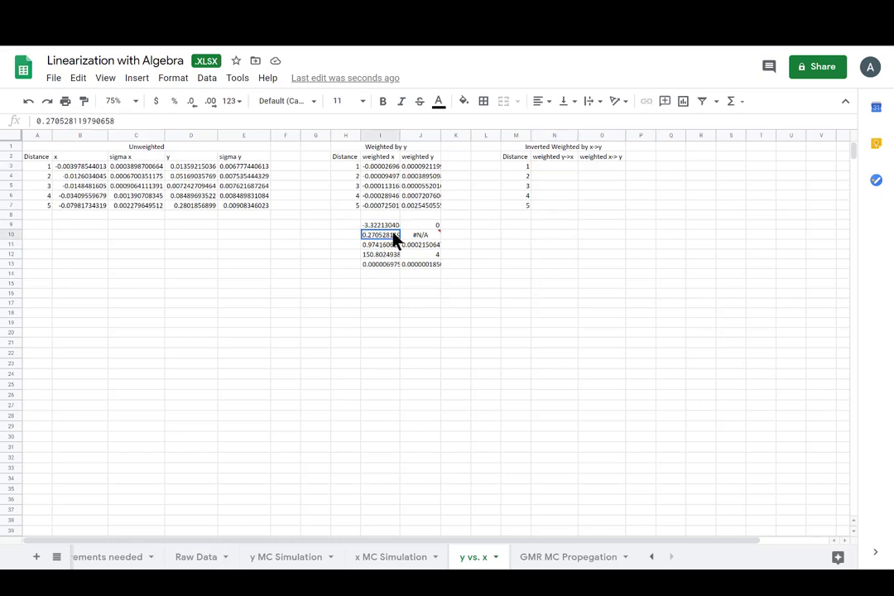
{"action": "left_click", "coordinate": [569, 240]}
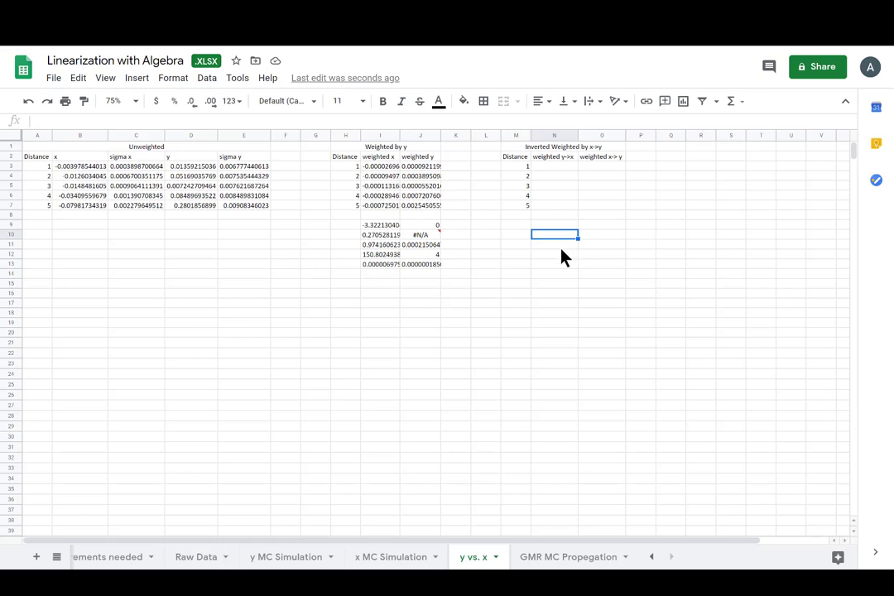
Compute the weighted y->x column by entering =D3*C3 in N3 and filling the formula through N7
{"action": "left_click", "coordinate": [568, 166]}
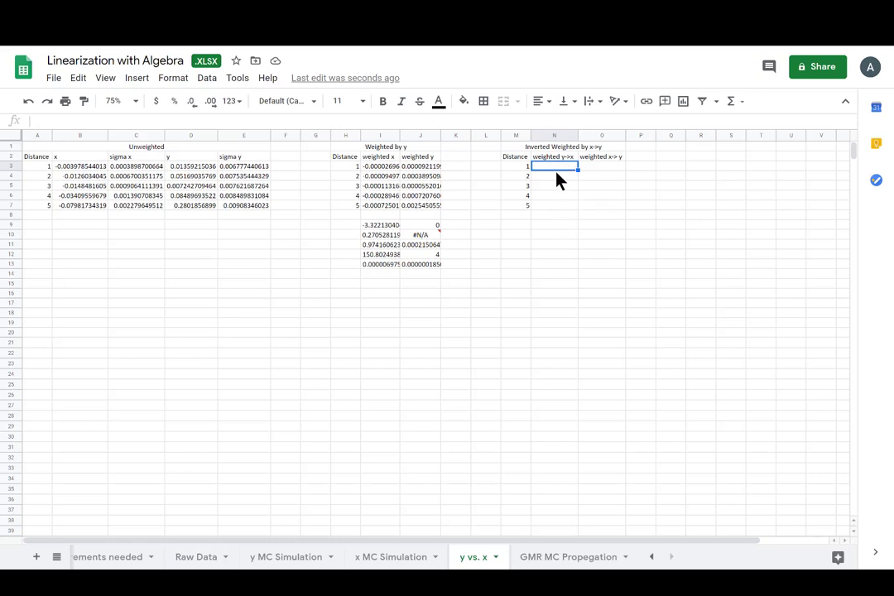
{"action": "type", "text": "="}
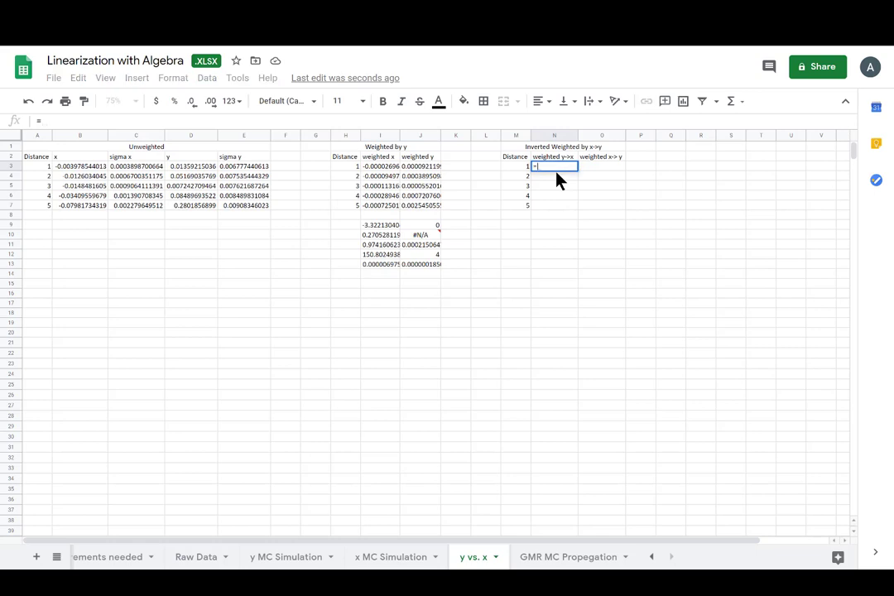
{"action": "left_click", "coordinate": [191, 167]}
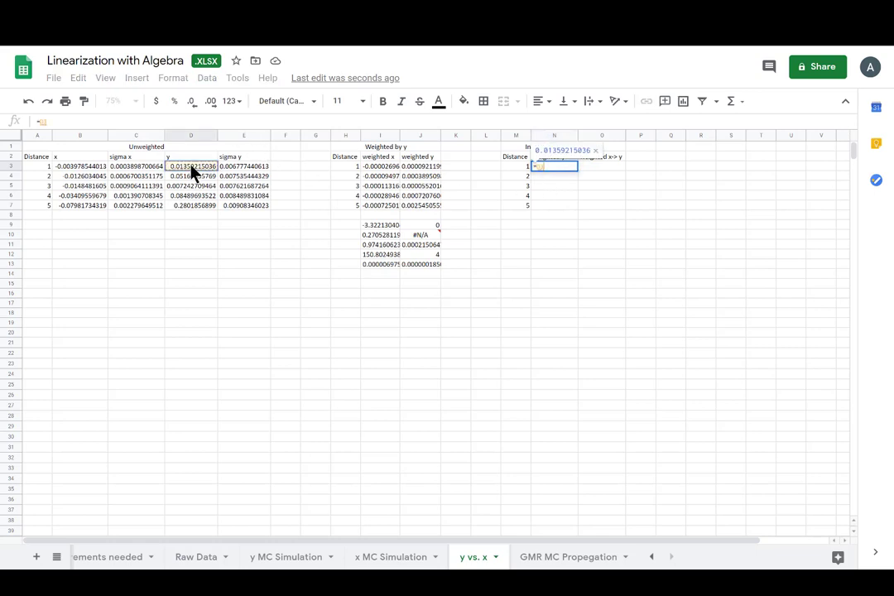
{"action": "type", "text": "*"}
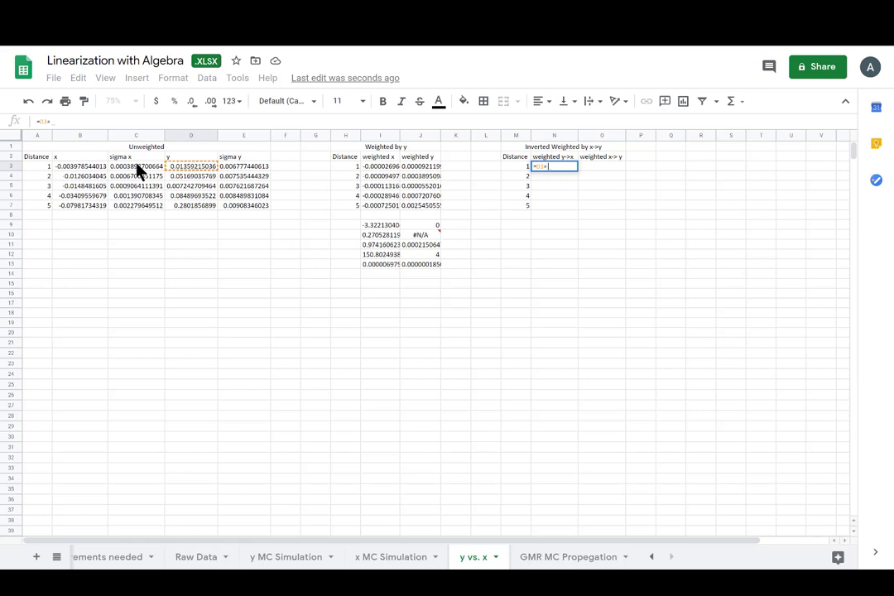
{"action": "left_click", "coordinate": [139, 166]}
{"action": "key", "text": "Return"}
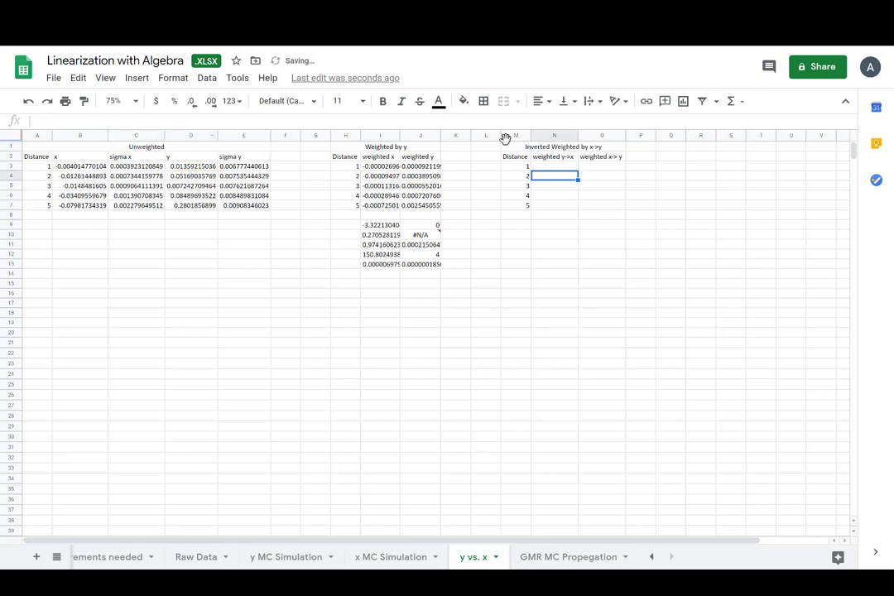
{"action": "left_click", "coordinate": [571, 166]}
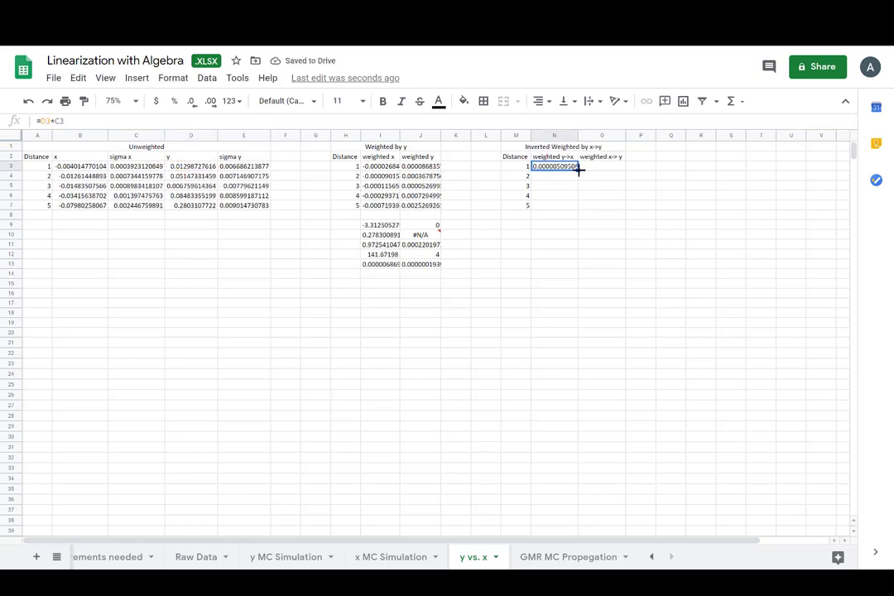
{"action": "left_click_drag", "start_coordinate": [579, 170], "coordinate": [576, 211]}
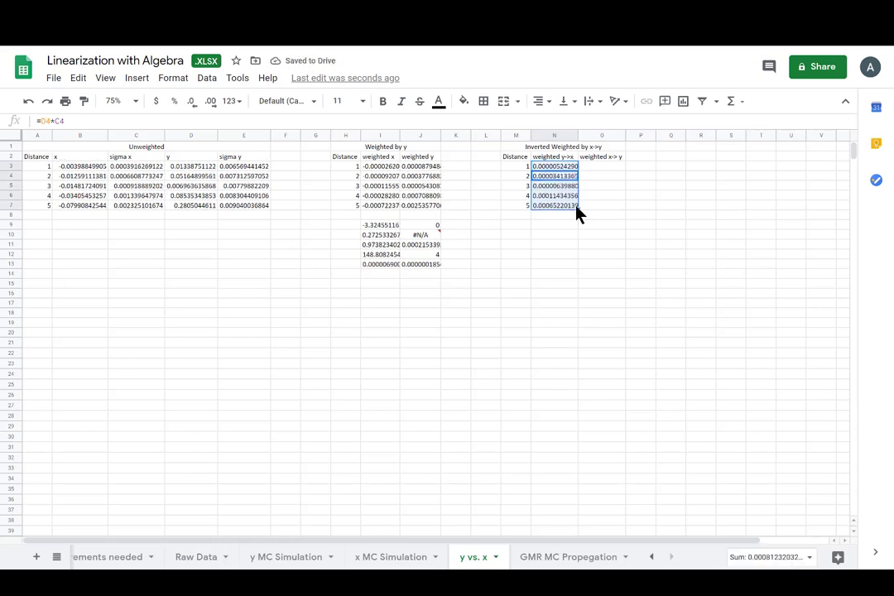
{"action": "left_click", "coordinate": [569, 225]}
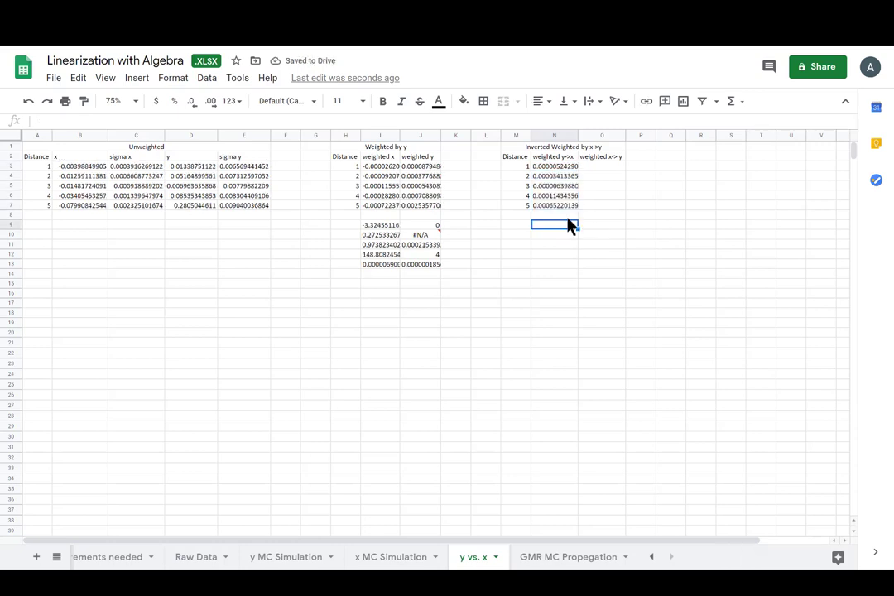
Compute the weighted x->y column by entering =B3*C3 in O3 and filling the formula through O7
{"action": "left_click", "coordinate": [595, 166]}
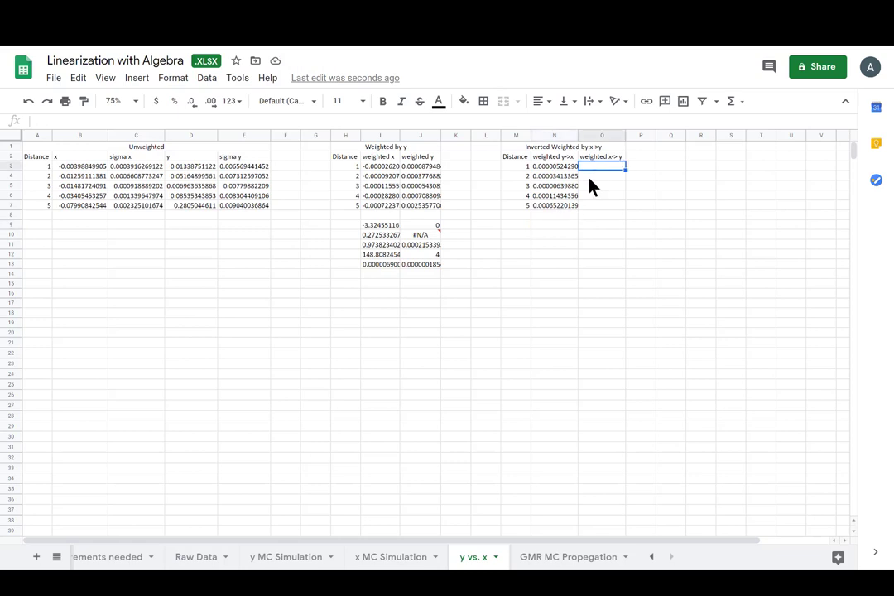
{"action": "type", "text": "x"}
{"action": "type", "text": "-"}
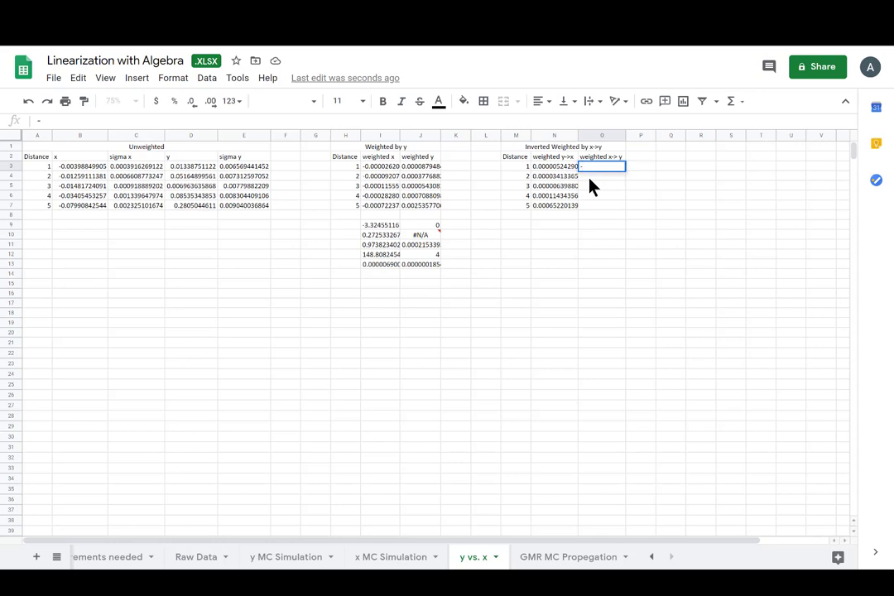
{"action": "left_click", "coordinate": [87, 168]}
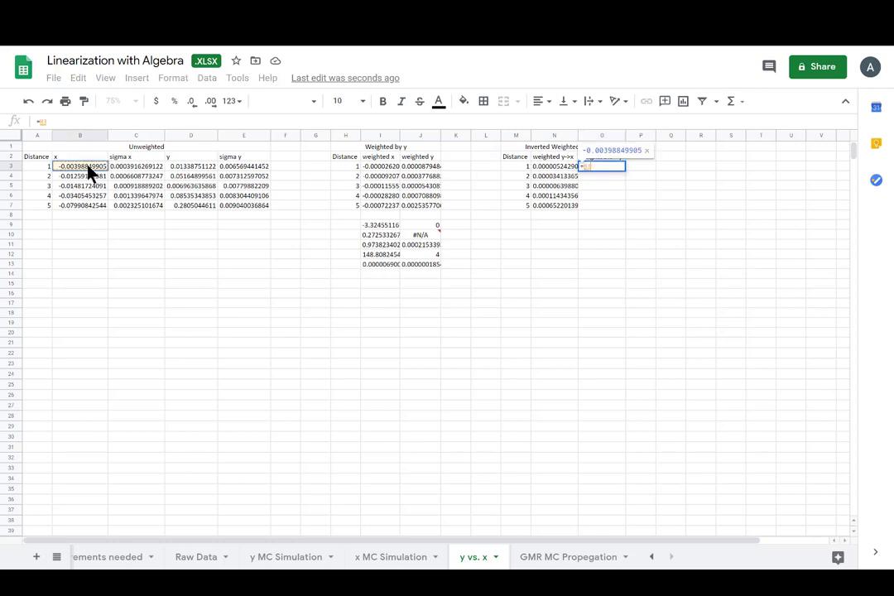
{"action": "type", "text": "*"}
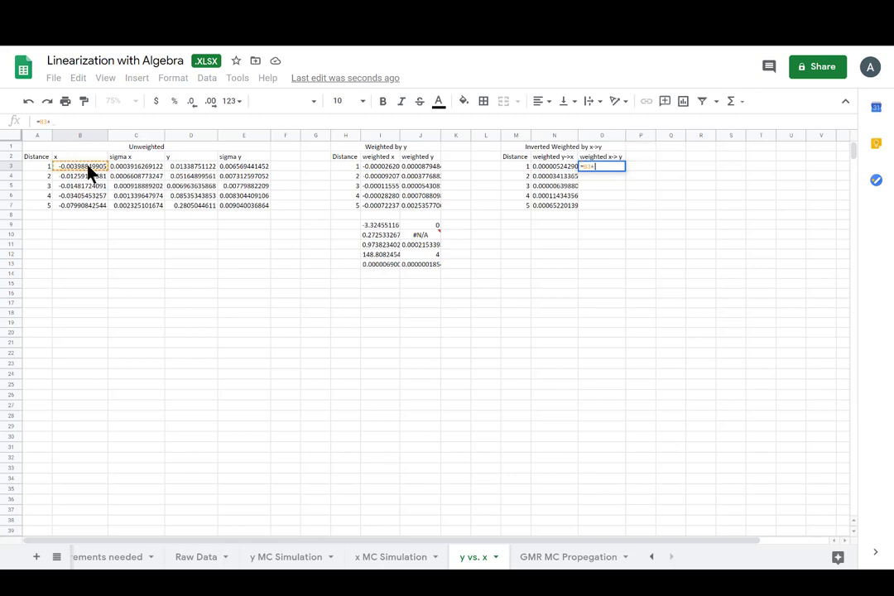
{"action": "left_click", "coordinate": [139, 169]}
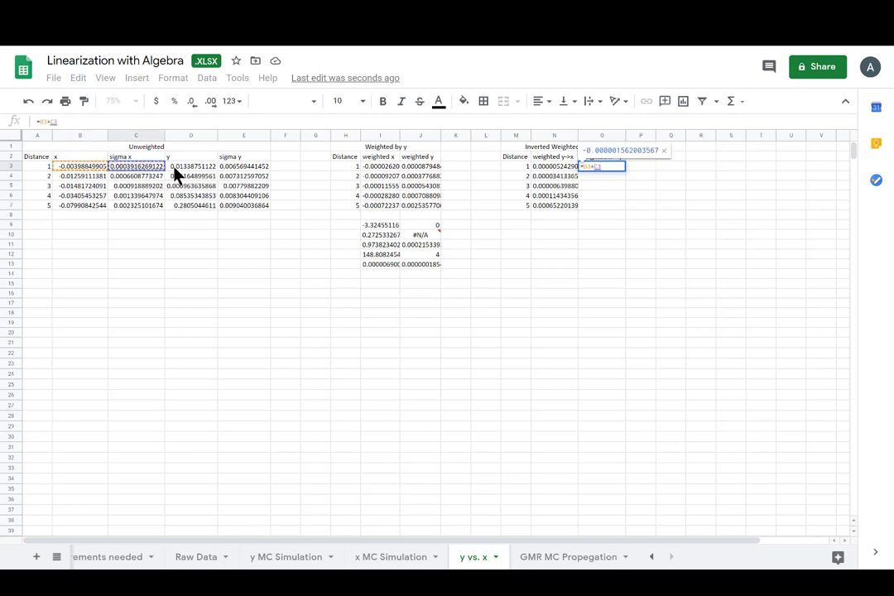
{"action": "key", "text": "Return"}
{"action": "left_click", "coordinate": [612, 166]}
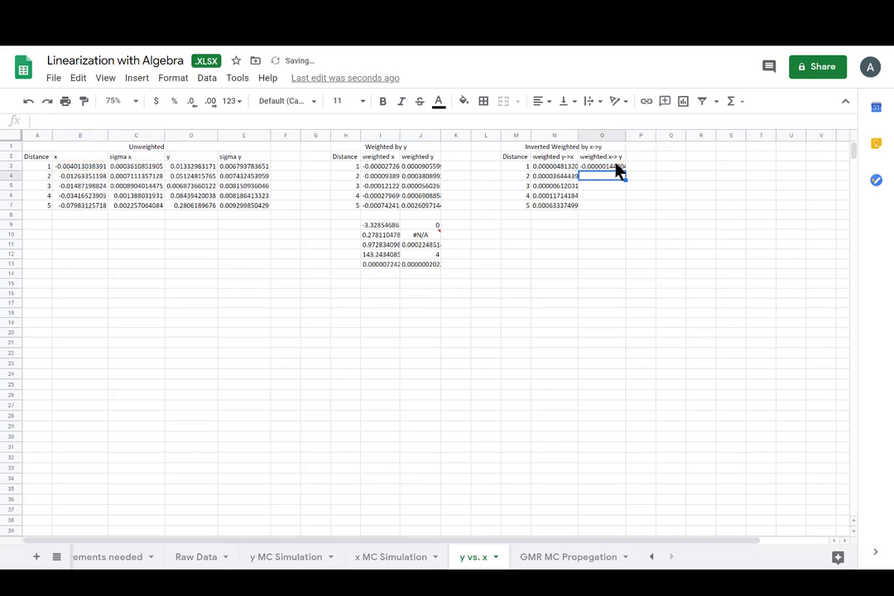
{"action": "left_click_drag", "start_coordinate": [627, 170], "coordinate": [622, 205]}
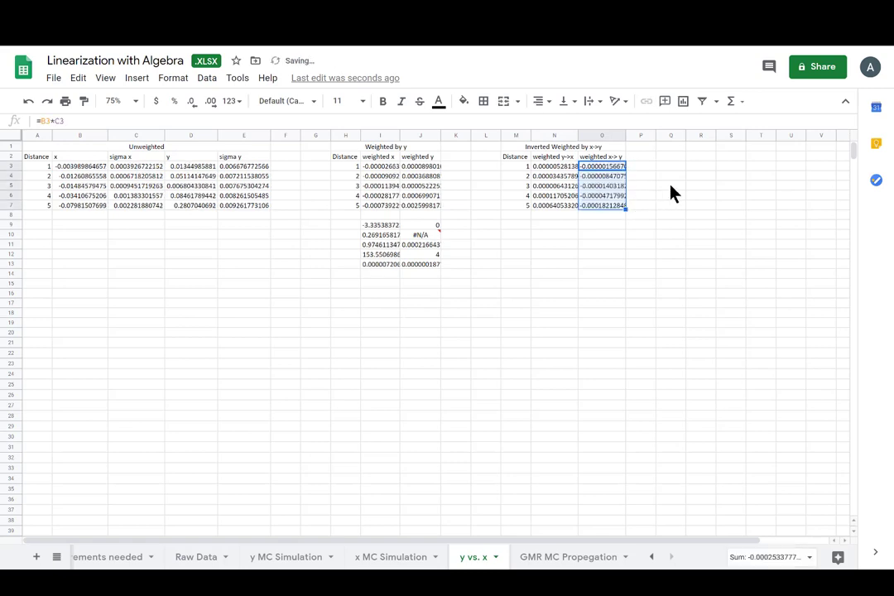
Start a LINEST formula in N9 with O3:O7 as the known y range and N3:N7 as the known x range
{"action": "left_click", "coordinate": [553, 224]}
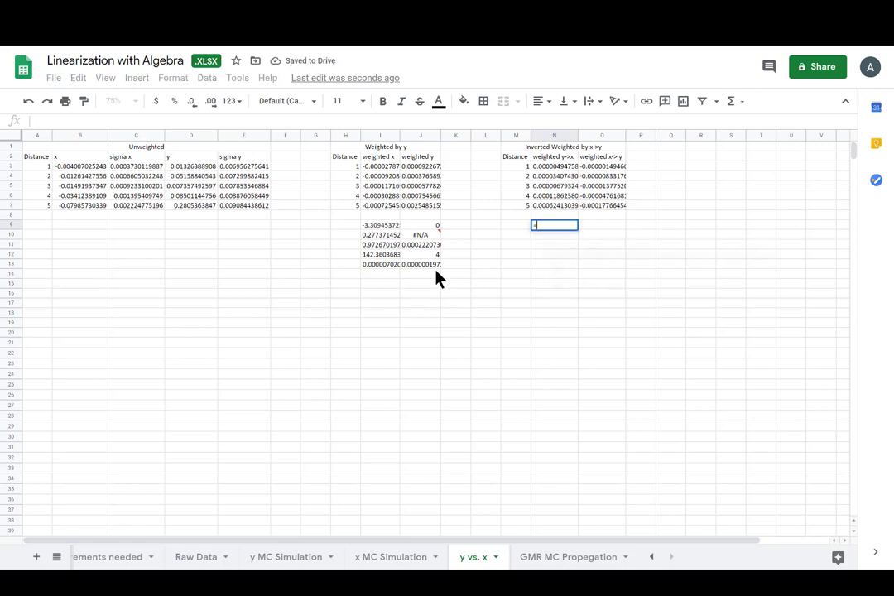
{"action": "type", "text": "=Line"}
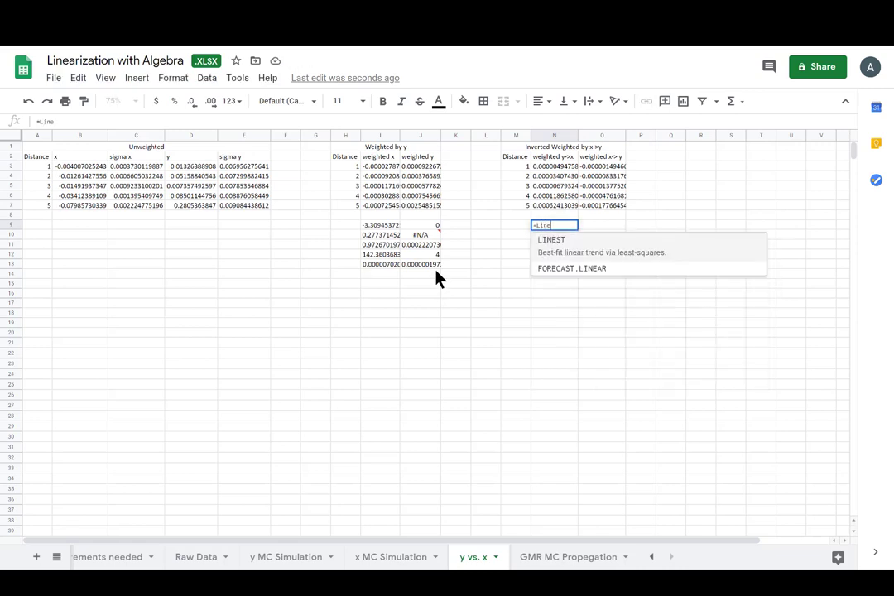
{"action": "left_click", "coordinate": [592, 241]}
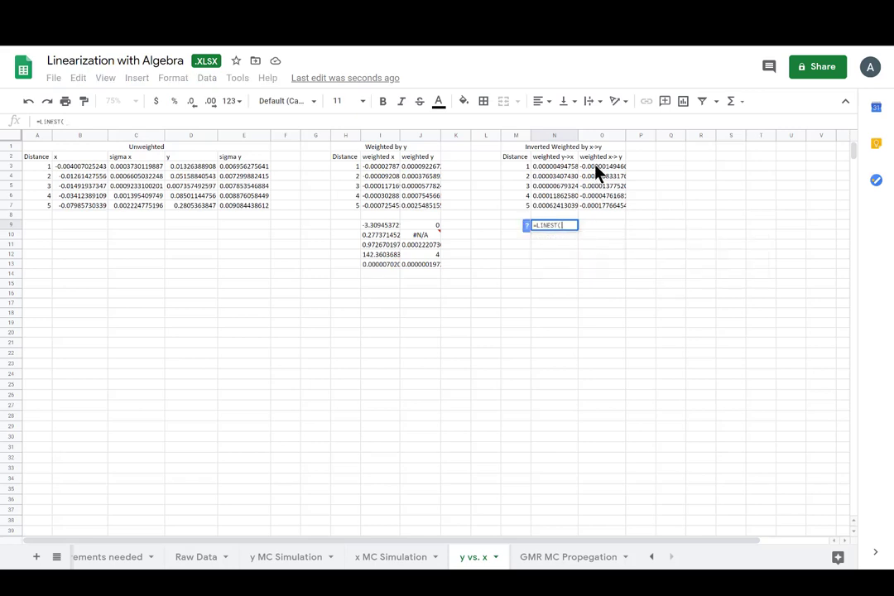
{"action": "left_click_drag", "start_coordinate": [604, 174], "coordinate": [611, 211]}
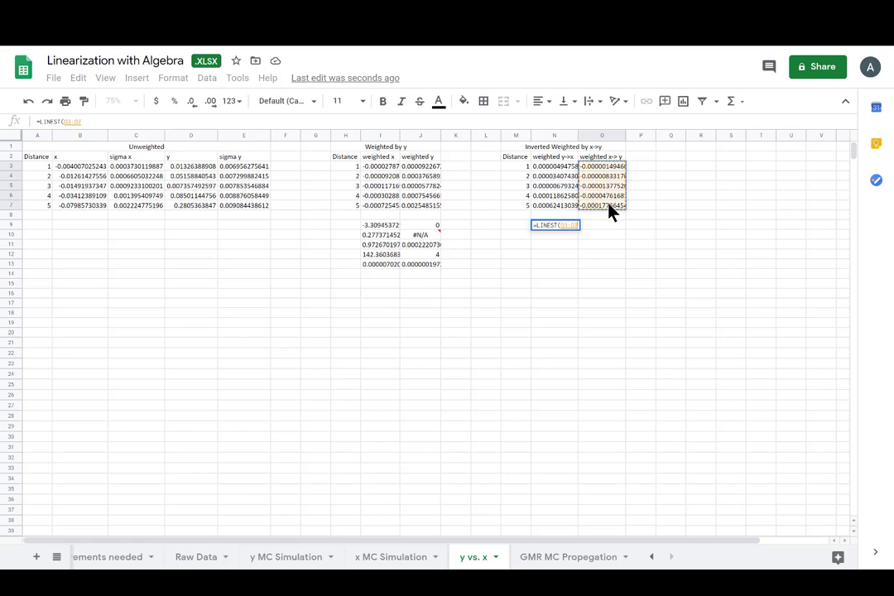
{"action": "type", "text": ","}
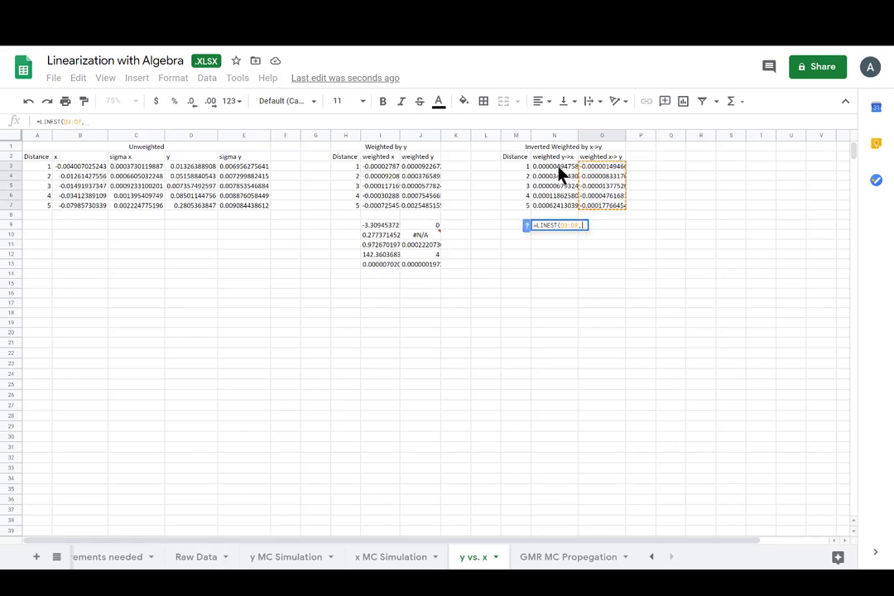
{"action": "left_click_drag", "start_coordinate": [559, 168], "coordinate": [561, 211]}
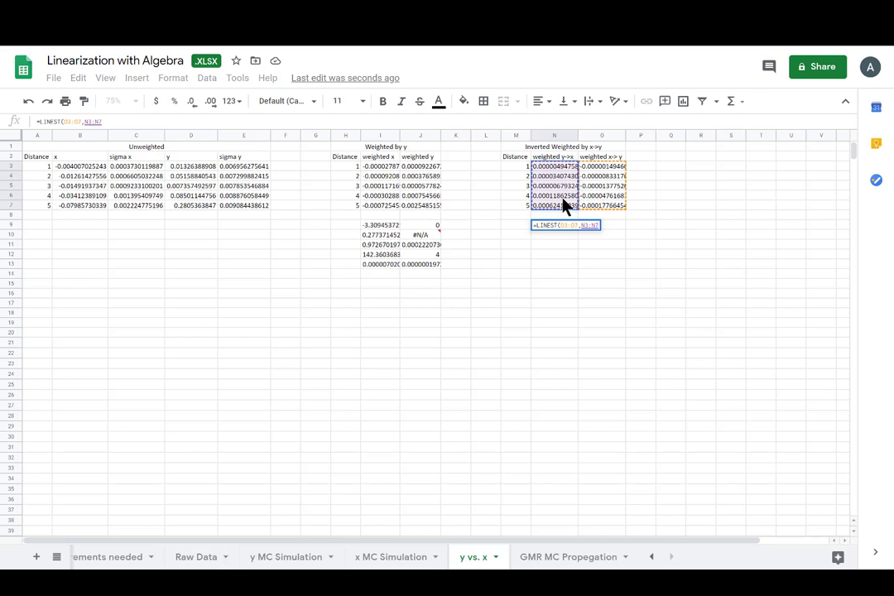
{"action": "type", "text": ","}
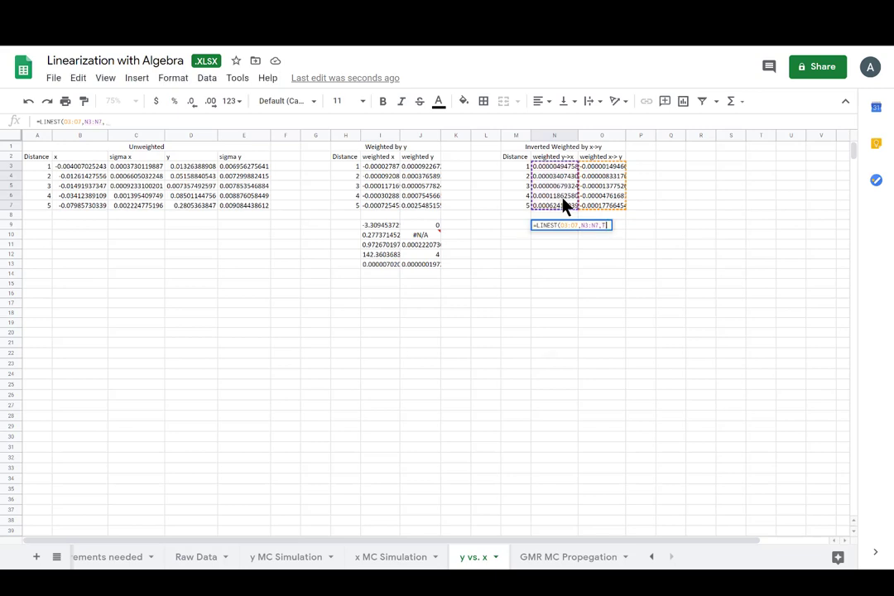
Complete N9 as =LINEST(O3:O7,N3:N7,FALSE,TRUE) to force a zero intercept and output the full regression statistics
{"action": "type", "text": "TR"}
{"action": "key", "text": "BackSpace"}
{"action": "key", "text": "BackSpace"}
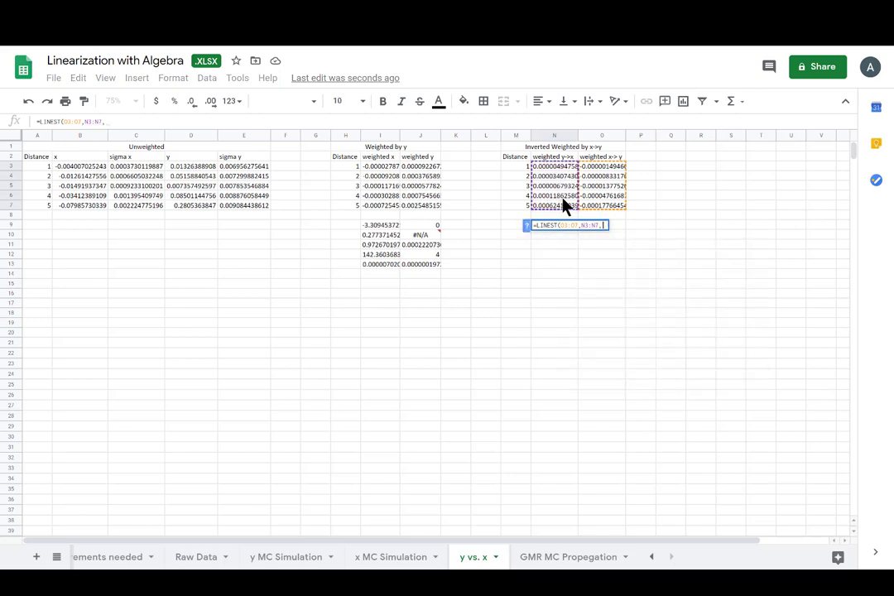
{"action": "type", "text": "FL"}
{"action": "key", "text": "BackSpace"}
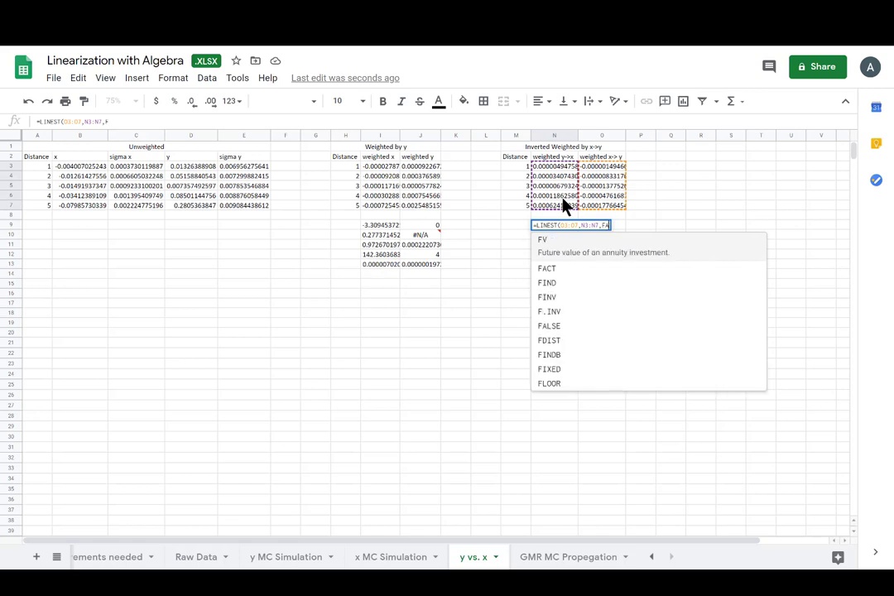
{"action": "type", "text": "ALSE,"}
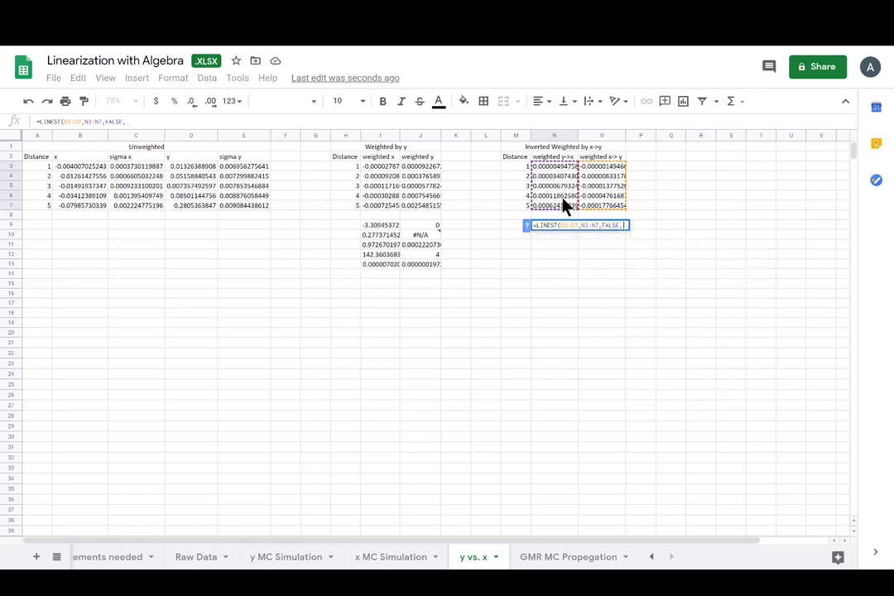
{"action": "type", "text": "TRUE"}
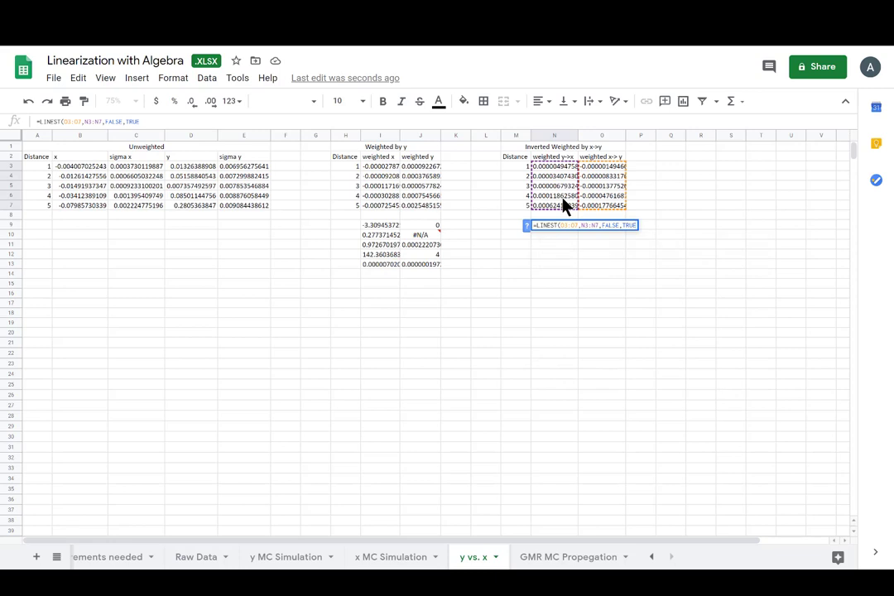
{"action": "key", "text": "Return"}
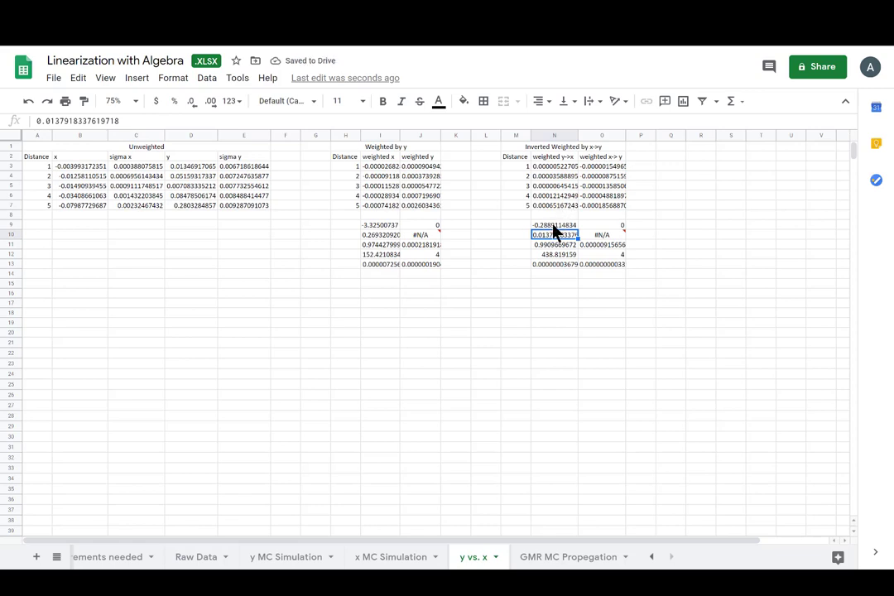
Check the reciprocal of the inverted weighted slope with =1/N9 in N16, and clear that cell again
{"action": "left_click", "coordinate": [553, 226]}
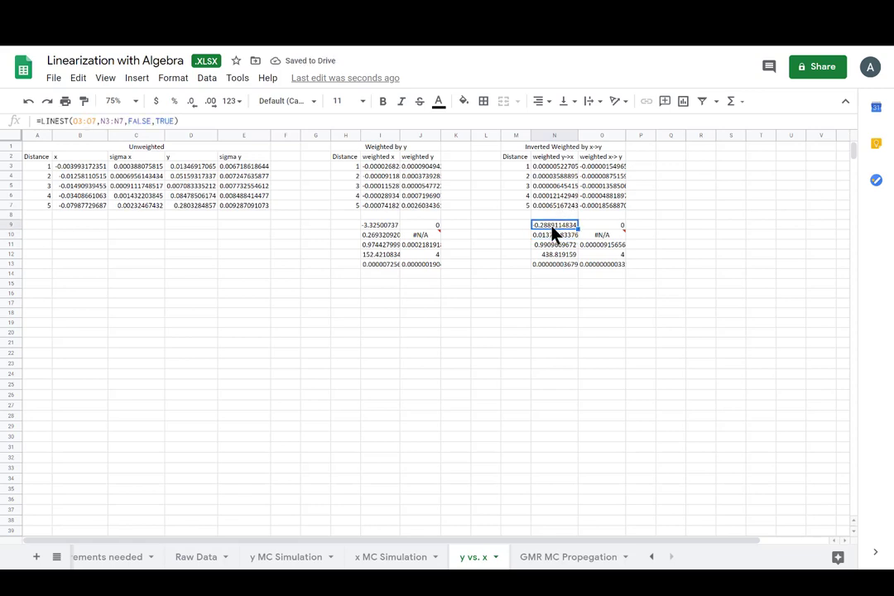
{"action": "left_click", "coordinate": [546, 294]}
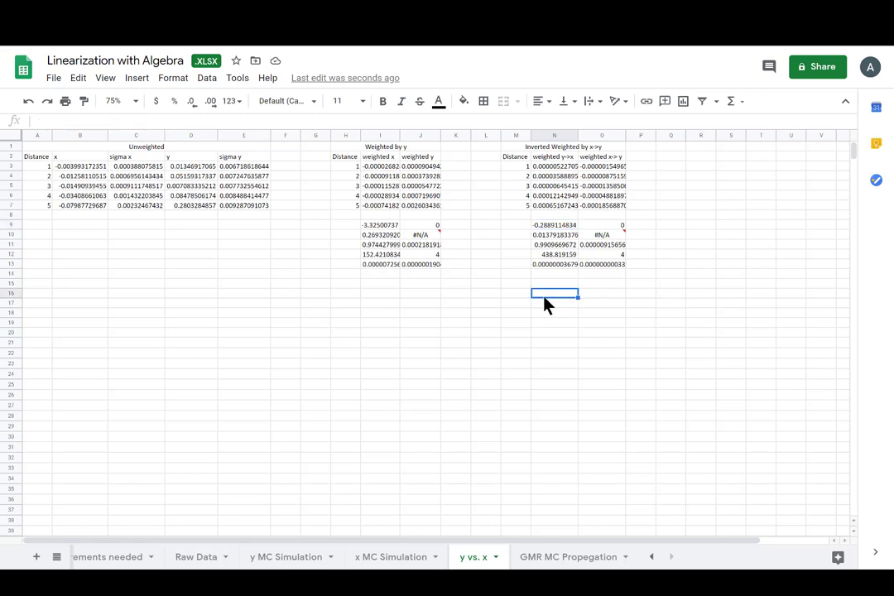
{"action": "type", "text": "=1/"}
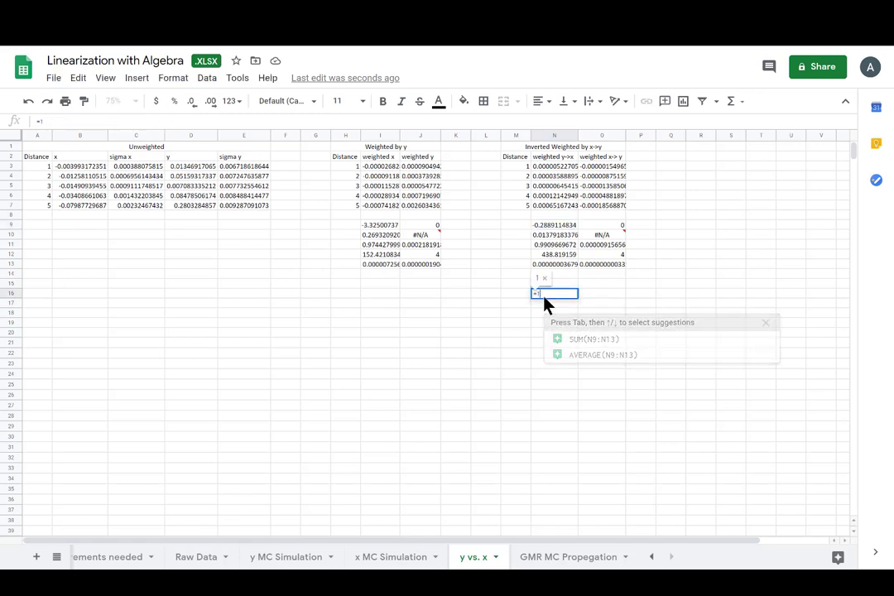
{"action": "left_click", "coordinate": [552, 232]}
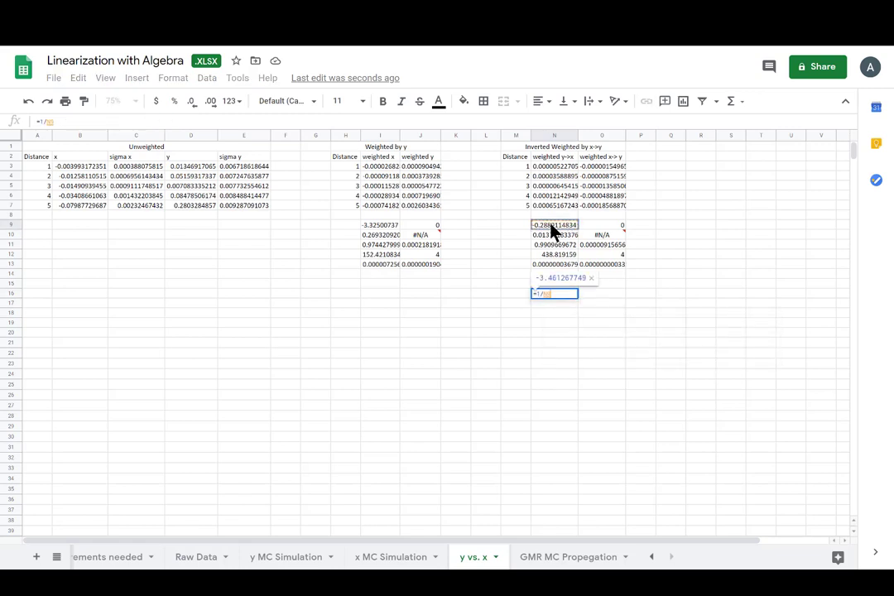
{"action": "key", "text": "Return"}
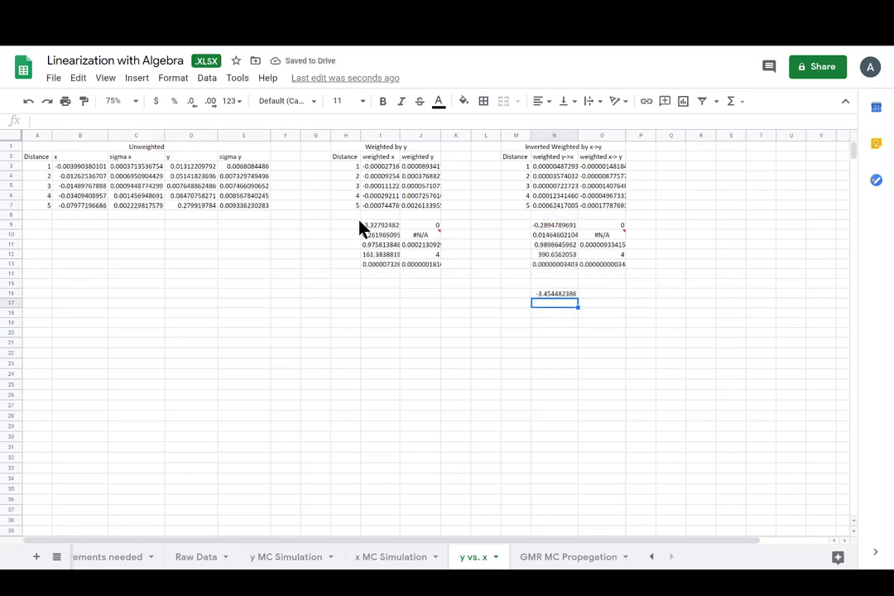
{"action": "left_click", "coordinate": [562, 295]}
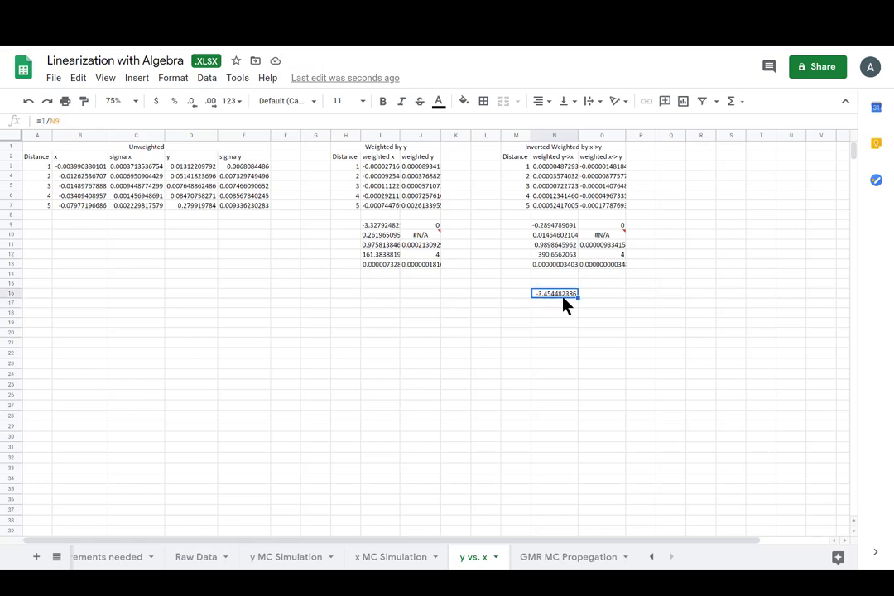
{"action": "key", "text": "Delete"}
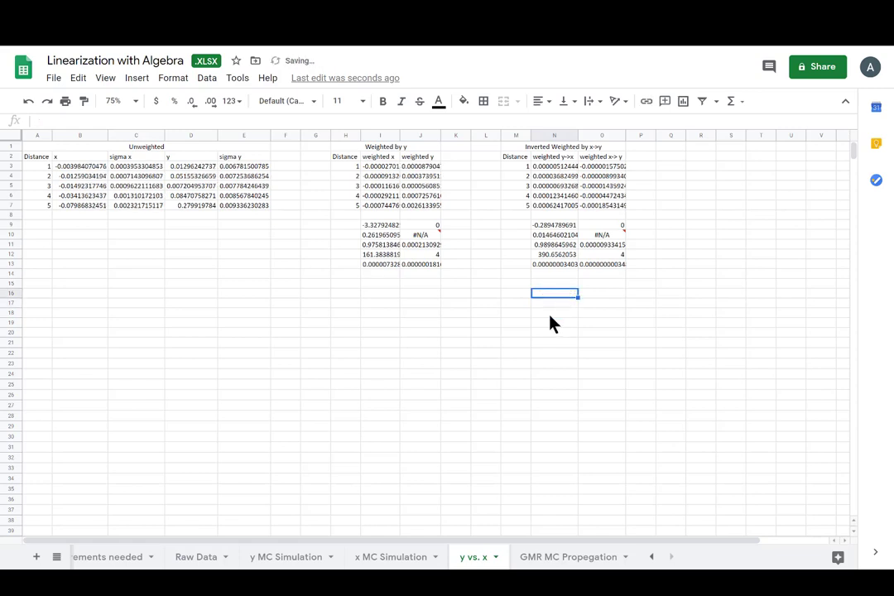
{"action": "left_click", "coordinate": [722, 366]}
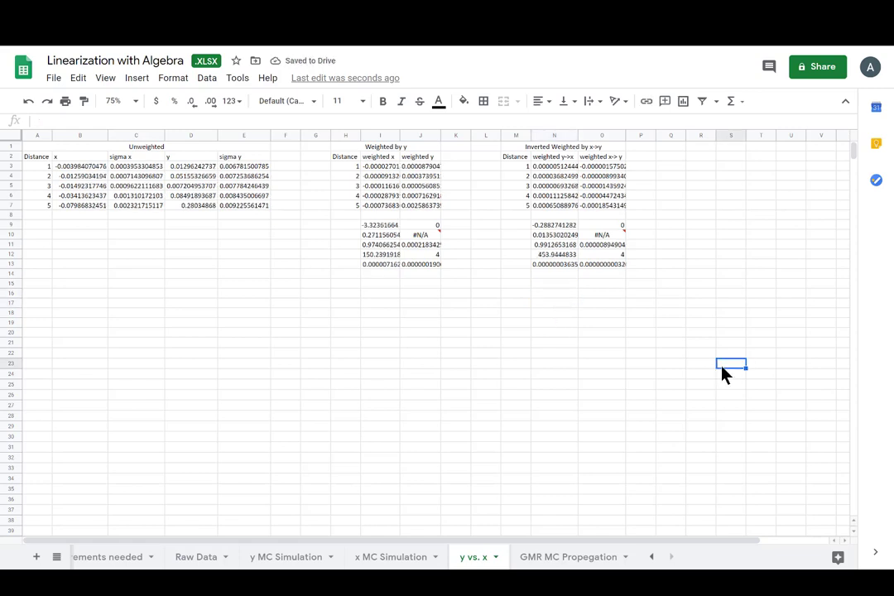
Insert one empty row above row 8, between the data tables and the LINEST results
{"action": "left_click", "coordinate": [376, 226]}
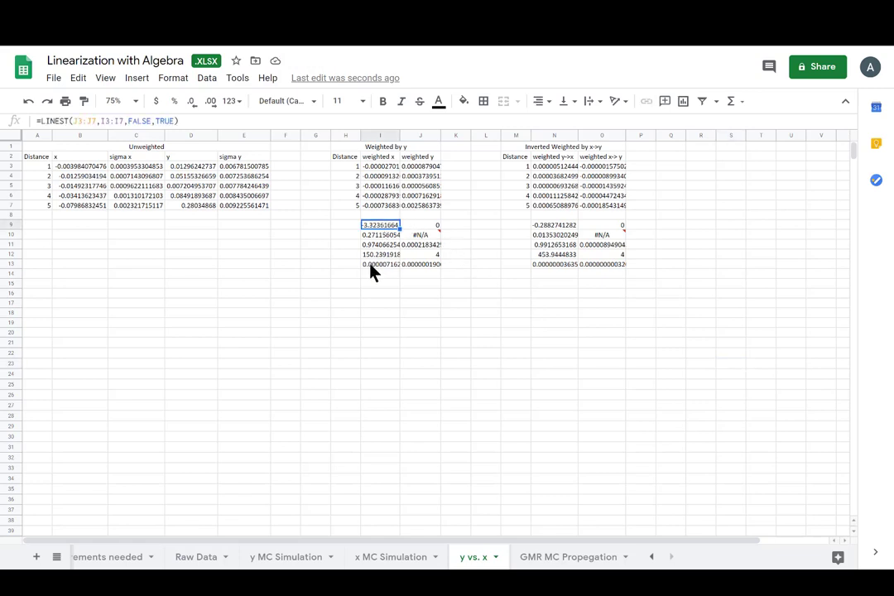
{"action": "left_click", "coordinate": [315, 415]}
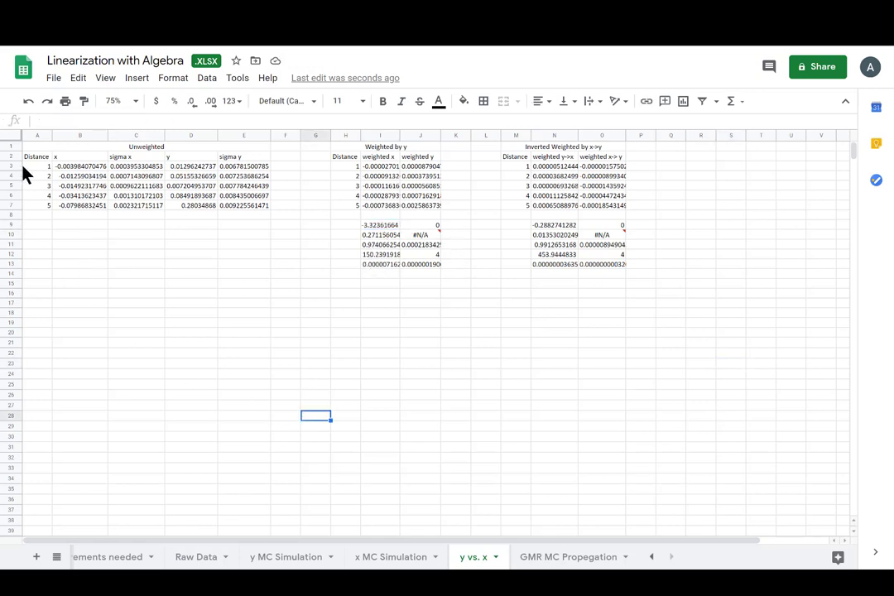
{"action": "left_click", "coordinate": [13, 216]}
{"action": "right_click", "coordinate": [14, 216]}
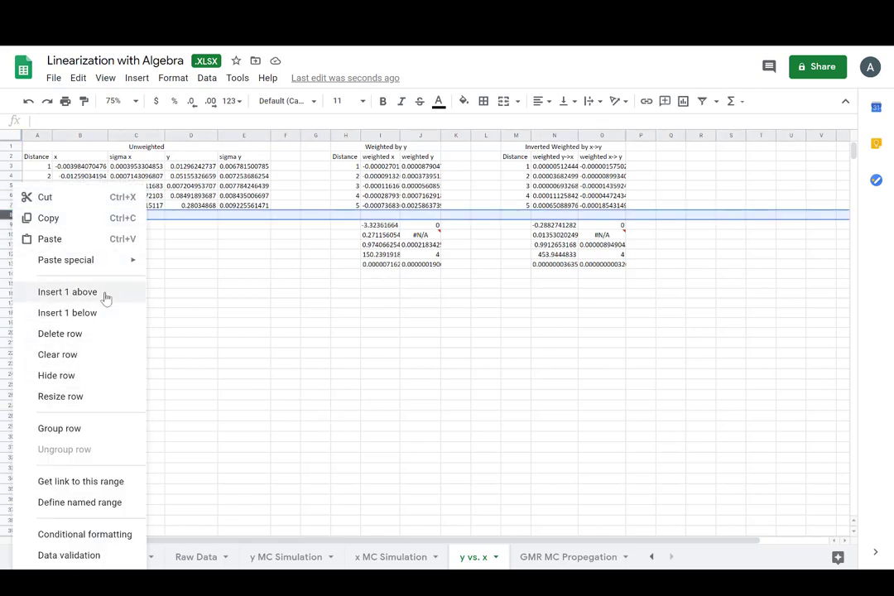
{"action": "left_click", "coordinate": [67, 292]}
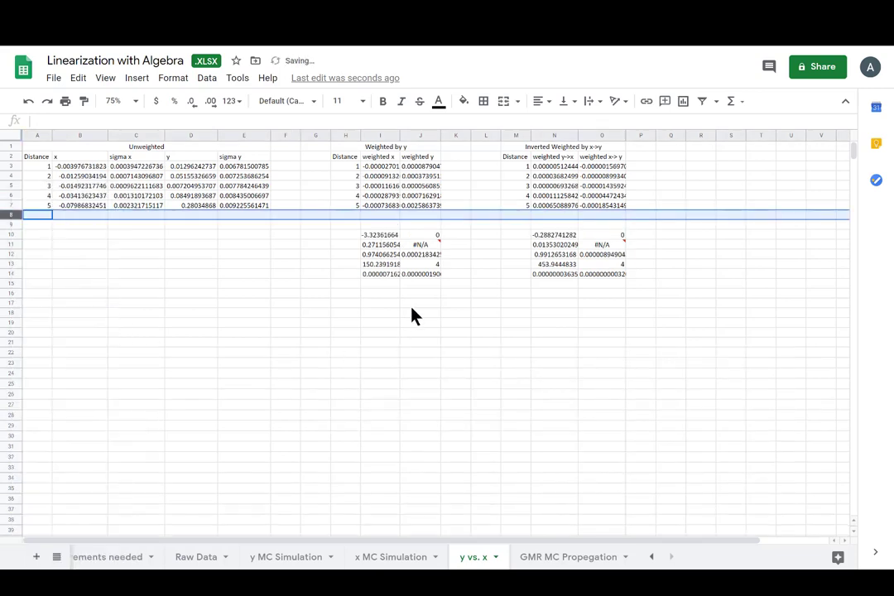
Label the first two LINEST result rows by entering Slope in G10 and Uncert in G11
{"action": "left_click", "coordinate": [374, 224]}
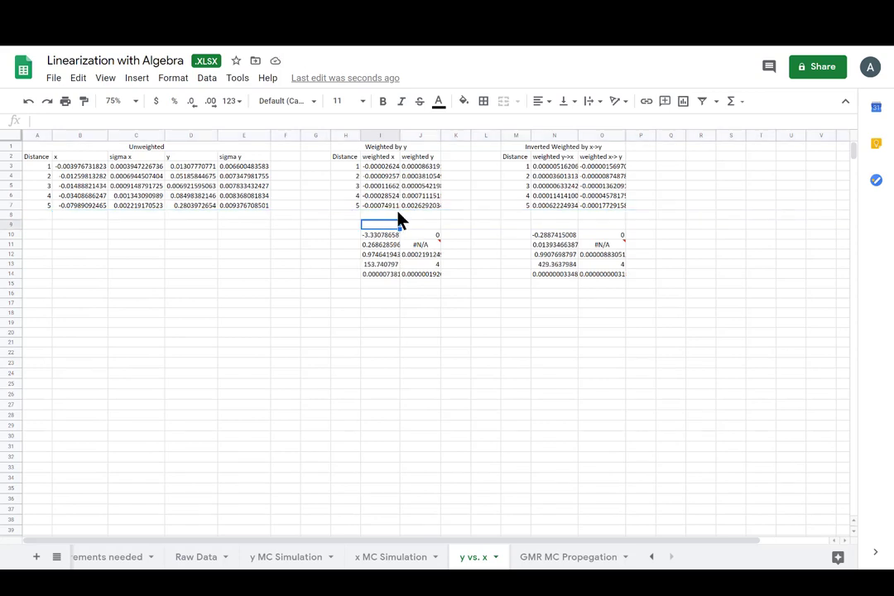
{"action": "left_click", "coordinate": [334, 235]}
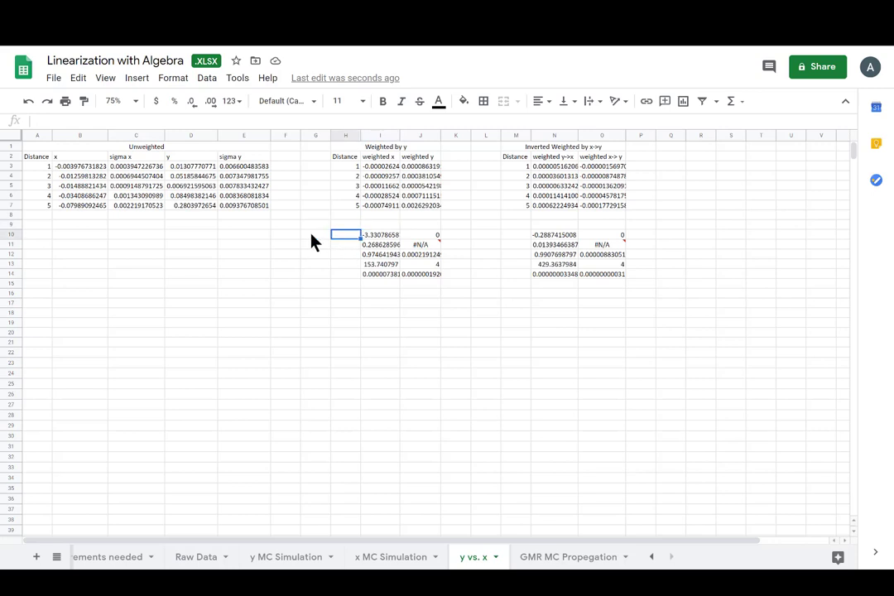
{"action": "left_click", "coordinate": [310, 238]}
{"action": "type", "text": "Slope"}
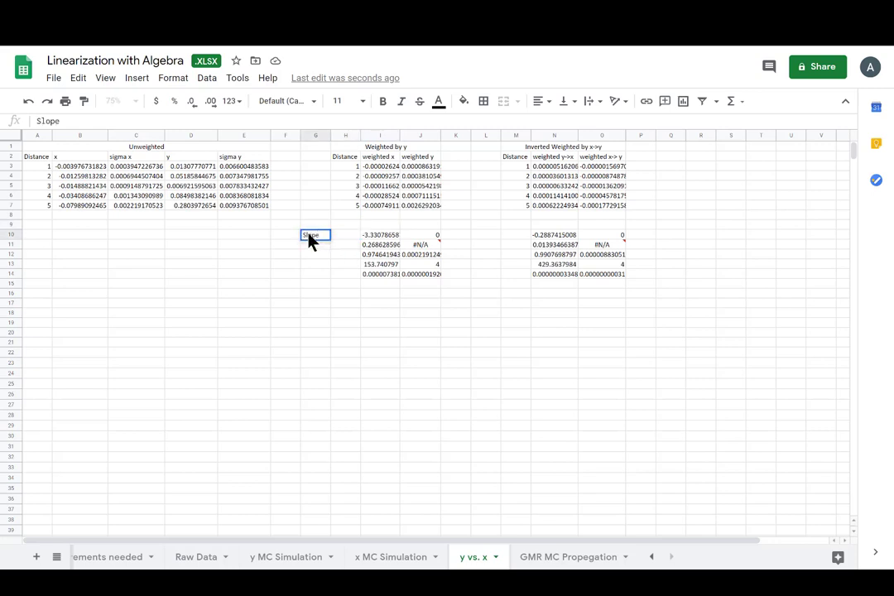
{"action": "key", "text": "Return"}
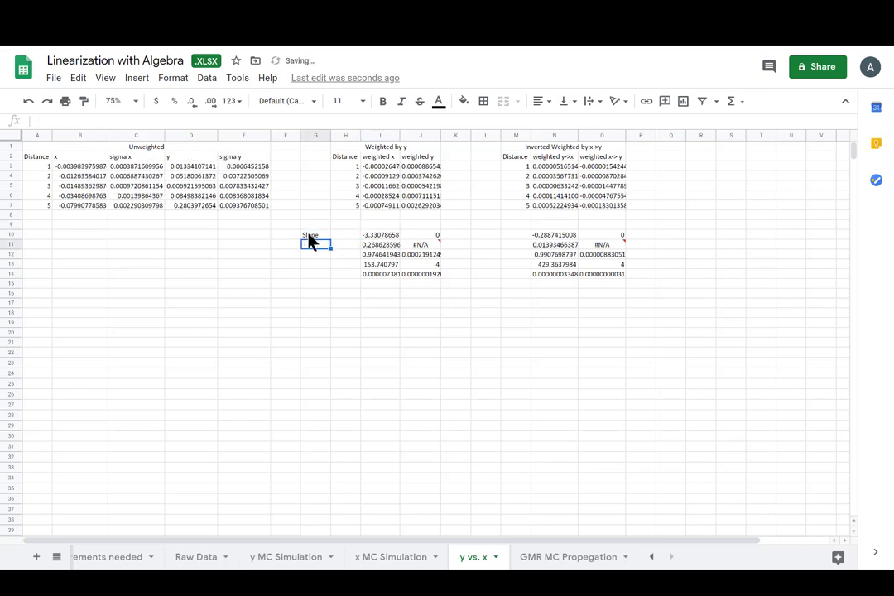
{"action": "type", "text": "Uncert"}
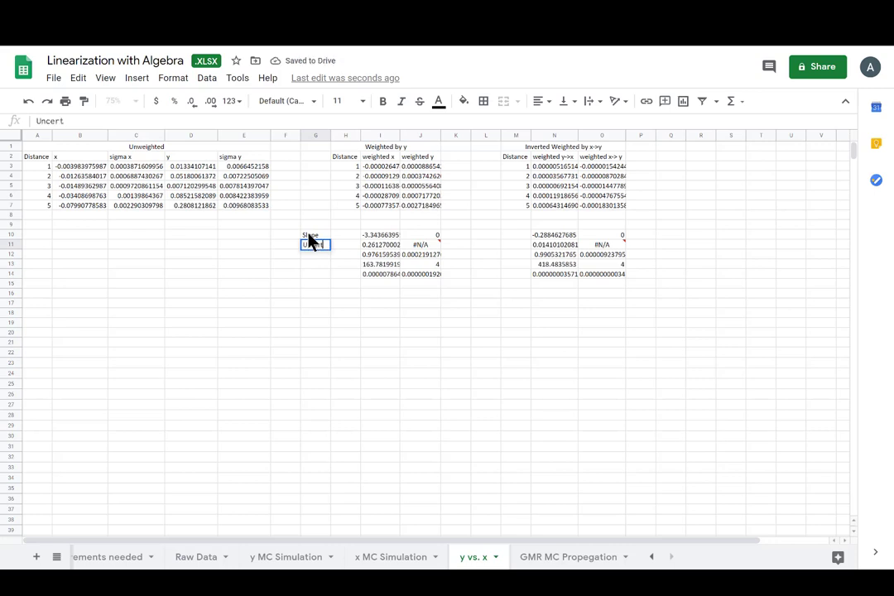
{"action": "left_click", "coordinate": [323, 333]}
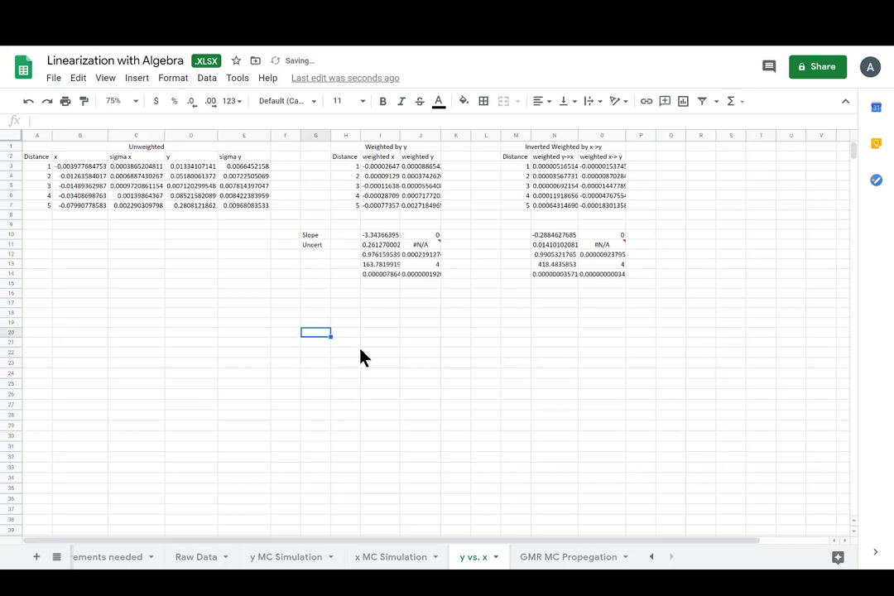
Head the two LINEST result blocks with m1 in I9 and m2 in N9
{"action": "left_click", "coordinate": [383, 235]}
{"action": "left_click", "coordinate": [383, 253]}
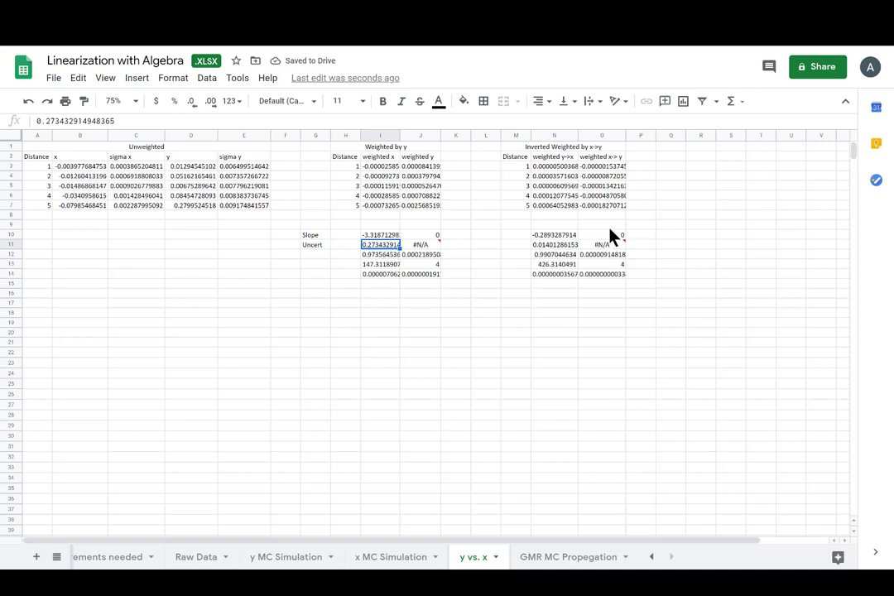
{"action": "left_click", "coordinate": [553, 237]}
{"action": "left_click", "coordinate": [551, 247]}
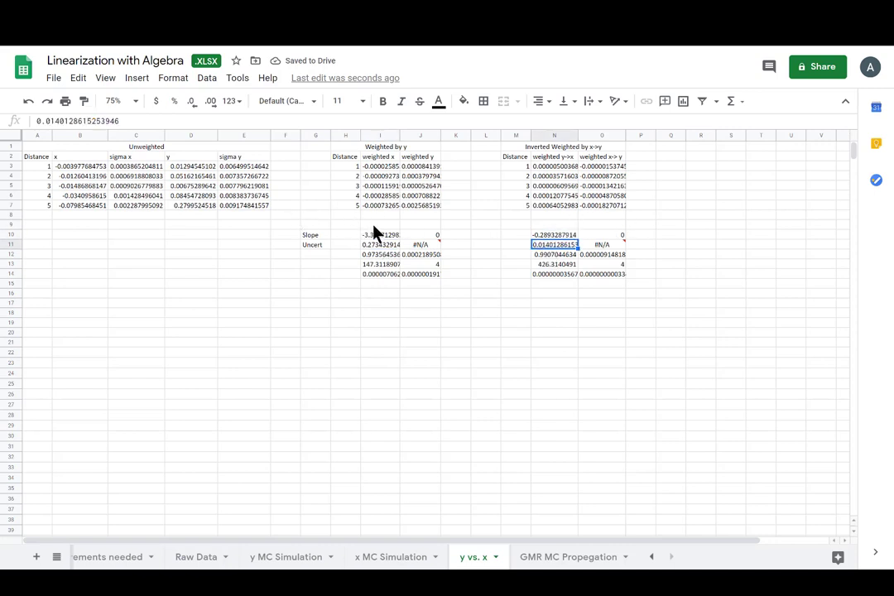
{"action": "left_click", "coordinate": [365, 224]}
{"action": "type", "text": "m"}
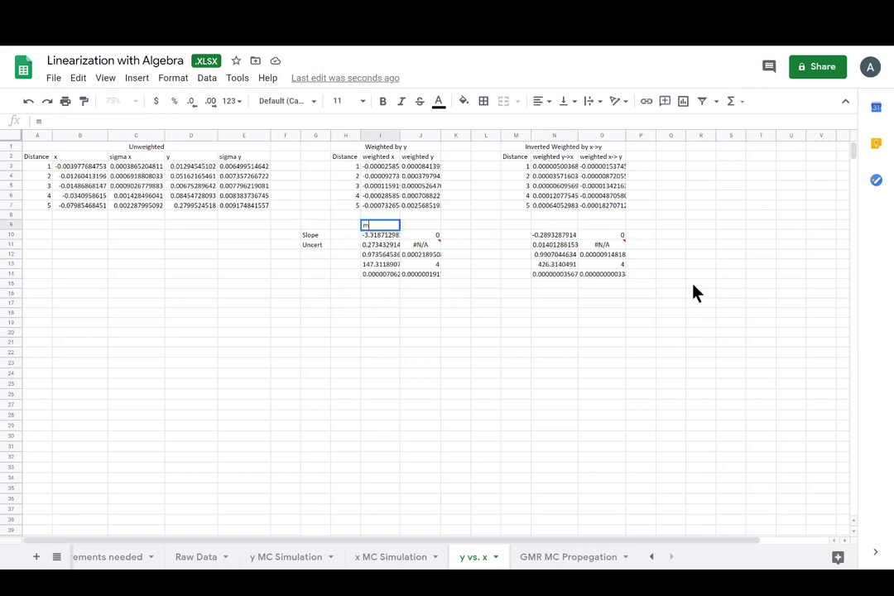
{"action": "type", "text": "1"}
{"action": "left_click", "coordinate": [542, 226]}
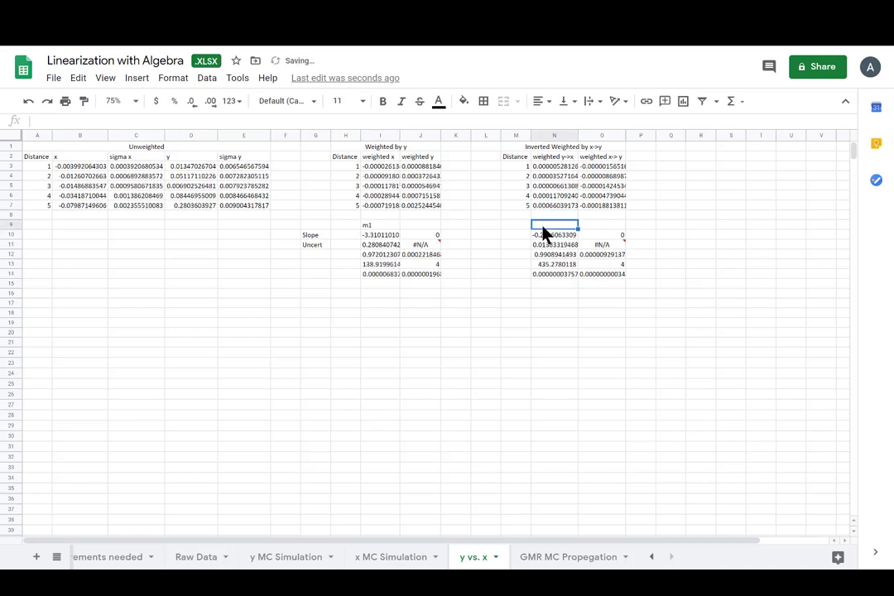
{"action": "type", "text": "m2"}
{"action": "left_click", "coordinate": [744, 265]}
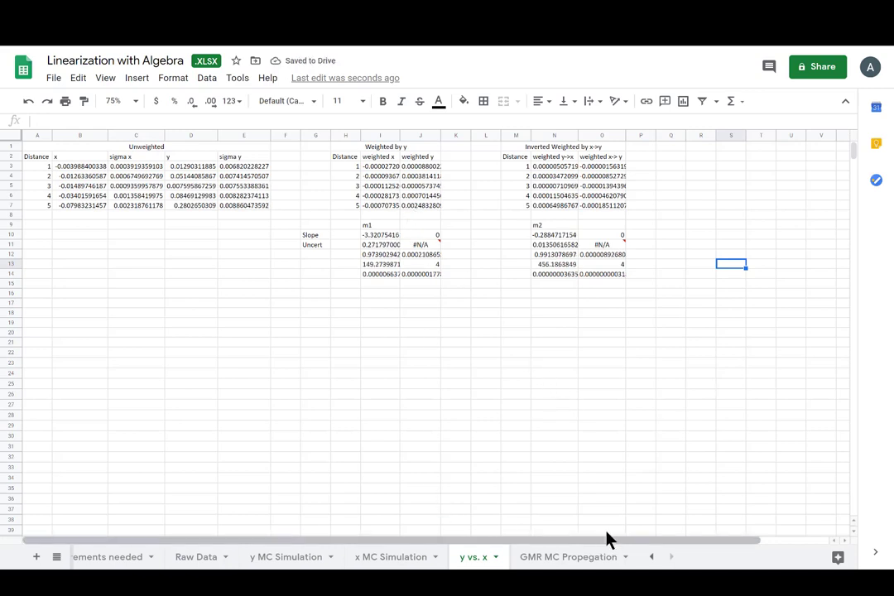
In the GMR MC Propegation sheet, set the weighted slope value in B2 to ='y vs. x'!I10
{"action": "left_click", "coordinate": [569, 558]}
{"action": "left_click", "coordinate": [109, 156]}
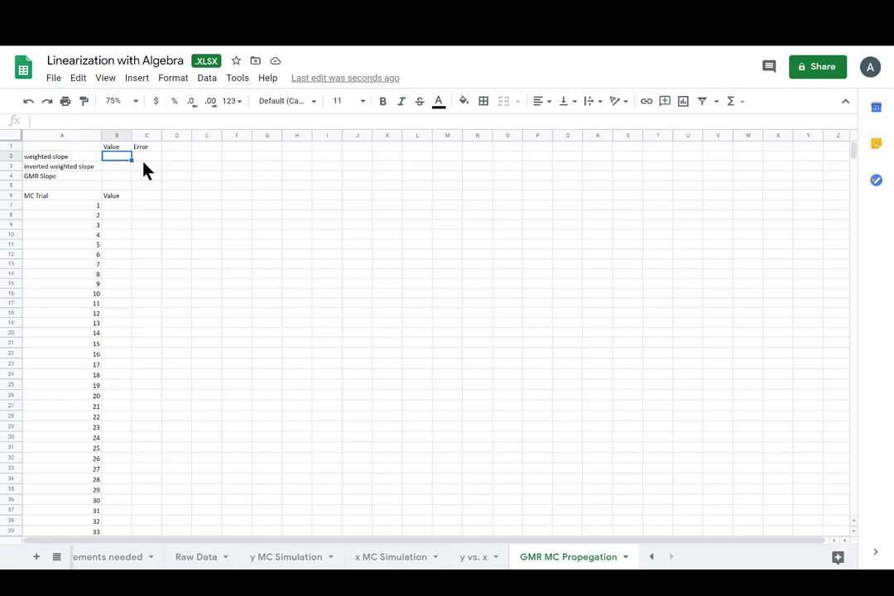
{"action": "left_click", "coordinate": [144, 161]}
{"action": "left_click", "coordinate": [122, 166]}
{"action": "left_click", "coordinate": [144, 166]}
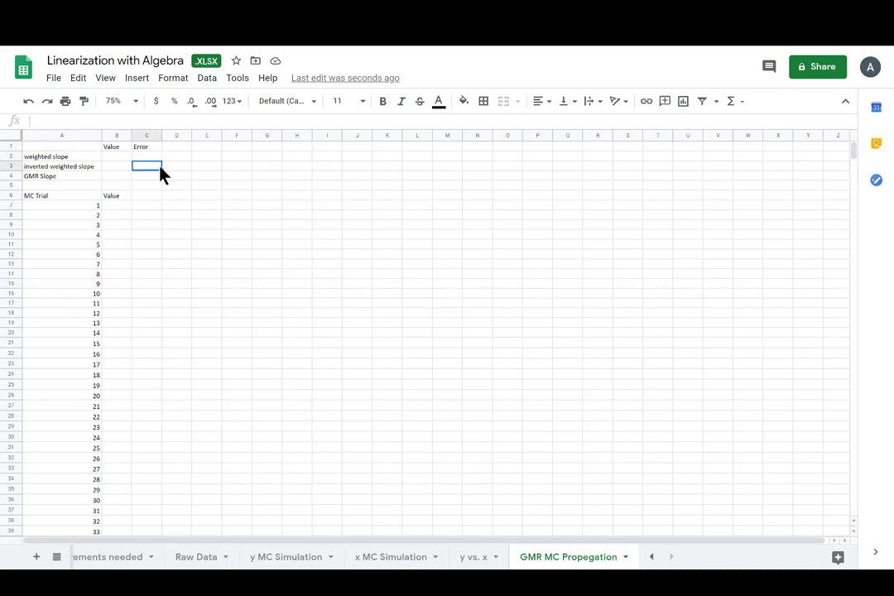
{"action": "left_click", "coordinate": [110, 156]}
{"action": "type", "text": "="}
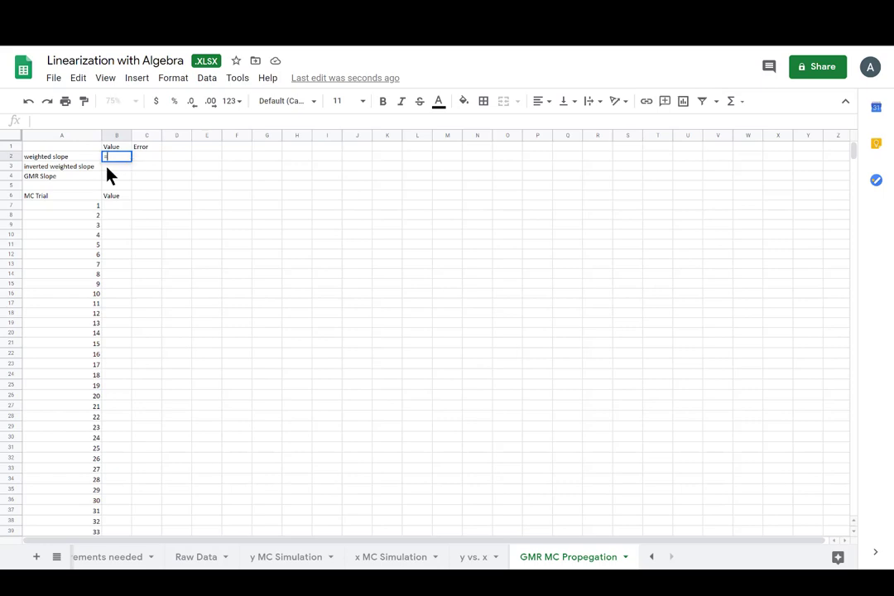
{"action": "left_click", "coordinate": [473, 557]}
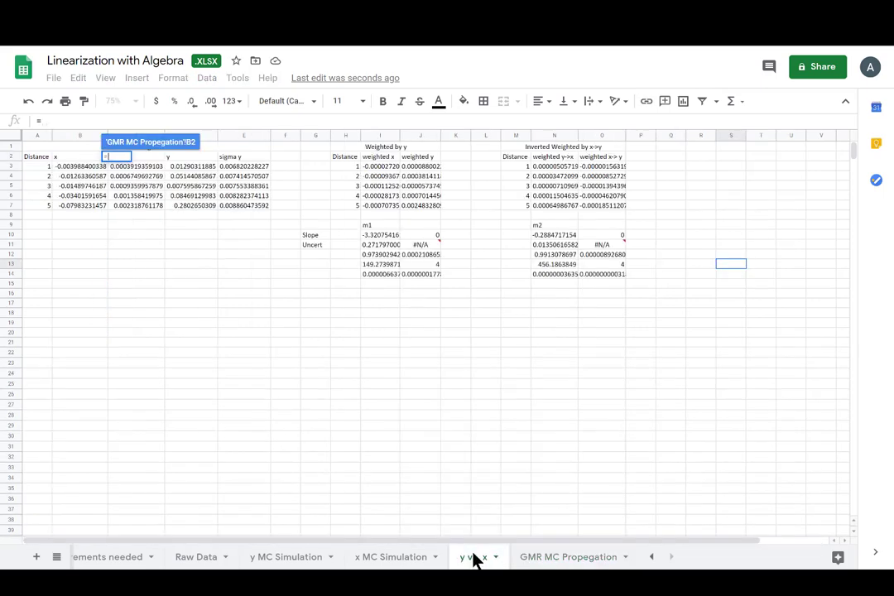
{"action": "left_click", "coordinate": [380, 236]}
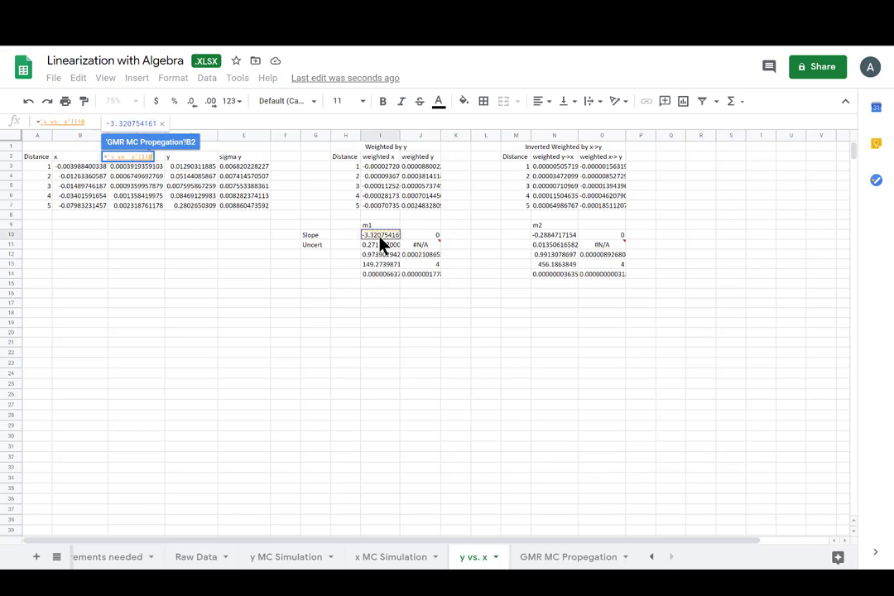
{"action": "key", "text": "Return"}
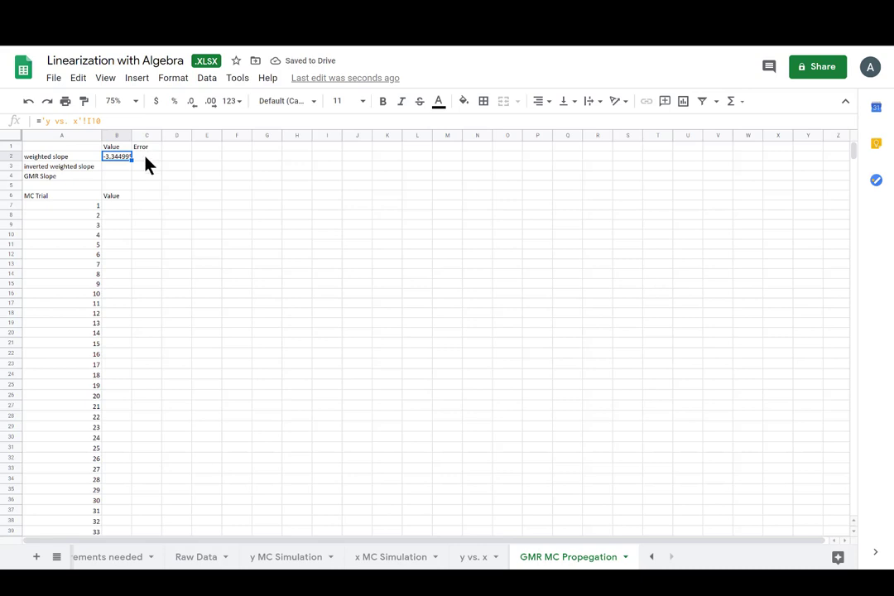
Set the weighted slope error in C2 to ='y vs. x'!I11
{"action": "left_click", "coordinate": [153, 159]}
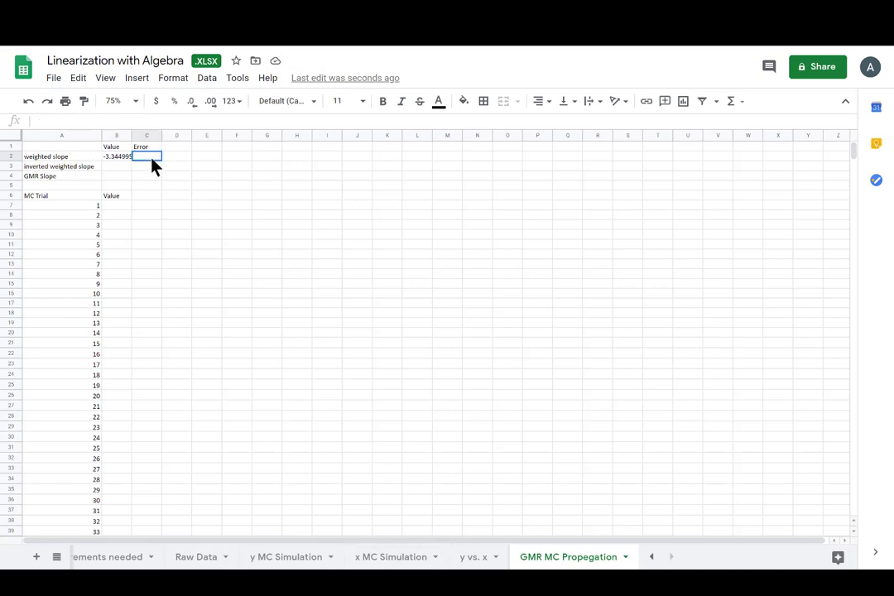
{"action": "type", "text": "="}
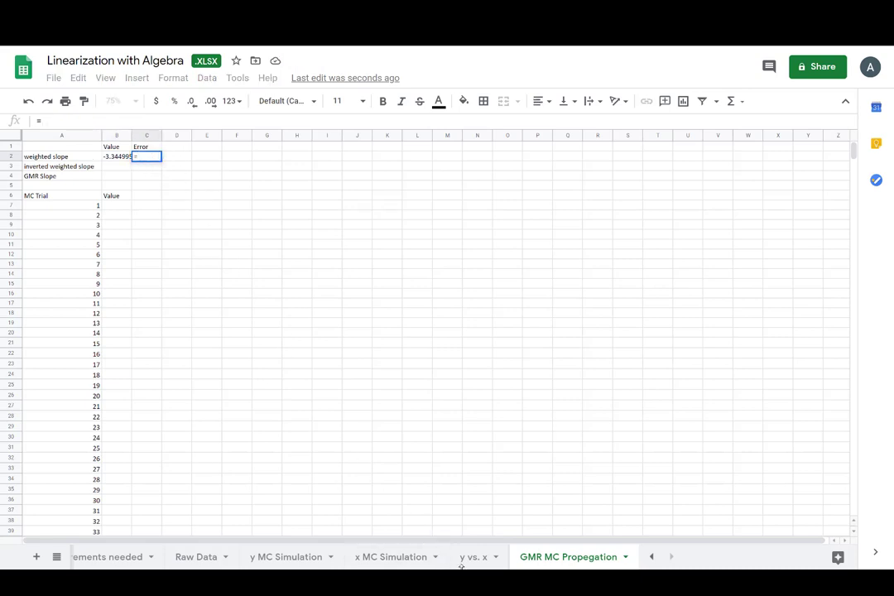
{"action": "left_click", "coordinate": [470, 552]}
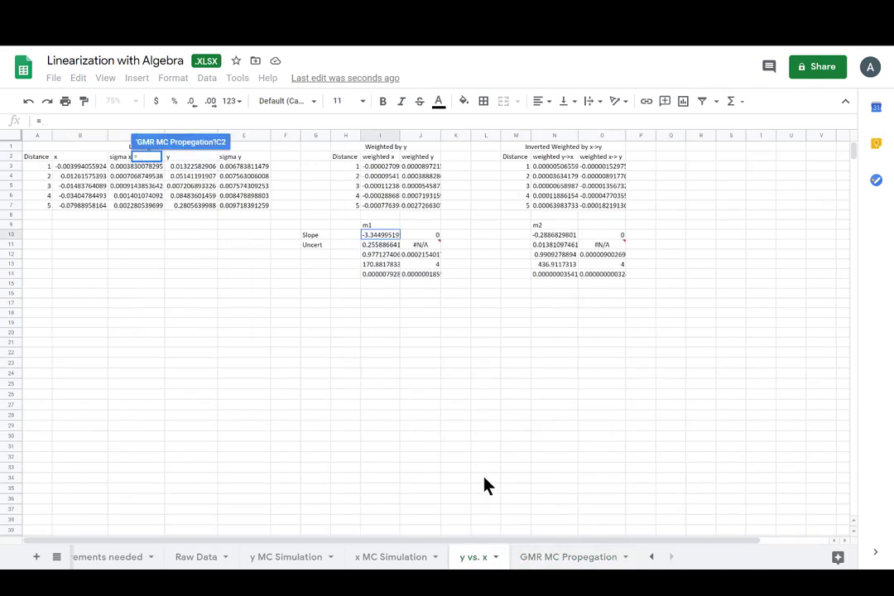
{"action": "left_click", "coordinate": [377, 245]}
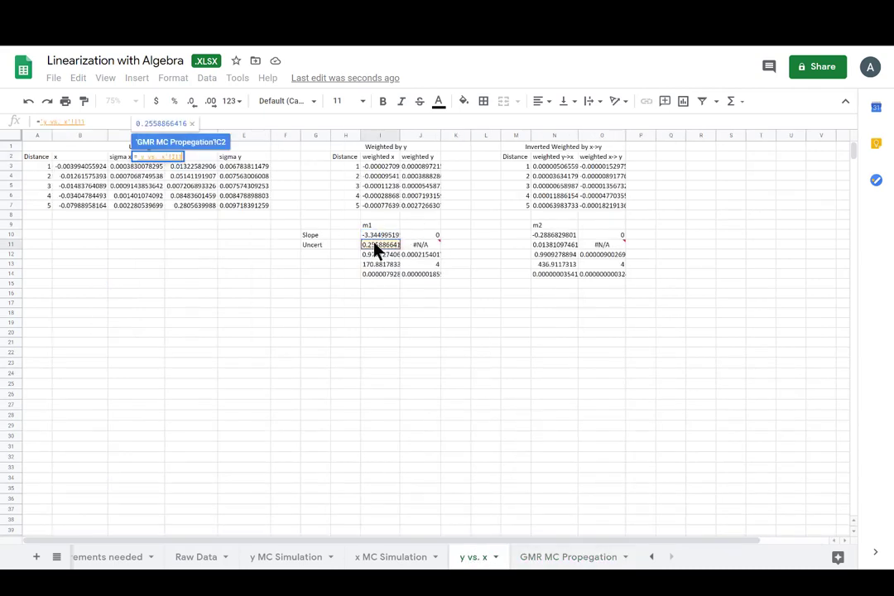
{"action": "key", "text": "Return"}
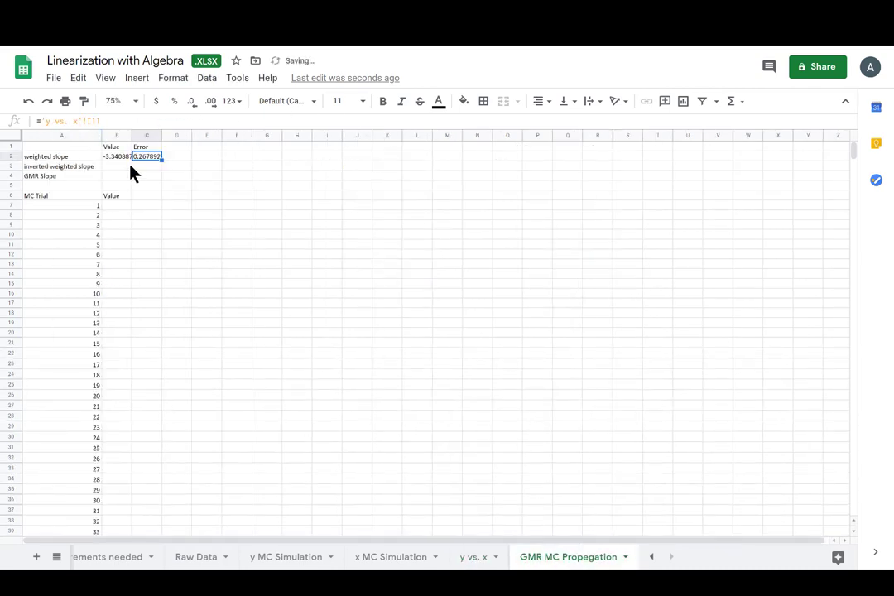
In the GMR MC Propegation sheet, set the inverted weighted slope value in B3 to ='y vs. x'!N10
{"action": "left_click", "coordinate": [114, 170]}
{"action": "type", "text": "="}
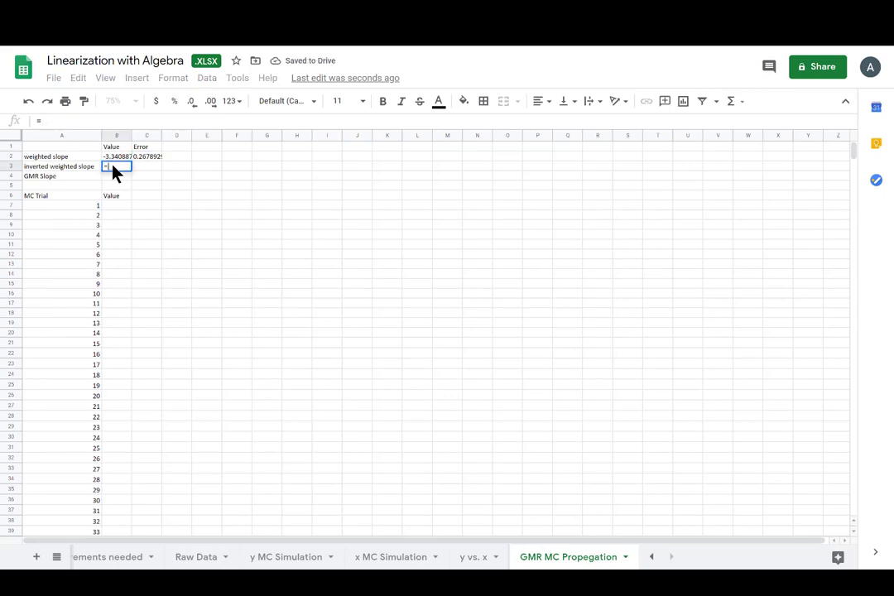
{"action": "left_click", "coordinate": [474, 556]}
{"action": "left_click", "coordinate": [554, 237]}
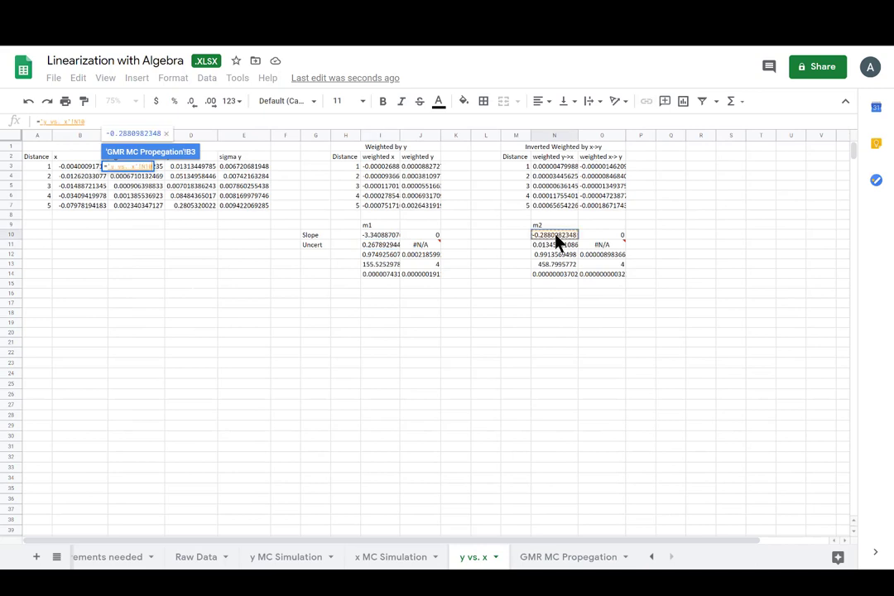
{"action": "key", "text": "Return"}
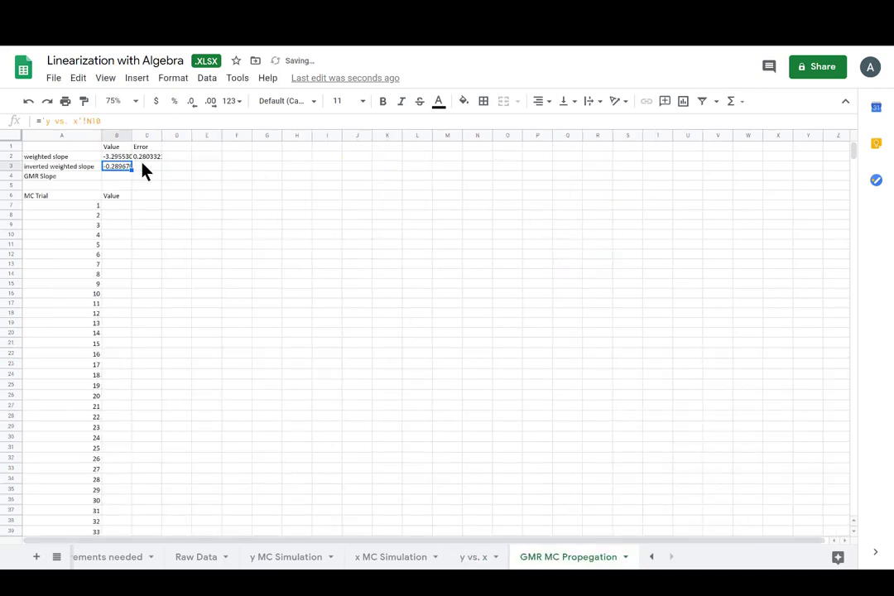
Set the inverted weighted slope error in C3 to ='y vs. x'!N11
{"action": "left_click", "coordinate": [156, 169]}
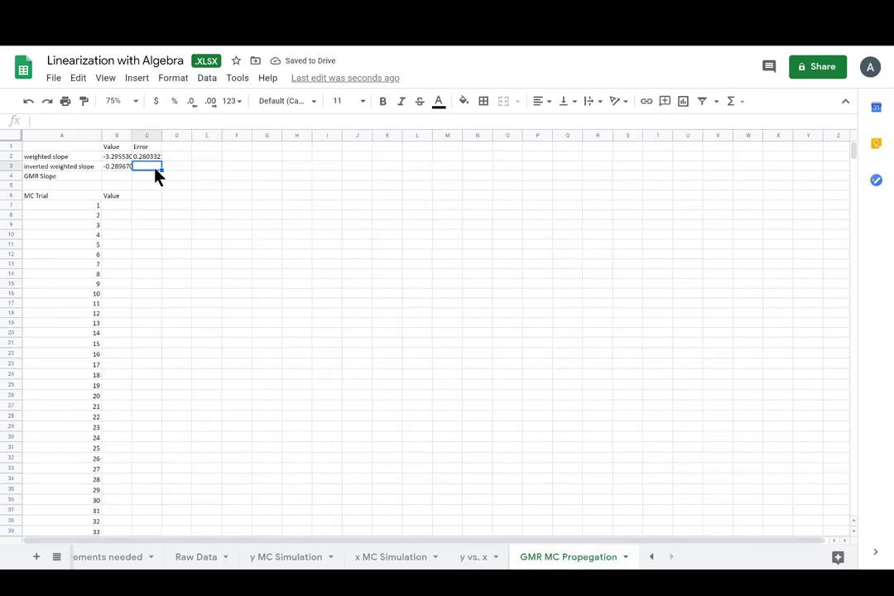
{"action": "type", "text": "="}
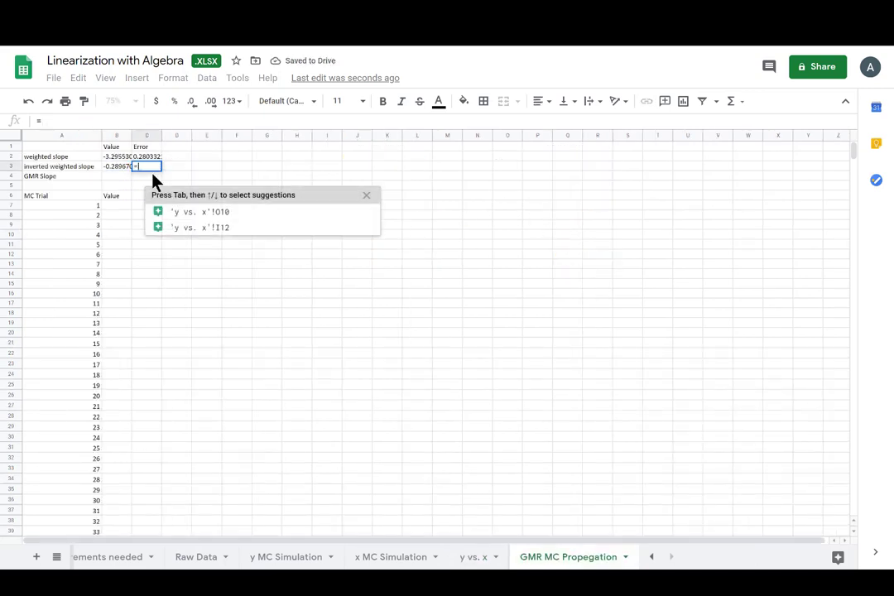
{"action": "left_click", "coordinate": [470, 556]}
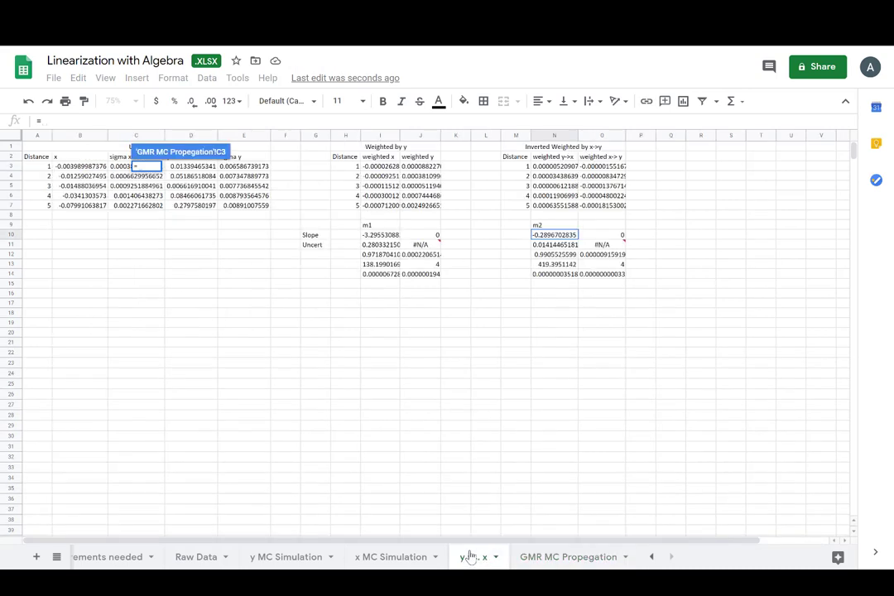
{"action": "left_click", "coordinate": [557, 245]}
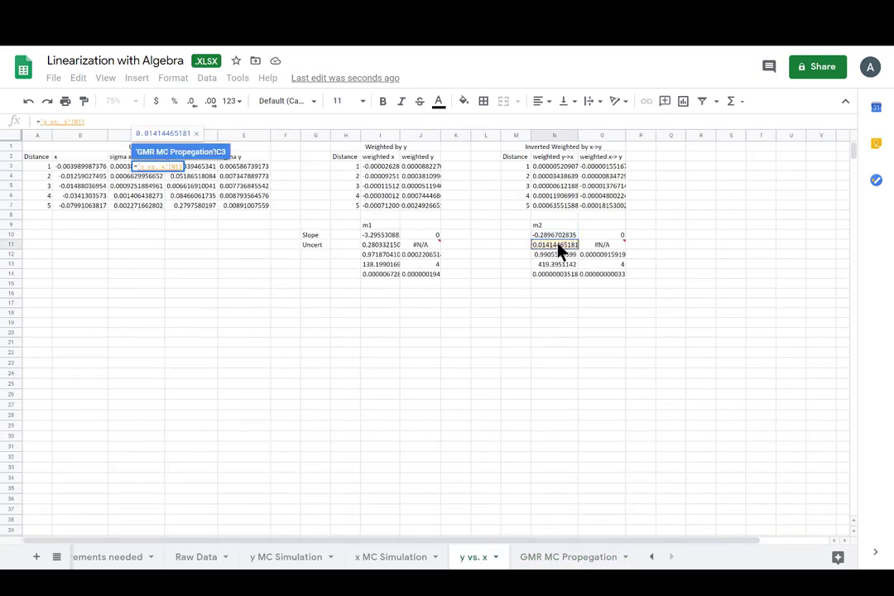
{"action": "key", "text": "Return"}
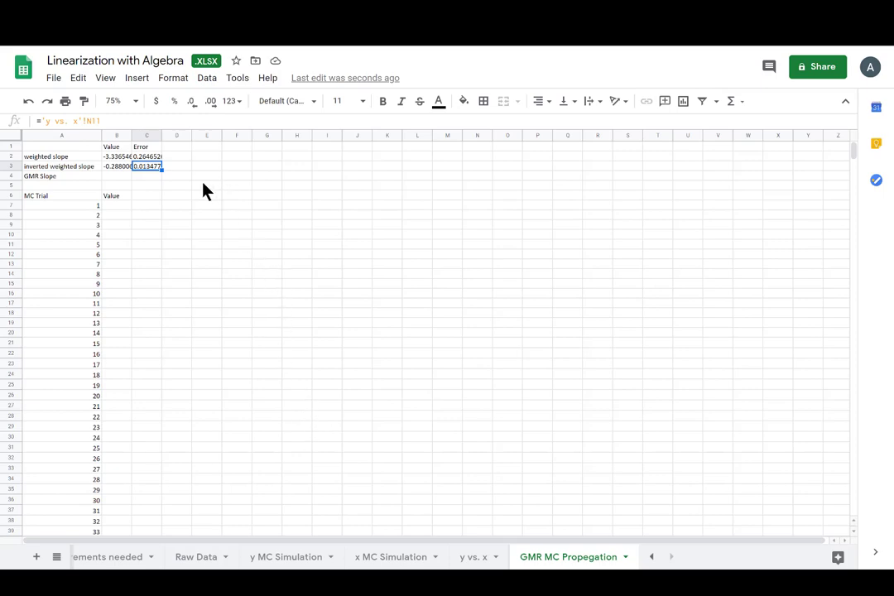
Begin the first MC trial formula in B7 with =sqrt(NORMINV(RAND(),B$2,C$2), using row-locked references to the weighted slope and its error
{"action": "left_click", "coordinate": [116, 207]}
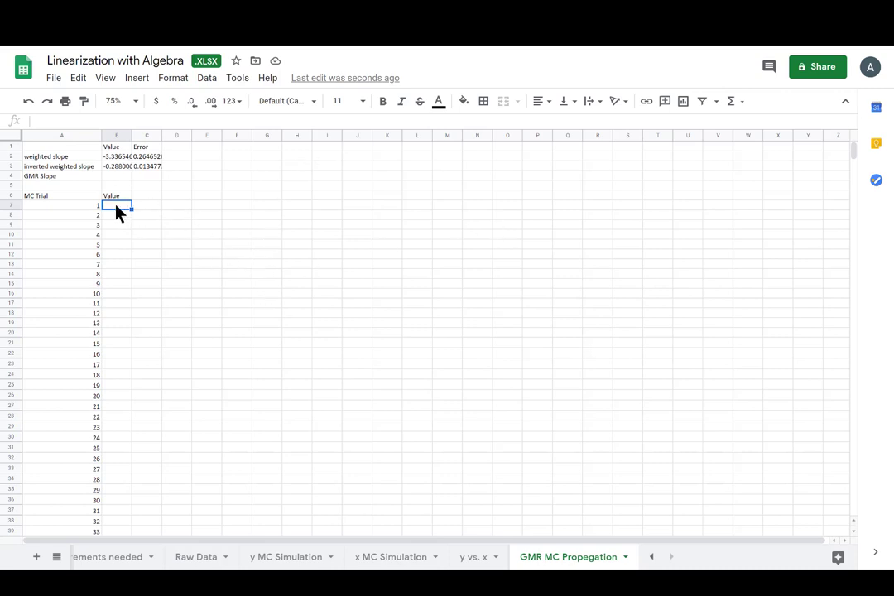
{"action": "left_click", "coordinate": [100, 123]}
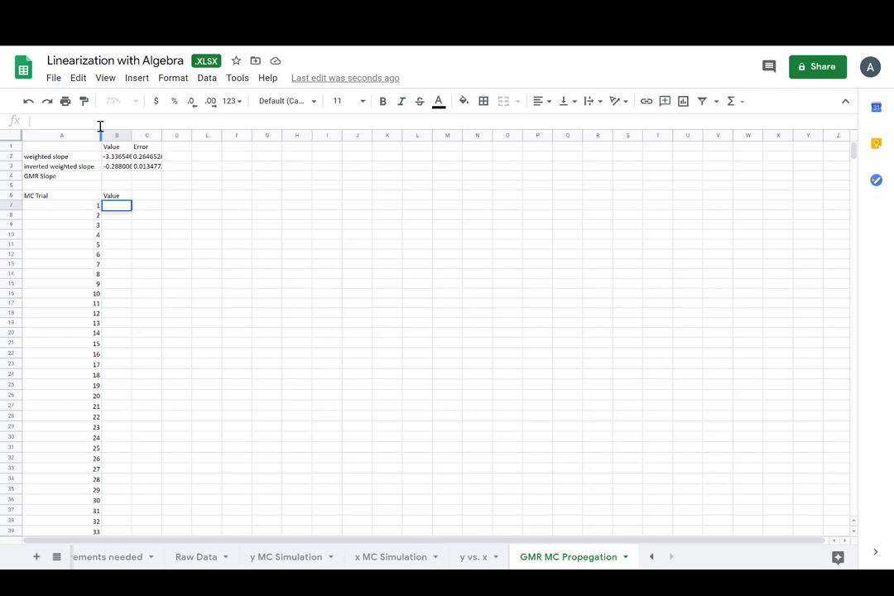
{"action": "type", "text": "="}
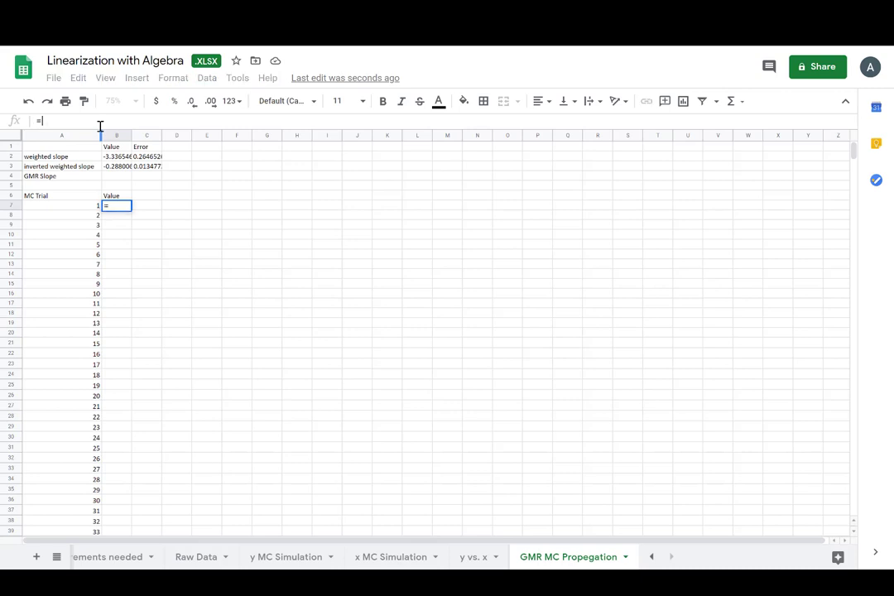
{"action": "type", "text": "sqrt"}
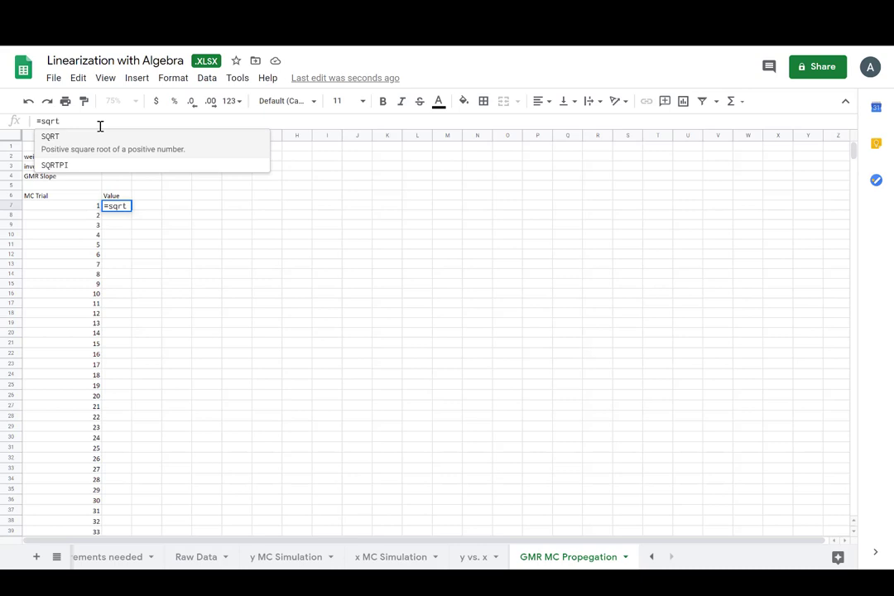
{"action": "type", "text": "("}
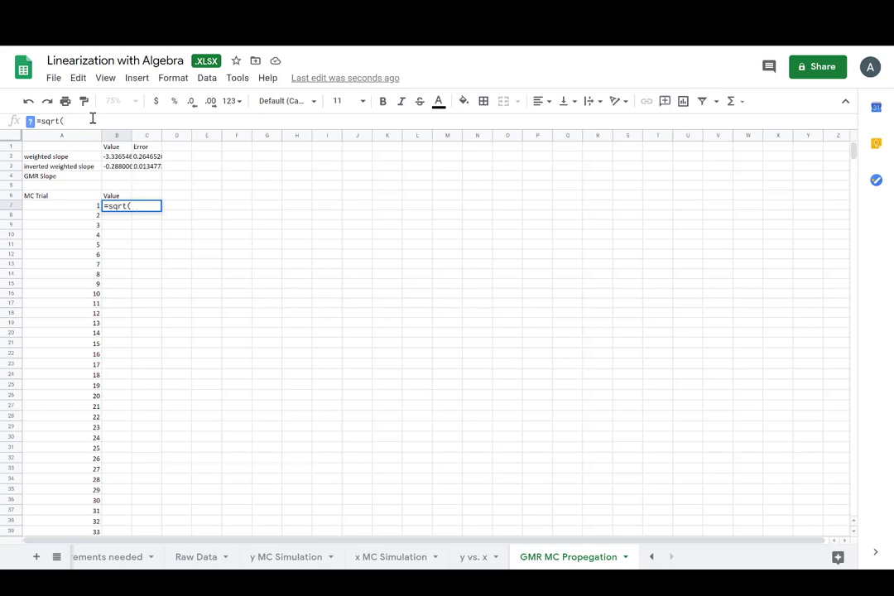
{"action": "type", "text": "NOR"}
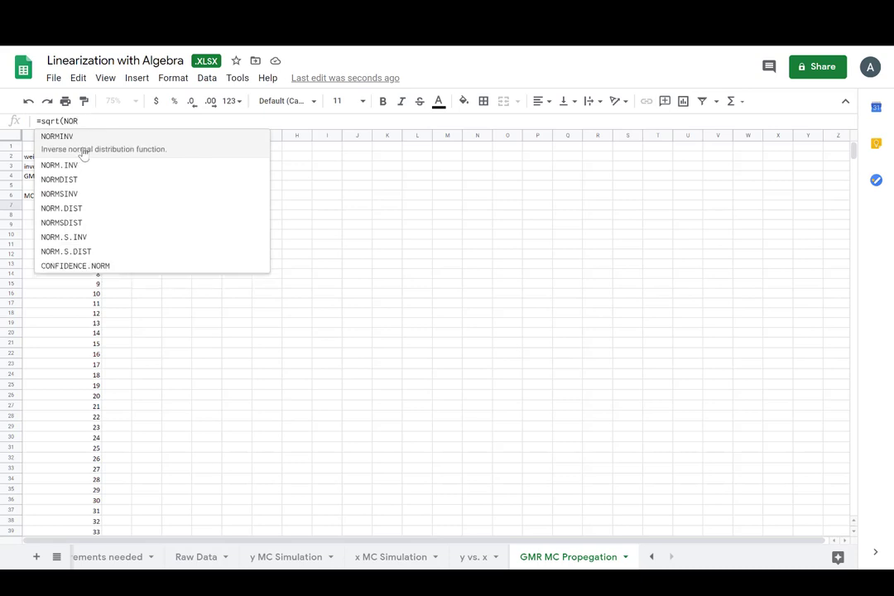
{"action": "left_click", "coordinate": [85, 153]}
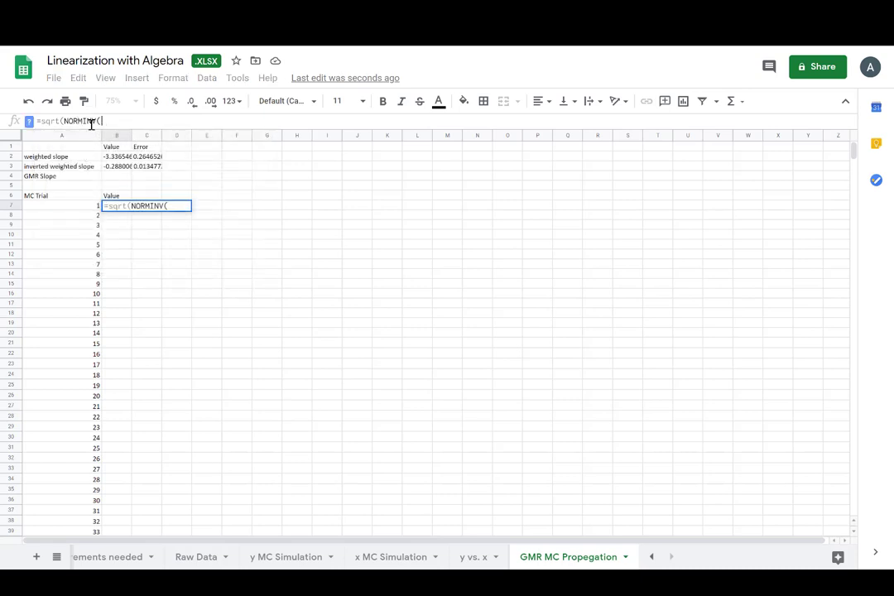
{"action": "type", "text": "RAND()"}
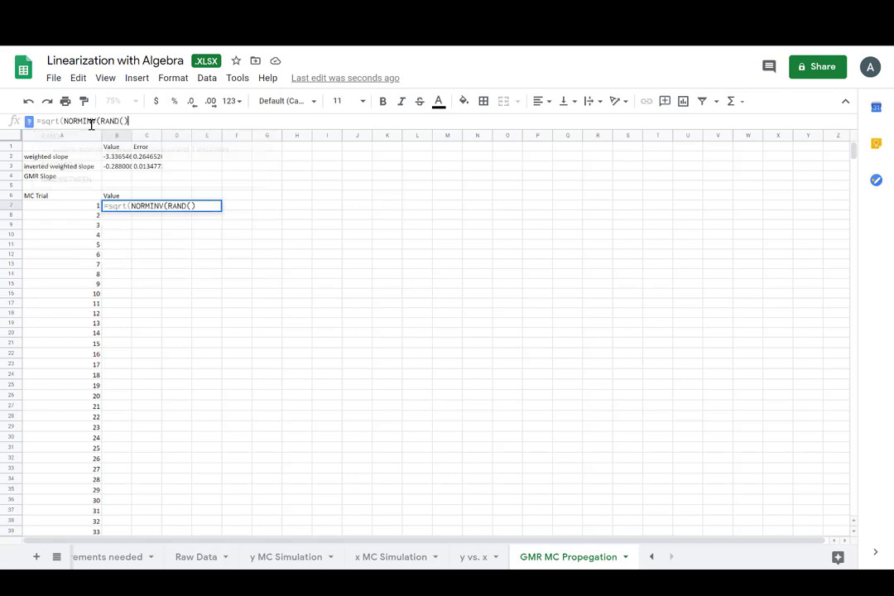
{"action": "type", "text": ","}
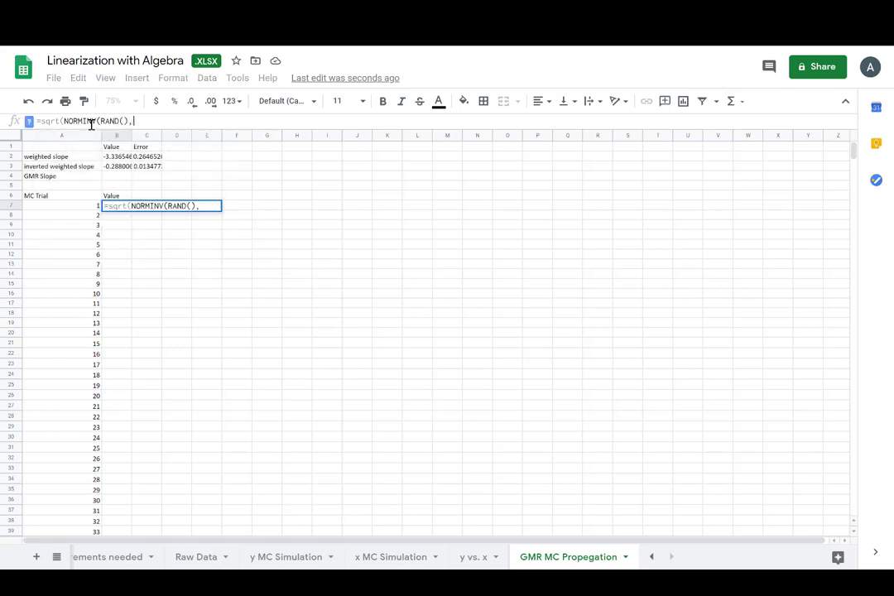
{"action": "left_click", "coordinate": [122, 157]}
{"action": "type", "text": ","}
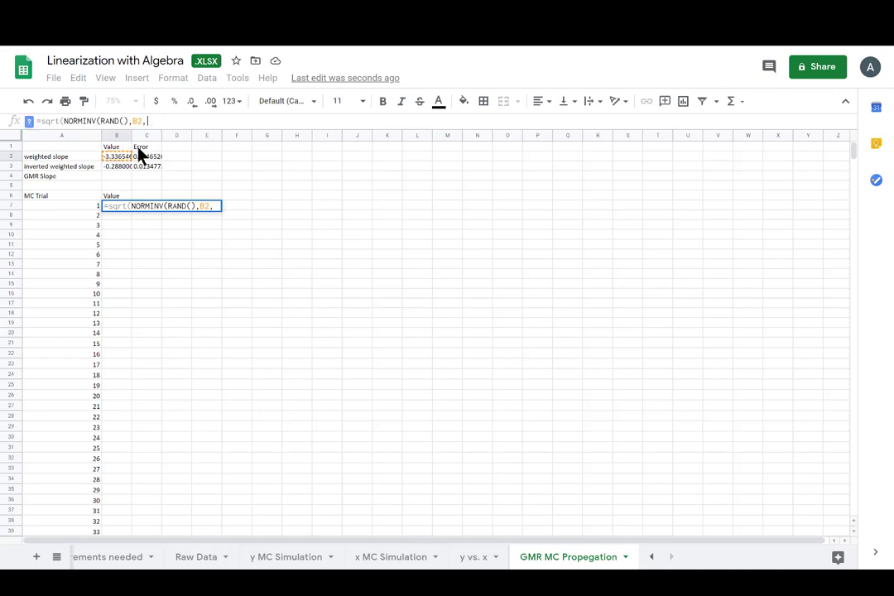
{"action": "left_click", "coordinate": [153, 159]}
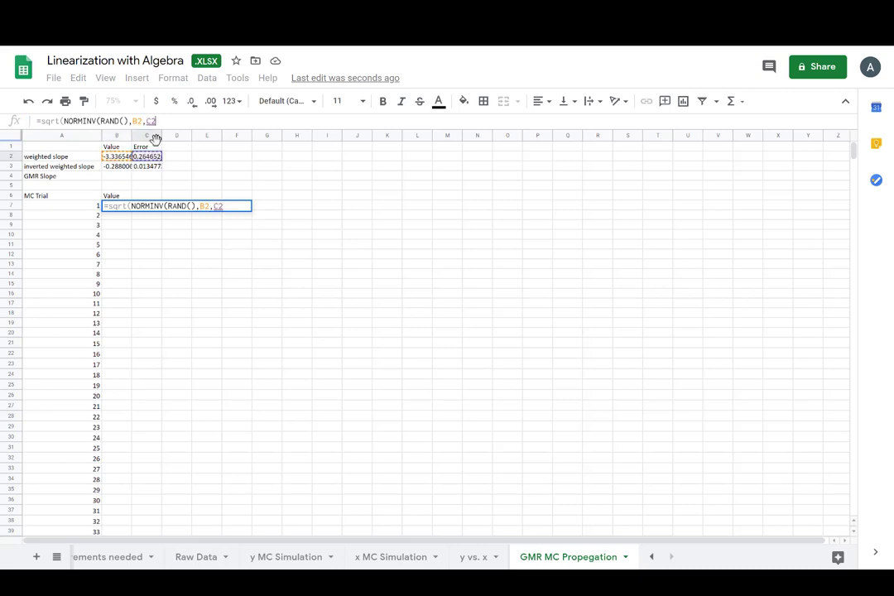
{"action": "type", "text": ")"}
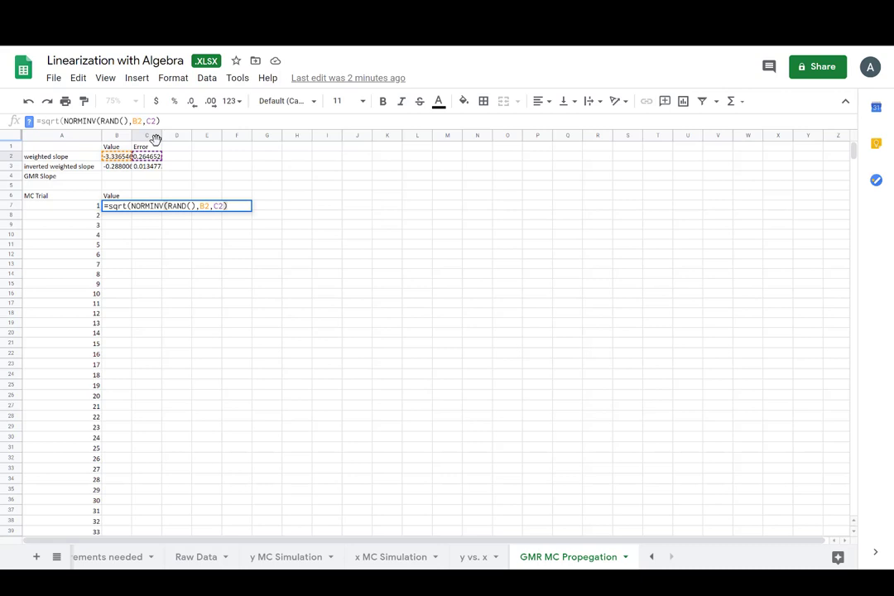
{"action": "type", "text": "$2,C$"}
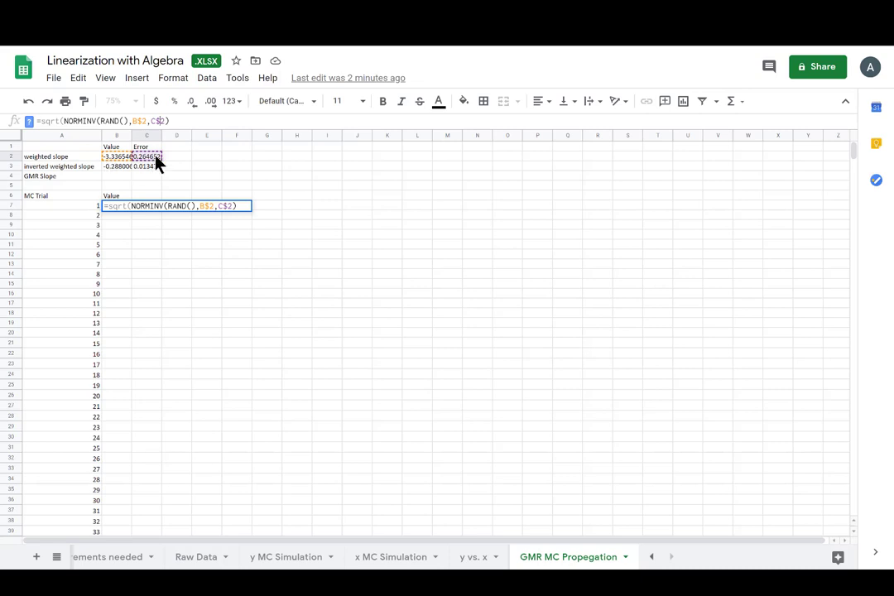
{"action": "left_click", "coordinate": [240, 206]}
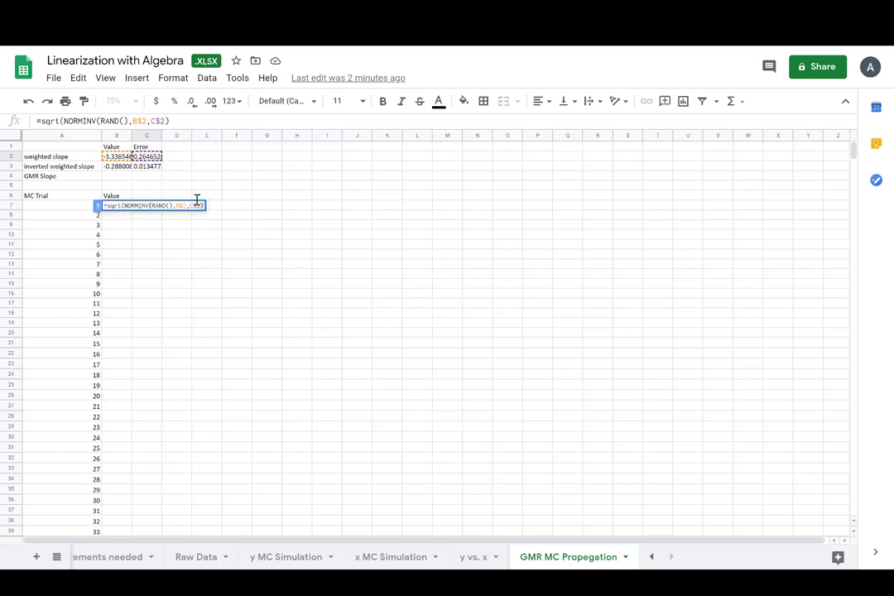
Extend the B7 formula by dividing by a second NORMINV that references B3 and C3
{"action": "left_click", "coordinate": [192, 120]}
{"action": "type", "text": "/"}
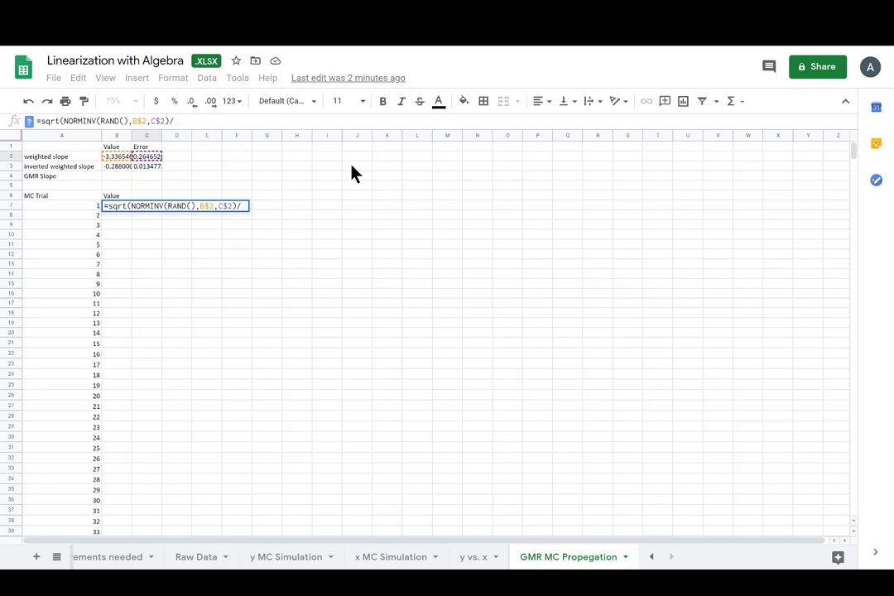
{"action": "type", "text": "NOR"}
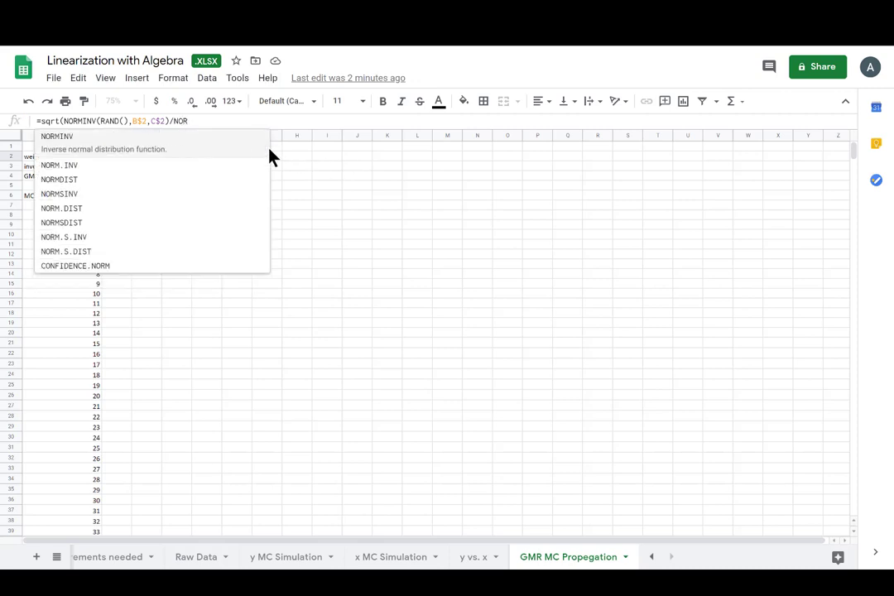
{"action": "left_click", "coordinate": [239, 149]}
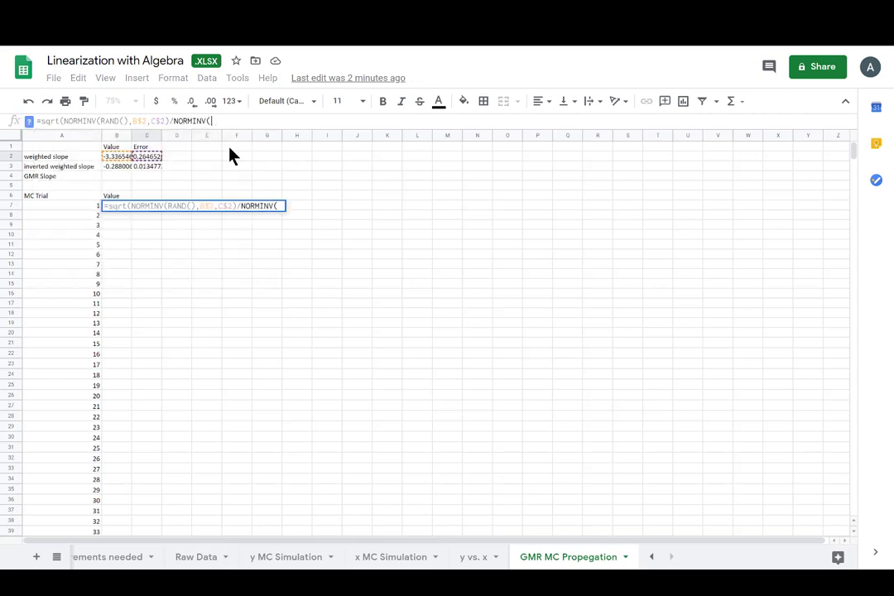
{"action": "left_click", "coordinate": [118, 167]}
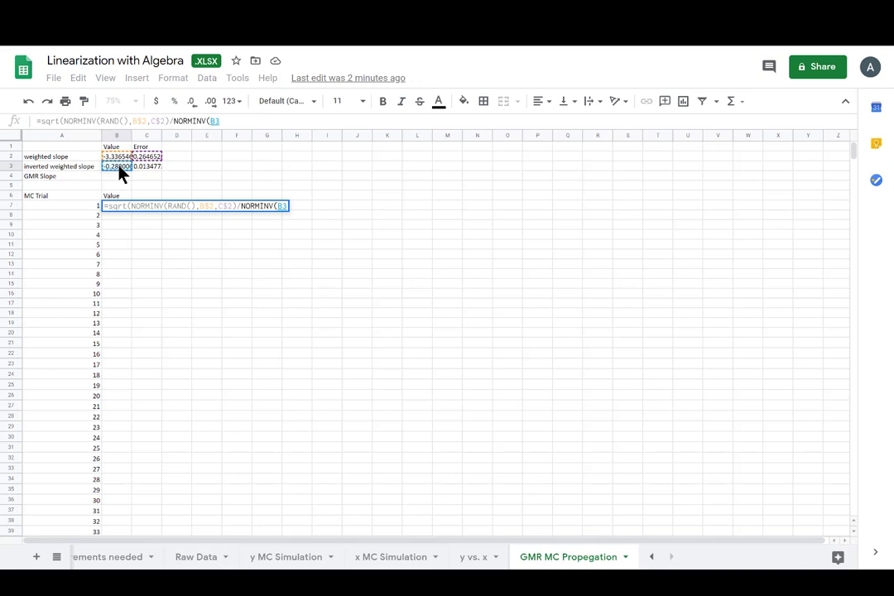
{"action": "type", "text": ","}
{"action": "left_click", "coordinate": [148, 160]}
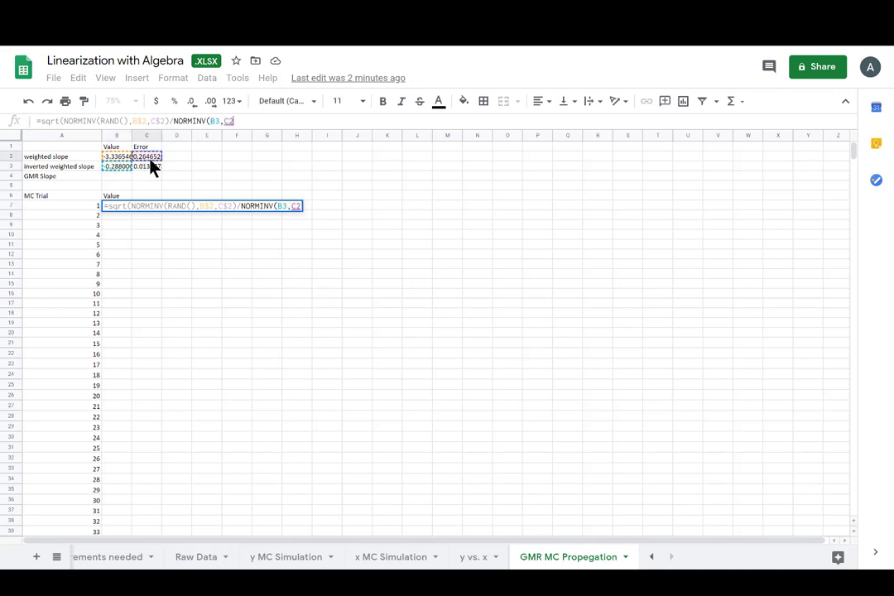
{"action": "left_click", "coordinate": [213, 122]}
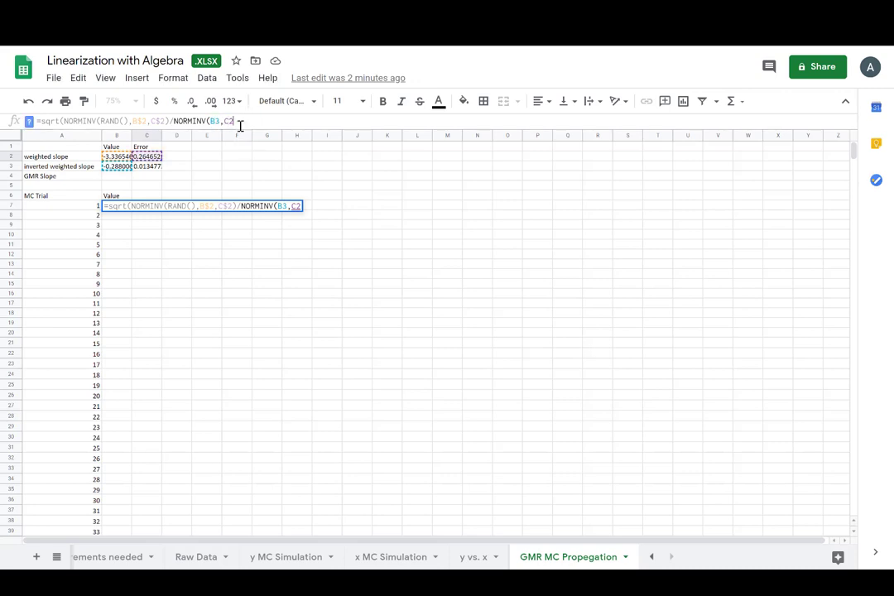
{"action": "key", "text": "BackSpace"}
{"action": "type", "text": "3"}
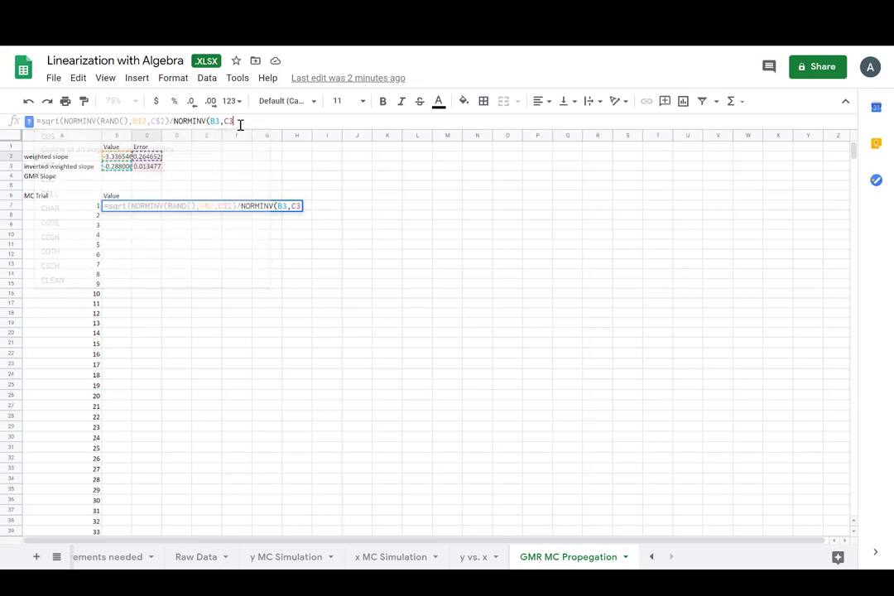
Lock the rows of the second NORMINV's references as B$3 and C$3, and close both open parentheses
{"action": "key", "text": "Left"}
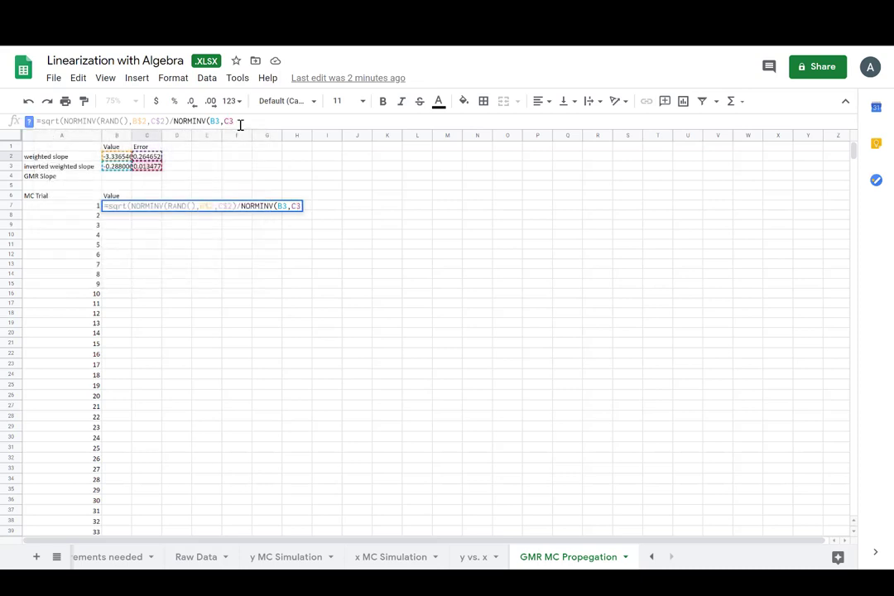
{"action": "type", "text": "$"}
{"action": "key", "text": "Left"}
{"action": "key", "text": "Left"}
{"action": "key", "text": "Left"}
{"action": "key", "text": "Left"}
{"action": "key", "text": "Left"}
{"action": "type", "text": "$"}
{"action": "left_click", "coordinate": [241, 122]}
{"action": "type", "text": "))"}
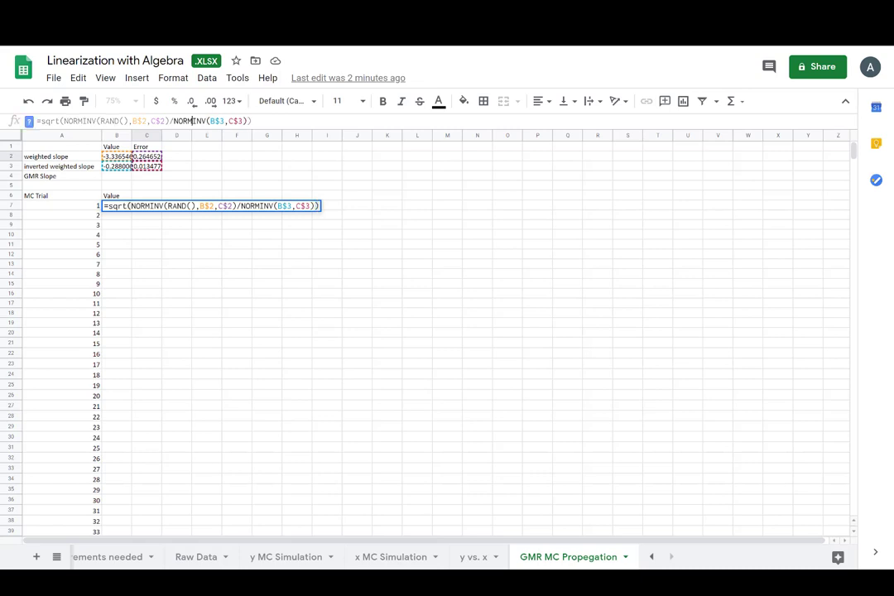
Insert RAND() as the first argument of the second NORMINV in the B7 formula and commit it
{"action": "left_click", "coordinate": [120, 121]}
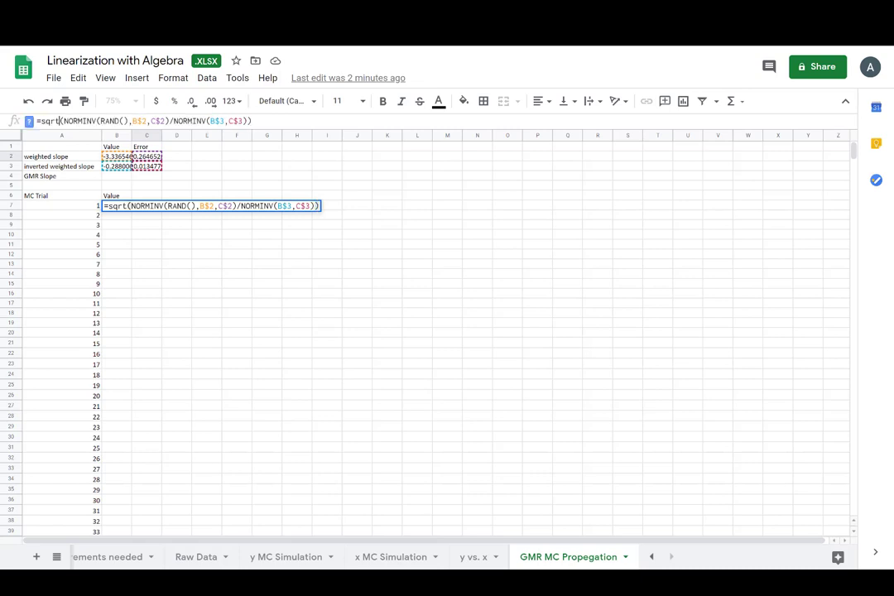
{"action": "left_click", "coordinate": [77, 121]}
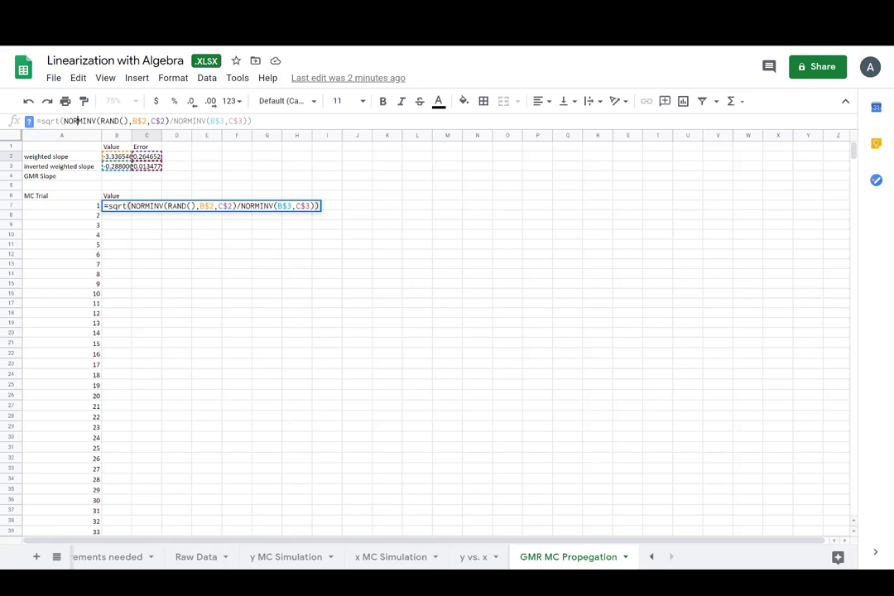
{"action": "left_click", "coordinate": [128, 121]}
{"action": "left_click", "coordinate": [193, 121]}
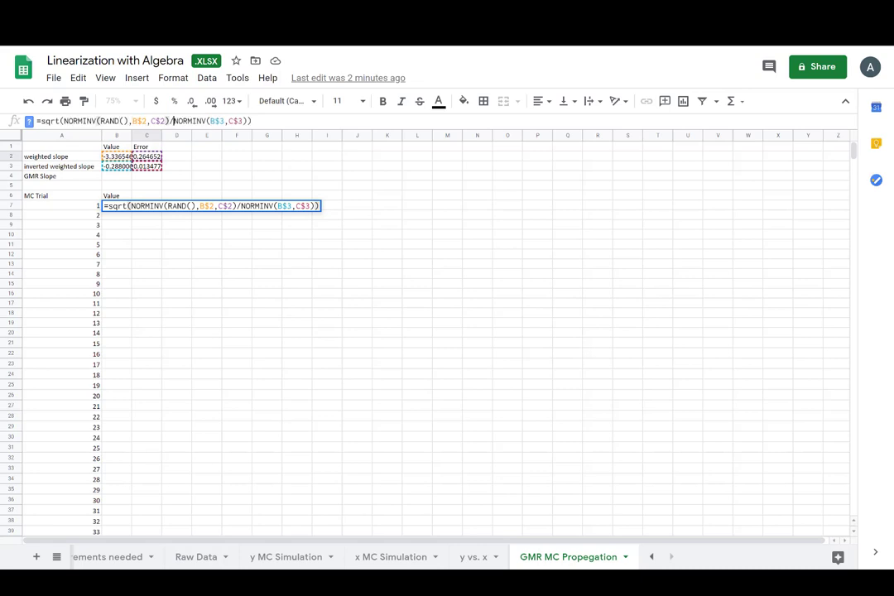
{"action": "left_click", "coordinate": [208, 121]}
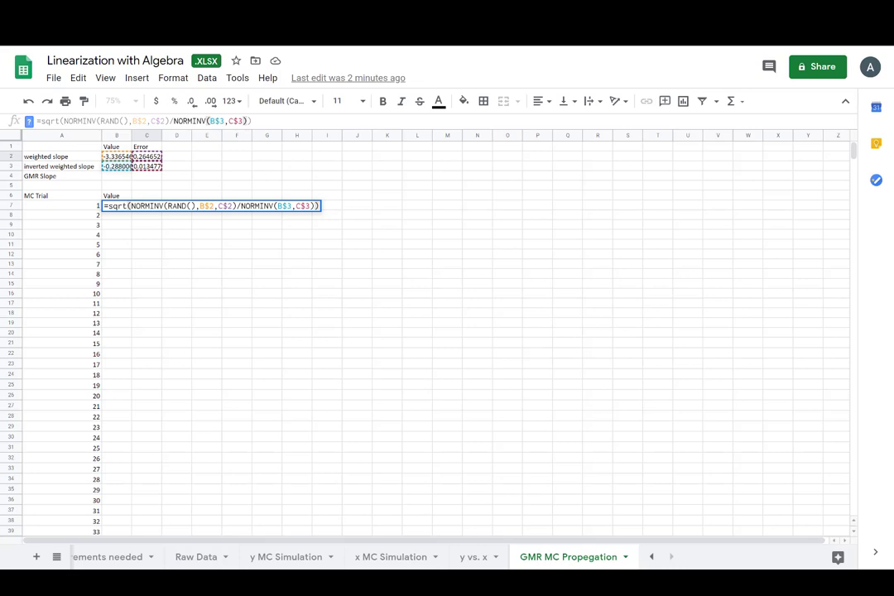
{"action": "type", "text": "RAND(),"}
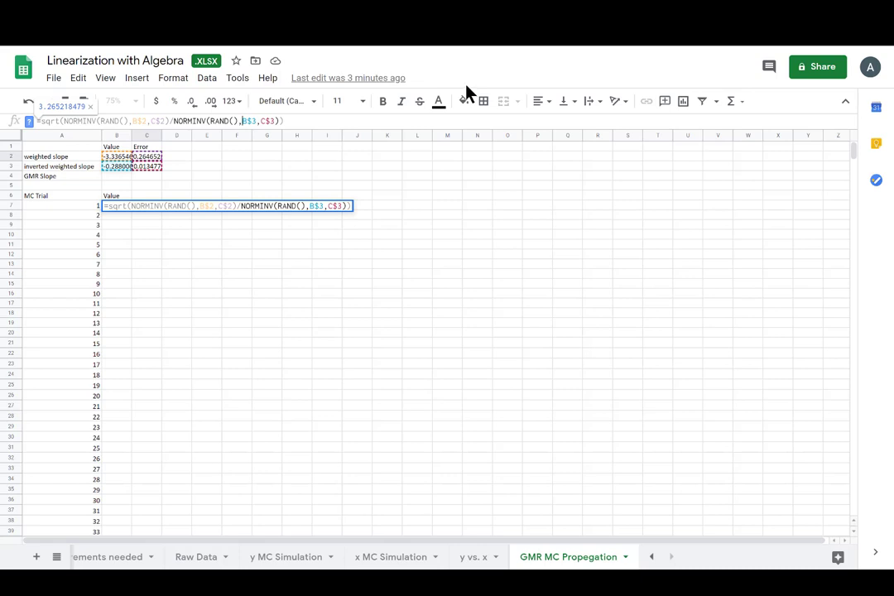
{"action": "key", "text": "Return"}
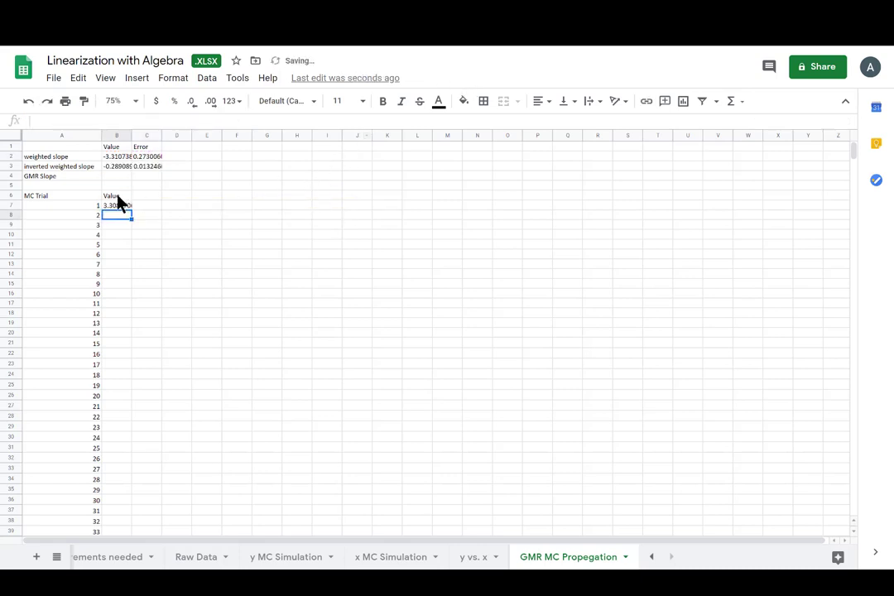
Fill the B7 trial formula down column B through trial 1000 in row 1006
{"action": "left_click", "coordinate": [126, 207]}
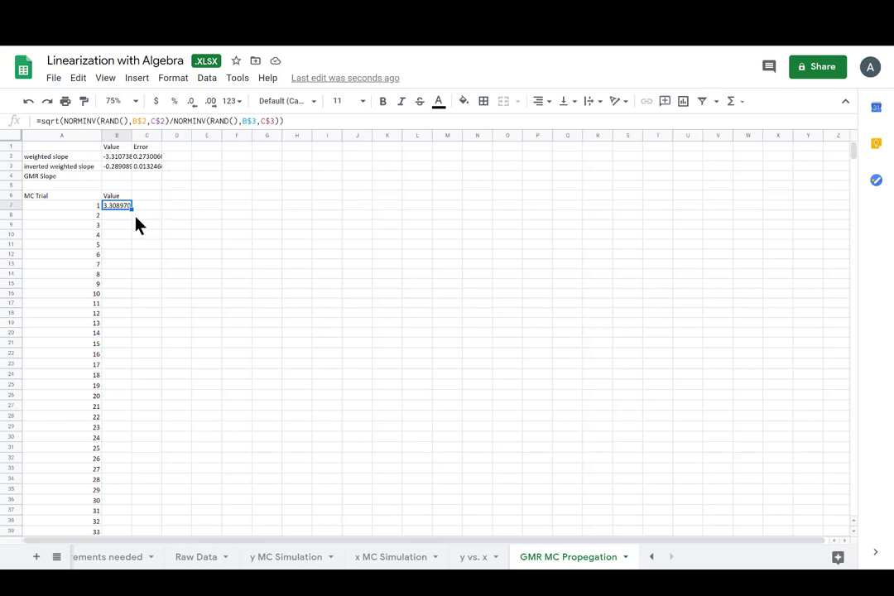
{"action": "left_click_drag", "start_coordinate": [132, 208], "coordinate": [172, 523]}
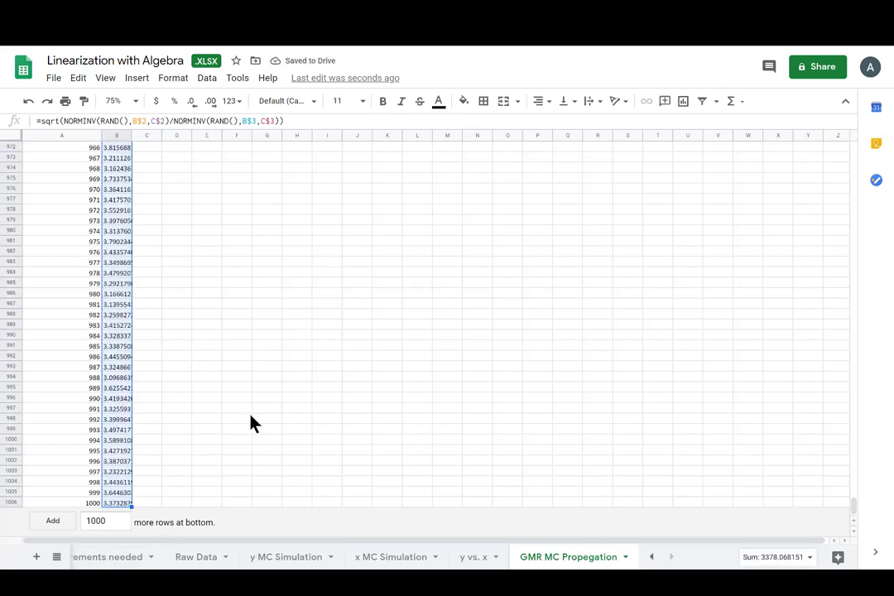
{"action": "scroll", "coordinate": [253, 423], "scroll_direction": "up", "scroll_amount": 5}
{"action": "scroll", "coordinate": [253, 423], "scroll_direction": "up", "scroll_amount": 20}
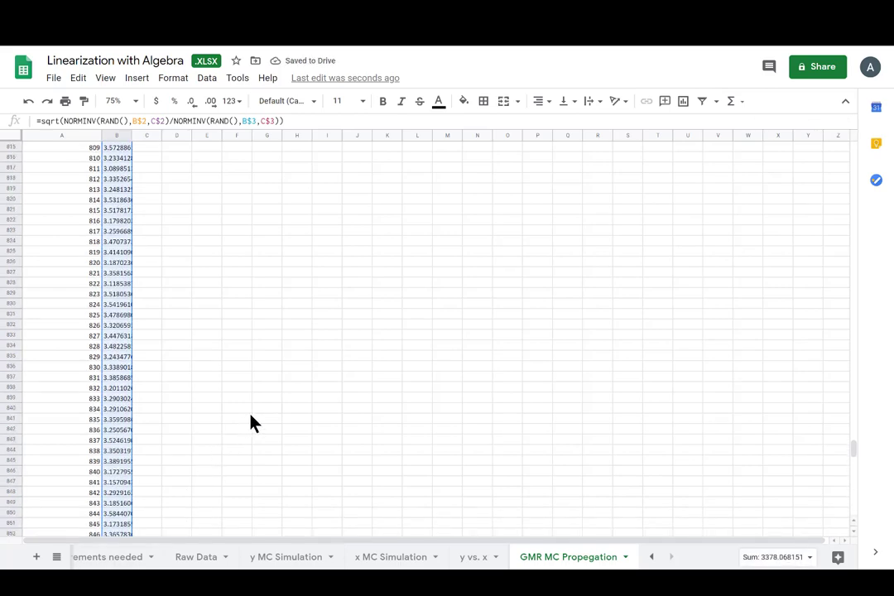
{"action": "scroll", "coordinate": [253, 422], "scroll_direction": "up", "scroll_amount": 20}
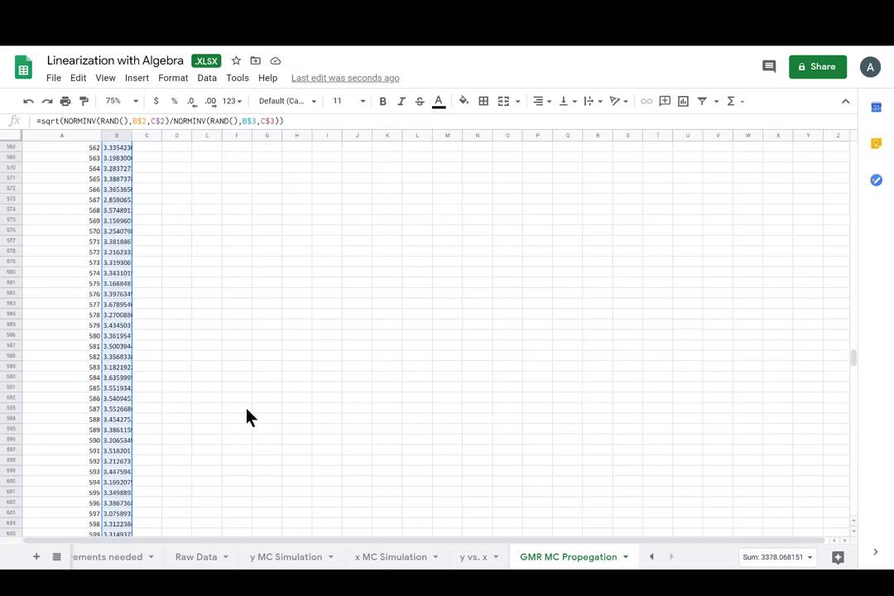
{"action": "scroll", "coordinate": [251, 415], "scroll_direction": "up", "scroll_amount": 6}
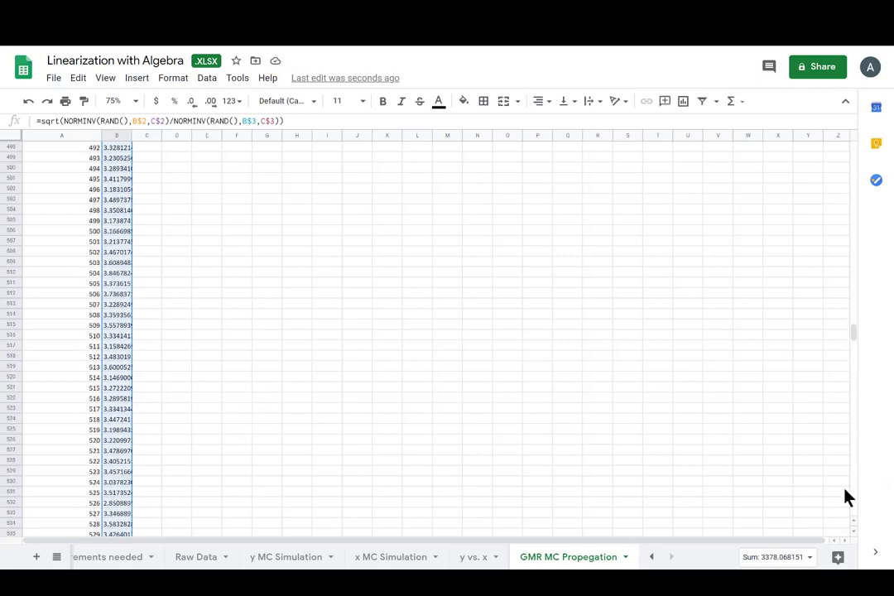
{"action": "left_click_drag", "start_coordinate": [854, 336], "coordinate": [860, 126]}
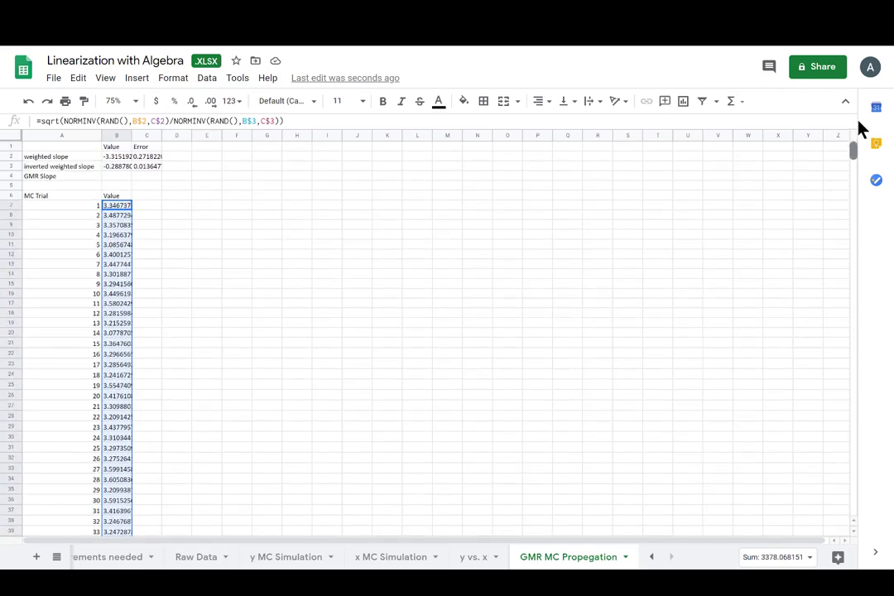
Check the m1 and m2 slope formulas on the y vs. x sheet, and return to GMR MC Propegation
{"action": "left_click", "coordinate": [473, 558]}
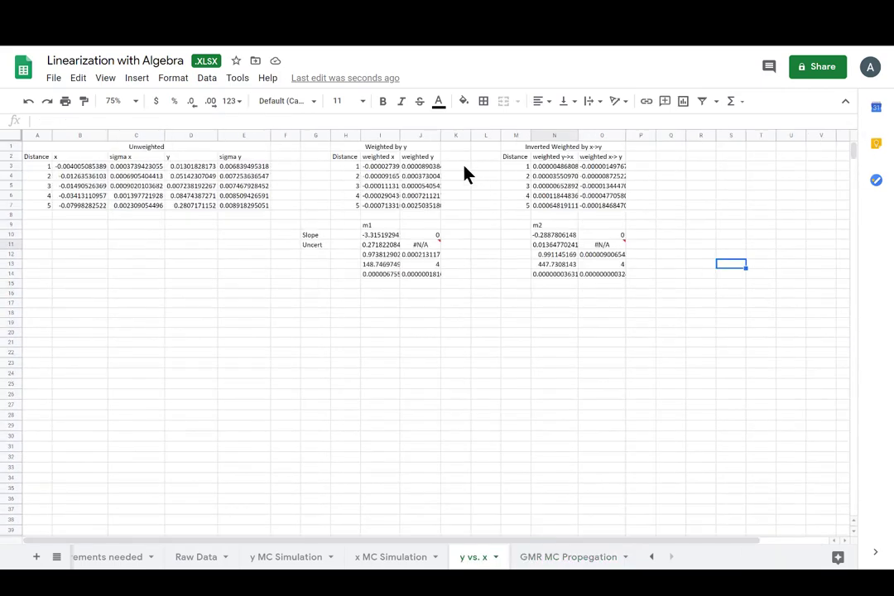
{"action": "left_click", "coordinate": [378, 237]}
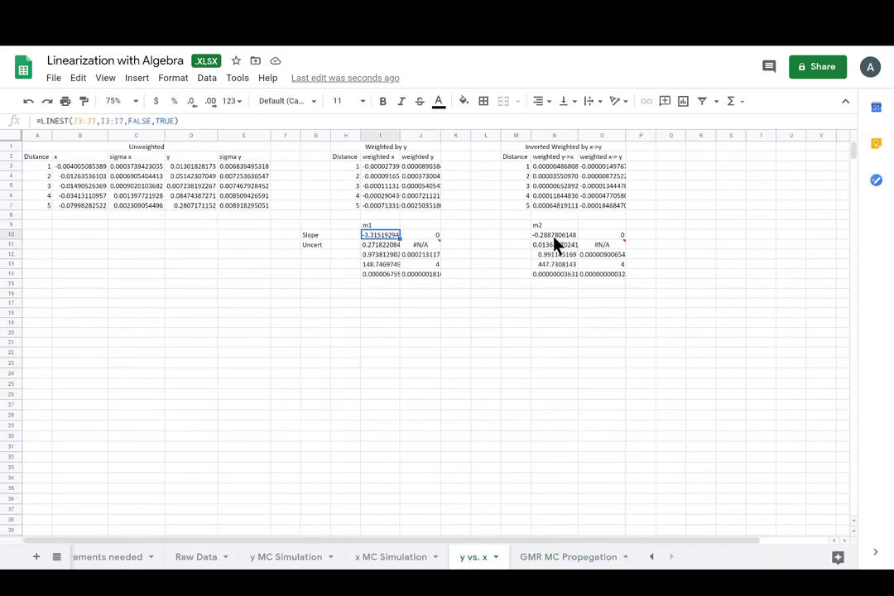
{"action": "left_click", "coordinate": [553, 236]}
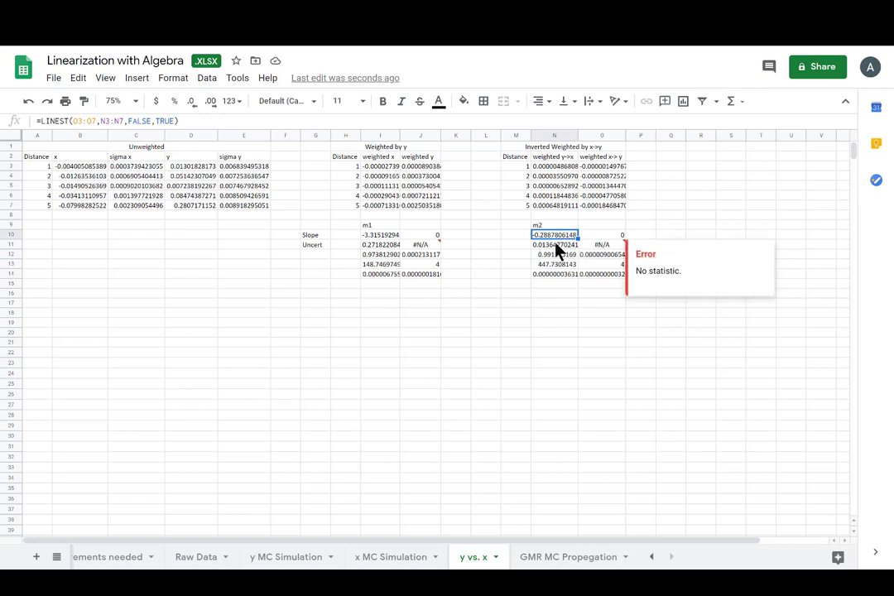
{"action": "left_click", "coordinate": [571, 557]}
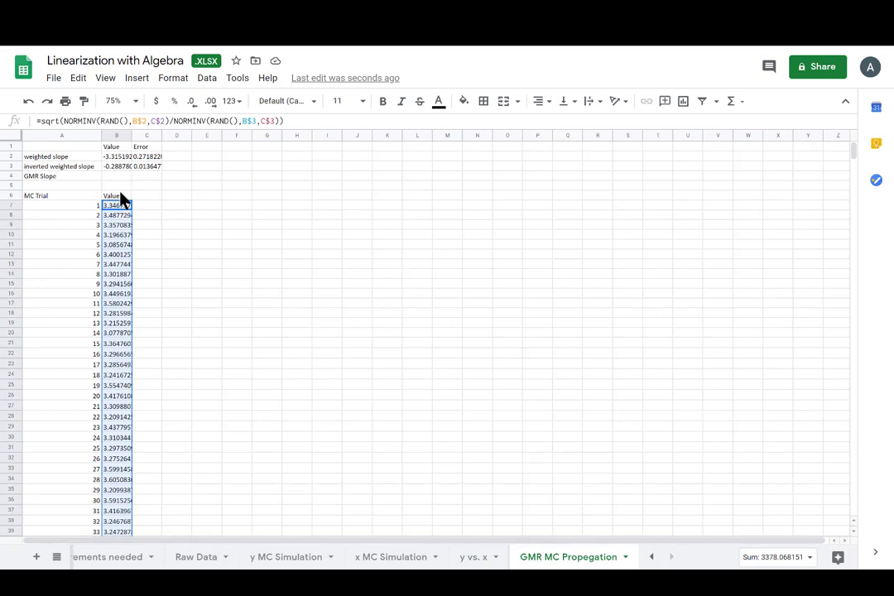
Set the GMR Slope value in B4 to =AVERAGE(B7:B1006), averaging all Monte Carlo trials
{"action": "left_click", "coordinate": [108, 179]}
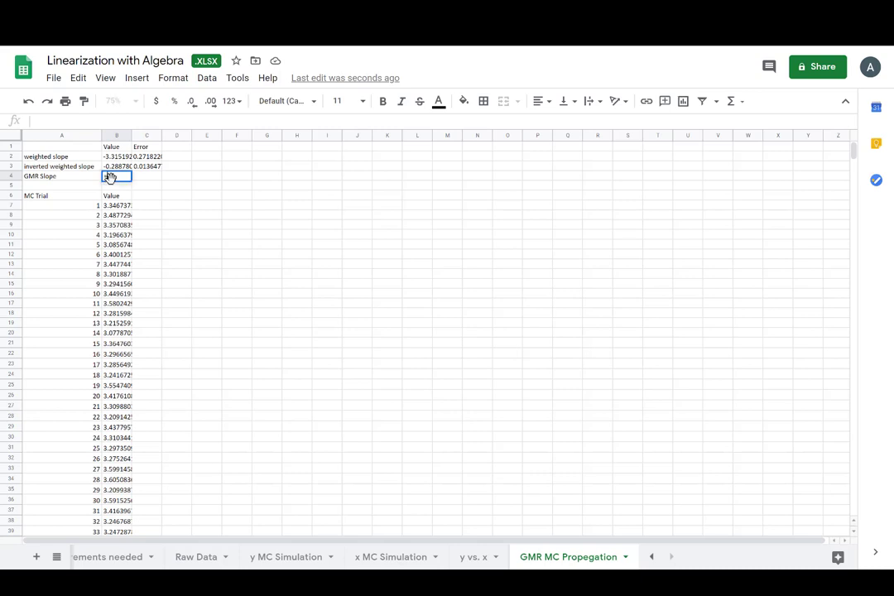
{"action": "type", "text": "=Aver"}
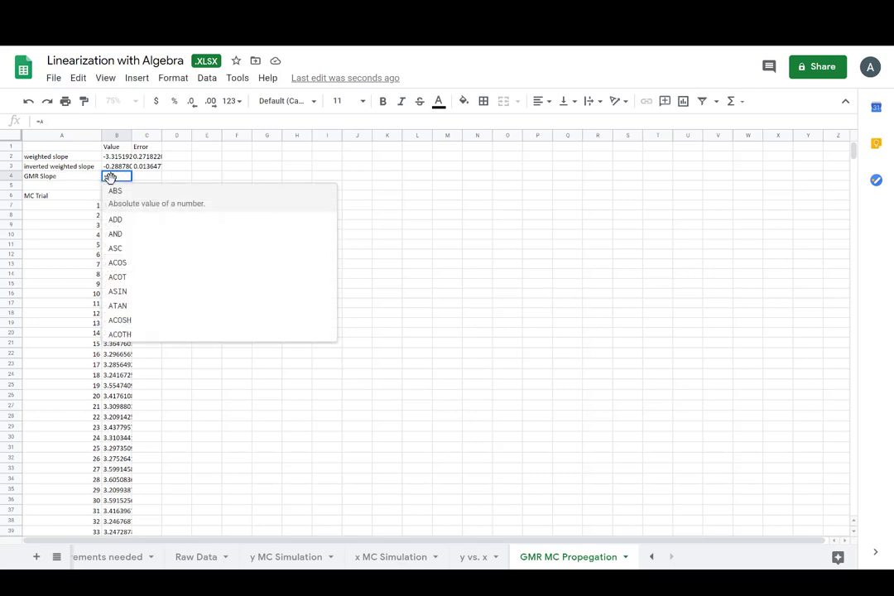
{"action": "left_click", "coordinate": [133, 193]}
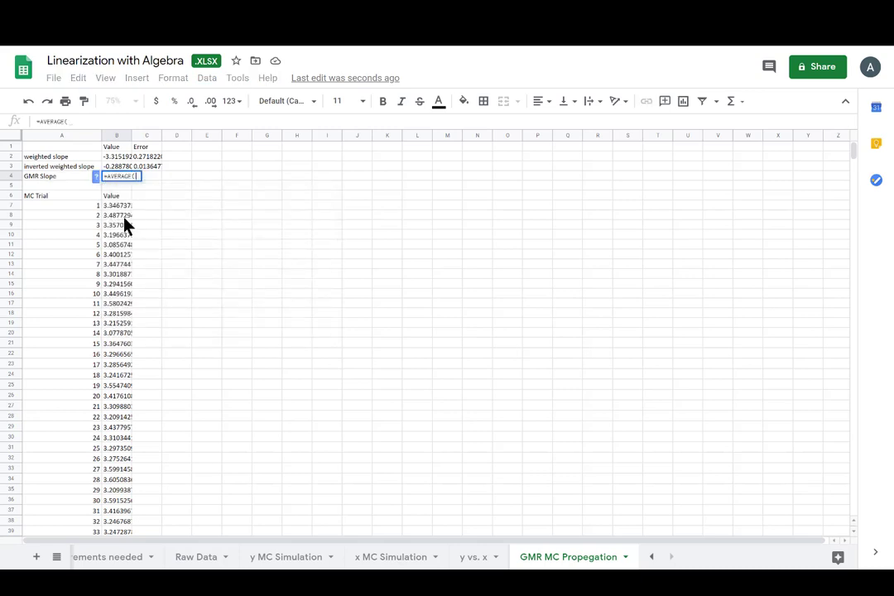
{"action": "left_click_drag", "start_coordinate": [110, 207], "coordinate": [119, 238]}
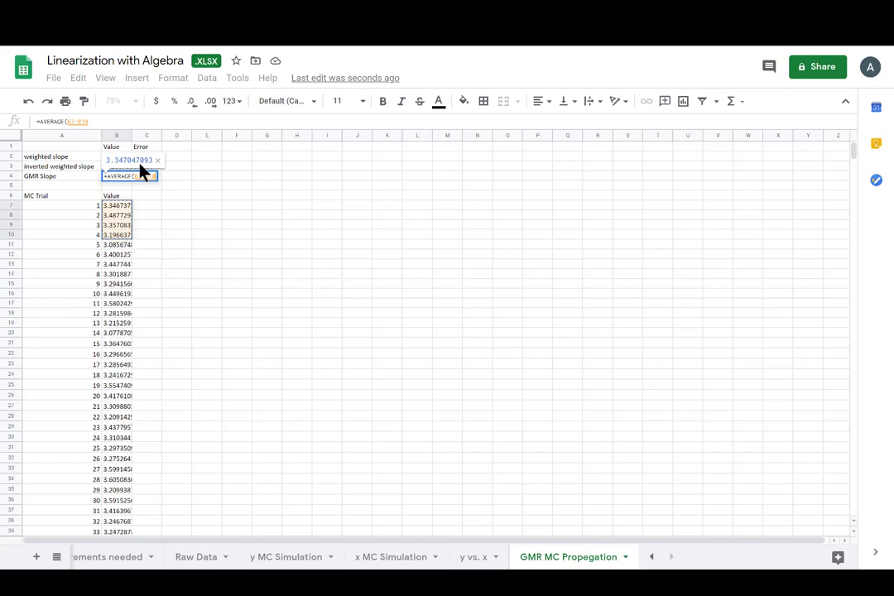
{"action": "key", "text": "BackSpace"}
{"action": "type", "text": "006"}
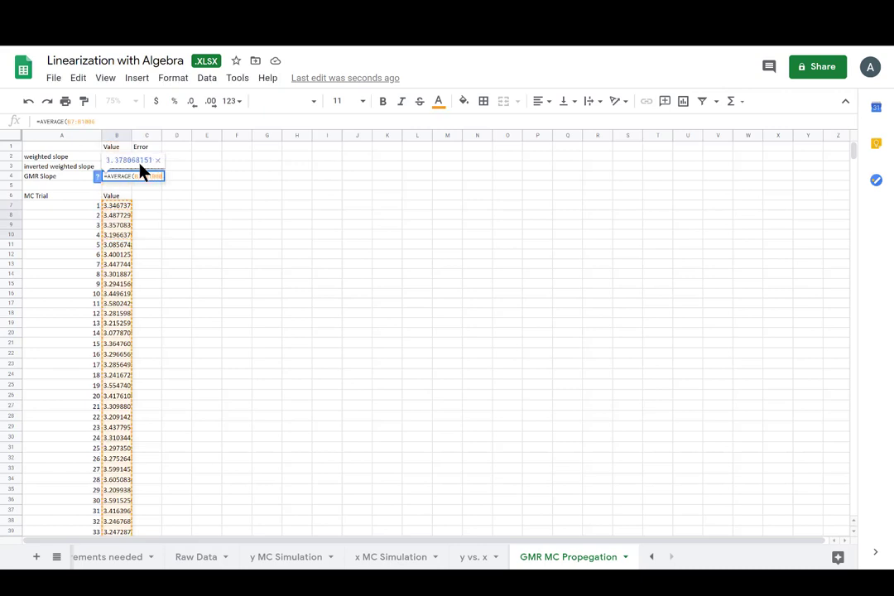
{"action": "type", "text": "0)"}
{"action": "key", "text": "Return"}
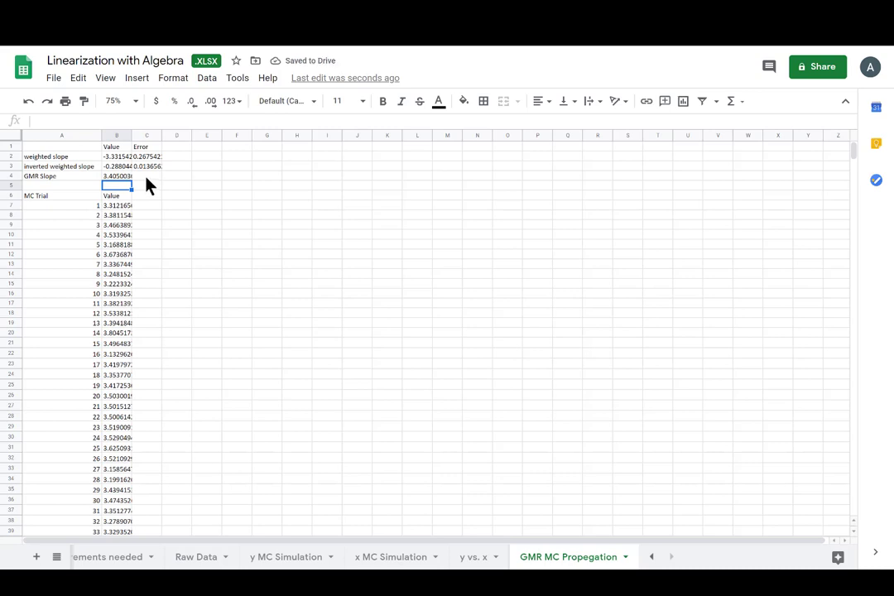
Set the GMR Slope error in C4 to =STDEV.S(B7:B1007)
{"action": "left_click", "coordinate": [146, 177]}
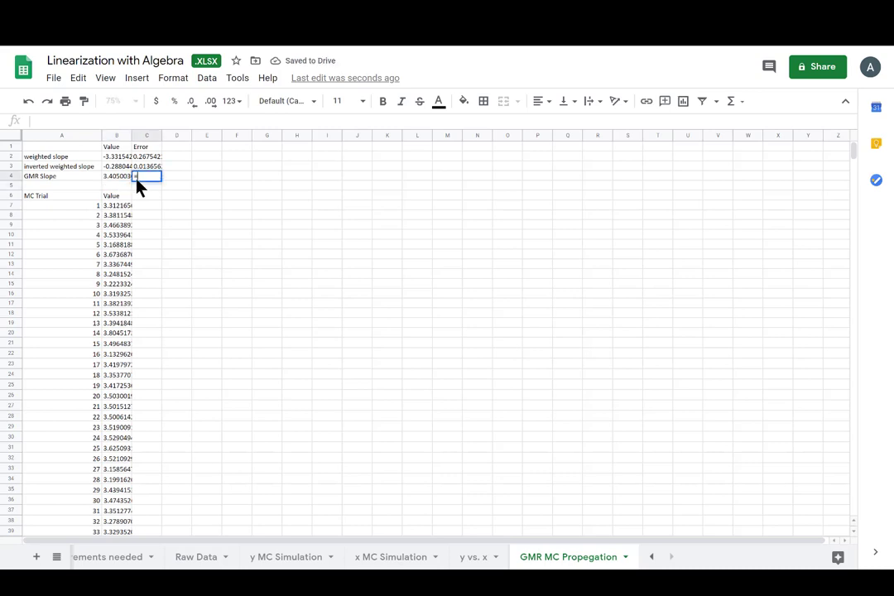
{"action": "type", "text": "=std"}
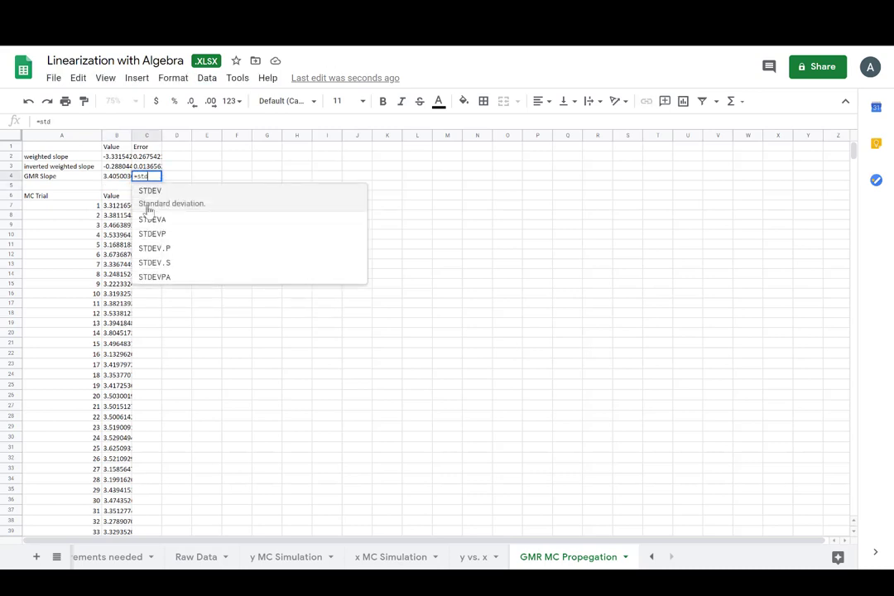
{"action": "left_click", "coordinate": [170, 263]}
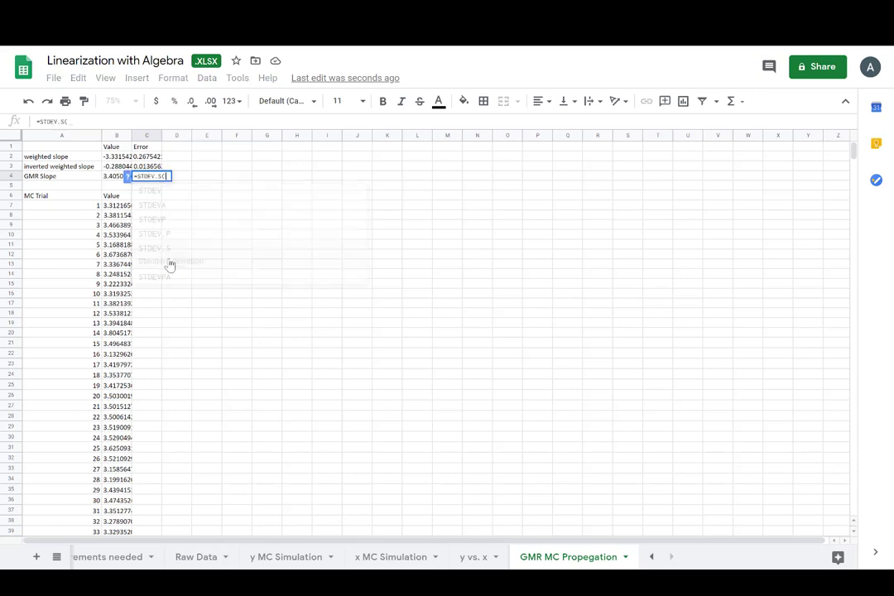
{"action": "left_click_drag", "start_coordinate": [120, 207], "coordinate": [120, 235]}
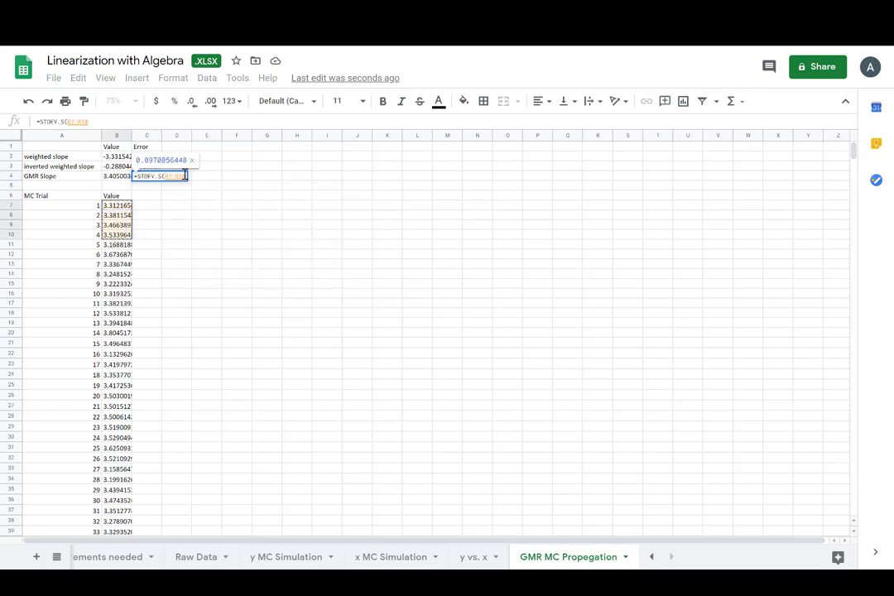
{"action": "type", "text": "07"}
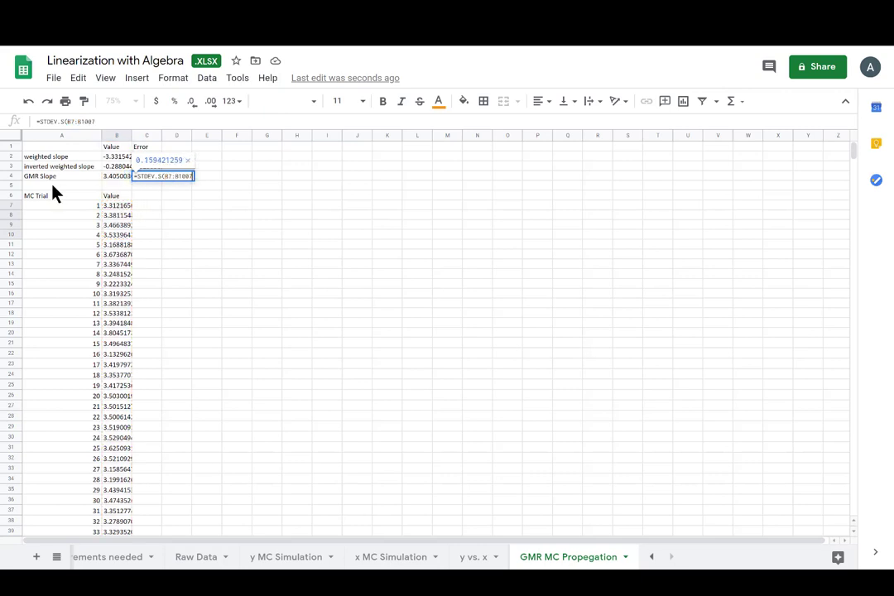
{"action": "key", "text": "Return"}
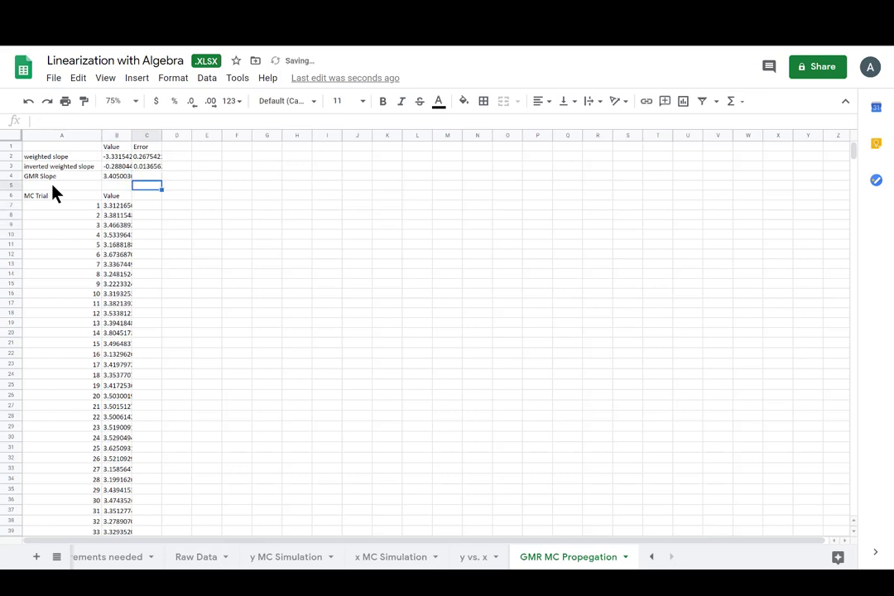
Widen columns B and C so their full values and errors fit
{"action": "left_click", "coordinate": [121, 135]}
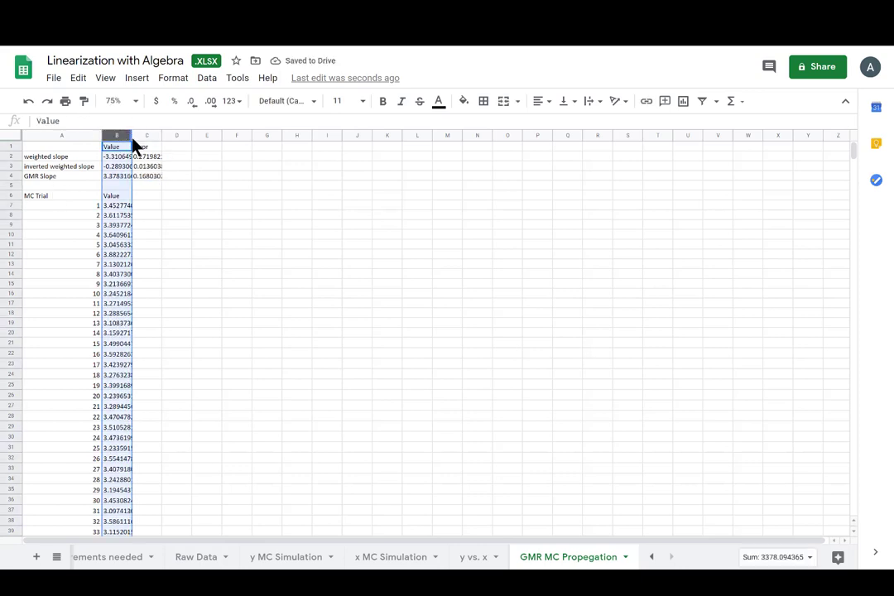
{"action": "left_click_drag", "start_coordinate": [133, 136], "coordinate": [154, 136]}
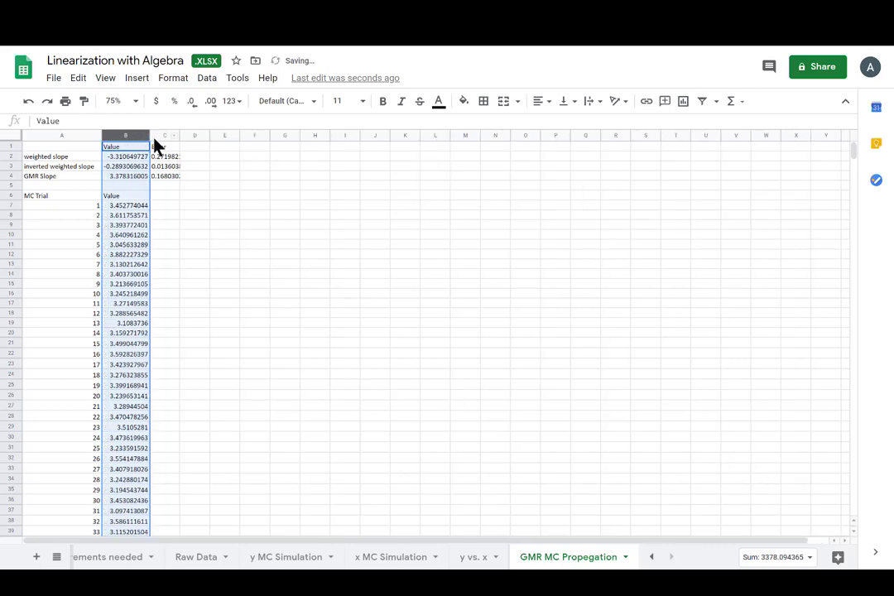
{"action": "left_click", "coordinate": [159, 136]}
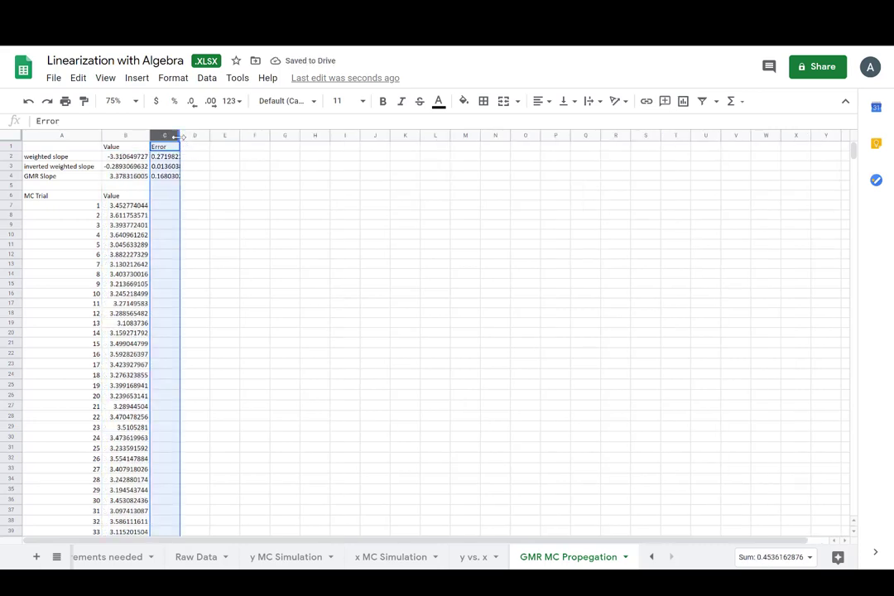
{"action": "left_click_drag", "start_coordinate": [179, 136], "coordinate": [199, 136]}
{"action": "left_click", "coordinate": [245, 168]}
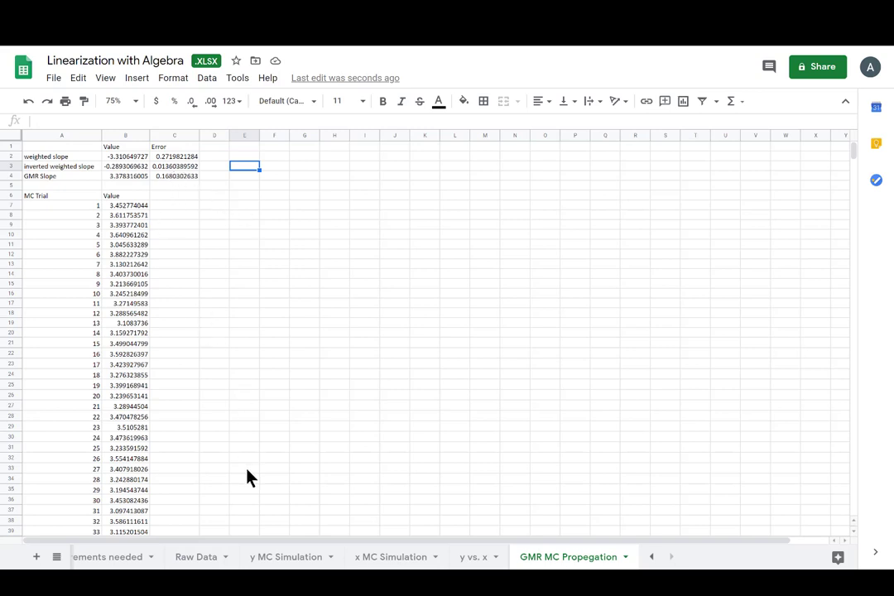
Review the GMR slope's value and error formulas in B4 and C4 alongside the summary means and standard deviations on the Raw Data sheet
{"action": "left_click", "coordinate": [131, 175]}
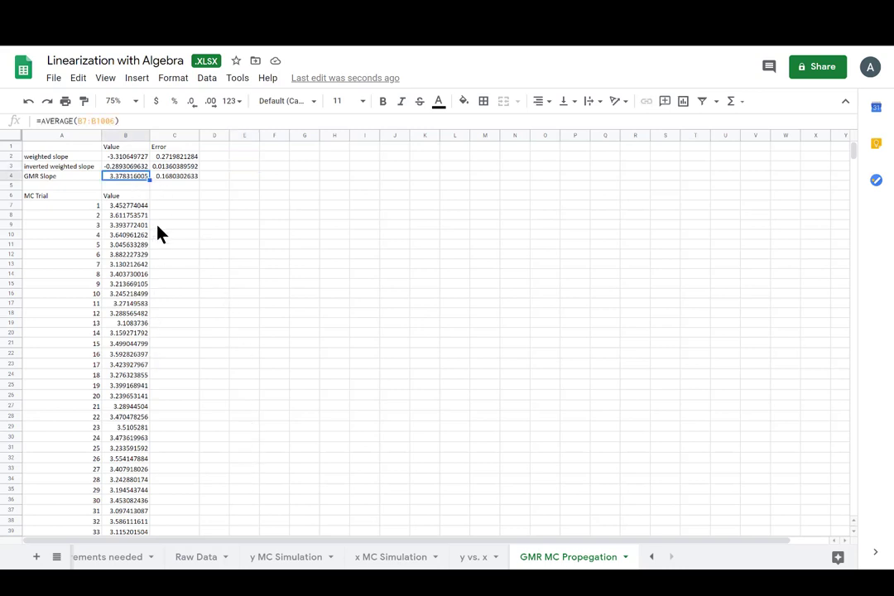
{"action": "left_click", "coordinate": [179, 179]}
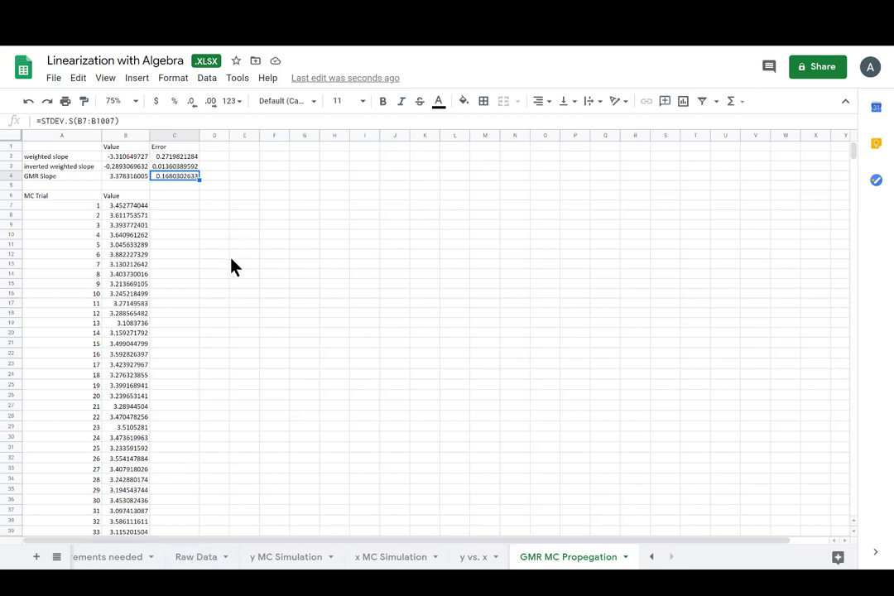
{"action": "left_click", "coordinate": [128, 176]}
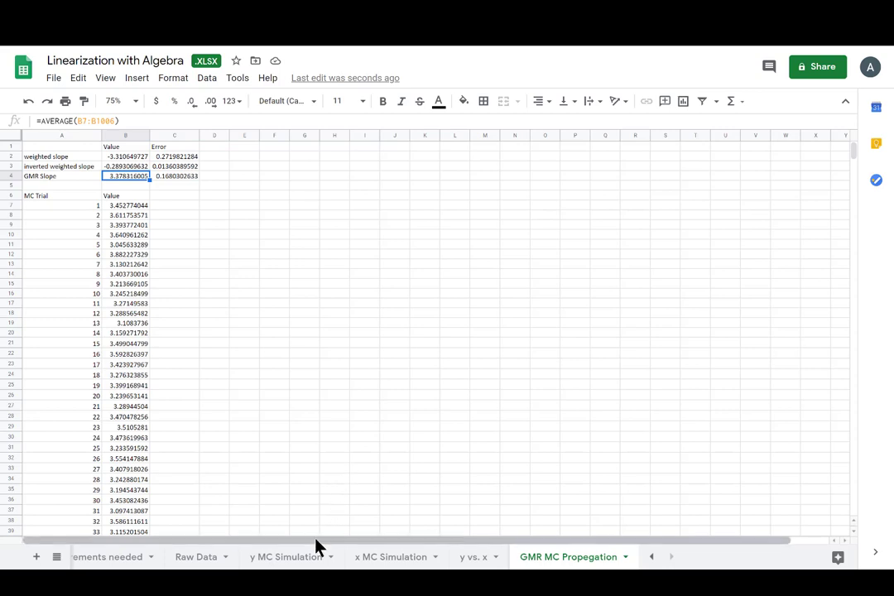
{"action": "left_click", "coordinate": [196, 556]}
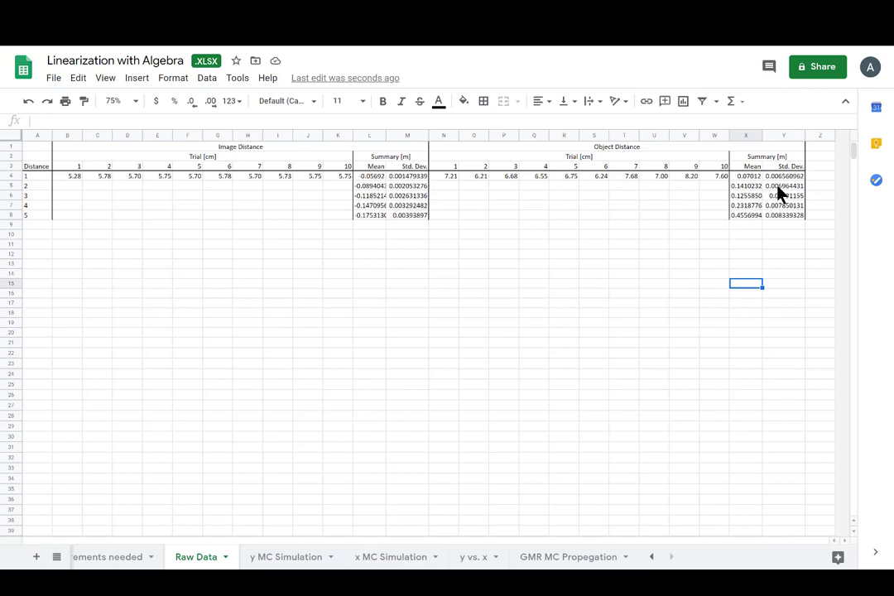
{"action": "left_click", "coordinate": [570, 558]}
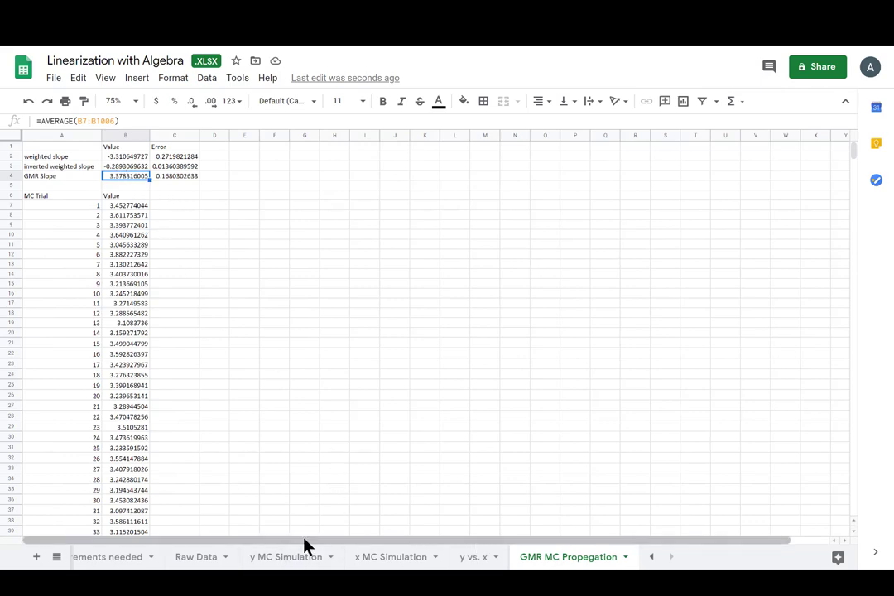
{"action": "left_click", "coordinate": [199, 556]}
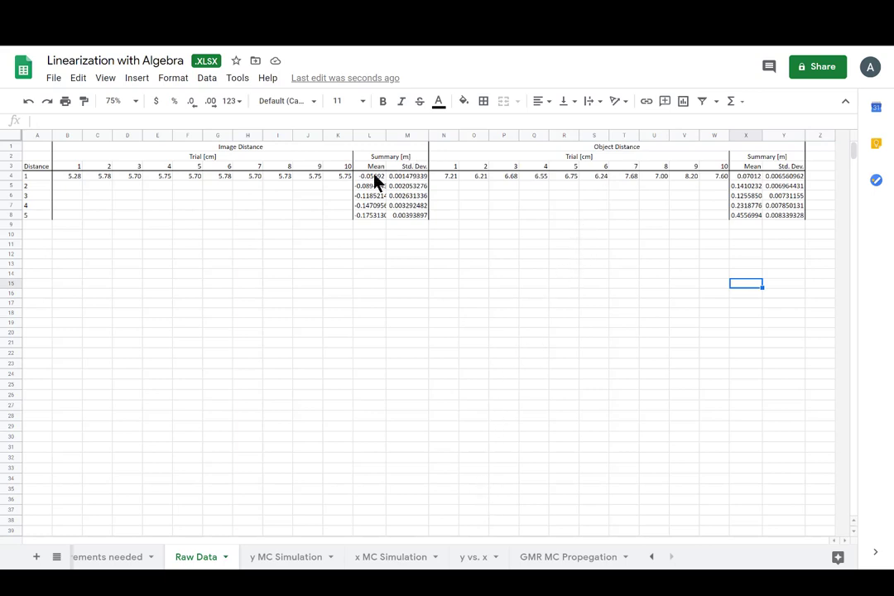
{"action": "left_click", "coordinate": [557, 560]}
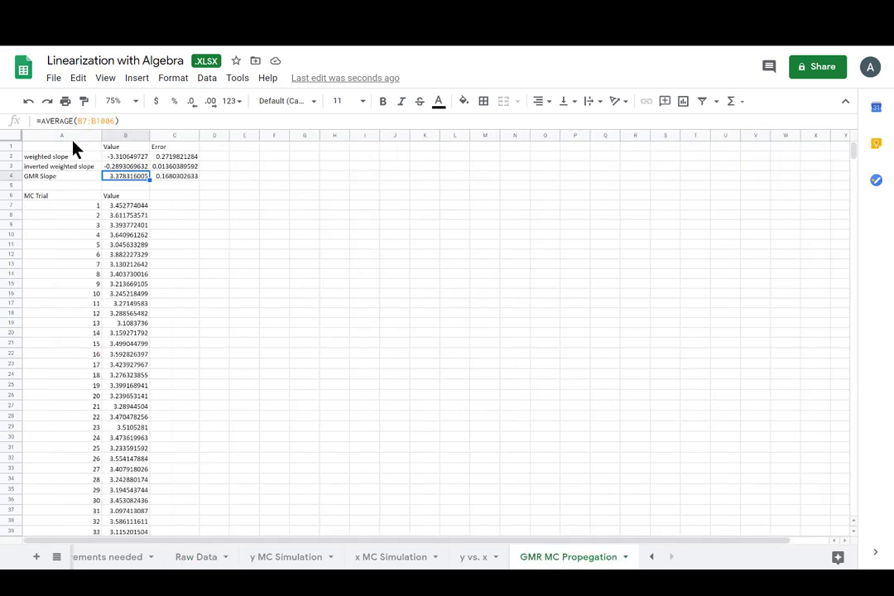
{"action": "left_click", "coordinate": [163, 177]}
{"action": "left_click", "coordinate": [398, 219]}
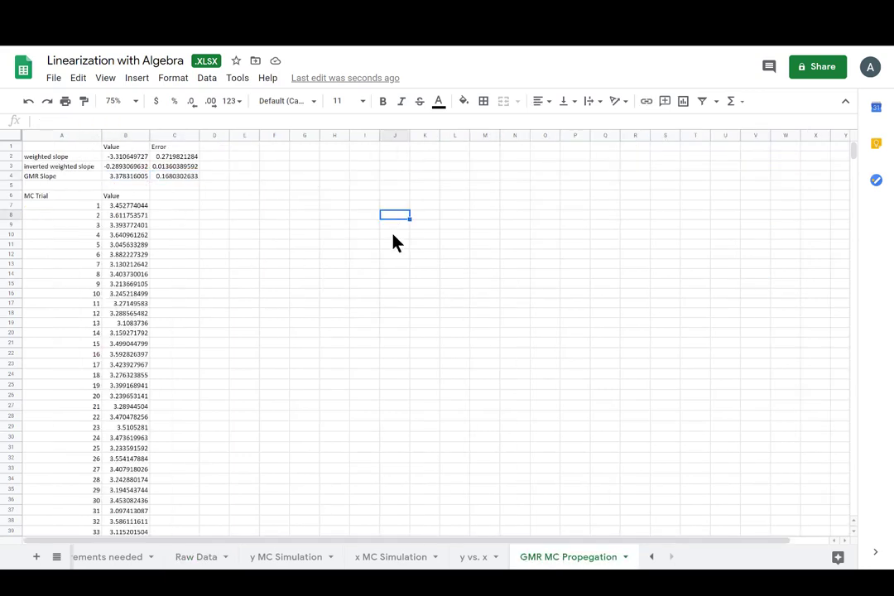